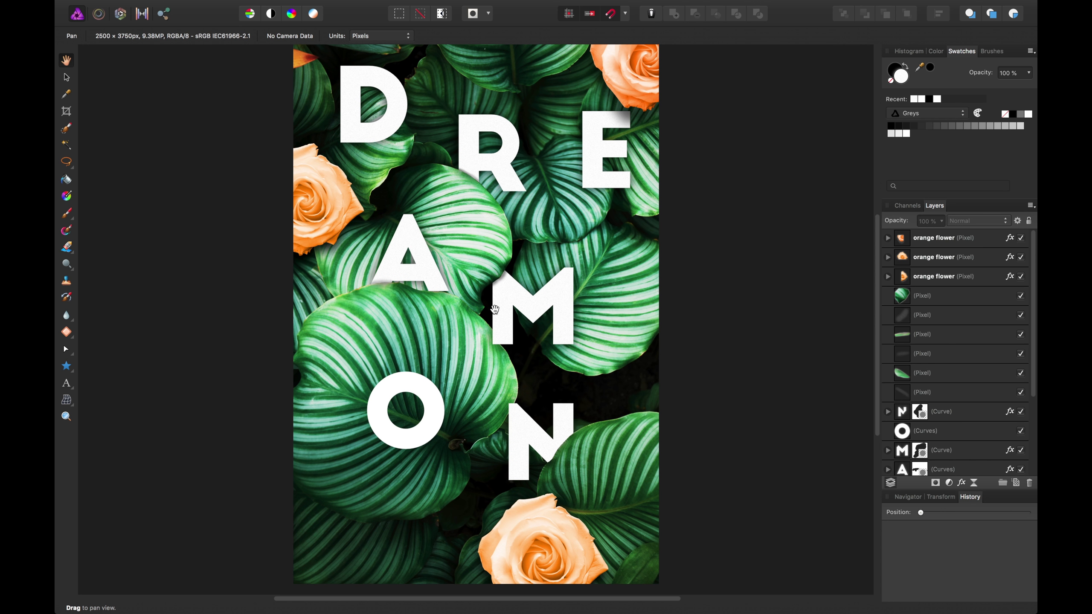
{"action": "left_click_drag", "start_coordinate": [616, 90], "coordinate": [610, 112]}
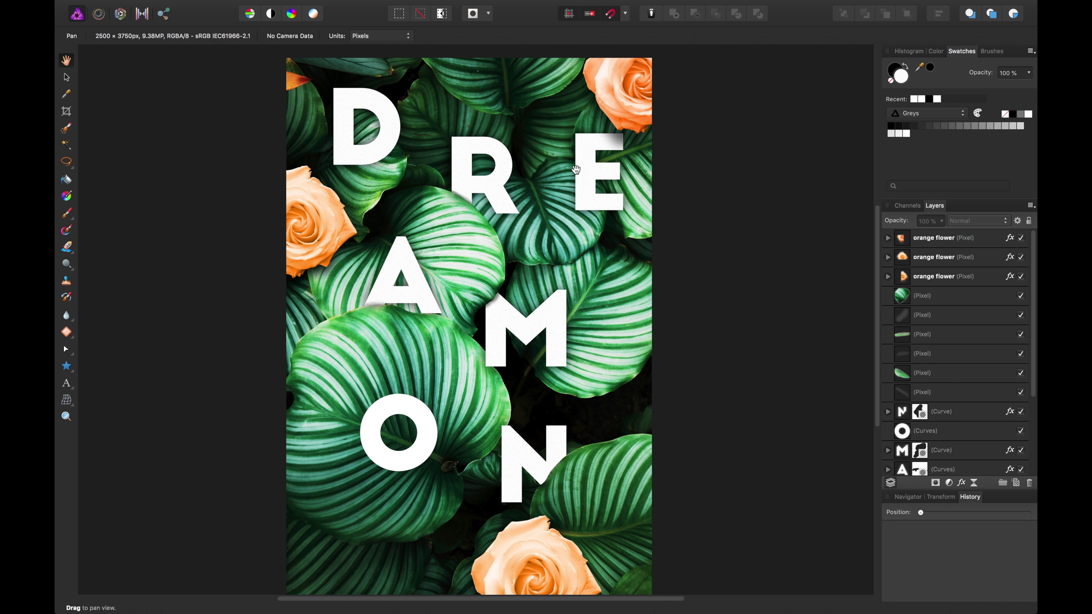
{"action": "key", "text": "v"}
{"action": "left_click", "coordinate": [530, 130]}
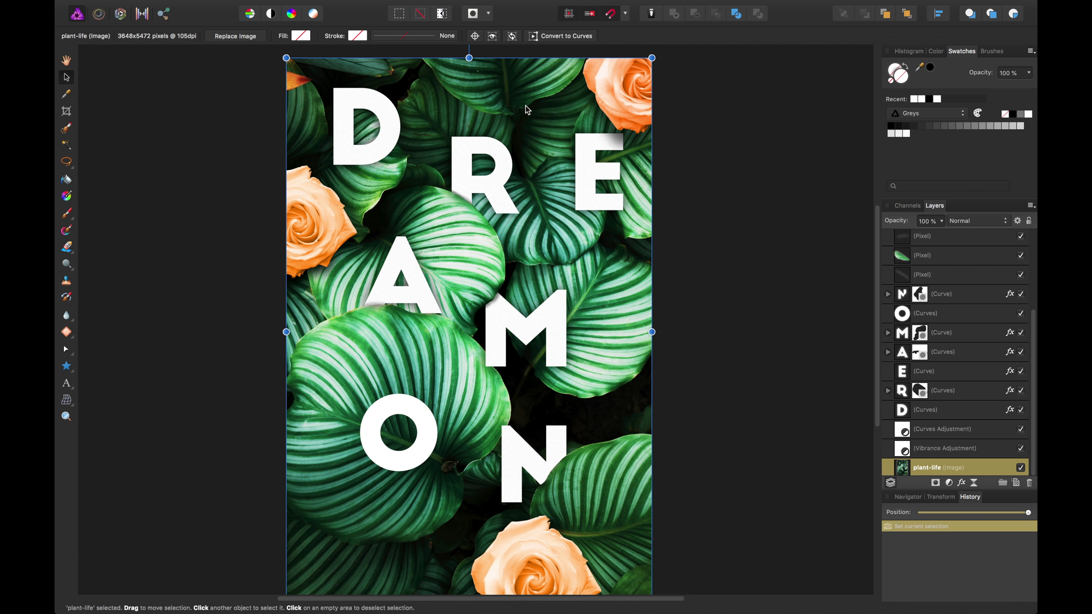
{"action": "left_click", "coordinate": [711, 160]}
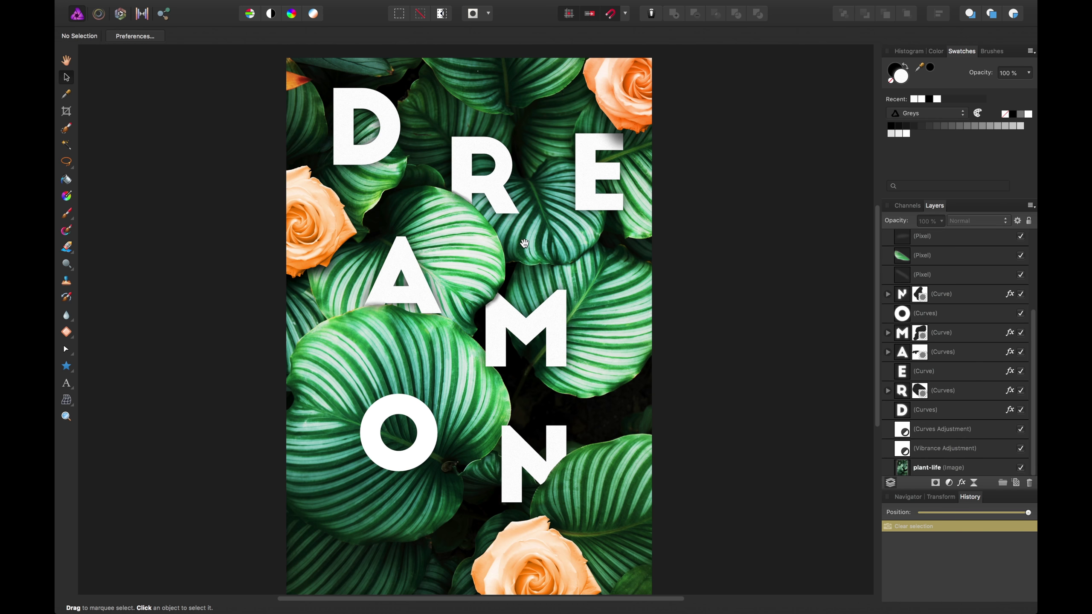
{"action": "scroll", "coordinate": [525, 244], "scroll_direction": "down", "scroll_amount": 3}
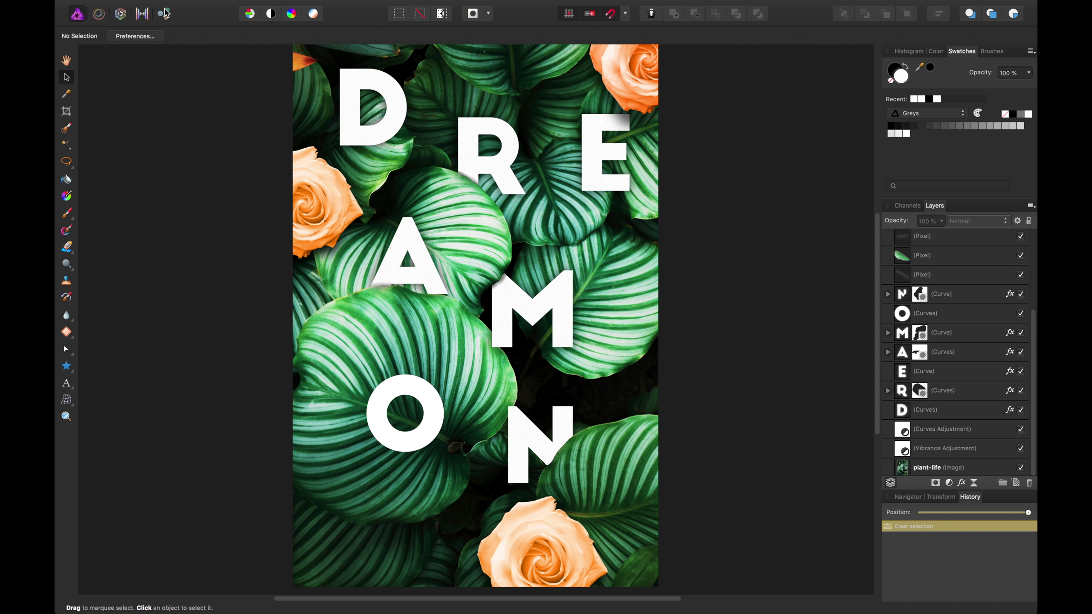
Step: Open the leaf photo ren-ran-232079-unsplash.jpg from the start folder
{"action": "left_click", "coordinate": [159, 6]}
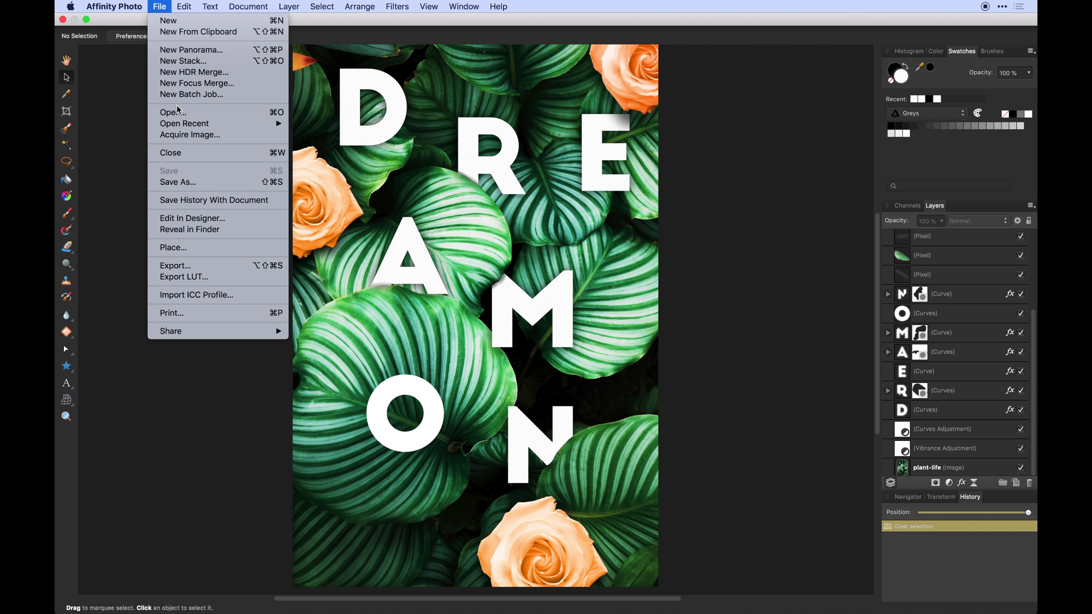
{"action": "left_click", "coordinate": [601, 151]}
{"action": "key", "text": "super+o"}
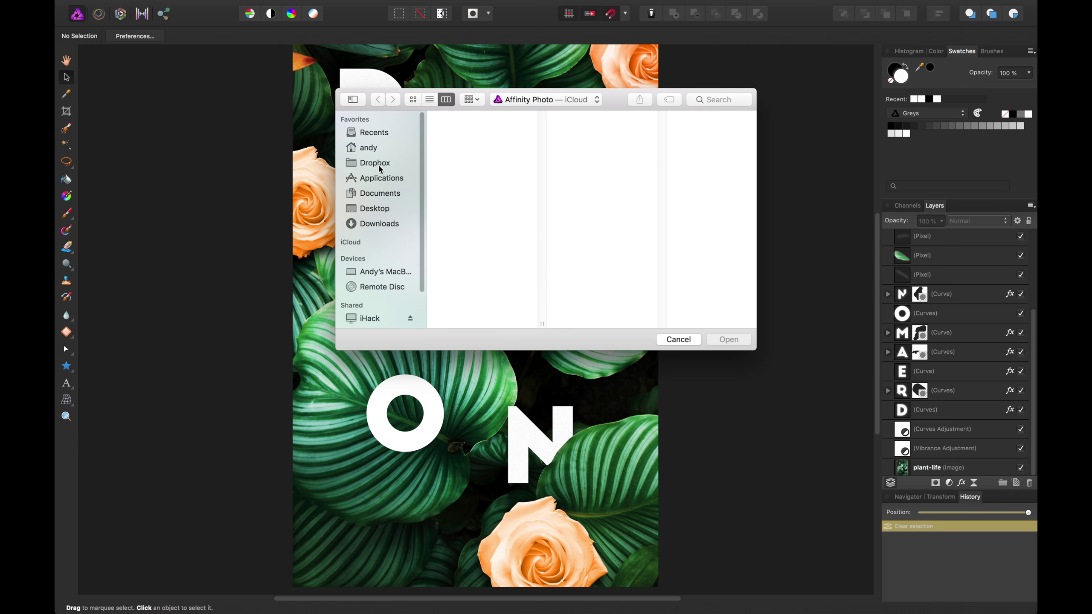
{"action": "left_click", "coordinate": [661, 126]}
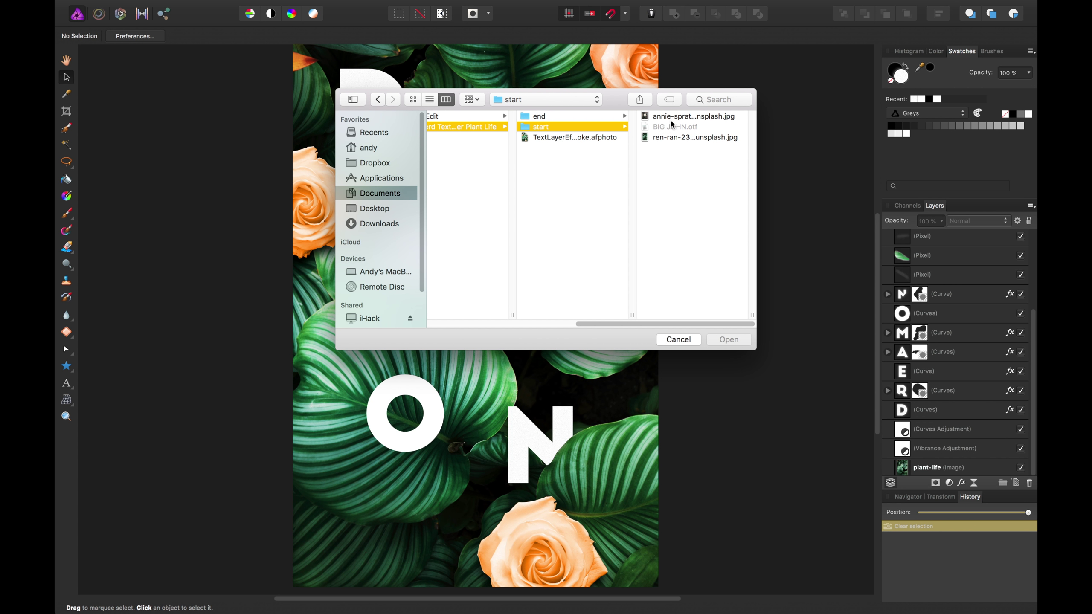
{"action": "left_click", "coordinate": [671, 138]}
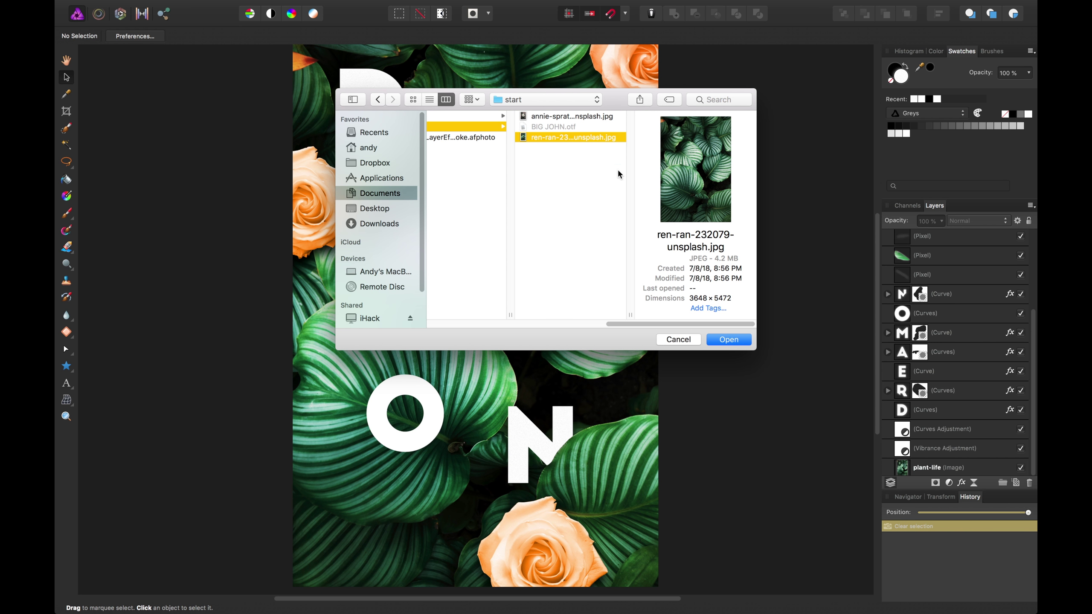
{"action": "left_click", "coordinate": [729, 340]}
Step: Save the leaf photo document as TextLayerEffectPlants-end in the end folder
{"action": "scroll", "coordinate": [657, 229], "scroll_direction": "down", "scroll_amount": 2}
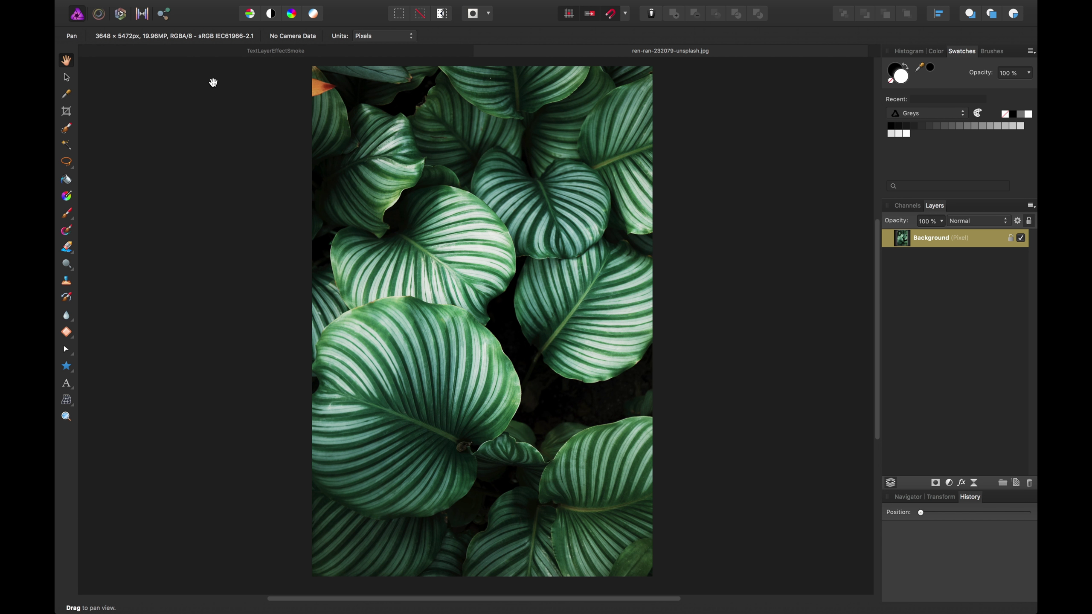
{"action": "left_click_drag", "start_coordinate": [588, 194], "coordinate": [587, 202]}
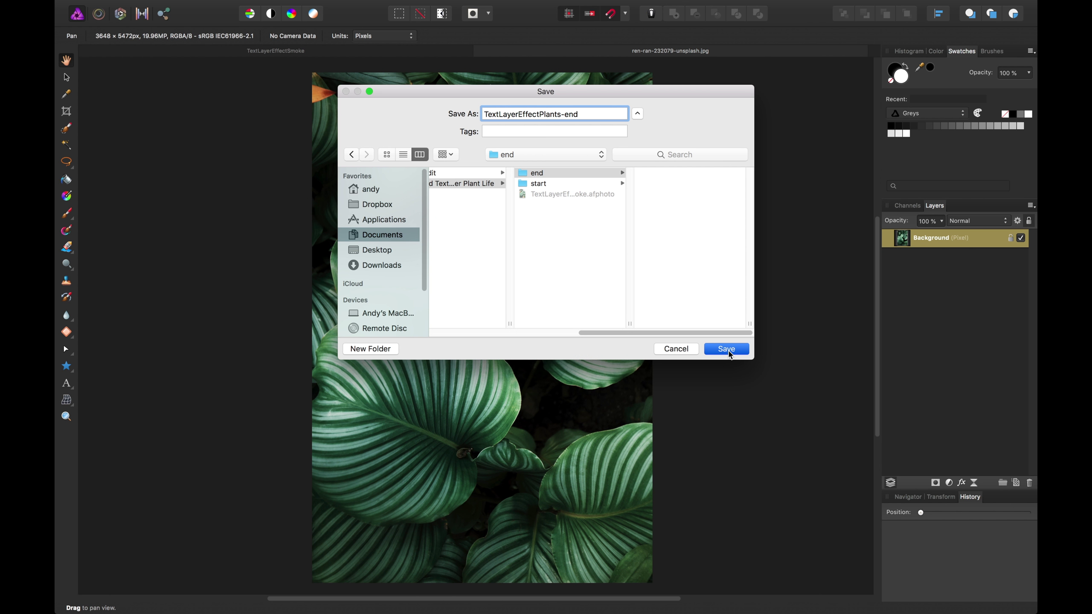
{"action": "left_click", "coordinate": [727, 349]}
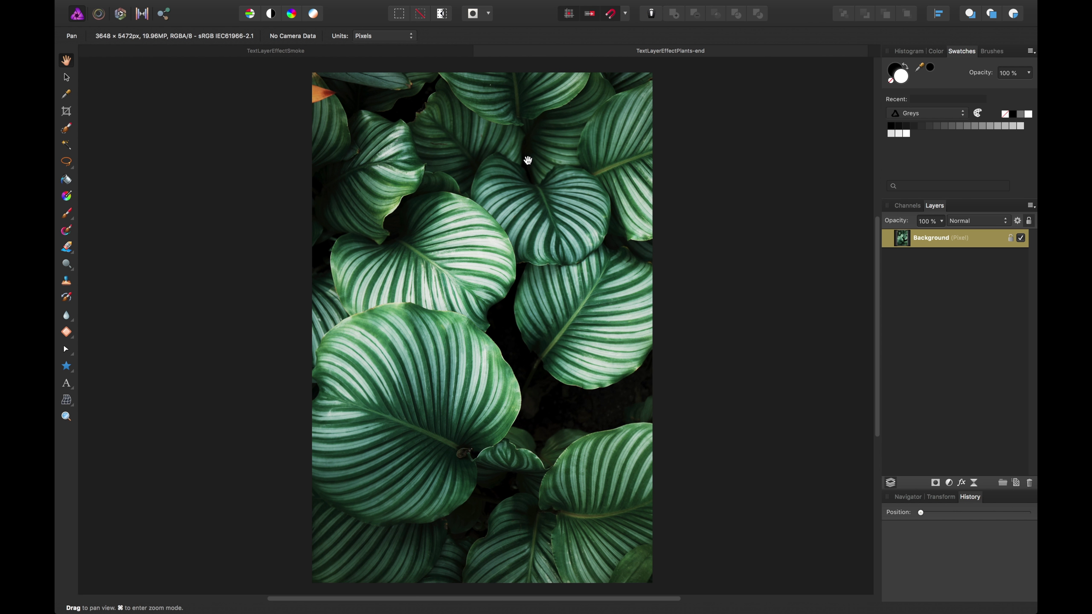
Step: Unlock the Background layer and add a Vibrance adjustment set to 100 %
{"action": "left_click_drag", "start_coordinate": [526, 172], "coordinate": [531, 164]}
{"action": "left_click", "coordinate": [1010, 238]}
{"action": "left_click", "coordinate": [949, 483]}
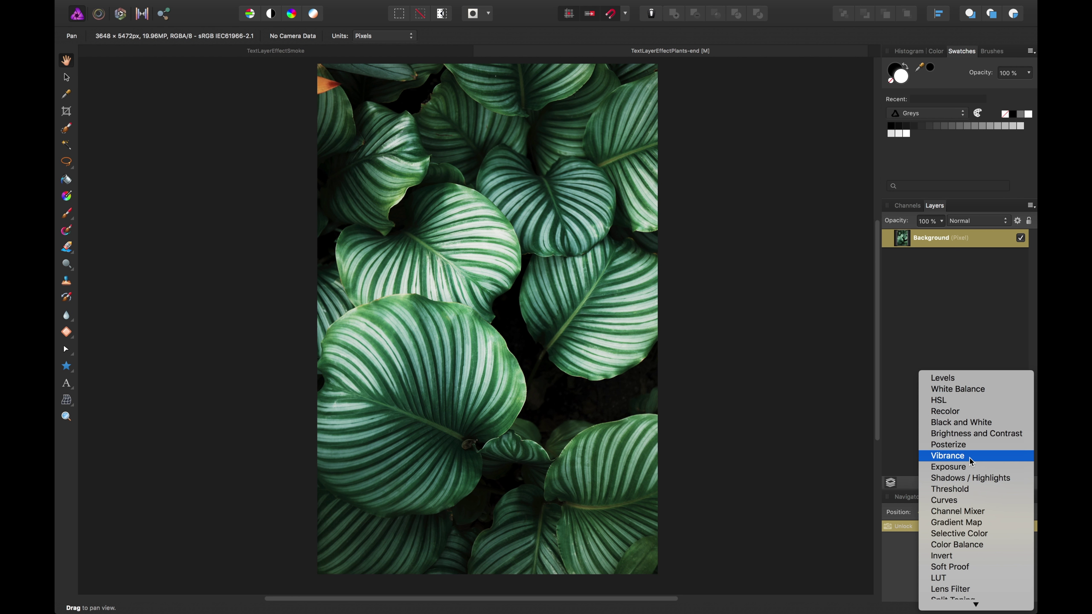
{"action": "left_click", "coordinate": [971, 461]}
{"action": "left_click_drag", "start_coordinate": [736, 561], "coordinate": [820, 560]}
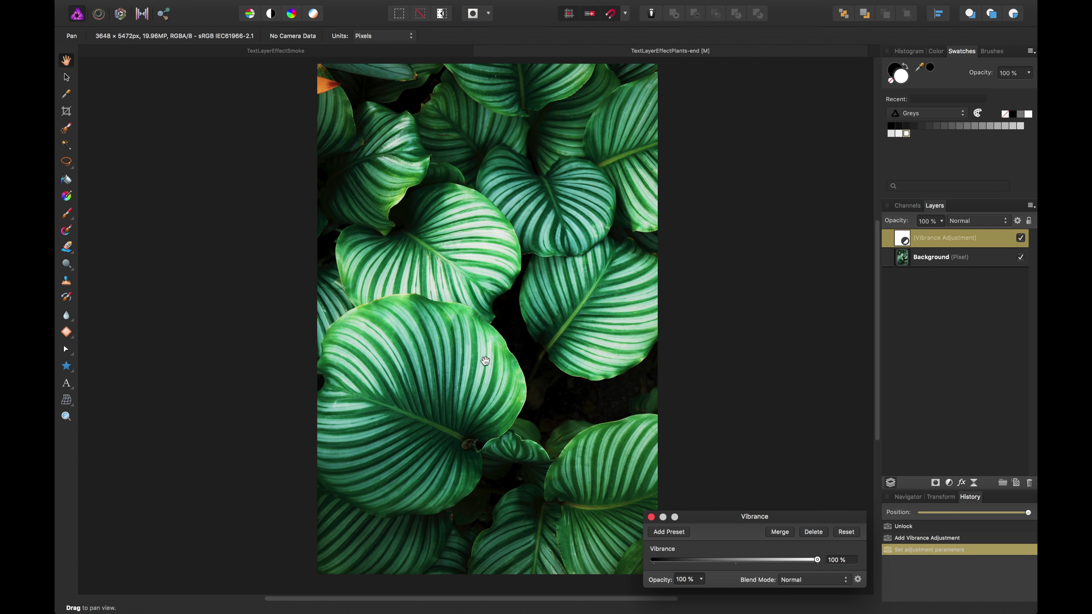
{"action": "left_click", "coordinate": [1025, 240]}
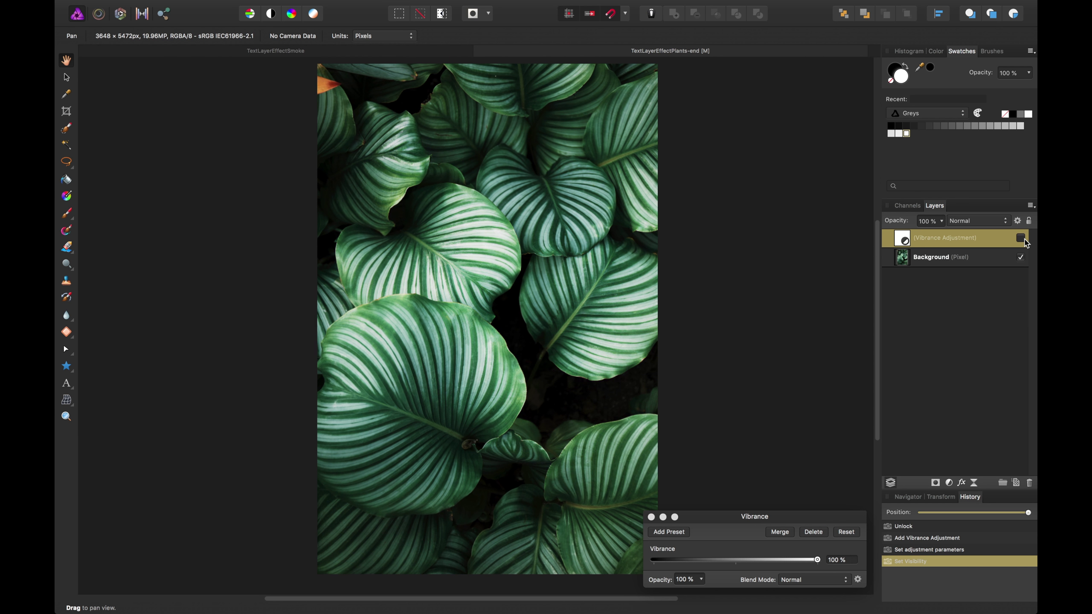
{"action": "left_click", "coordinate": [1025, 240]}
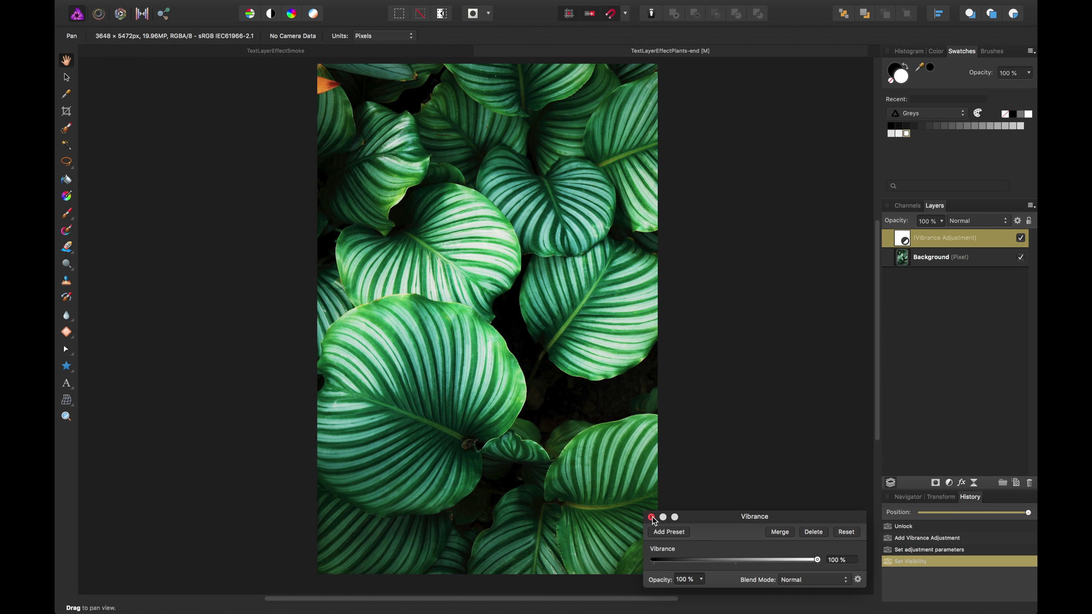
{"action": "left_click", "coordinate": [651, 516]}
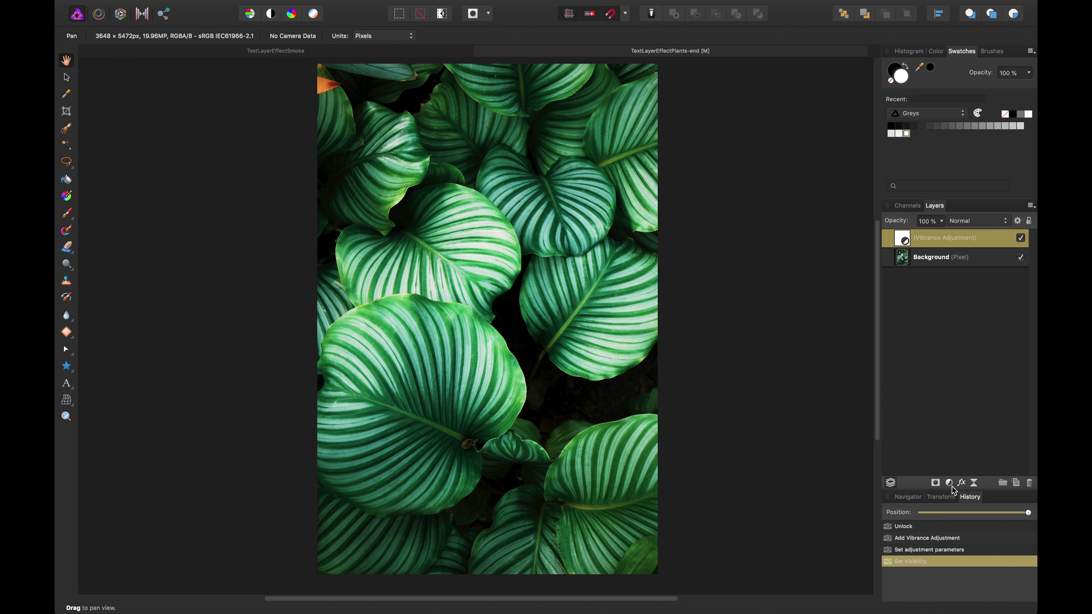
Step: Add a Curves adjustment with a gentle S-curve that darkens the shadows and brightens the highlights
{"action": "left_click", "coordinate": [949, 484]}
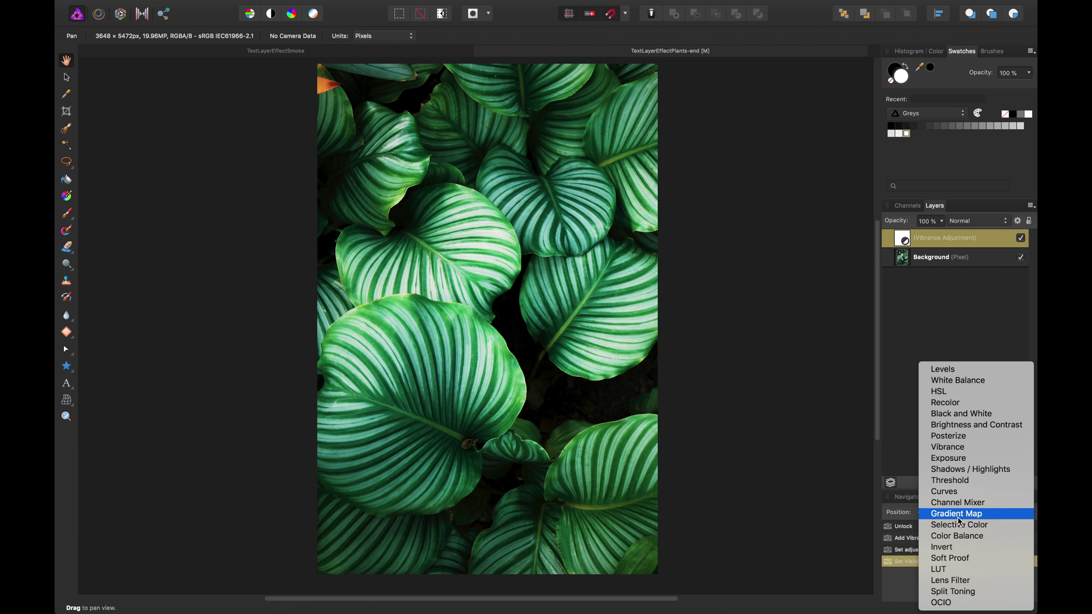
{"action": "left_click", "coordinate": [946, 492]}
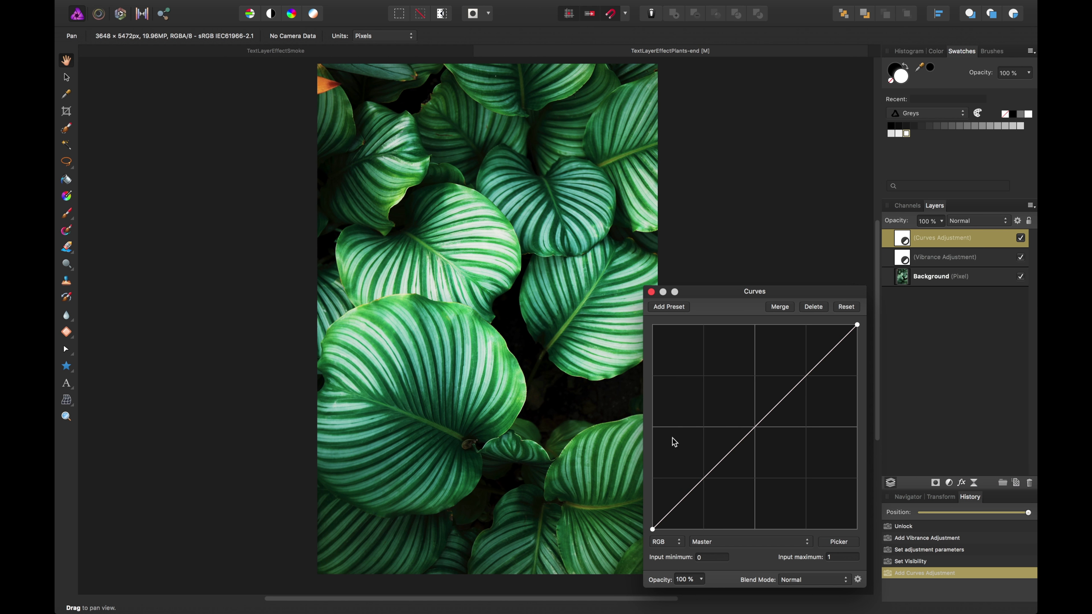
{"action": "left_click", "coordinate": [709, 475]}
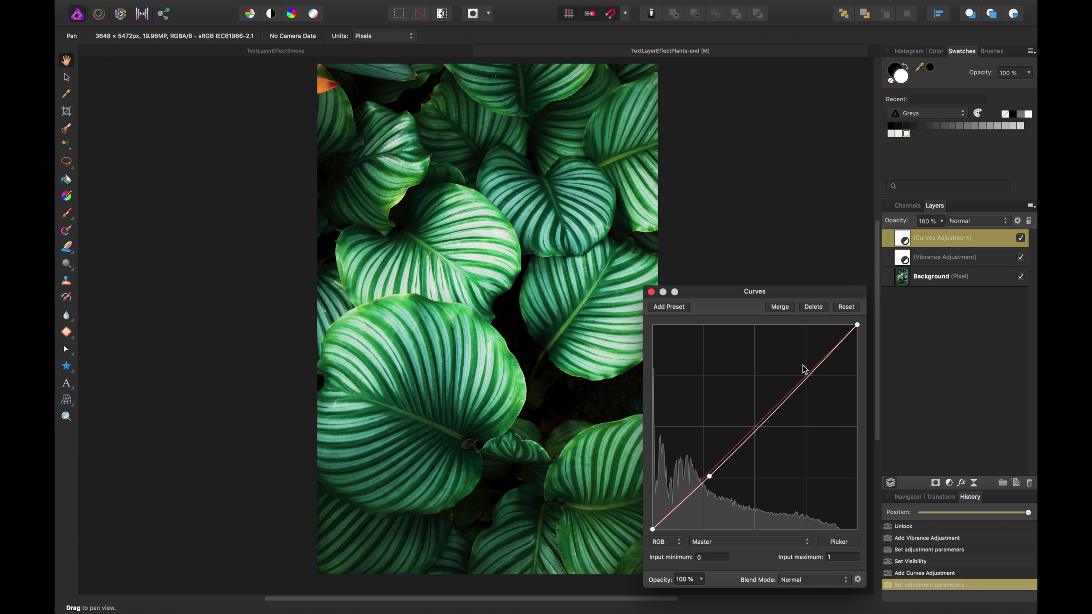
{"action": "left_click_drag", "start_coordinate": [808, 379], "coordinate": [807, 376]}
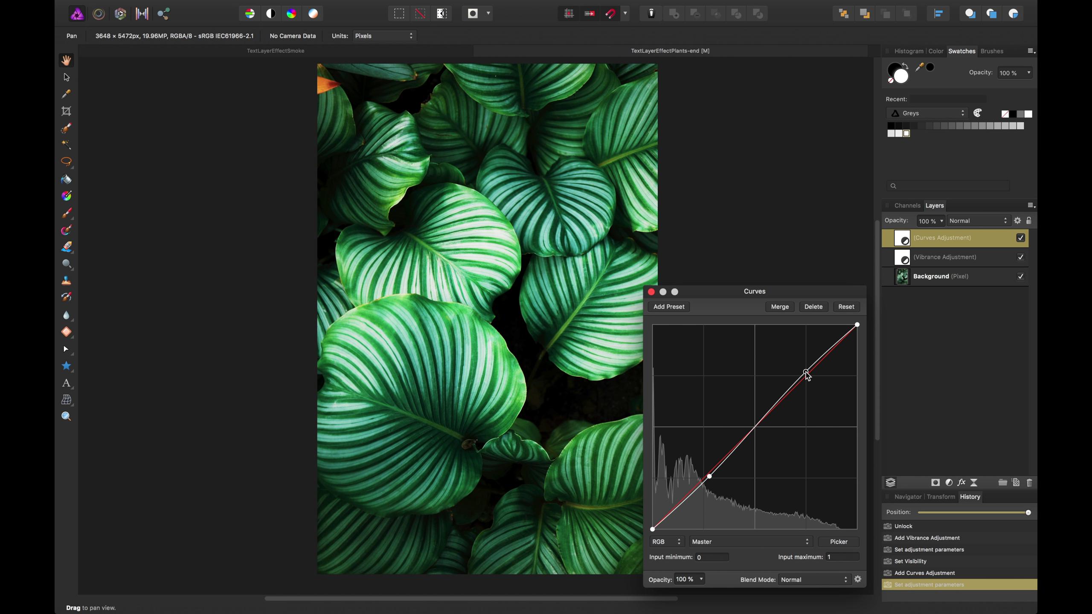
{"action": "left_click_drag", "start_coordinate": [709, 476], "coordinate": [706, 482]}
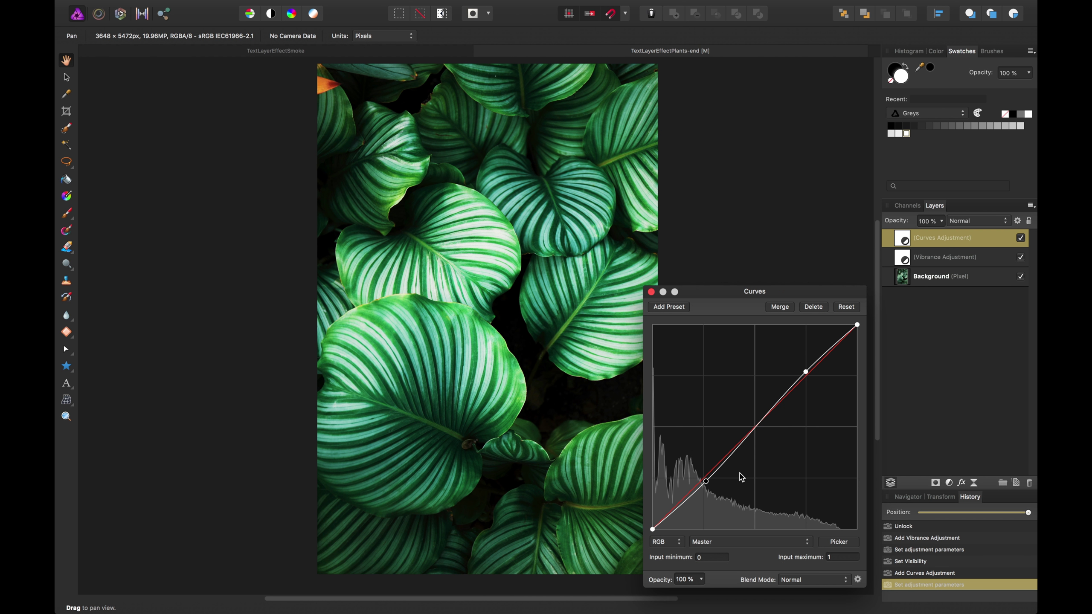
{"action": "left_click", "coordinate": [807, 372]}
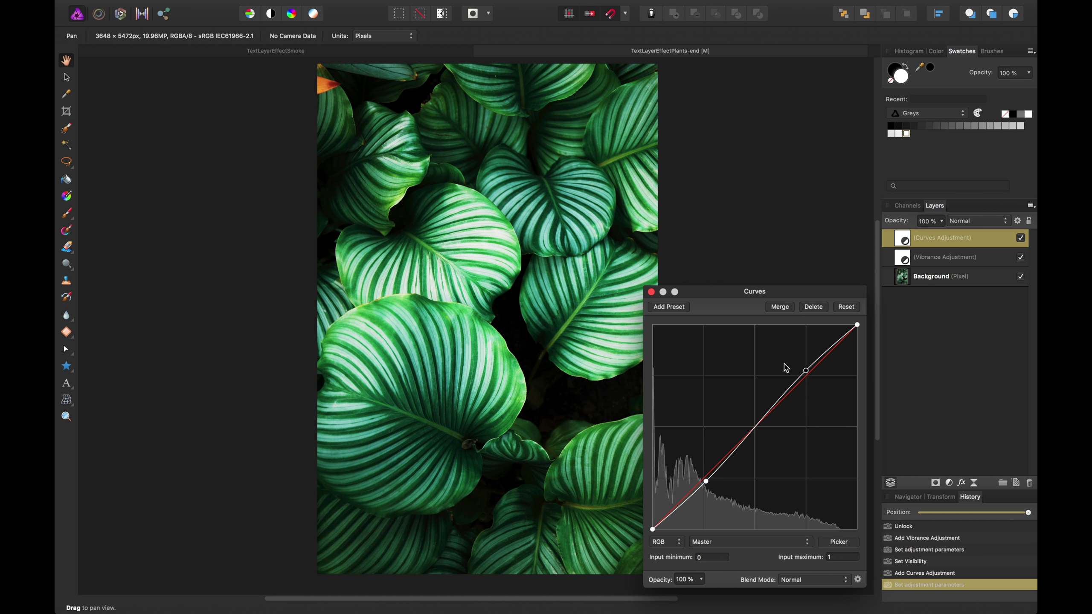
{"action": "left_click", "coordinate": [651, 292]}
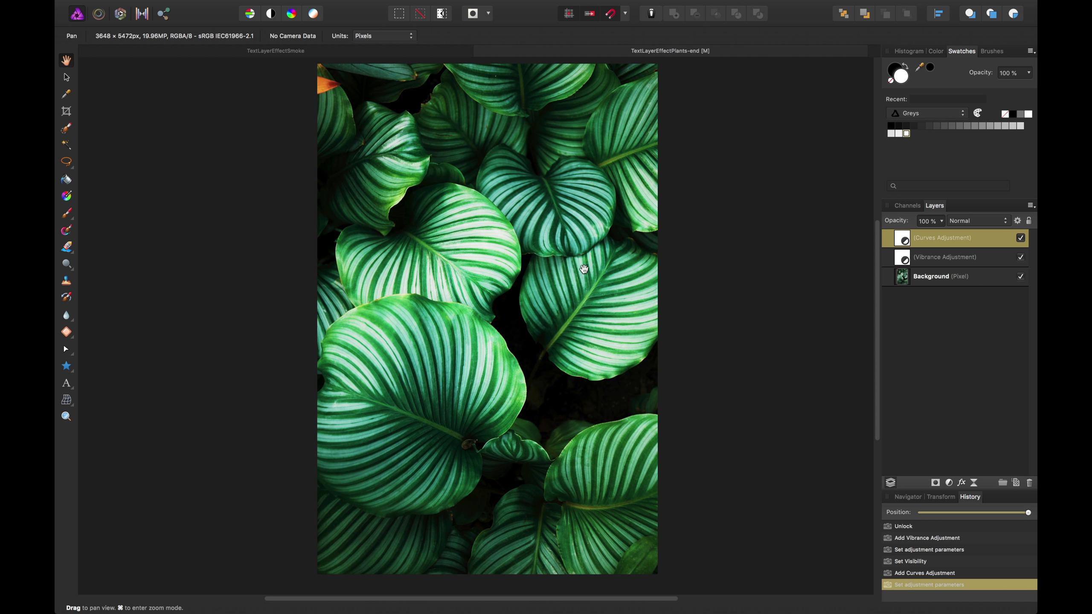
Step: Group the Curves, Vibrance and Background layers and name the group "background"
{"action": "left_click_drag", "start_coordinate": [558, 279], "coordinate": [550, 289]}
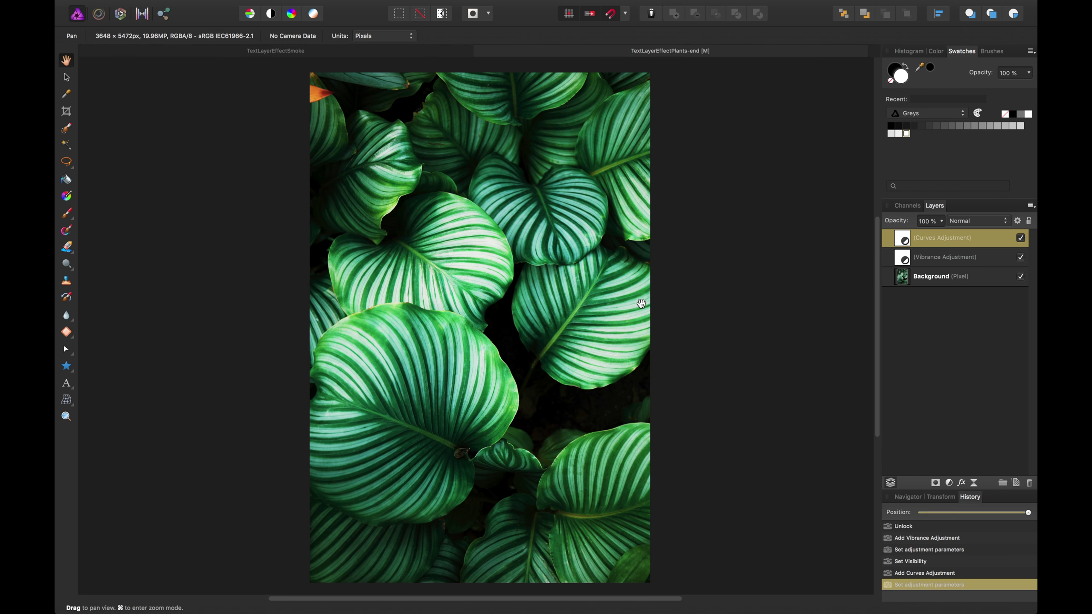
{"action": "left_click", "coordinate": [966, 281], "text": "shift"}
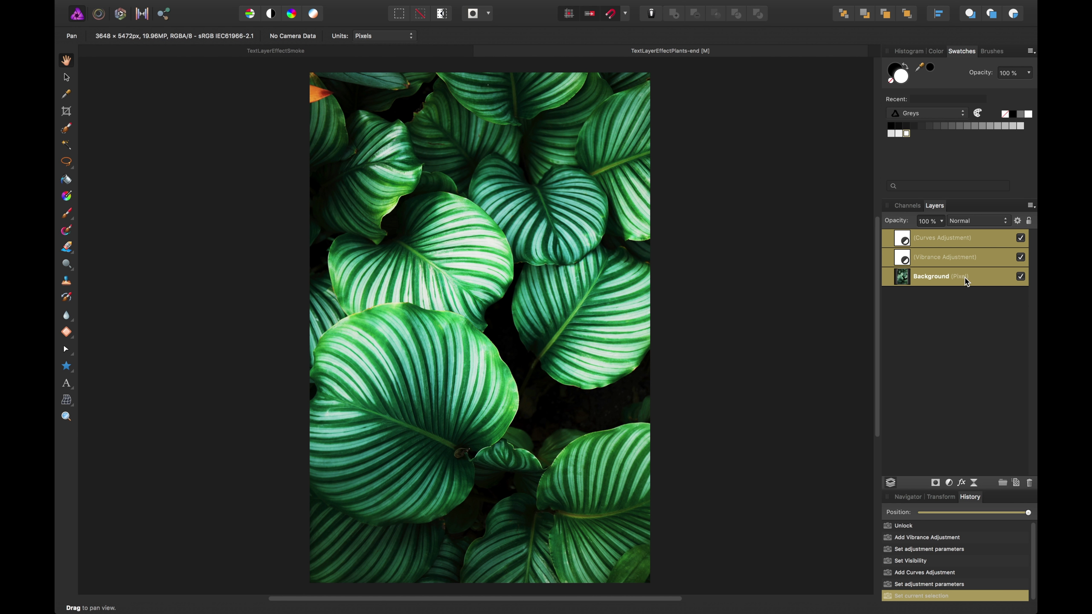
{"action": "key", "text": "super+g"}
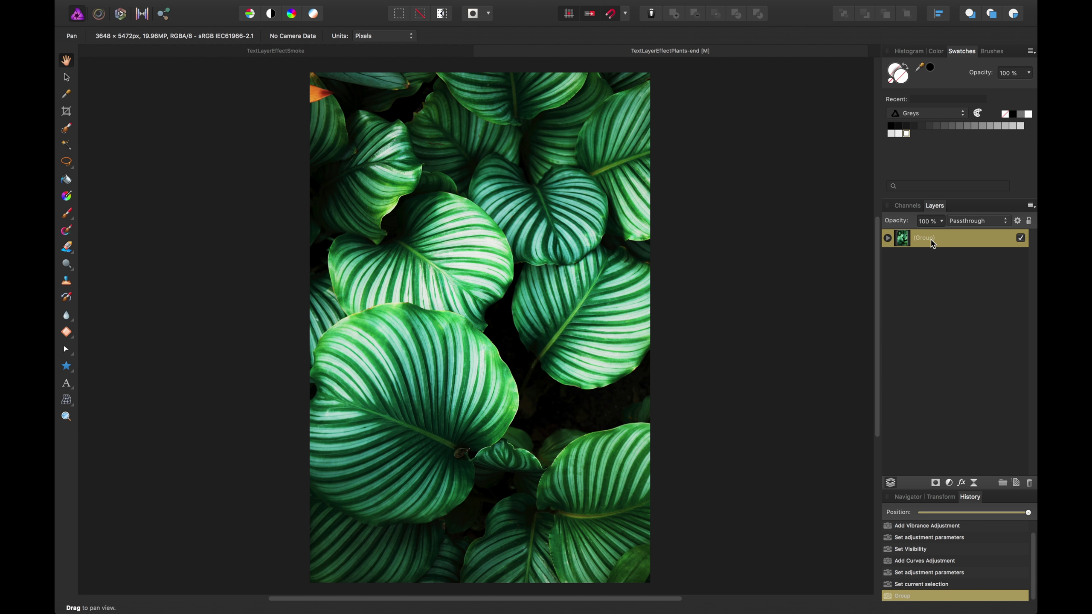
{"action": "double_click", "coordinate": [932, 241]}
{"action": "type", "text": "ba"}
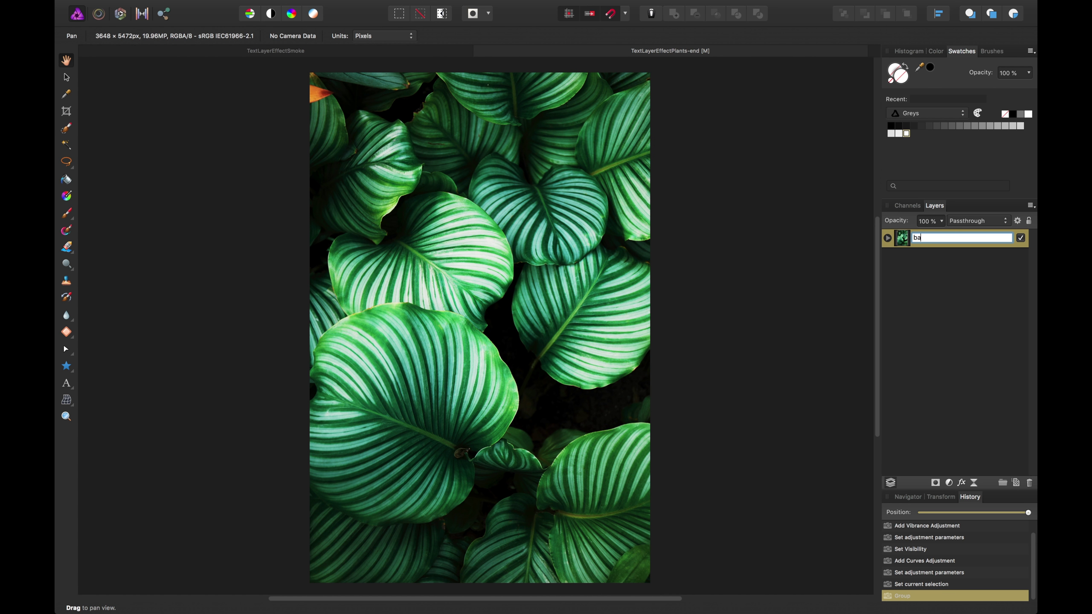
{"action": "type", "text": "ckground"}
{"action": "key", "text": "Return"}
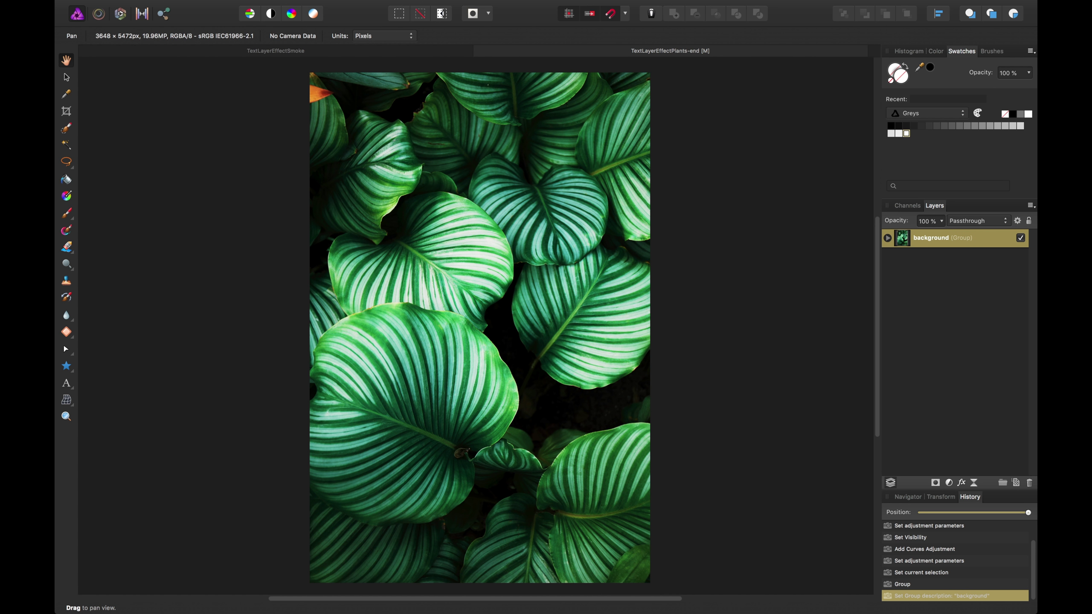
Step: Inspect the layers inside the background group, collapse it again and clear the layer selection
{"action": "left_click", "coordinate": [888, 239]}
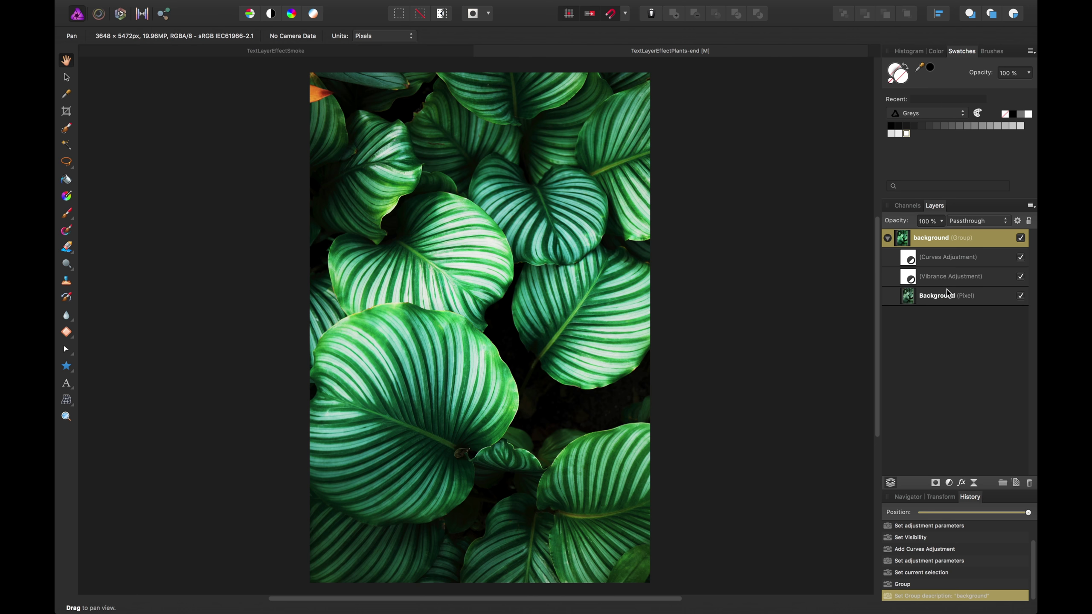
{"action": "left_click", "coordinate": [950, 297]}
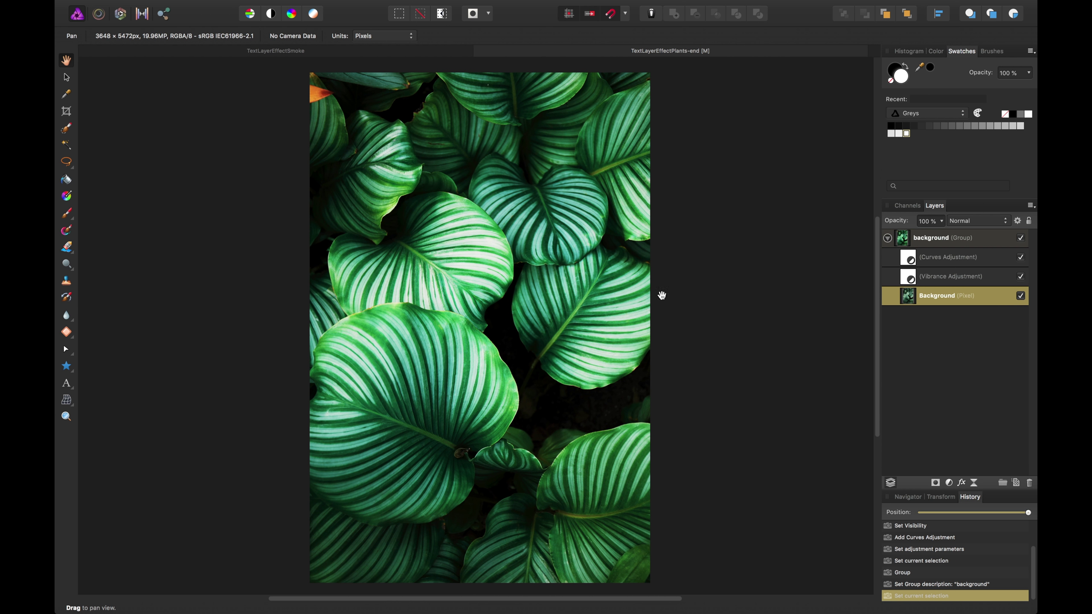
{"action": "left_click", "coordinate": [967, 243]}
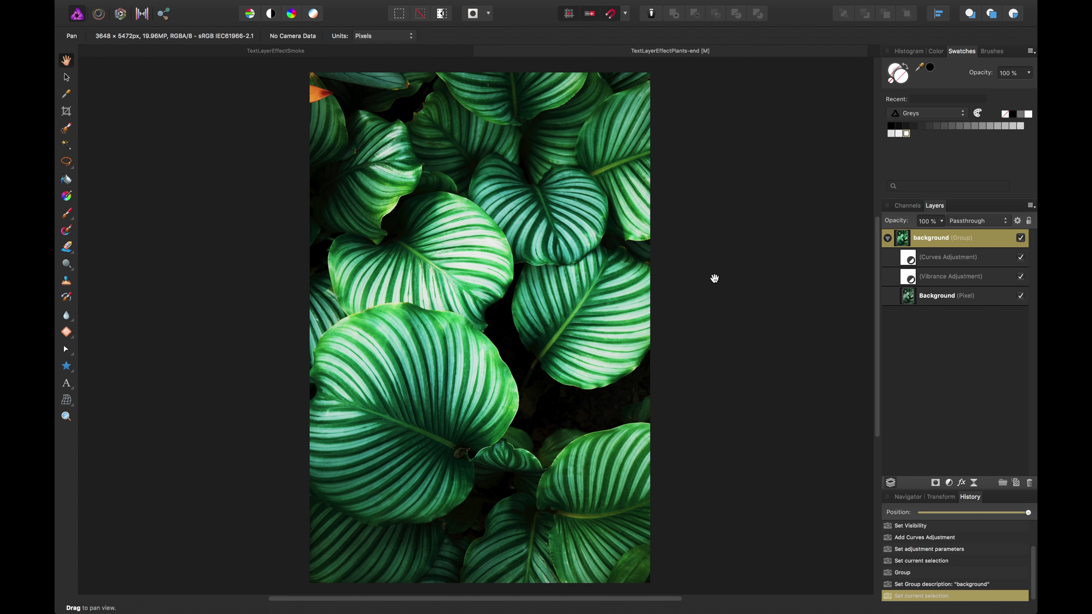
{"action": "left_click_drag", "start_coordinate": [677, 250], "coordinate": [683, 261]}
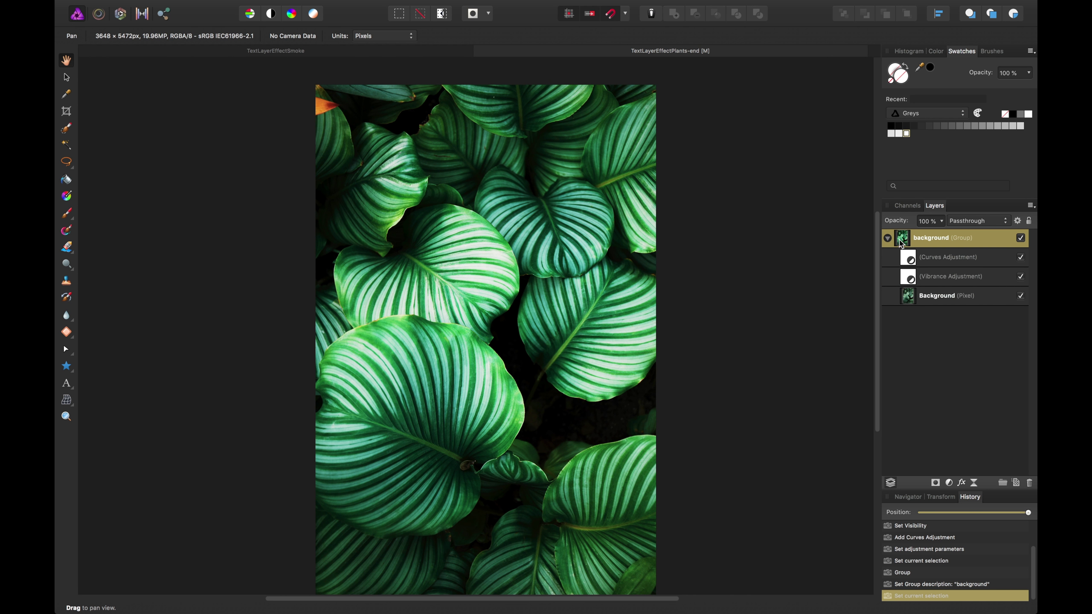
{"action": "left_click", "coordinate": [889, 239]}
{"action": "left_click", "coordinate": [904, 294]}
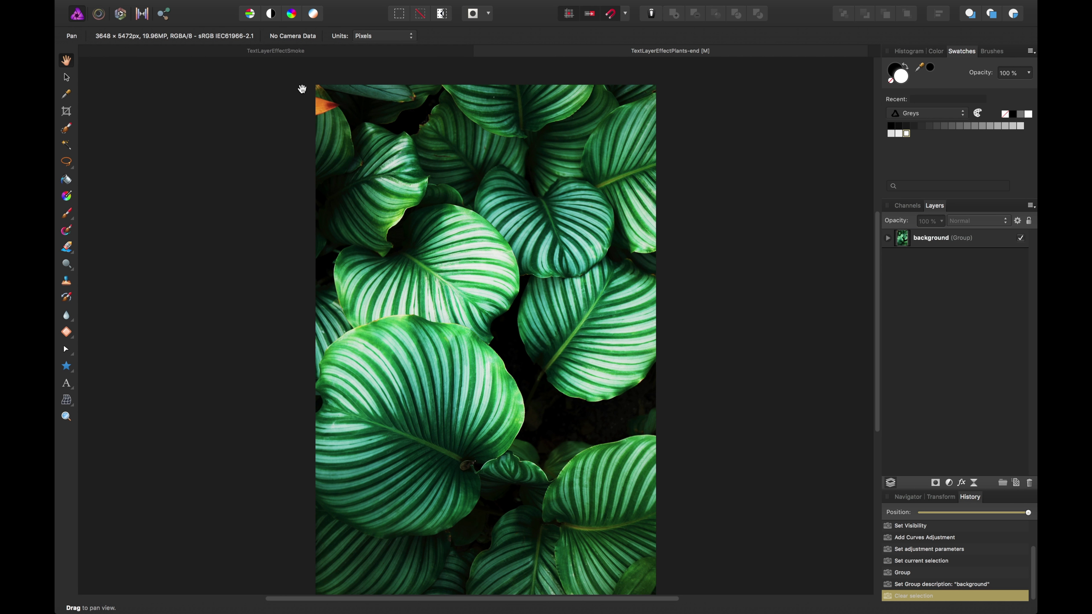
Step: Inspect the white letter D in the finished TextLayerEffectSmoke document by selecting it
{"action": "left_click", "coordinate": [305, 58]}
{"action": "key", "text": "v"}
{"action": "left_click", "coordinate": [361, 140]}
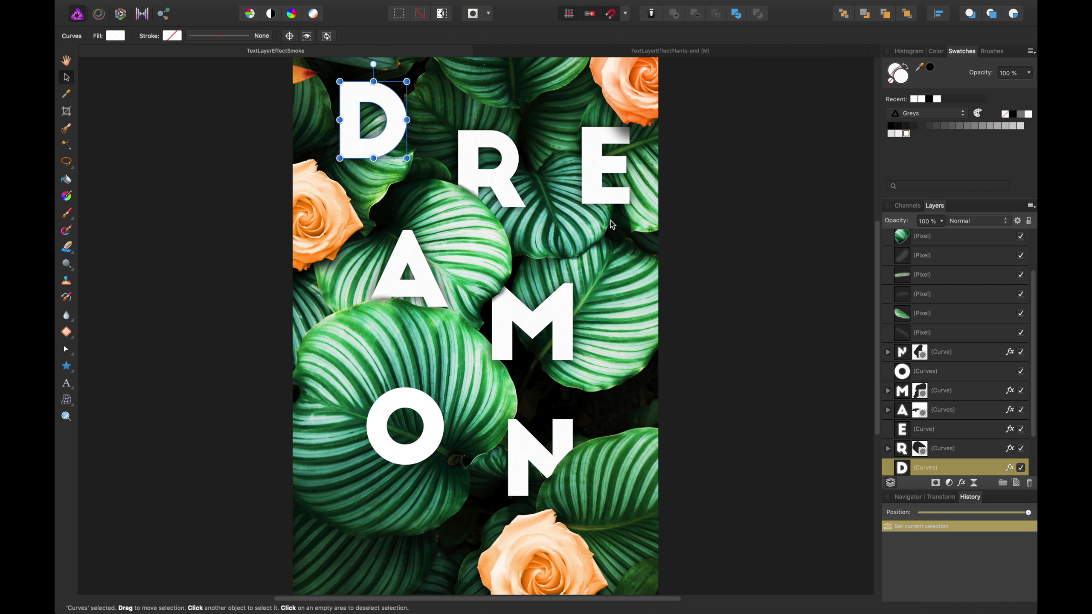
Step: In the TextLayerEffectPlants-end document, add the artistic text "D" on the upper-left leaf
{"action": "left_click", "coordinate": [581, 54]}
{"action": "key", "text": "t"}
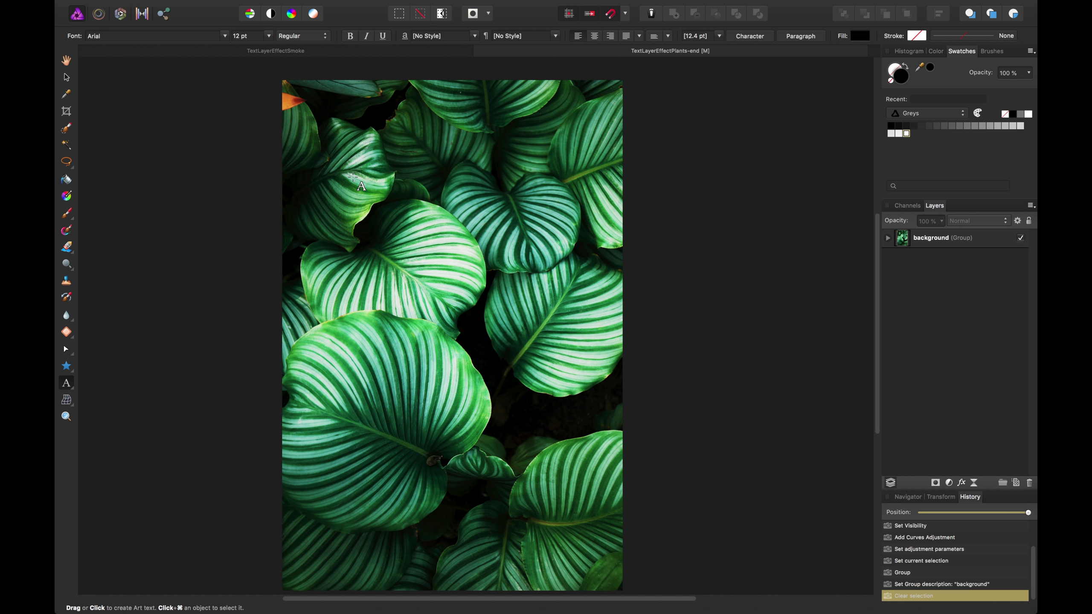
{"action": "left_click", "coordinate": [352, 176]}
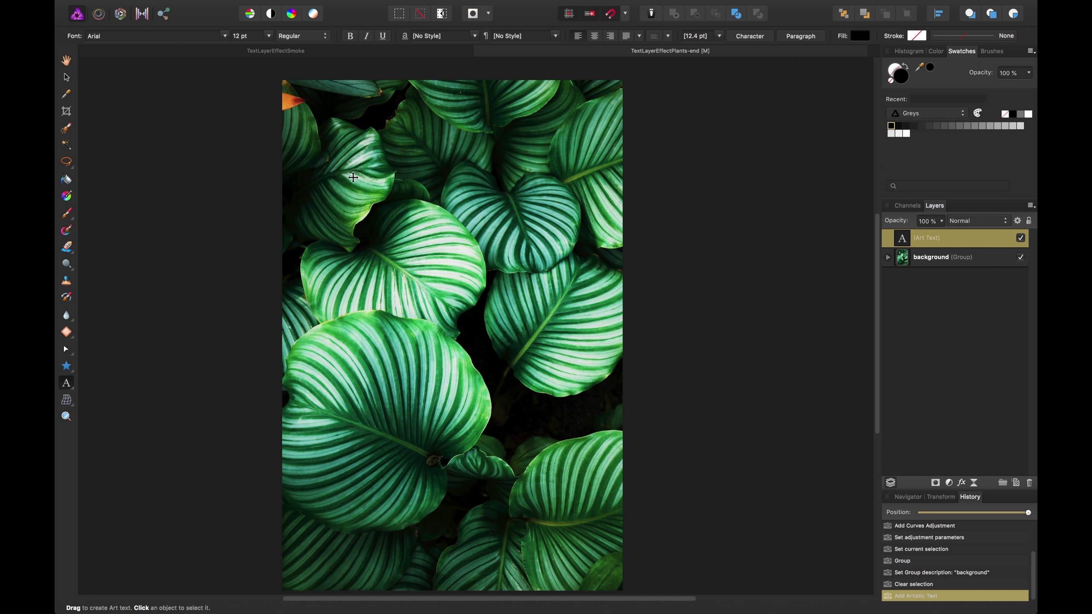
{"action": "type", "text": "D"}
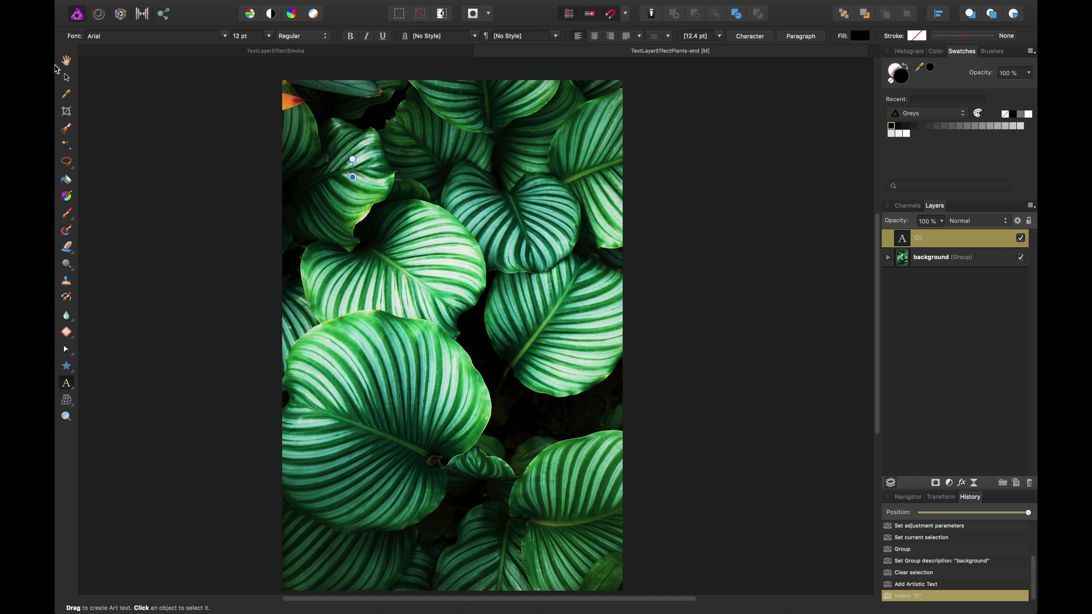
{"action": "left_click", "coordinate": [64, 76]}
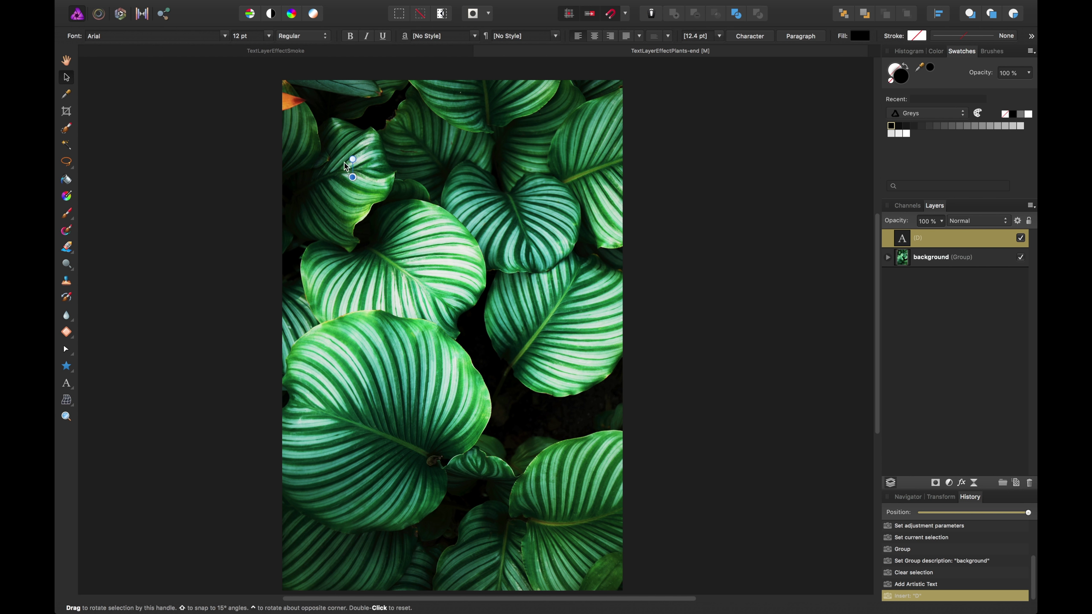
Step: Set the letter D in the Big John font and give it a white fill
{"action": "left_click", "coordinate": [201, 36]}
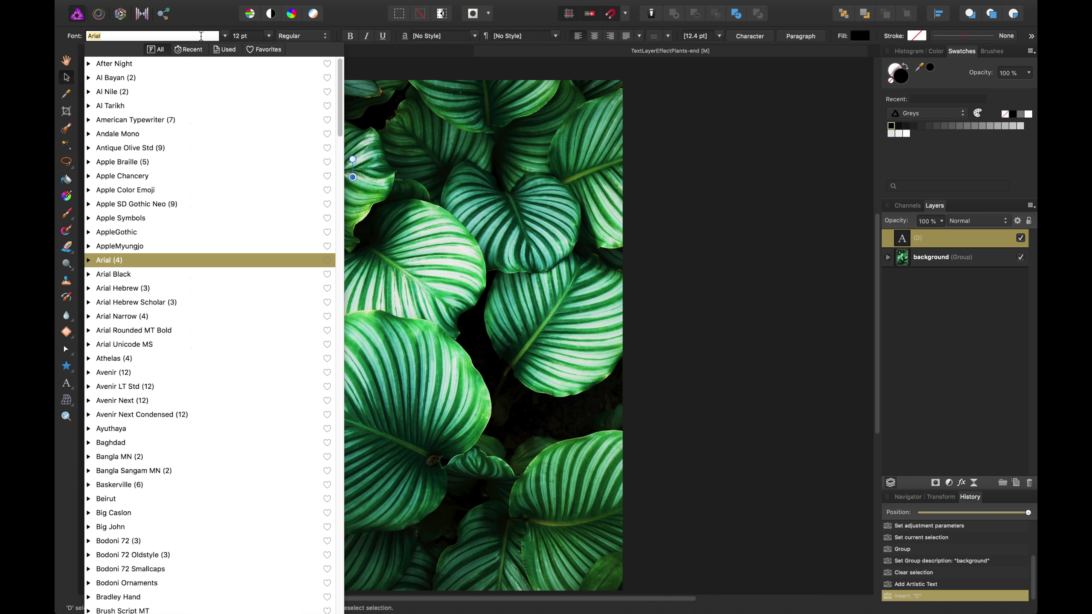
{"action": "type", "text": "Big"}
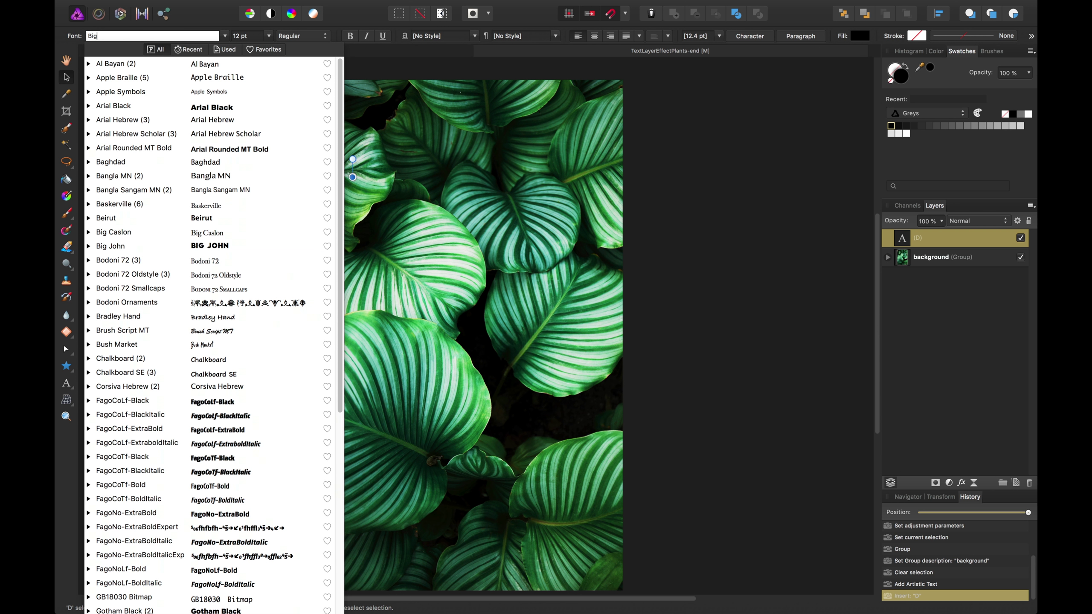
{"action": "key", "text": "Down"}
{"action": "key", "text": "Down"}
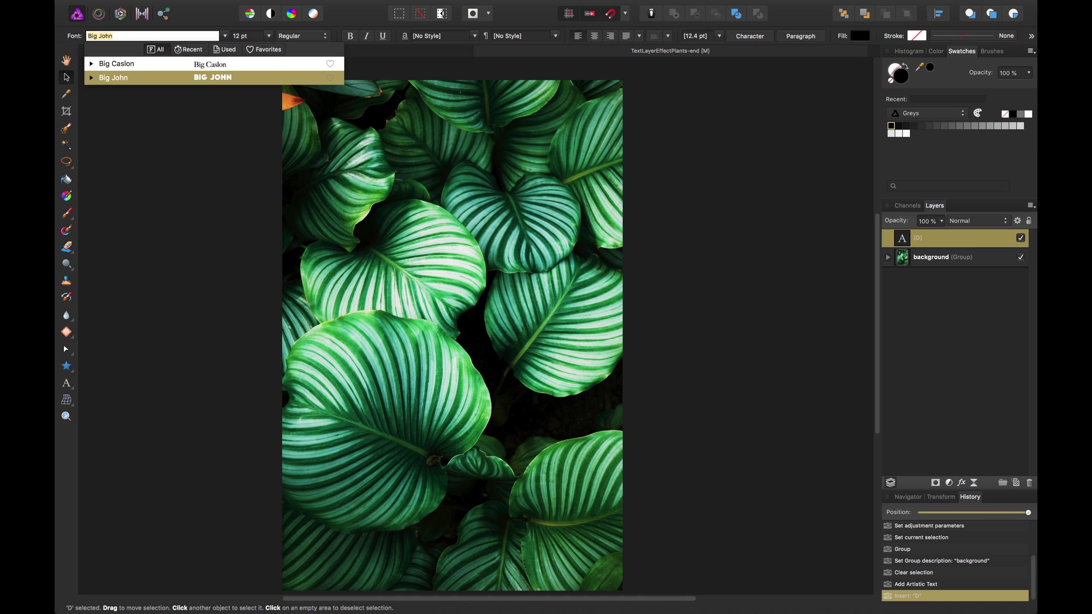
{"action": "key", "text": "Return"}
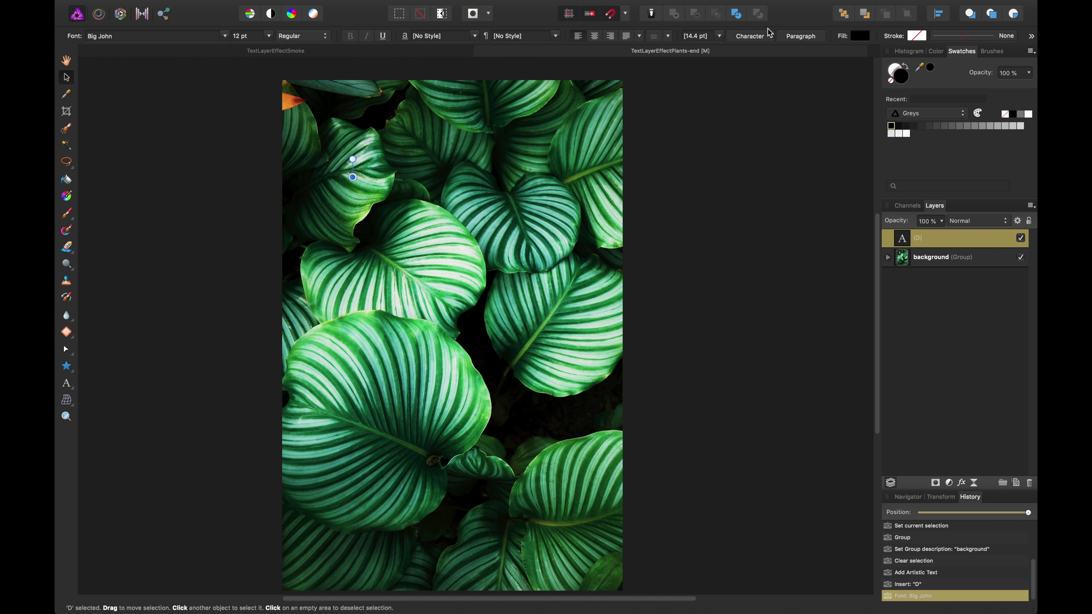
{"action": "left_click", "coordinate": [861, 36]}
{"action": "left_click", "coordinate": [914, 159]}
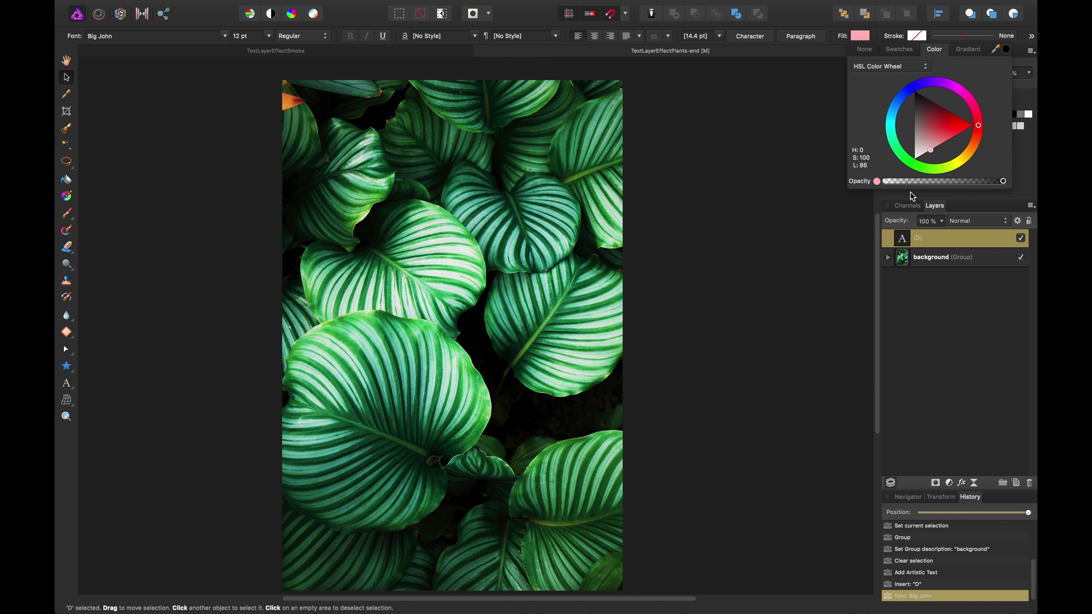
Step: Enlarge the D to 700 pt and move it slightly down and left on the upper-left leaf
{"action": "left_click", "coordinate": [269, 36]}
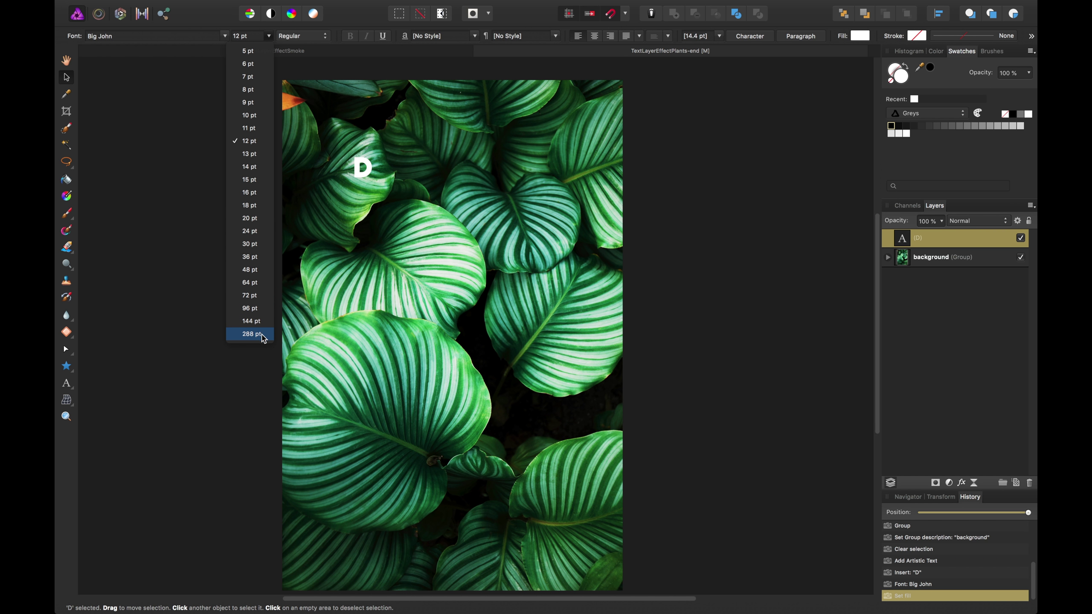
{"action": "left_click", "coordinate": [263, 338]}
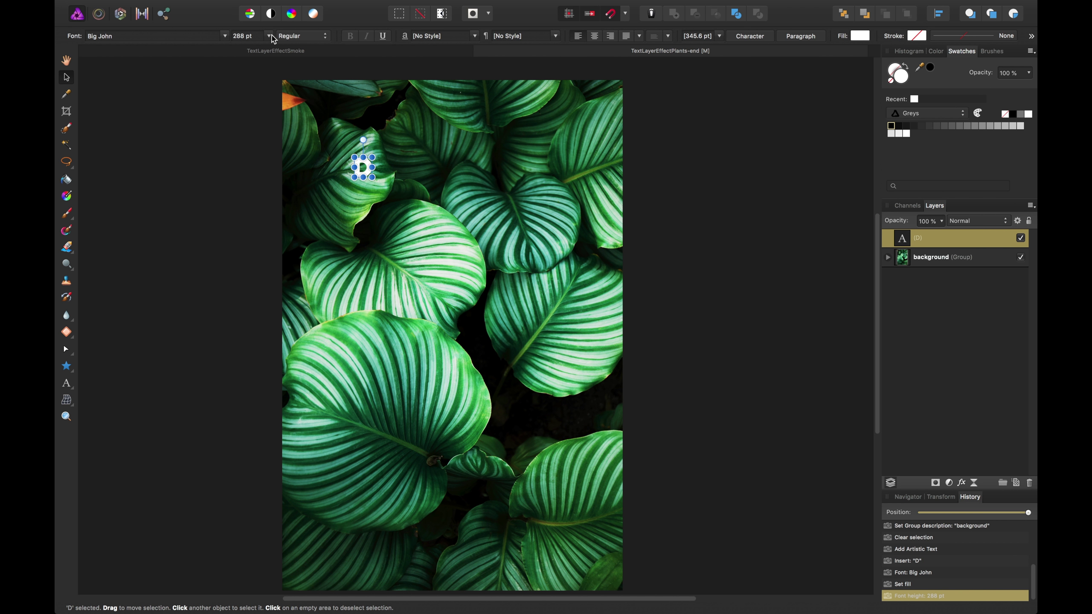
{"action": "left_click", "coordinate": [256, 36]}
{"action": "type", "text": "700"}
{"action": "key", "text": "Return"}
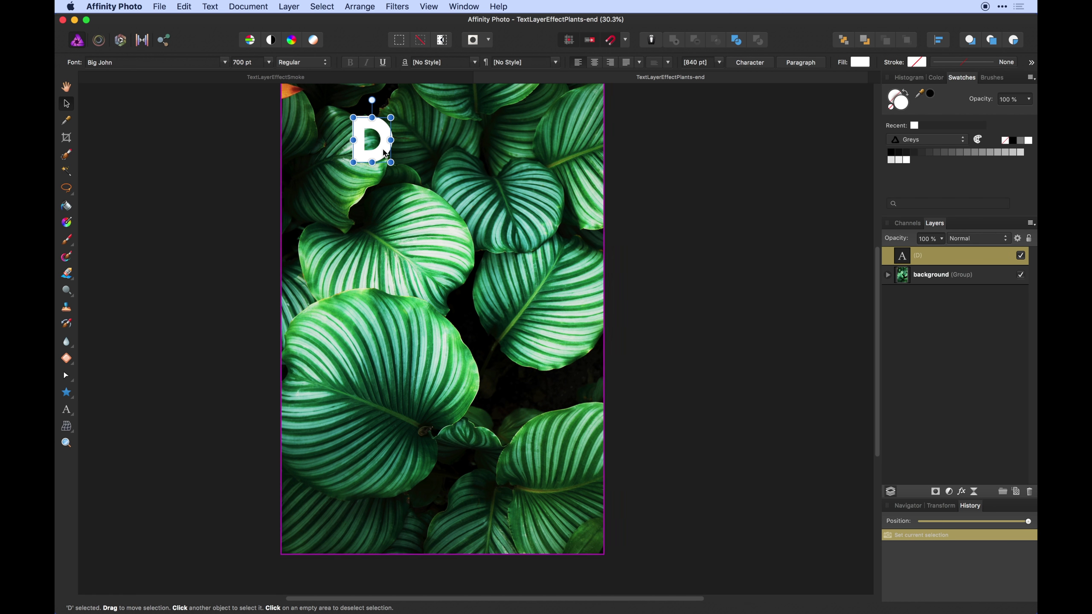
{"action": "left_click_drag", "start_coordinate": [384, 153], "coordinate": [373, 167]}
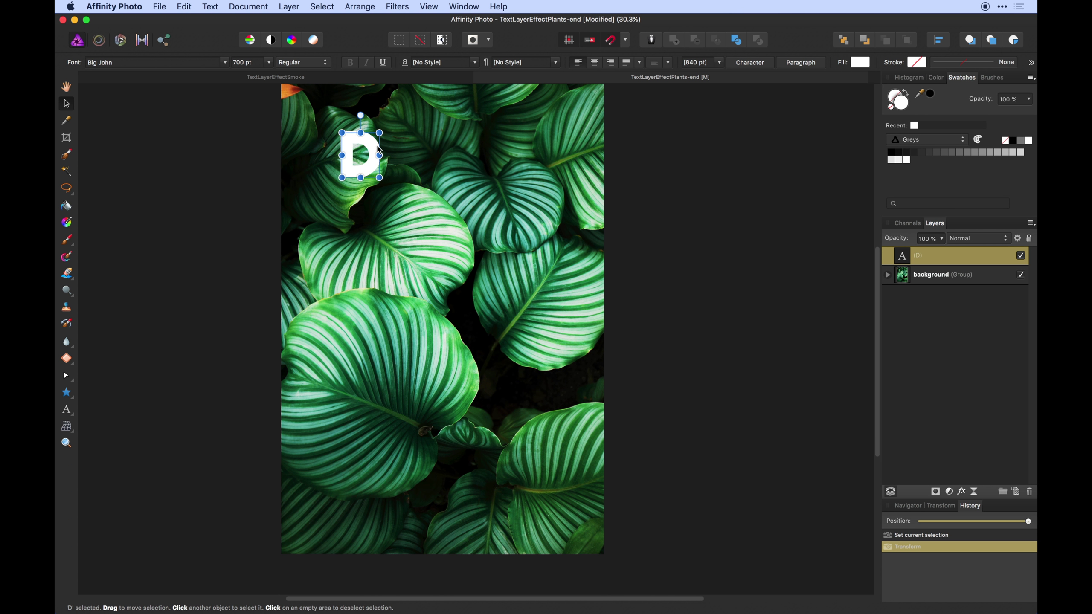
Step: Compare with the finished TextLayerEffectSmoke poster, then set the D's font size to 900 pt and move it down slightly
{"action": "left_click", "coordinate": [309, 79]}
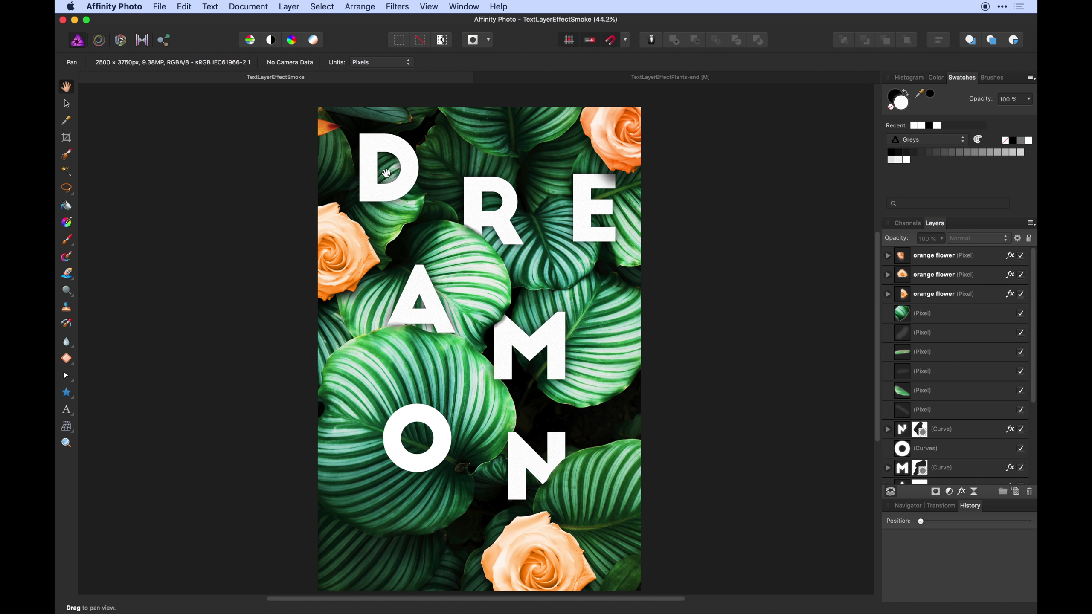
{"action": "left_click", "coordinate": [616, 80]}
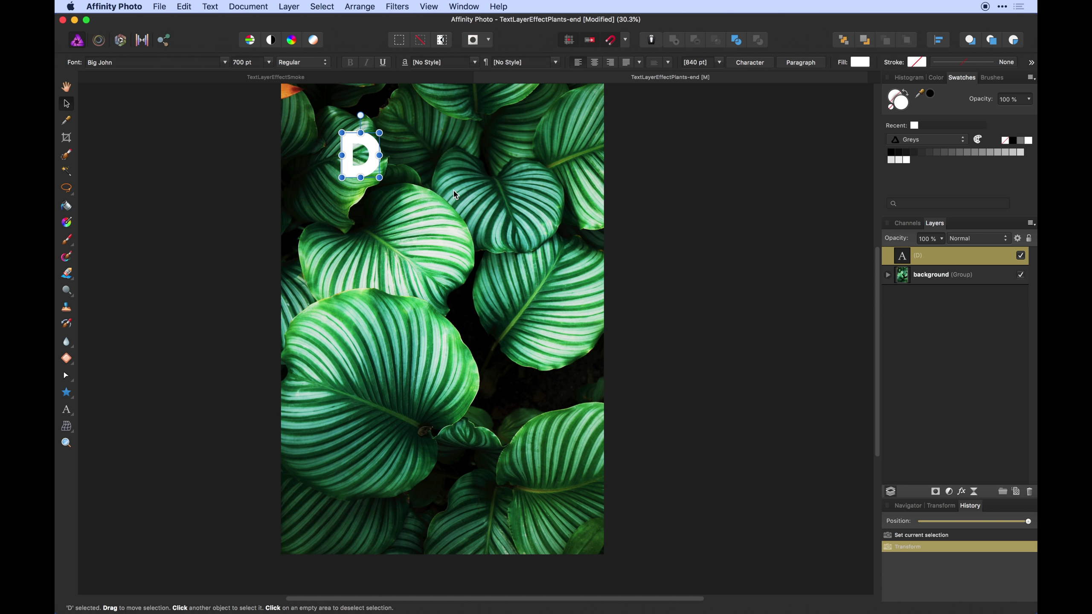
{"action": "left_click", "coordinate": [259, 62]}
{"action": "type", "text": "900"}
{"action": "key", "text": "Return"}
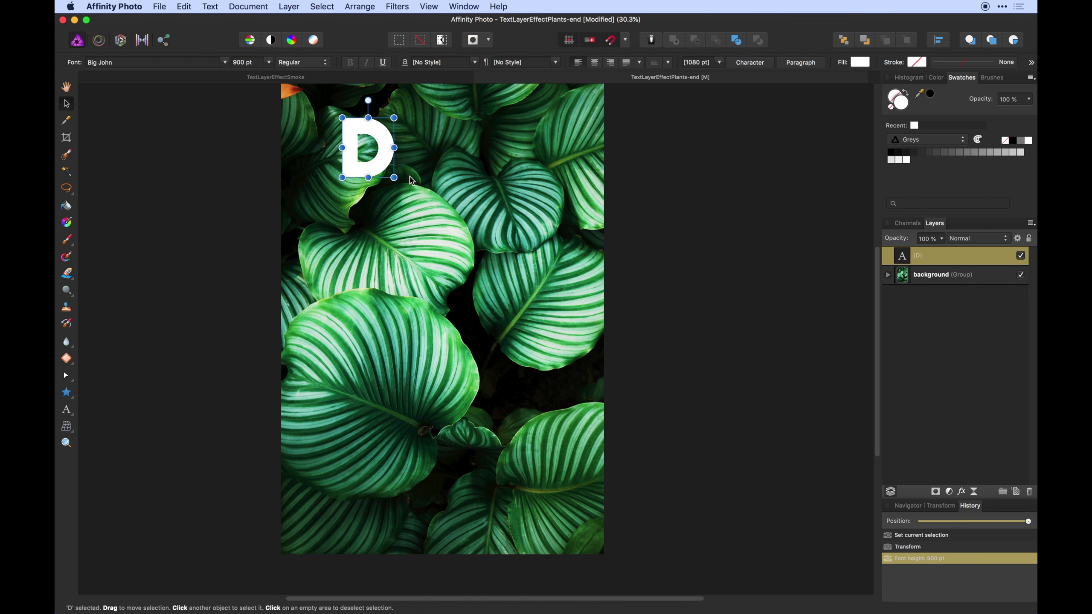
{"action": "left_click_drag", "start_coordinate": [369, 170], "coordinate": [369, 195]}
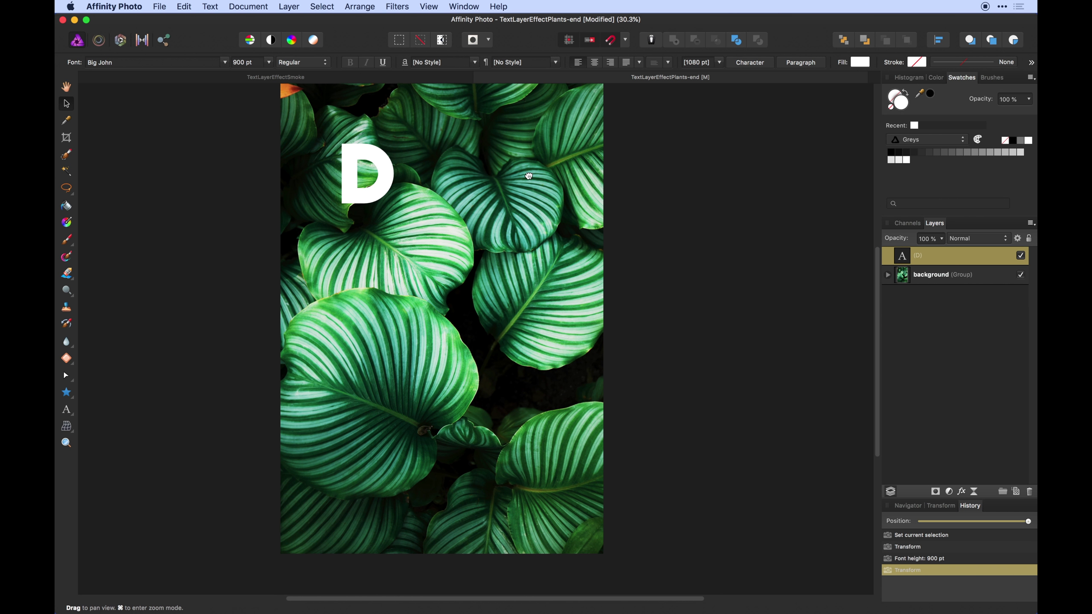
Step: Duplicate the D into seven letters arranged in three rows and change the first-row copies to R and E
{"action": "left_click_drag", "start_coordinate": [525, 175], "coordinate": [503, 188]}
{"action": "left_click_drag", "start_coordinate": [365, 208], "coordinate": [438, 383]}
{"action": "double_click", "coordinate": [444, 205]}
{"action": "type", "text": "R"}
{"action": "left_click", "coordinate": [66, 103]}
{"action": "double_click", "coordinate": [517, 189]}
{"action": "type", "text": "EA"}
{"action": "key", "text": "BackSpace"}
Step: Change the second-row copies to A and M and the third-row copies to O and N
{"action": "left_click", "coordinate": [66, 104]}
{"action": "double_click", "coordinate": [334, 284]}
{"action": "type", "text": "A"}
{"action": "left_click", "coordinate": [66, 103]}
{"action": "double_click", "coordinate": [425, 291]}
{"action": "type", "text": "M"}
{"action": "left_click", "coordinate": [66, 104]}
{"action": "double_click", "coordinate": [346, 387]}
{"action": "type", "text": "O"}
{"action": "left_click", "coordinate": [67, 104]}
{"action": "double_click", "coordinate": [437, 383]}
Step: Set the font size of all seven letter layers to 950 pt
{"action": "left_click_drag", "start_coordinate": [604, 173], "coordinate": [588, 167]}
{"action": "left_click", "coordinate": [955, 256]}
{"action": "left_click", "coordinate": [955, 371], "text": "shift"}
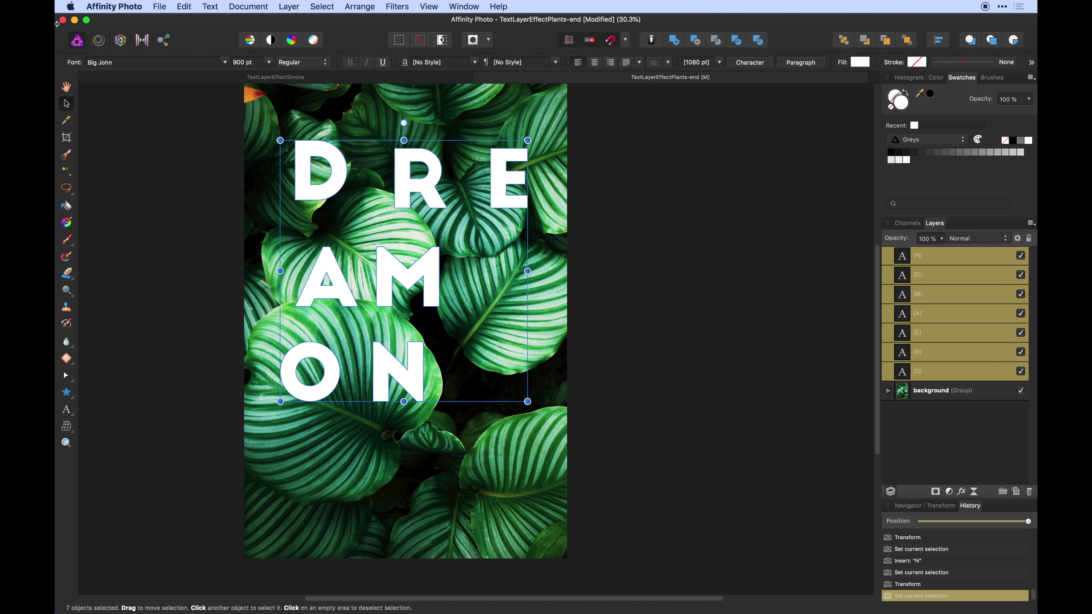
{"action": "left_click_drag", "start_coordinate": [257, 63], "coordinate": [224, 62]}
{"action": "type", "text": "950"}
{"action": "key", "text": "Return"}
{"action": "key", "text": "Escape"}
Step: Move the N right and slightly down into the dark gap between the leaves, then compare with the finished poster
{"action": "left_click_drag", "start_coordinate": [412, 372], "coordinate": [490, 384]}
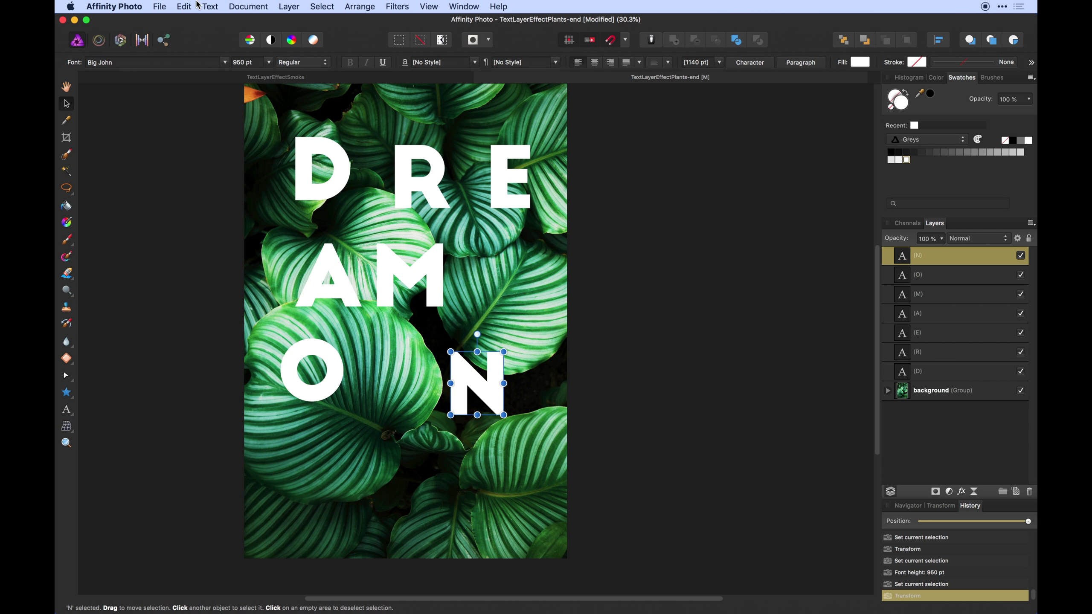
{"action": "left_click", "coordinate": [269, 78]}
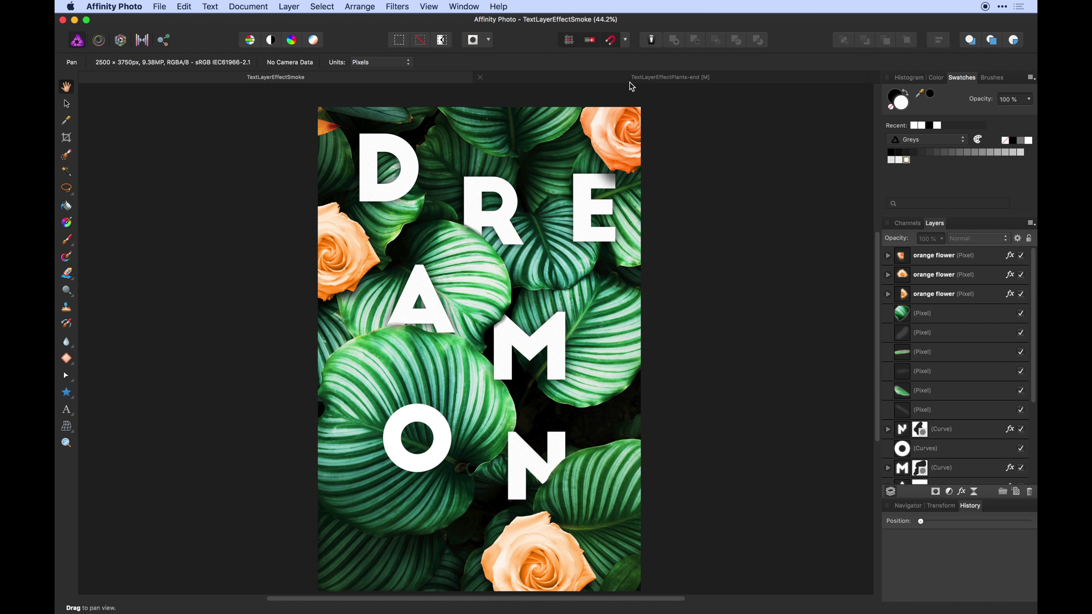
{"action": "left_click", "coordinate": [562, 78]}
Step: Move the D up and slightly left, and nudge the E up, following the finished poster
{"action": "left_click", "coordinate": [348, 186]}
{"action": "left_click", "coordinate": [337, 168]}
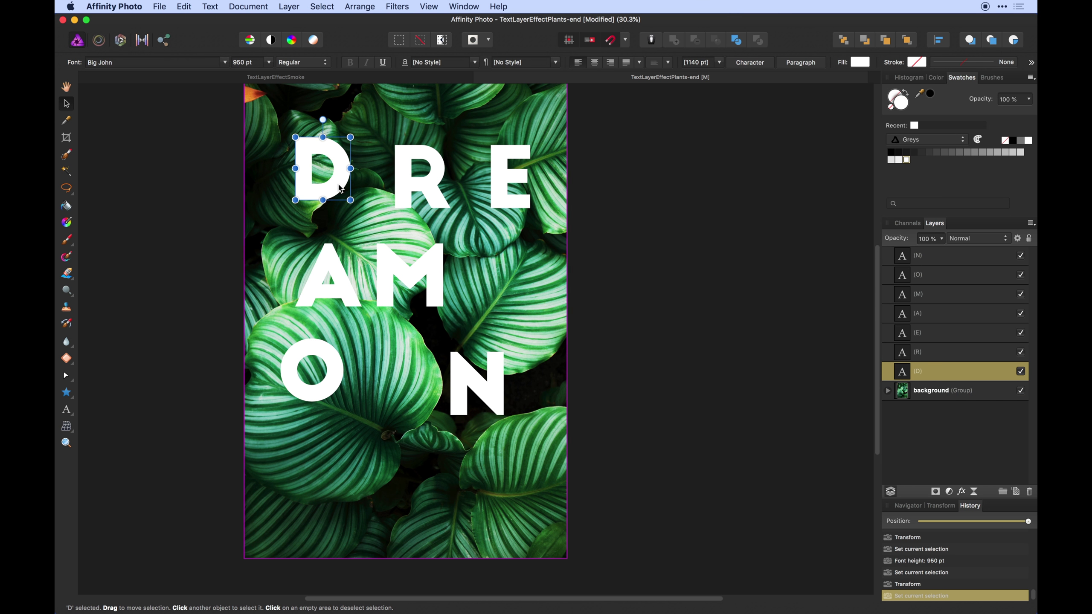
{"action": "mouse_move", "coordinate": [334, 164]}
{"action": "left_mouse_down"}
{"action": "mouse_move", "coordinate": [340, 151]}
{"action": "mouse_move", "coordinate": [334, 164]}
{"action": "left_mouse_up"}
{"action": "left_click", "coordinate": [405, 171]}
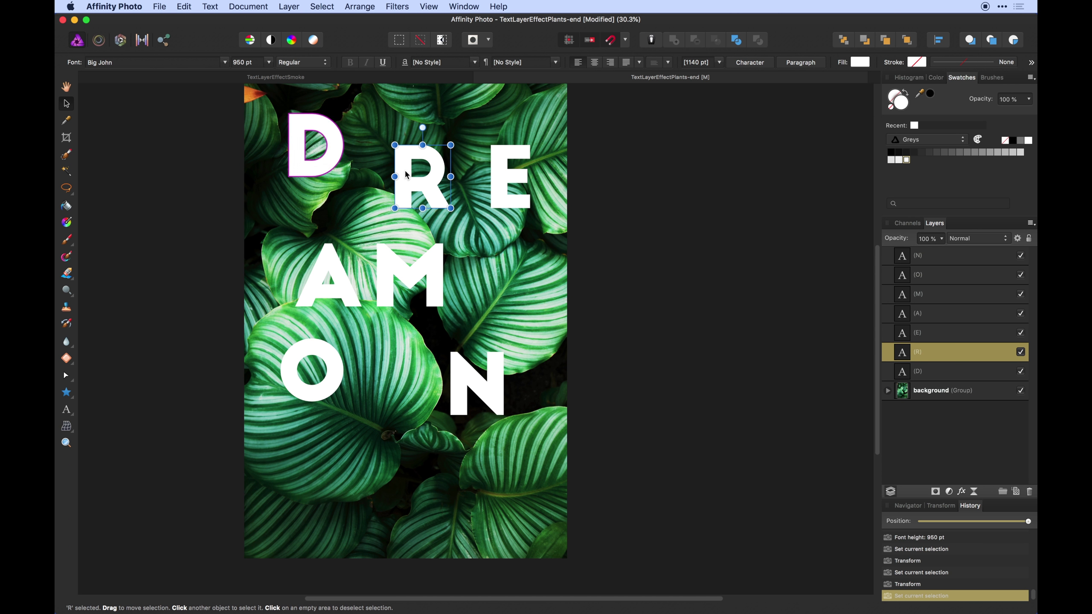
{"action": "left_click_drag", "start_coordinate": [501, 185], "coordinate": [501, 178]}
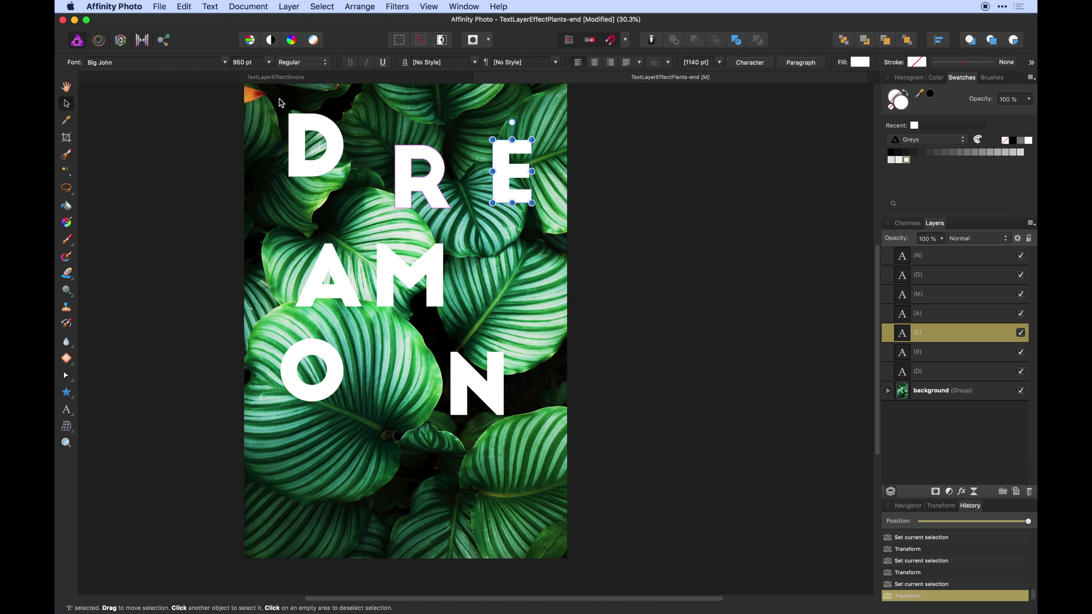
Step: Reposition the A, M, O and N in a staggered layout that follows the finished TextLayerEffectSmoke poster
{"action": "left_click_drag", "start_coordinate": [347, 294], "coordinate": [465, 310]}
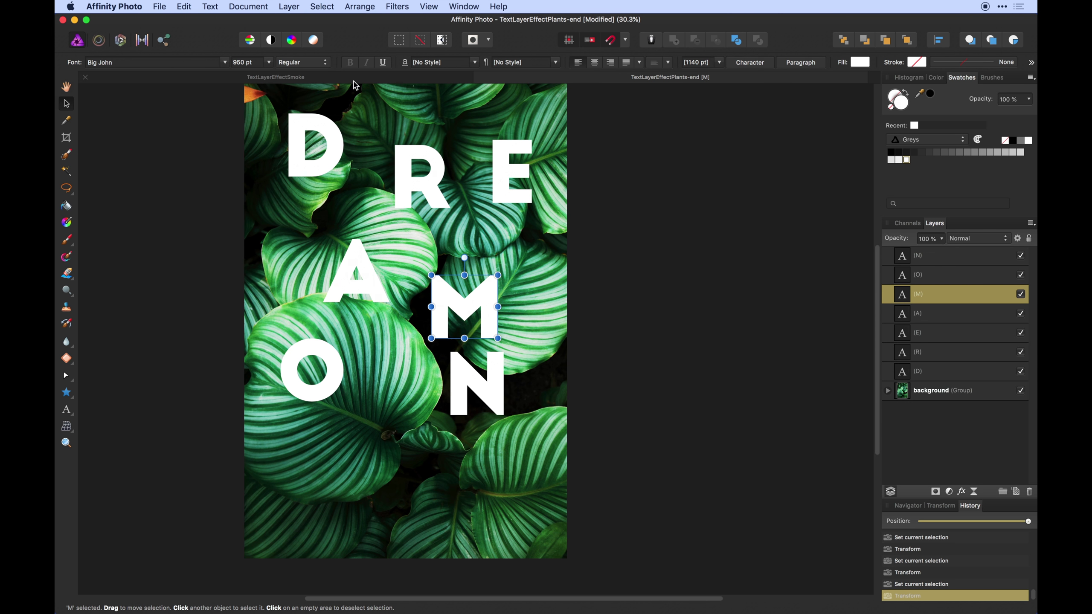
{"action": "left_click", "coordinate": [353, 80]}
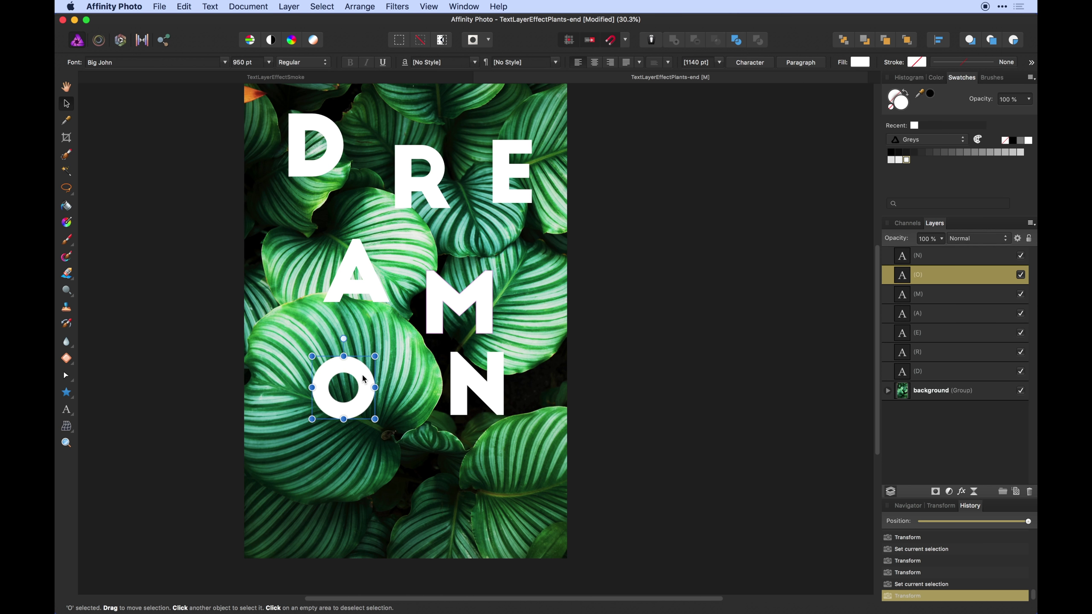
{"action": "left_click_drag", "start_coordinate": [473, 382], "coordinate": [488, 397]}
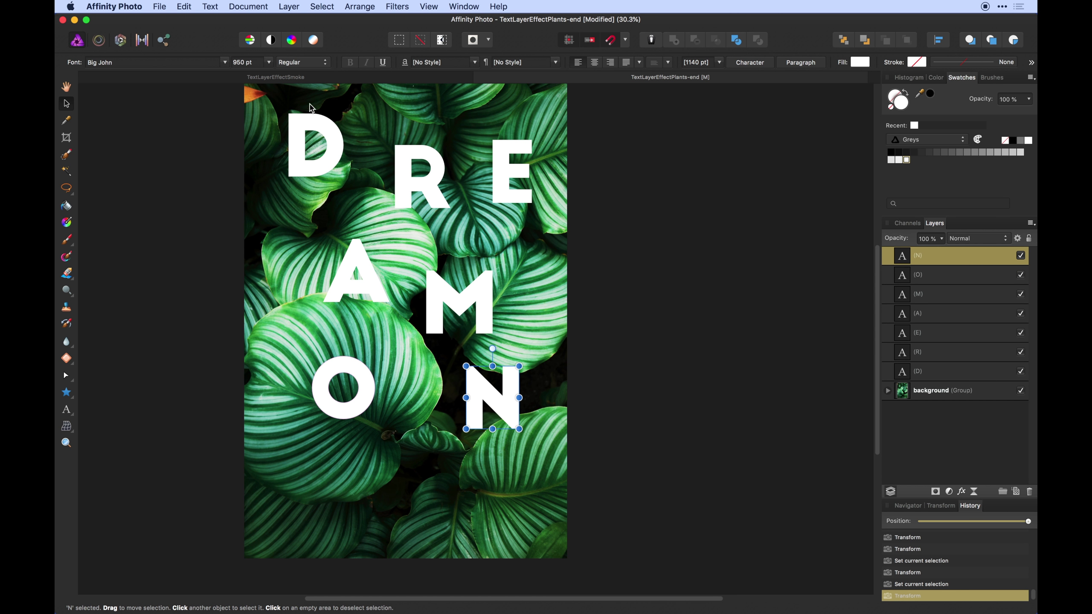
{"action": "left_click", "coordinate": [314, 78]}
{"action": "left_click", "coordinate": [692, 81]}
{"action": "left_click_drag", "start_coordinate": [505, 411], "coordinate": [490, 419]}
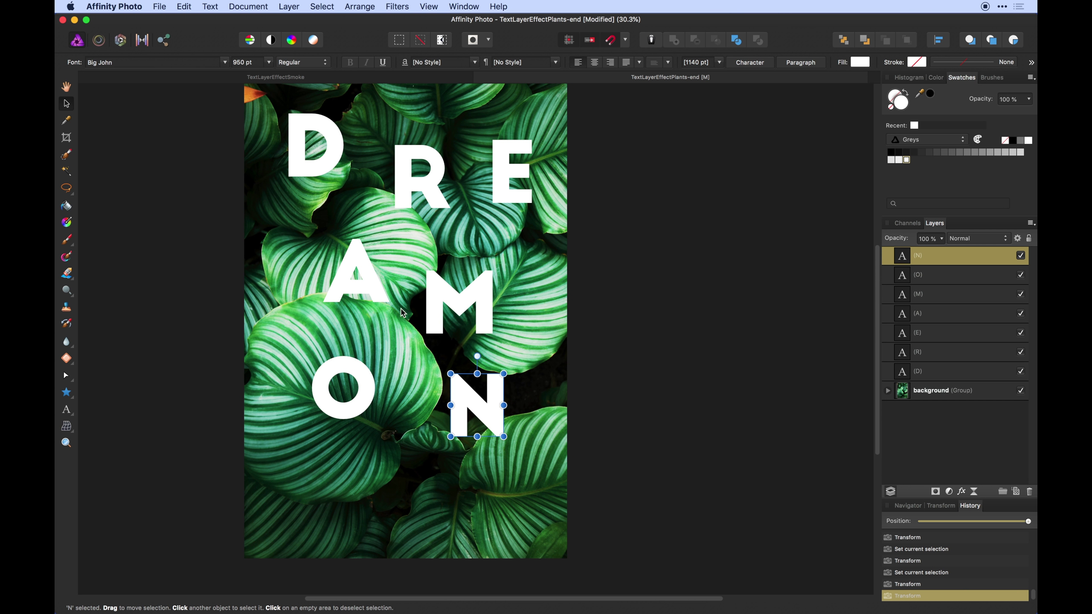
{"action": "left_click_drag", "start_coordinate": [377, 284], "coordinate": [379, 286]}
Step: Convert all seven letter text layers from D to N to curves
{"action": "left_click", "coordinate": [934, 370]}
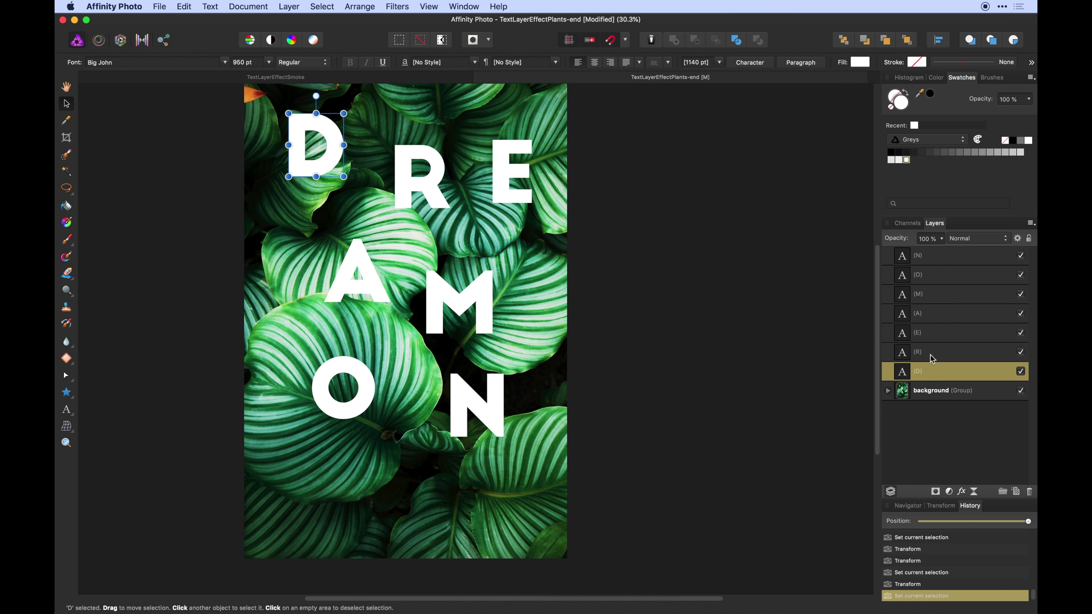
{"action": "left_click", "coordinate": [935, 259], "text": "shift"}
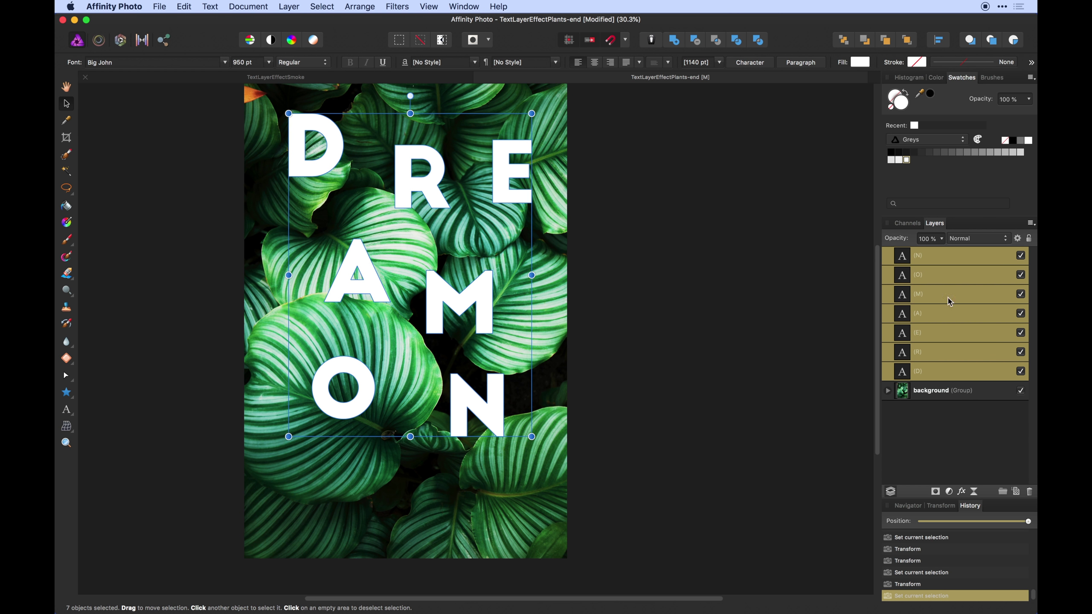
{"action": "right_click", "coordinate": [329, 167]}
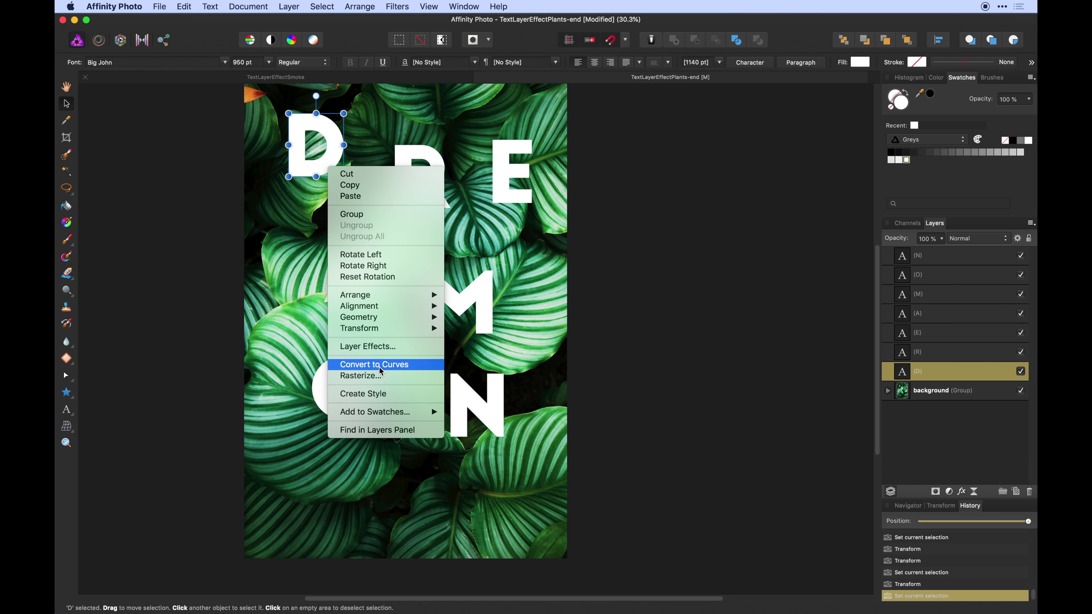
{"action": "left_click", "coordinate": [380, 366]}
Step: Enlarge the D and set its height to 800 px with the aspect ratio locked
{"action": "left_click", "coordinate": [348, 171]}
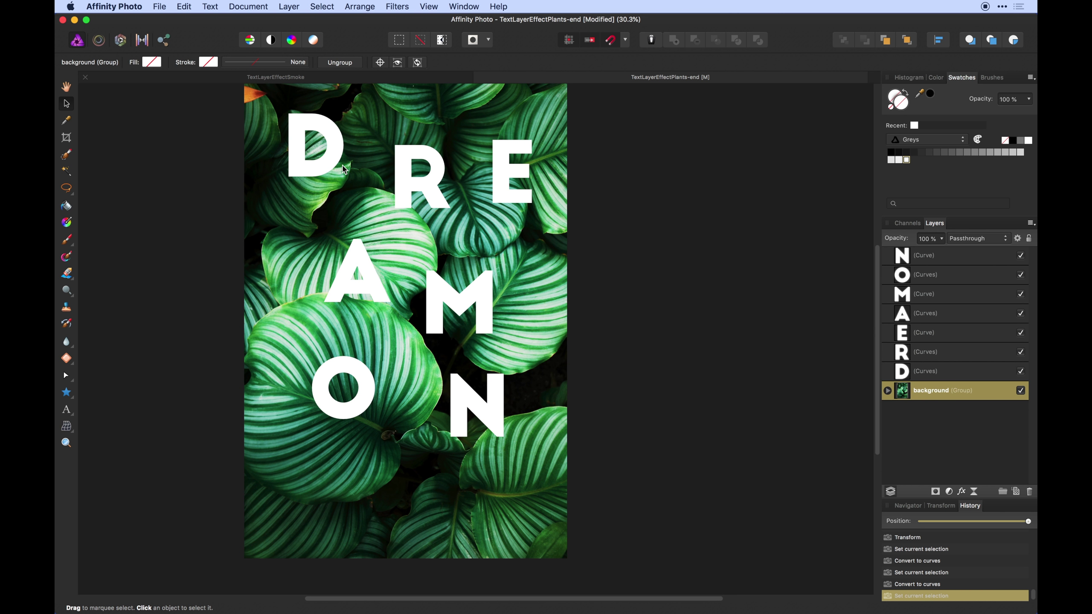
{"action": "left_click", "coordinate": [339, 165]}
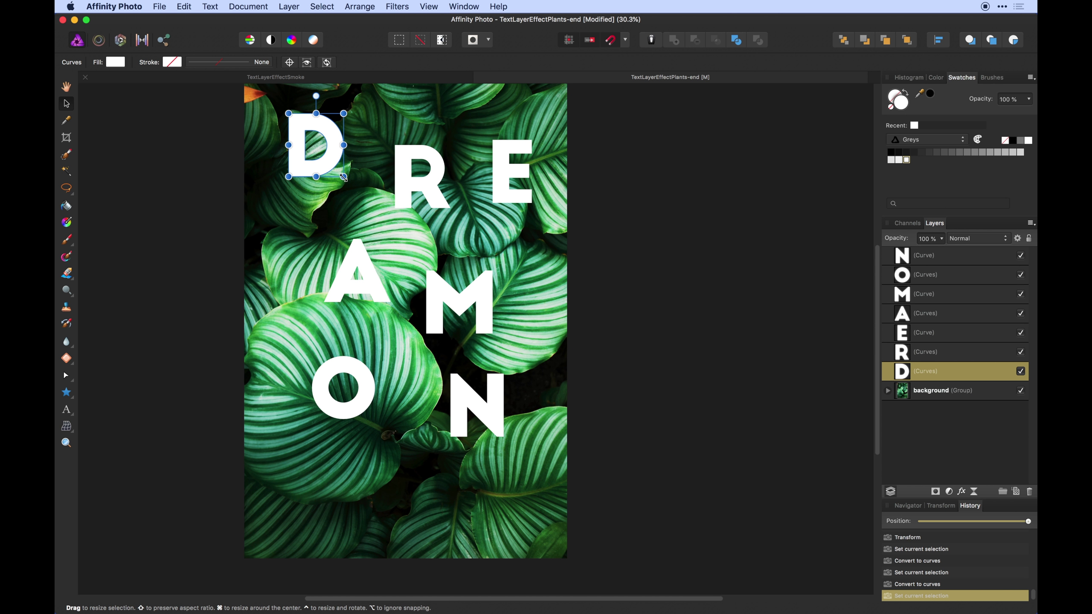
{"action": "left_click_drag", "start_coordinate": [344, 177], "coordinate": [350, 186]}
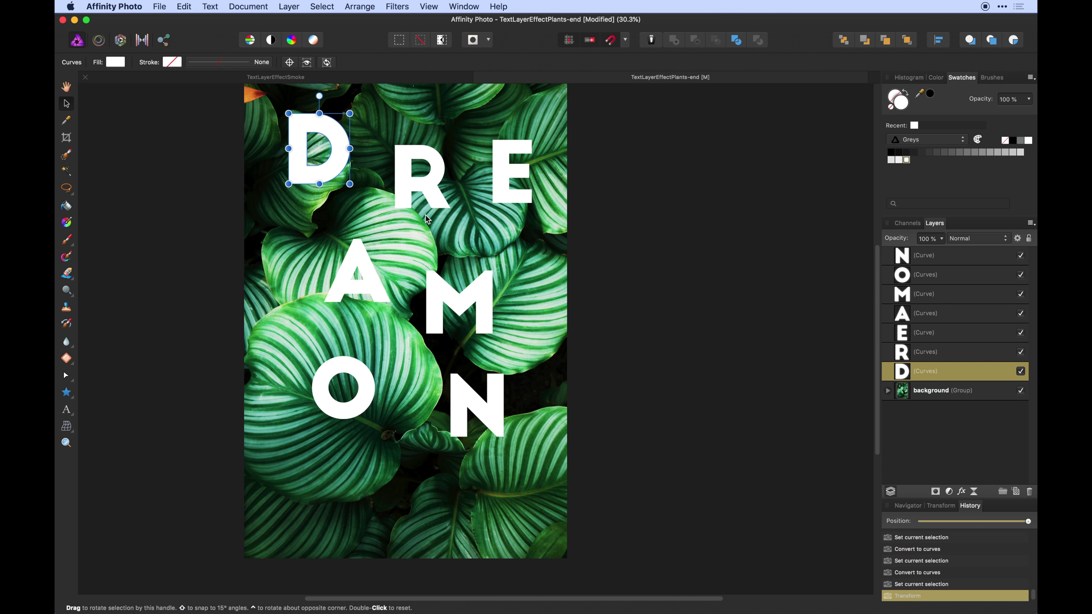
{"action": "left_click", "coordinate": [939, 506]}
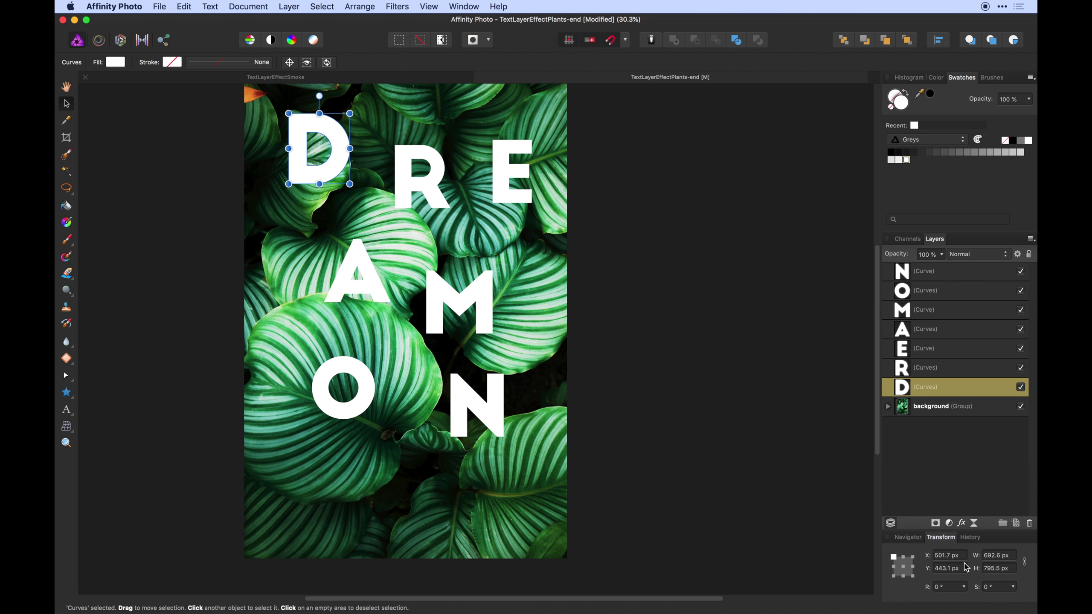
{"action": "left_click", "coordinate": [1024, 562]}
{"action": "left_click_drag", "start_coordinate": [1013, 571], "coordinate": [959, 569]}
{"action": "type", "text": "800"}
{"action": "key", "text": "Return"}
Step: Set the heights of the R and the E to 800 px, keeping their proportions
{"action": "left_click", "coordinate": [933, 368]}
{"action": "left_click", "coordinate": [1024, 563]}
{"action": "type", "text": "800"}
{"action": "key", "text": "Return"}
{"action": "left_click", "coordinate": [933, 349]}
{"action": "type", "text": "8000"}
{"action": "key", "text": "BackSpace"}
{"action": "key", "text": "BackSpace"}
{"action": "key", "text": "Return"}
Step: Set the heights of the A, M, O and N to 800 px, keeping their proportions
{"action": "left_click", "coordinate": [357, 287]}
{"action": "type", "text": "800"}
{"action": "key", "text": "Return"}
{"action": "left_click", "coordinate": [460, 329]}
{"action": "left_click", "coordinate": [434, 308]}
{"action": "left_click", "coordinate": [477, 405]}
{"action": "type", "text": "800"}
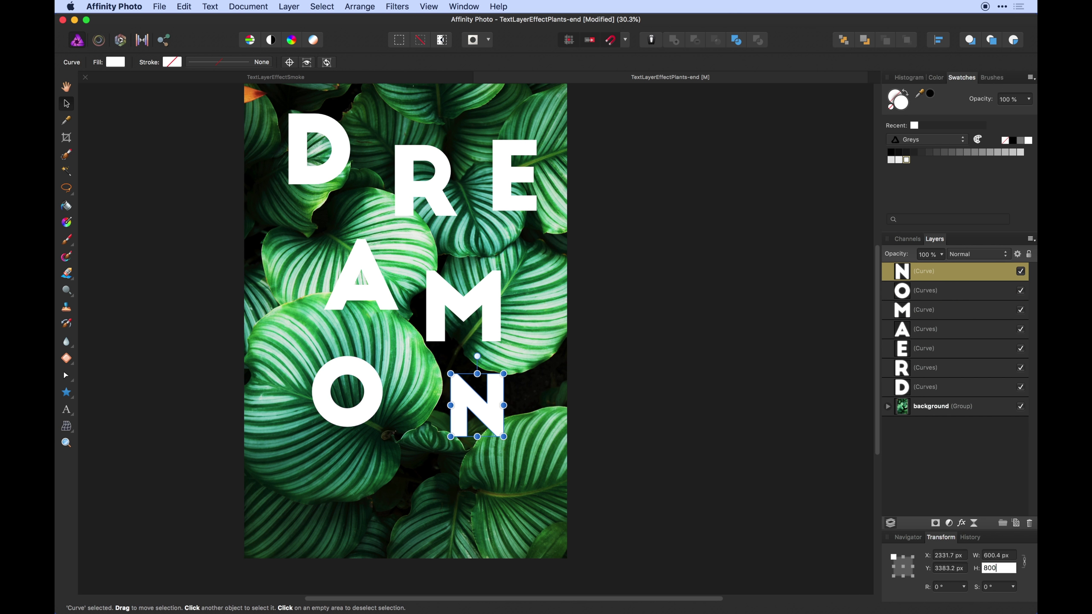
{"action": "key", "text": "Return"}
Step: Scale the R down to about 724 px high and the E to about 754 px high, keeping their proportions
{"action": "left_click_drag", "start_coordinate": [405, 186], "coordinate": [398, 185]}
{"action": "key", "text": "super+plus"}
{"action": "scroll", "coordinate": [453, 195], "scroll_direction": "up", "scroll_amount": 5}
{"action": "scroll", "coordinate": [454, 194], "scroll_direction": "left", "scroll_amount": 2}
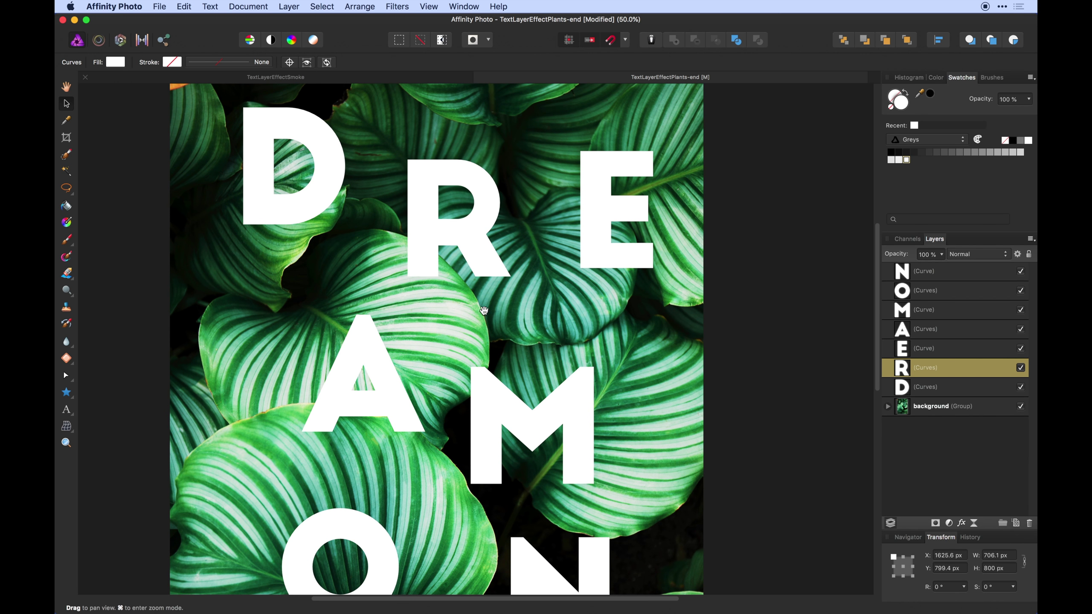
{"action": "left_click_drag", "start_coordinate": [511, 159], "coordinate": [502, 169]}
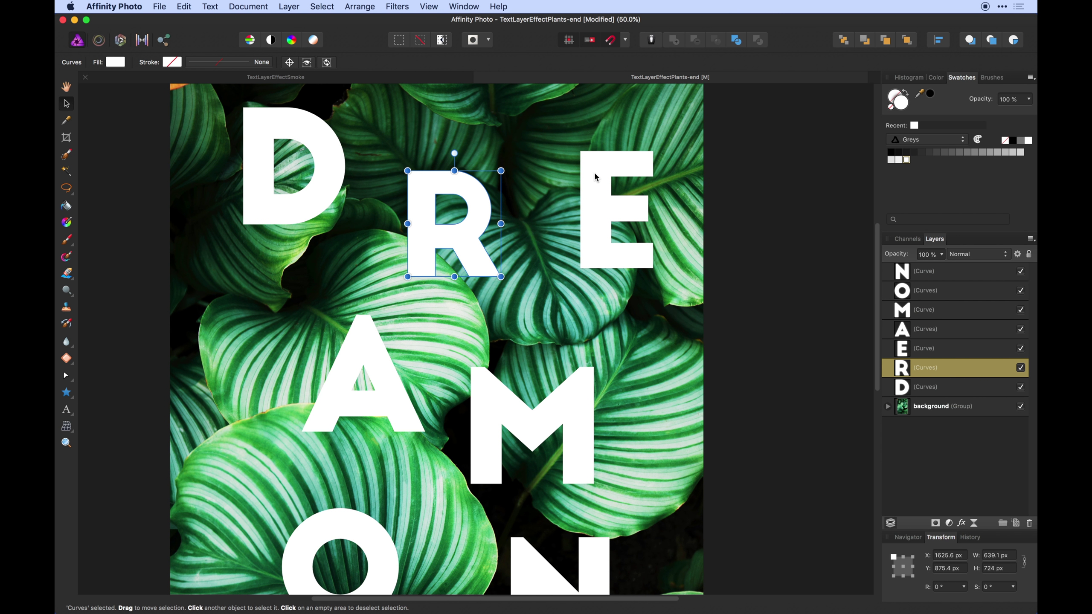
{"action": "left_click", "coordinate": [586, 155]}
{"action": "left_click_drag", "start_coordinate": [587, 154], "coordinate": [590, 156]}
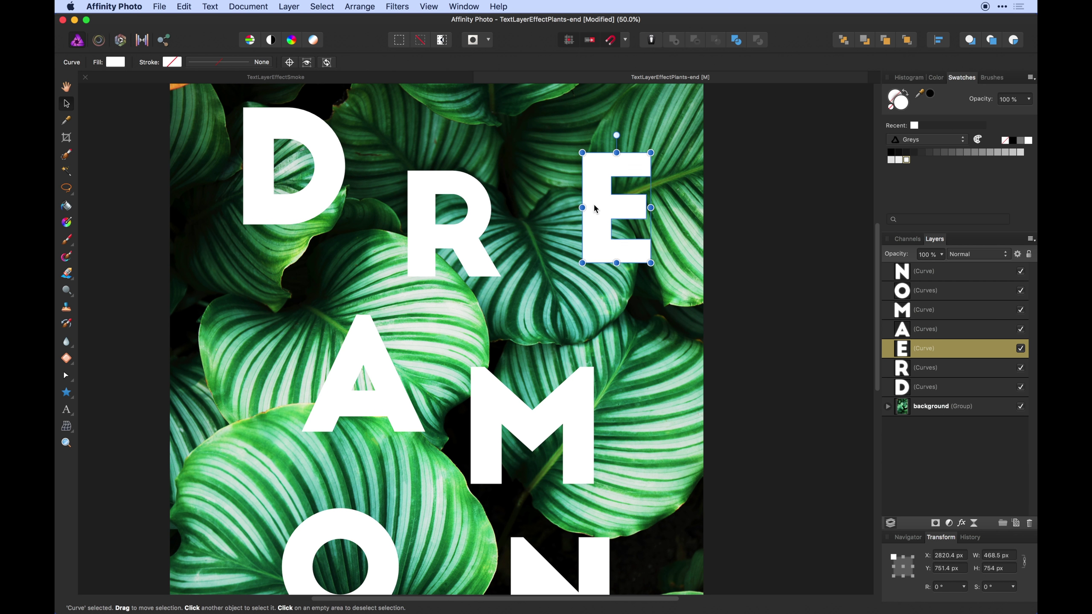
Step: Nudge the A sideways, scale the M down to about 717 px high, and shift the M slightly upwards
{"action": "key", "text": "space"}
{"action": "left_click_drag", "start_coordinate": [344, 253], "coordinate": [327, 183]}
{"action": "left_click_drag", "start_coordinate": [370, 306], "coordinate": [382, 299]}
{"action": "left_click", "coordinate": [520, 345]}
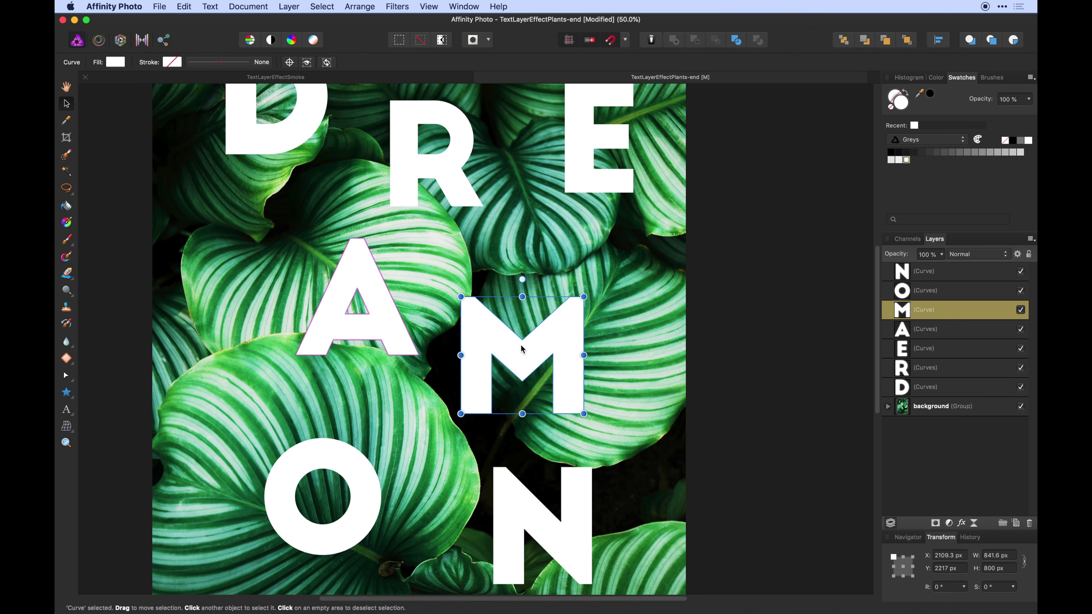
{"action": "left_click_drag", "start_coordinate": [520, 343], "coordinate": [522, 334]}
{"action": "left_click_drag", "start_coordinate": [579, 404], "coordinate": [564, 393]}
{"action": "key", "text": "space"}
{"action": "left_click_drag", "start_coordinate": [745, 279], "coordinate": [756, 323]}
{"action": "left_click_drag", "start_coordinate": [743, 387], "coordinate": [728, 299]}
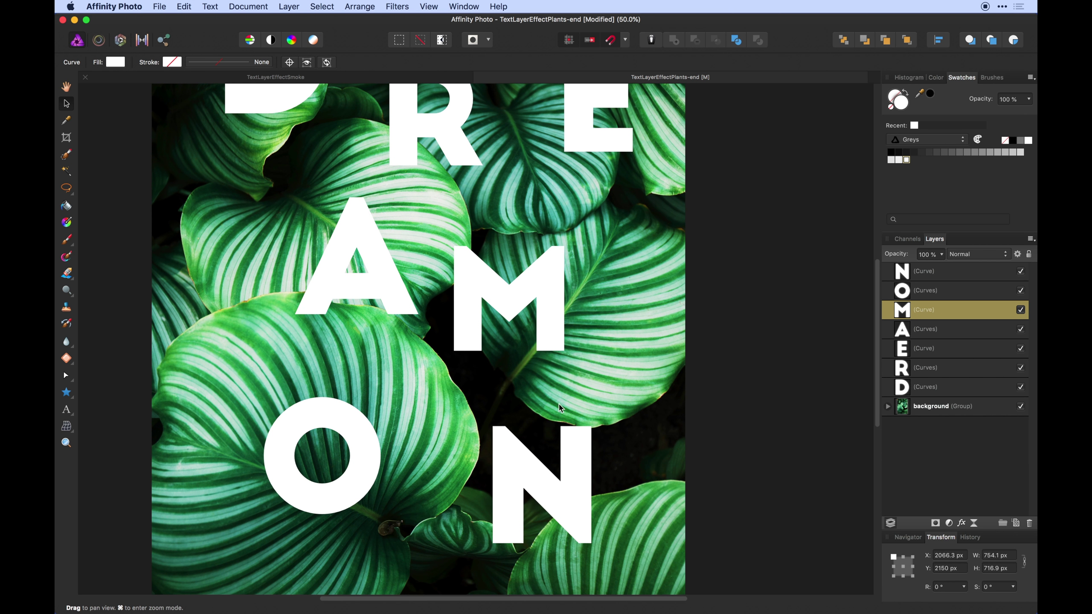
{"action": "left_click_drag", "start_coordinate": [499, 301], "coordinate": [500, 292]}
Step: Enlarge the O proportionally to about 828 px high and move the N slightly up and to the right
{"action": "key", "text": "space"}
{"action": "left_click_drag", "start_coordinate": [465, 379], "coordinate": [472, 359]}
{"action": "left_click", "coordinate": [406, 280]}
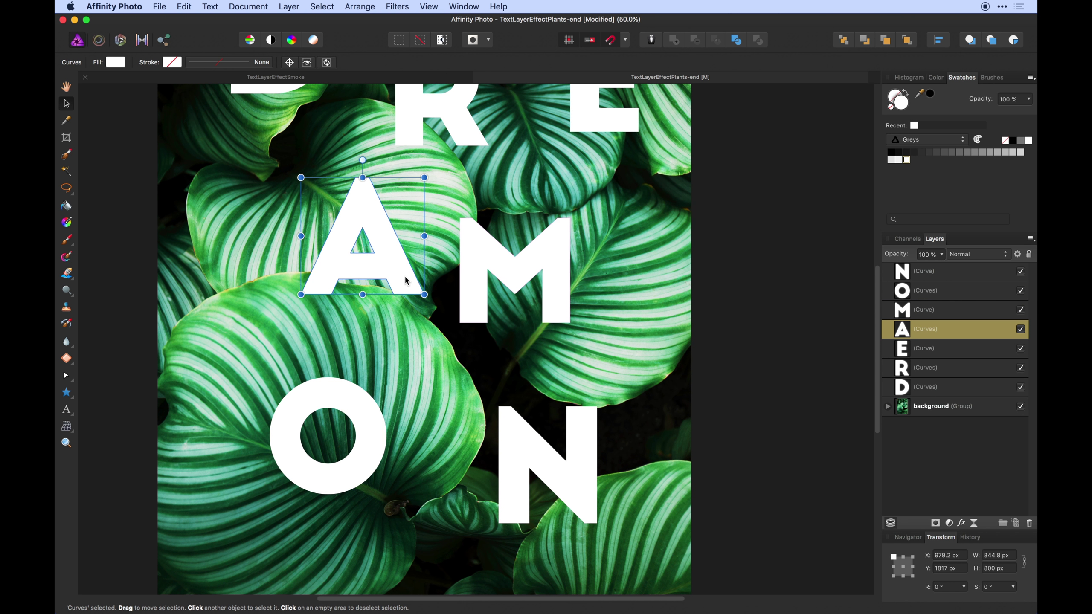
{"action": "left_click", "coordinate": [376, 460]}
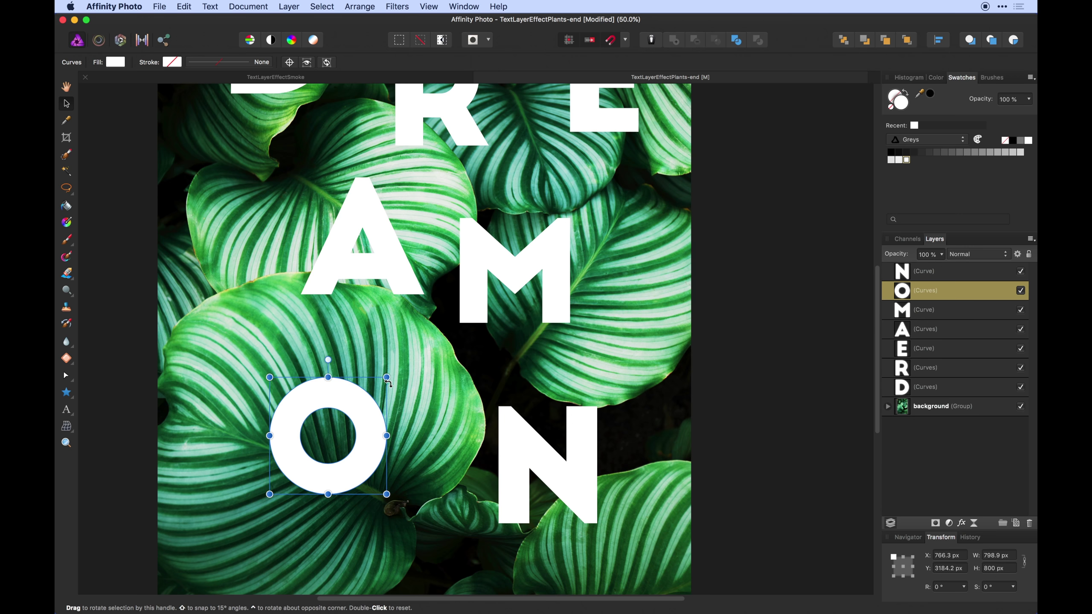
{"action": "left_click_drag", "start_coordinate": [388, 375], "coordinate": [392, 371]}
{"action": "key", "text": "space"}
{"action": "left_click_drag", "start_coordinate": [518, 455], "coordinate": [517, 441]}
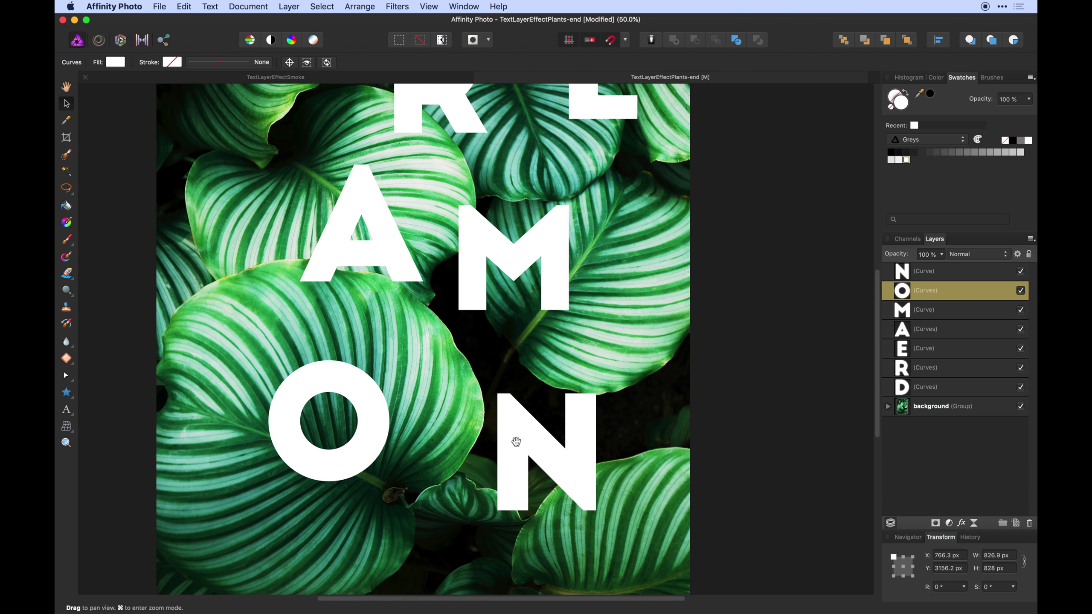
{"action": "left_click", "coordinate": [536, 437]}
{"action": "left_click_drag", "start_coordinate": [596, 394], "coordinate": [603, 384]}
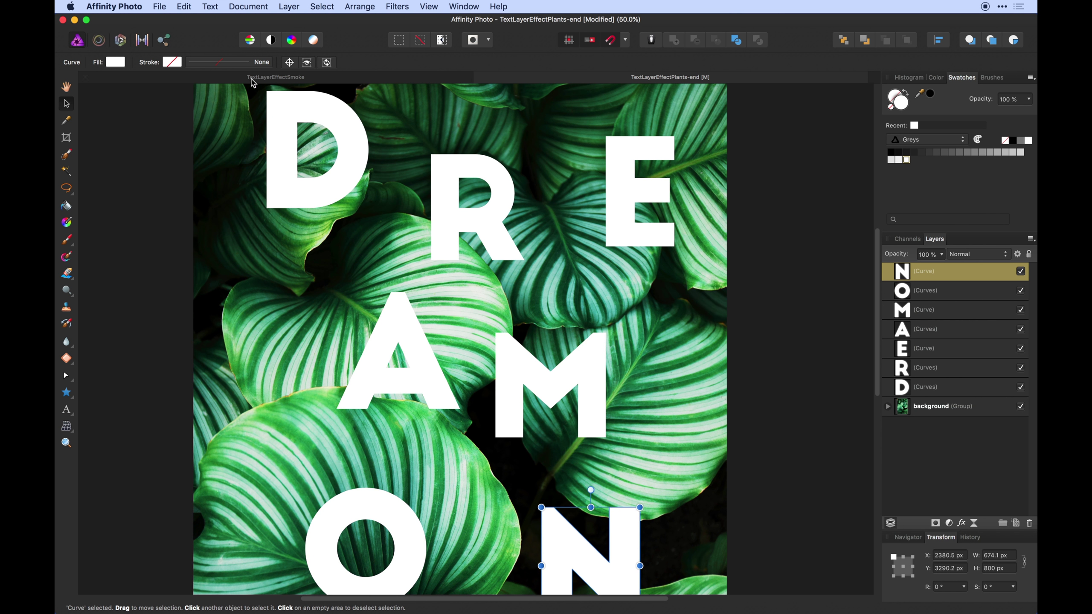
Step: Check the finished TextLayerEffectSmoke poster and move the A left to line up with the left edge of the O
{"action": "left_click", "coordinate": [253, 79]}
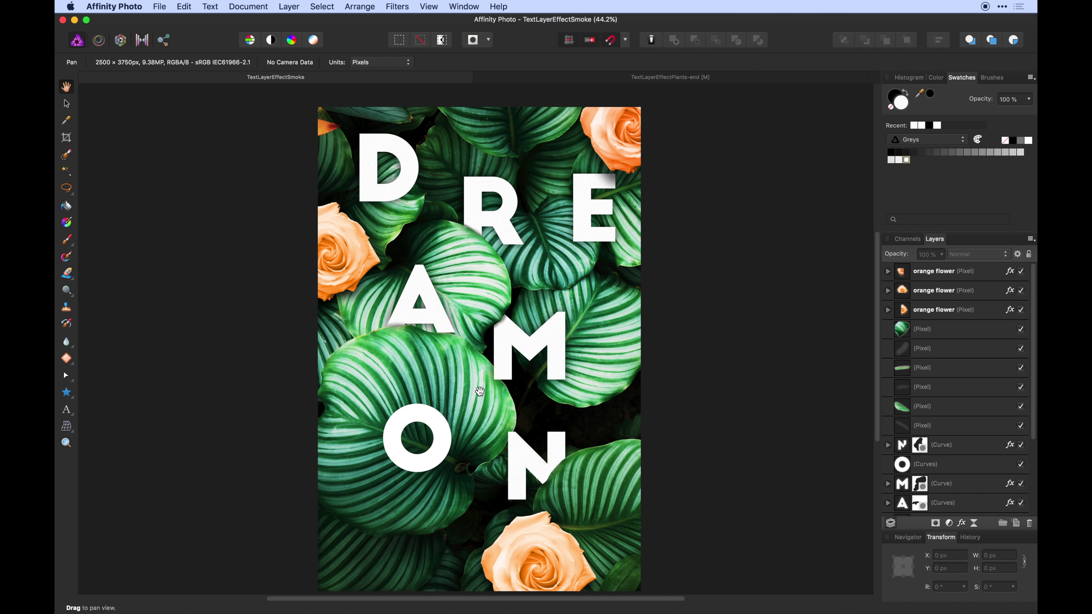
{"action": "left_click", "coordinate": [532, 78]}
{"action": "left_click_drag", "start_coordinate": [380, 327], "coordinate": [356, 329]}
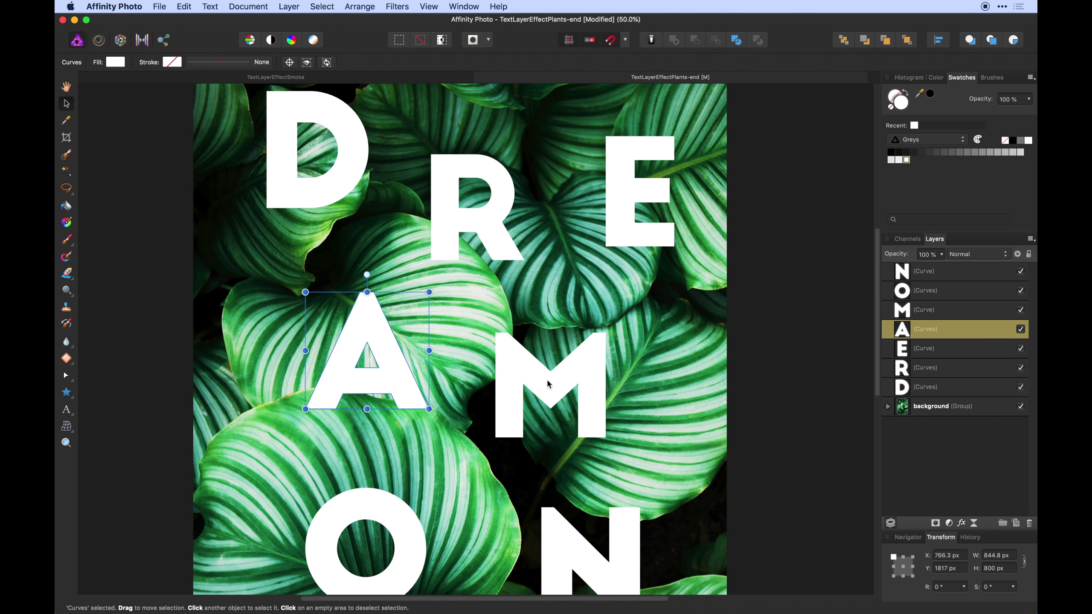
Step: Move the R slightly up and right, shift the D slightly upwards, and save the document
{"action": "left_click", "coordinate": [578, 390]}
{"action": "scroll", "coordinate": [710, 335], "scroll_direction": "up", "scroll_amount": 2}
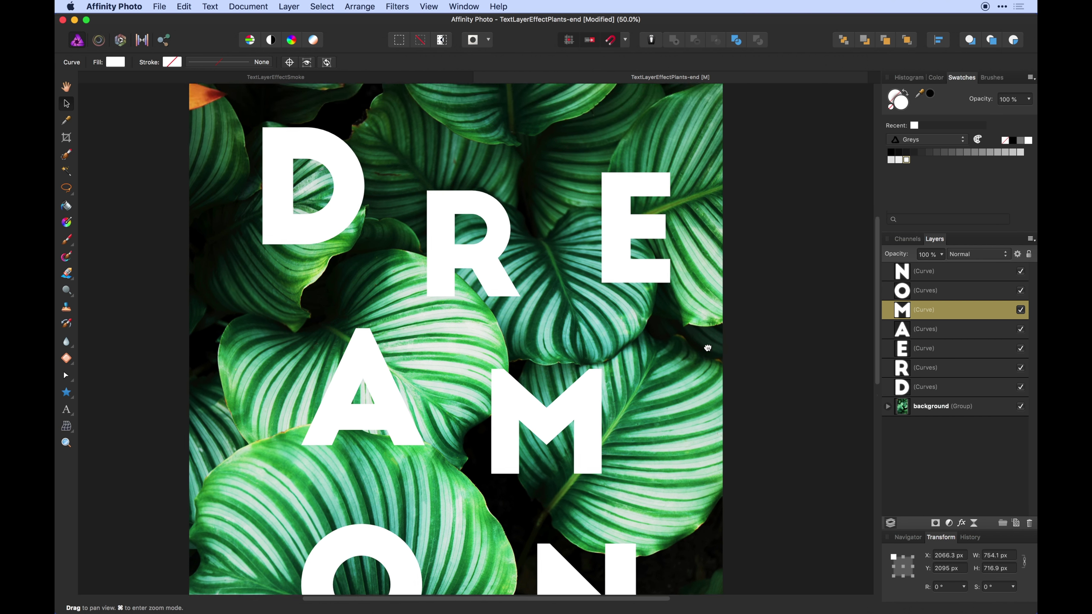
{"action": "left_click_drag", "start_coordinate": [435, 254], "coordinate": [448, 249]}
{"action": "left_click_drag", "start_coordinate": [291, 227], "coordinate": [293, 219]}
{"action": "left_click", "coordinate": [657, 269]}
{"action": "scroll", "coordinate": [656, 242], "scroll_direction": "down", "scroll_amount": 3}
{"action": "key", "text": "super+s"}
Step: Select all seven letter layers and examine their shared fill colour in the Color Chooser without changing it
{"action": "scroll", "coordinate": [559, 237], "scroll_direction": "up", "scroll_amount": 2}
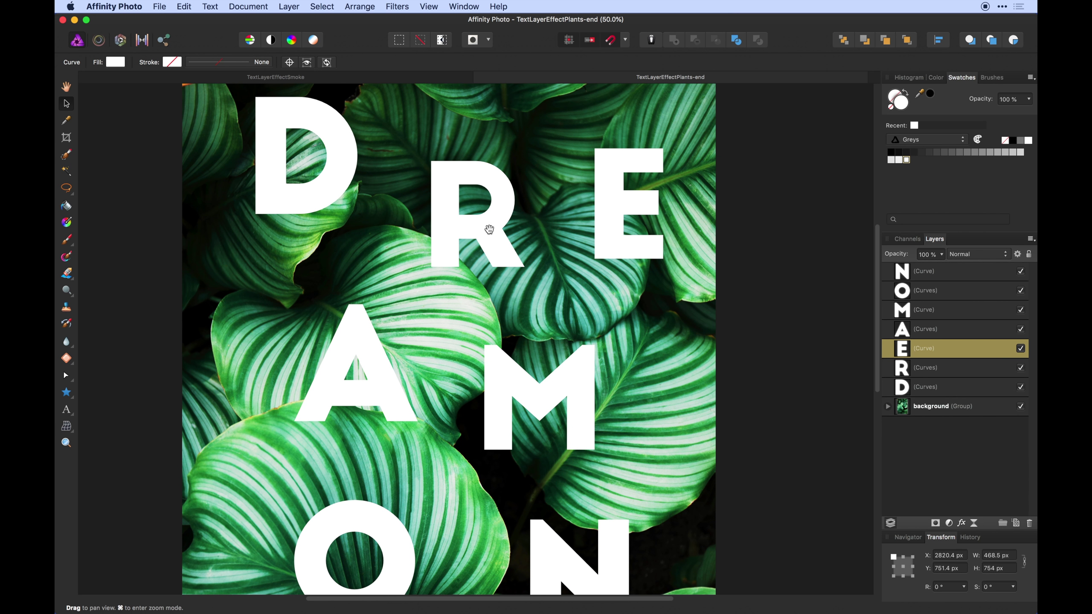
{"action": "left_click", "coordinate": [488, 241]}
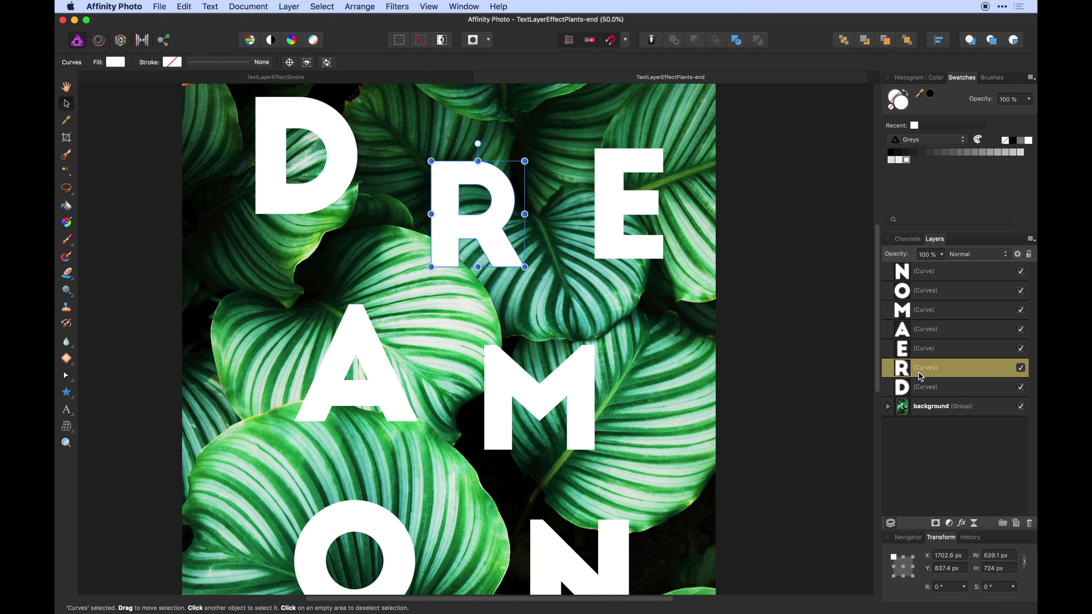
{"action": "left_click", "coordinate": [925, 388]}
{"action": "left_click", "coordinate": [940, 277], "text": "shift"}
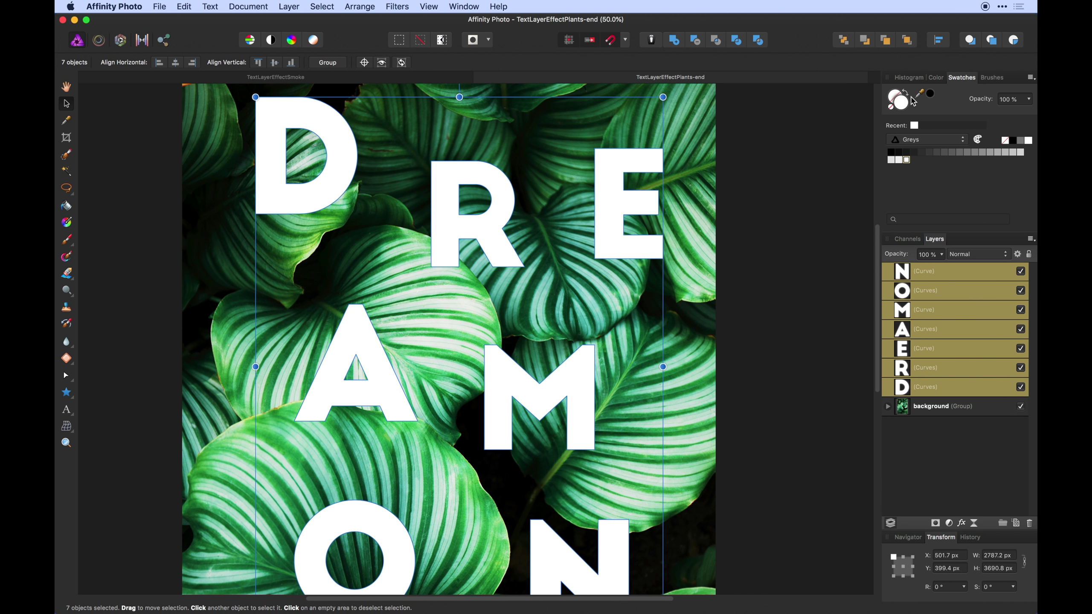
{"action": "left_click", "coordinate": [898, 103]}
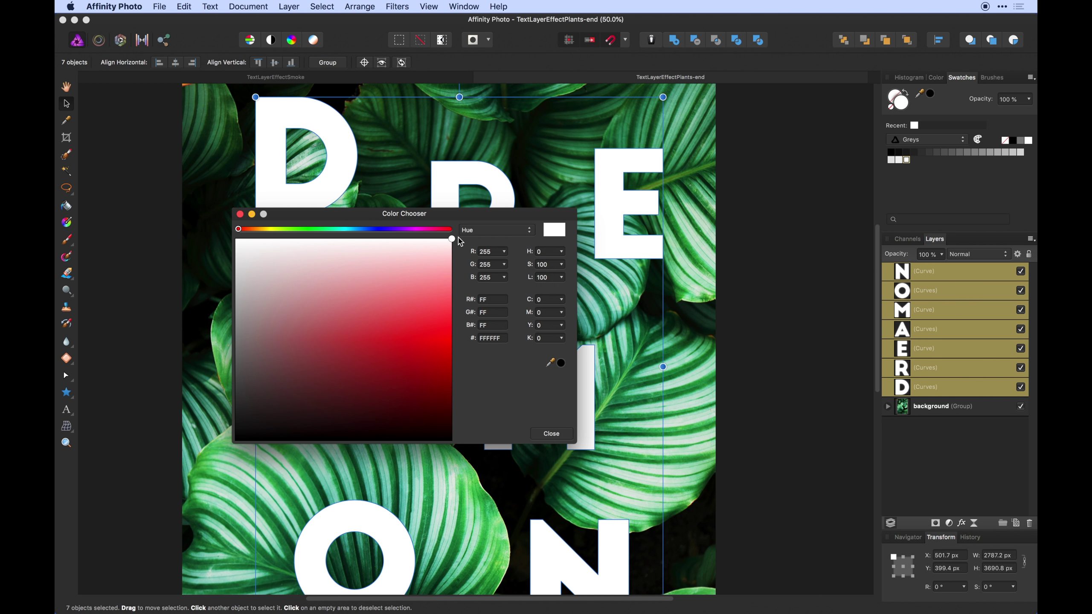
{"action": "left_click", "coordinate": [551, 433]}
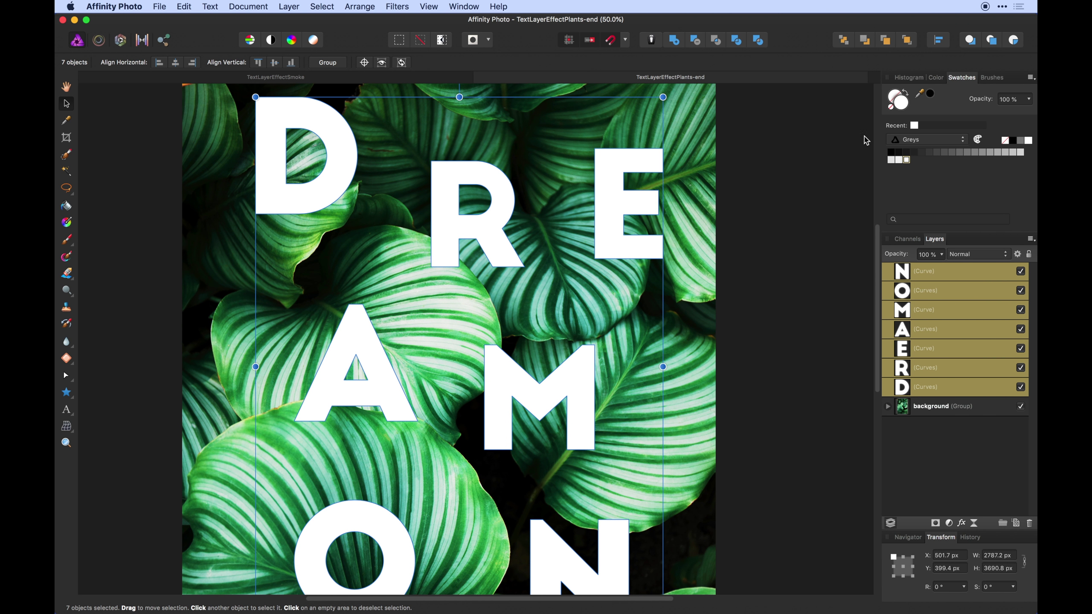
{"action": "left_click", "coordinate": [828, 220]}
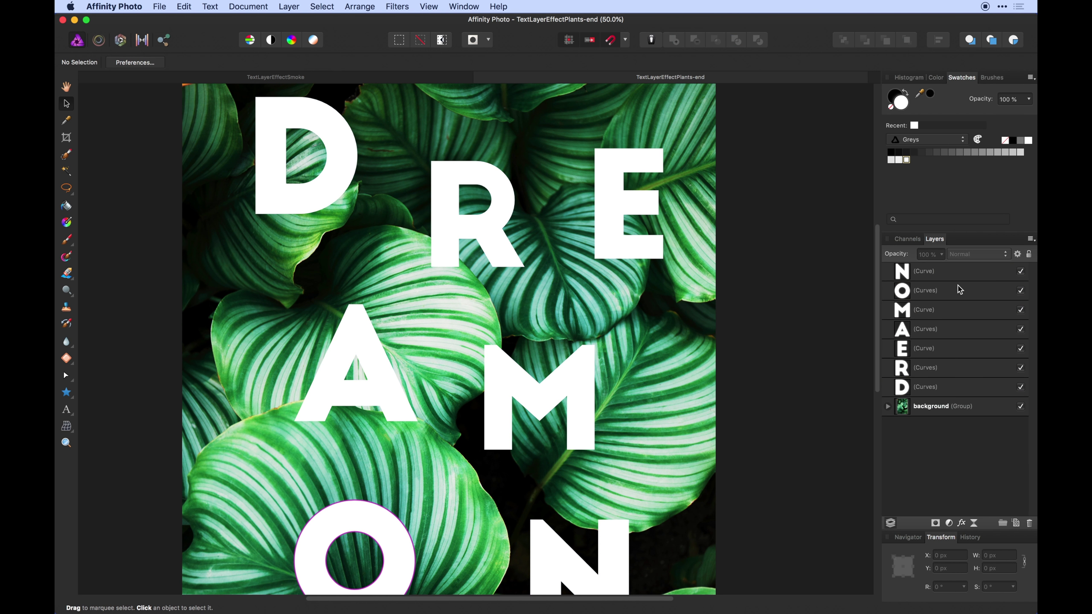
Step: Add a moderate amount of noise to the white fill of the N, slightly above the middle of the range
{"action": "left_click", "coordinate": [954, 269]}
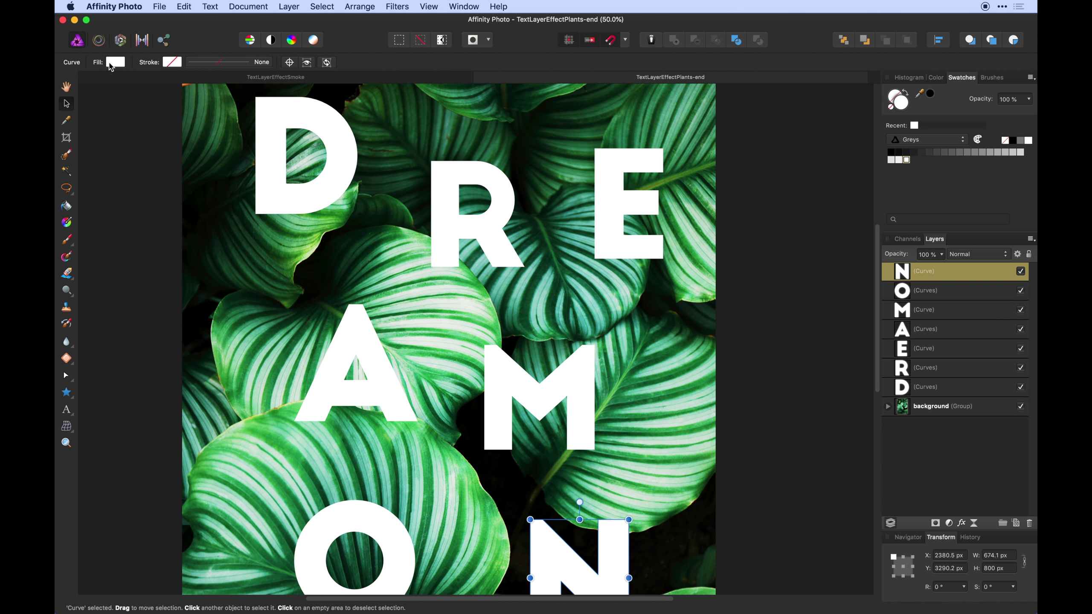
{"action": "left_click", "coordinate": [115, 62]}
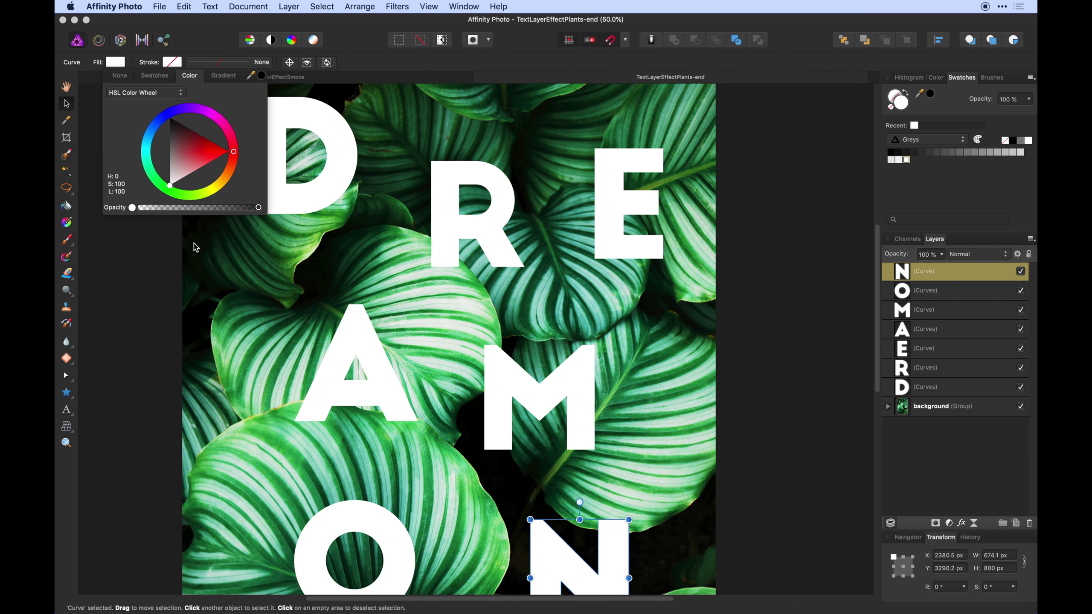
{"action": "left_click", "coordinate": [132, 208]}
{"action": "left_click_drag", "start_coordinate": [144, 210], "coordinate": [221, 212]}
{"action": "scroll", "coordinate": [611, 477], "scroll_direction": "down", "scroll_amount": 3}
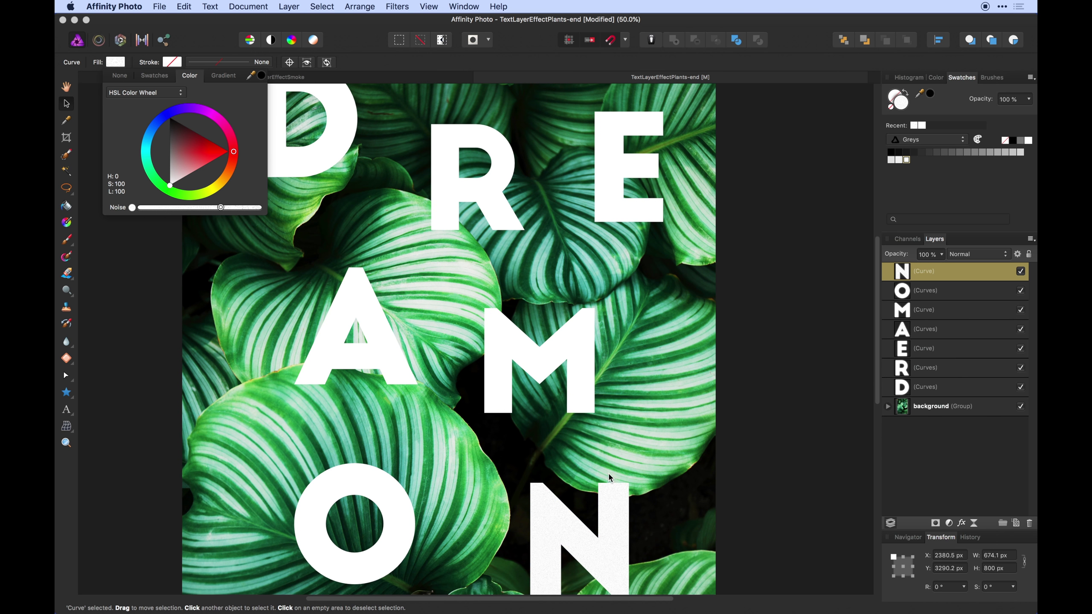
{"action": "scroll", "coordinate": [611, 477], "scroll_direction": "down", "scroll_amount": 4}
{"action": "scroll", "coordinate": [588, 442], "scroll_direction": "down", "scroll_amount": 1}
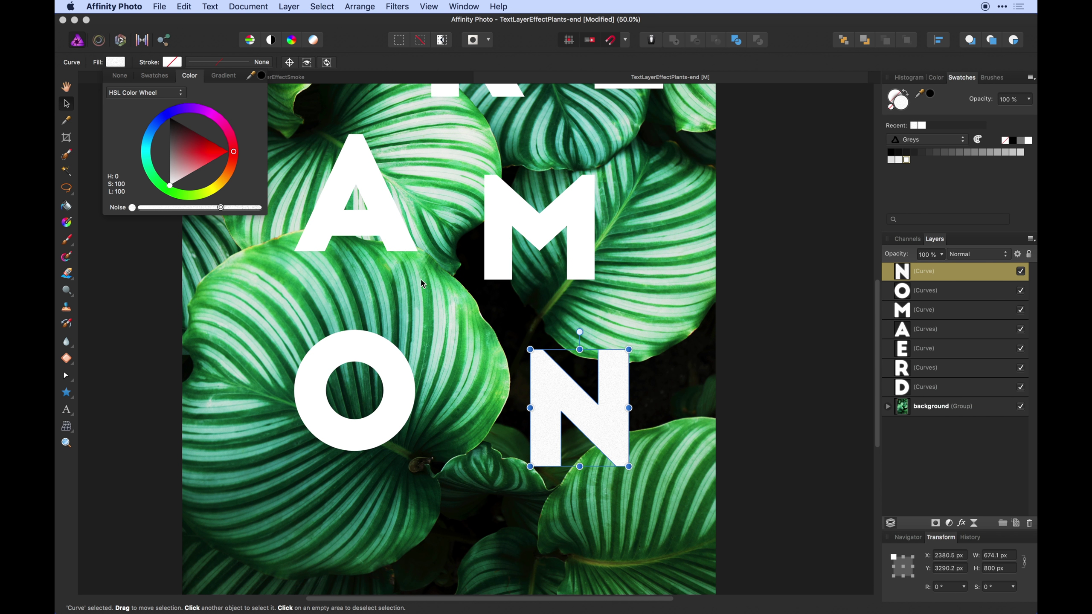
{"action": "left_click_drag", "start_coordinate": [221, 209], "coordinate": [206, 211]}
Step: Create a style from the N and show the Styles panel, moved clear of the layer list and enlarged
{"action": "right_click", "coordinate": [557, 385]}
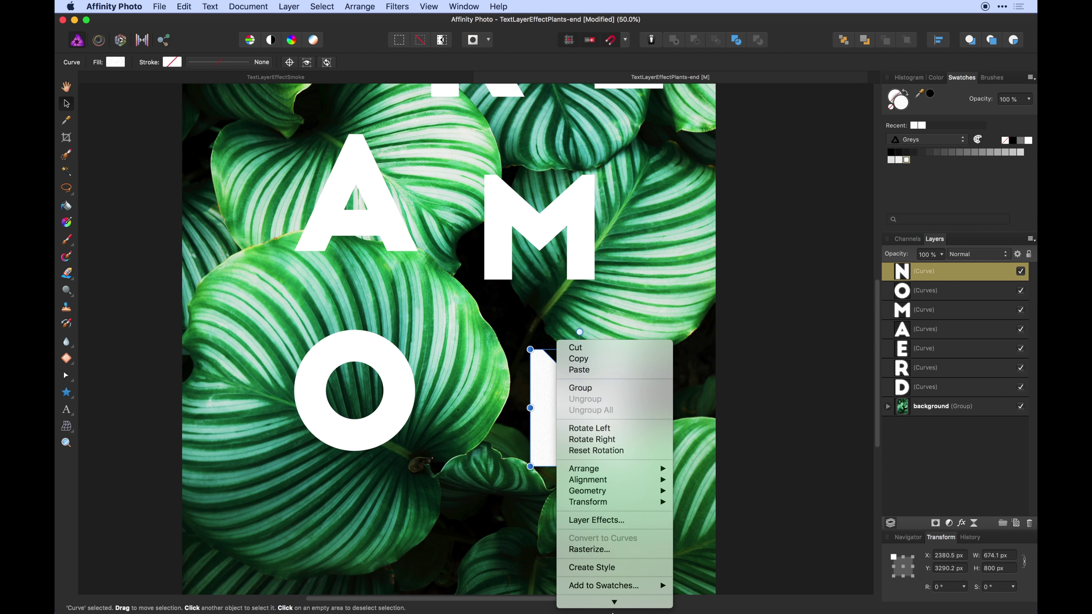
{"action": "left_click", "coordinate": [428, 6]}
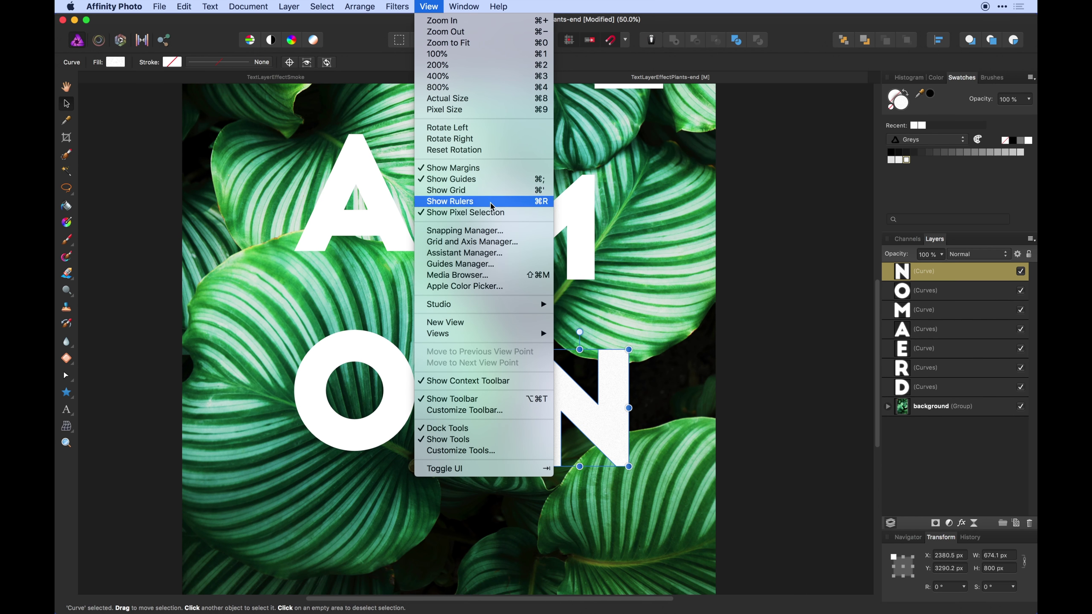
{"action": "mouse_move", "coordinate": [501, 305]}
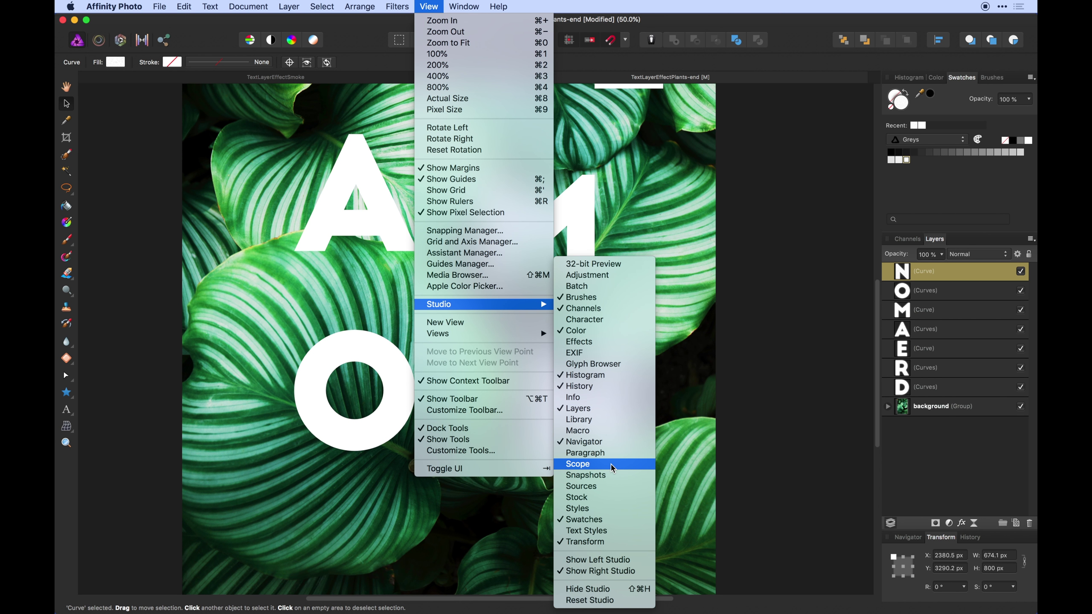
{"action": "left_click", "coordinate": [627, 510]}
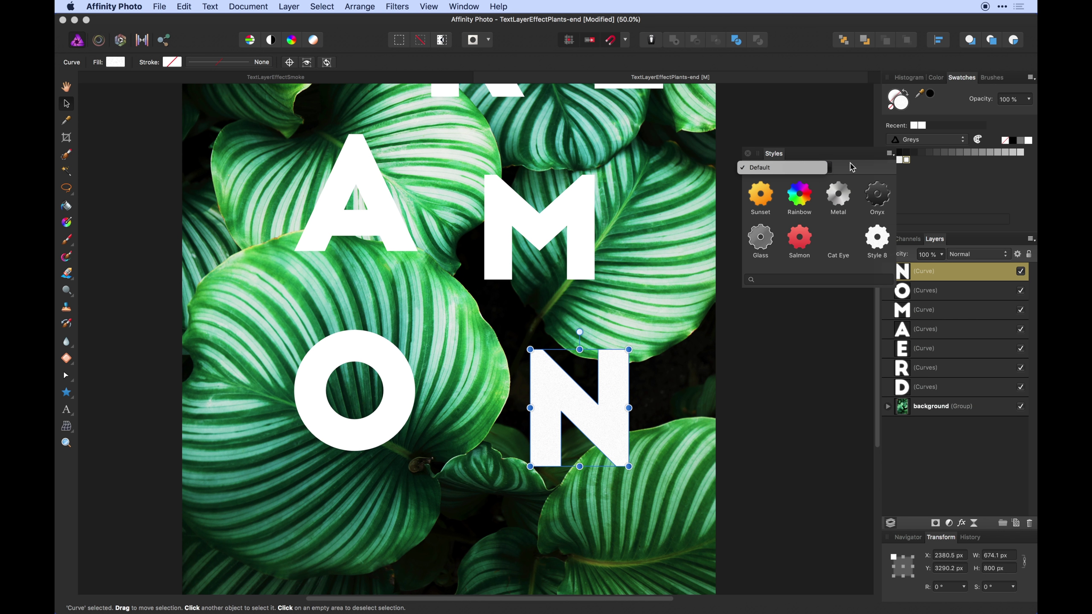
{"action": "left_click_drag", "start_coordinate": [853, 156], "coordinate": [820, 135]}
{"action": "left_click_drag", "start_coordinate": [863, 233], "coordinate": [876, 262]}
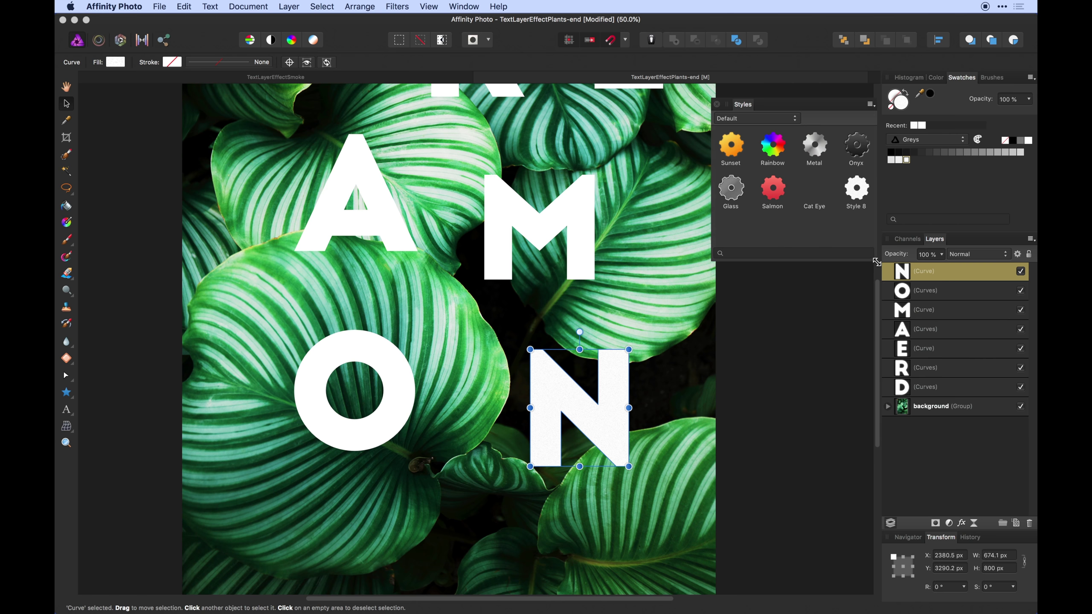
Step: Rename the new Style 8 as "Layered Text Effect Li"
{"action": "left_click", "coordinate": [871, 105]}
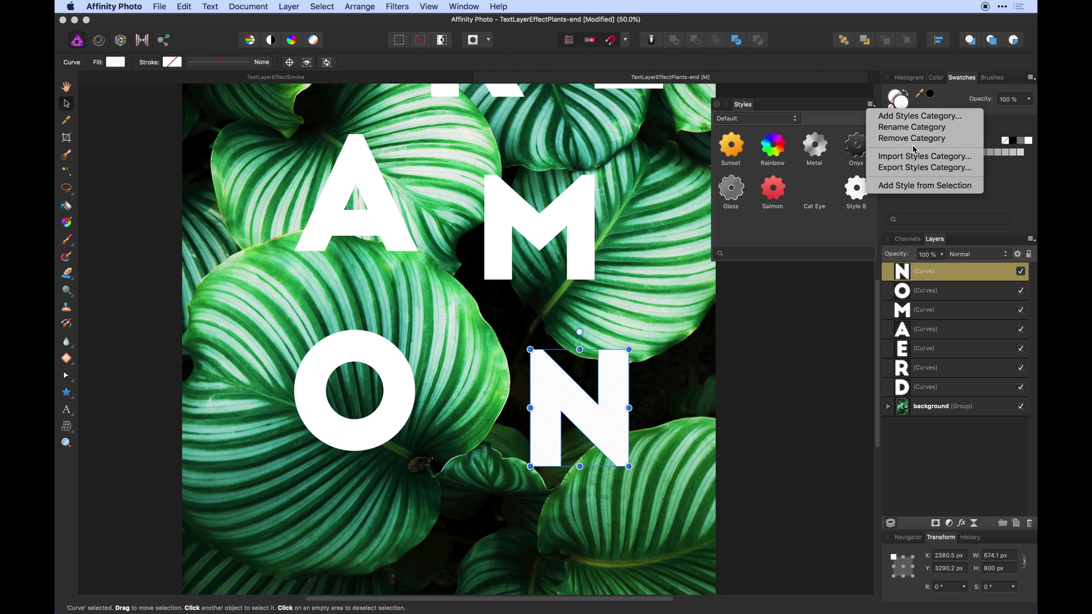
{"action": "left_click", "coordinate": [840, 101]}
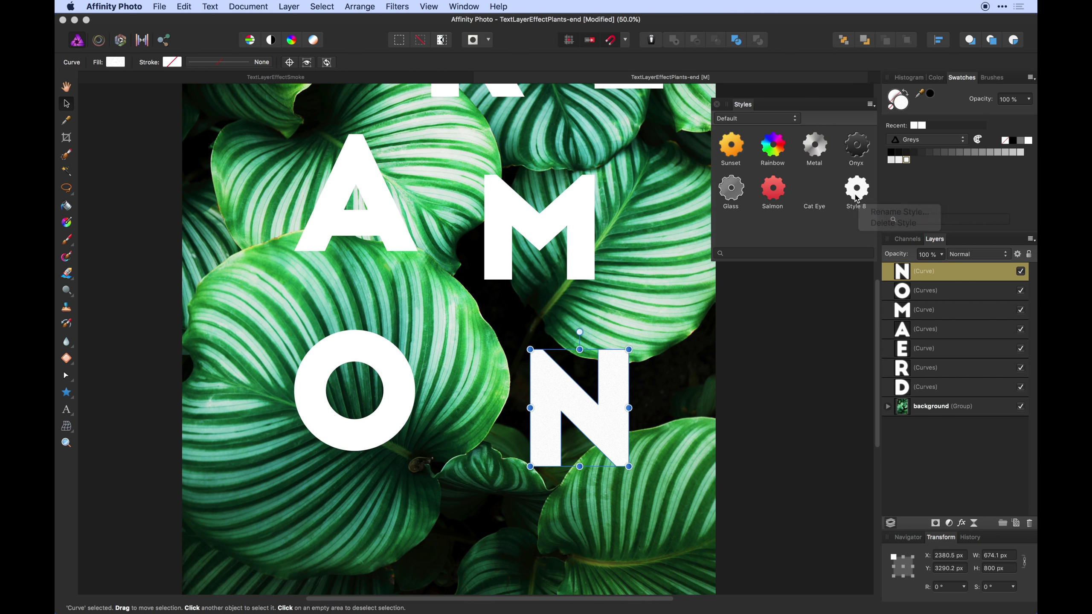
{"action": "right_click", "coordinate": [858, 197]}
{"action": "left_click", "coordinate": [868, 199]}
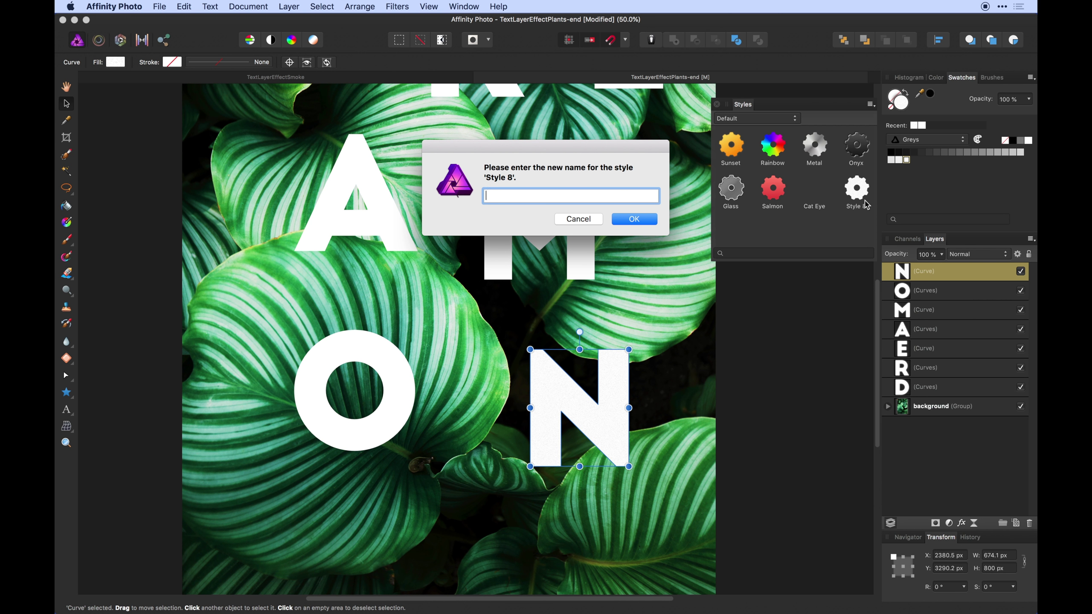
{"action": "type", "text": "Layered Text Effect Li"}
{"action": "key", "text": "Return"}
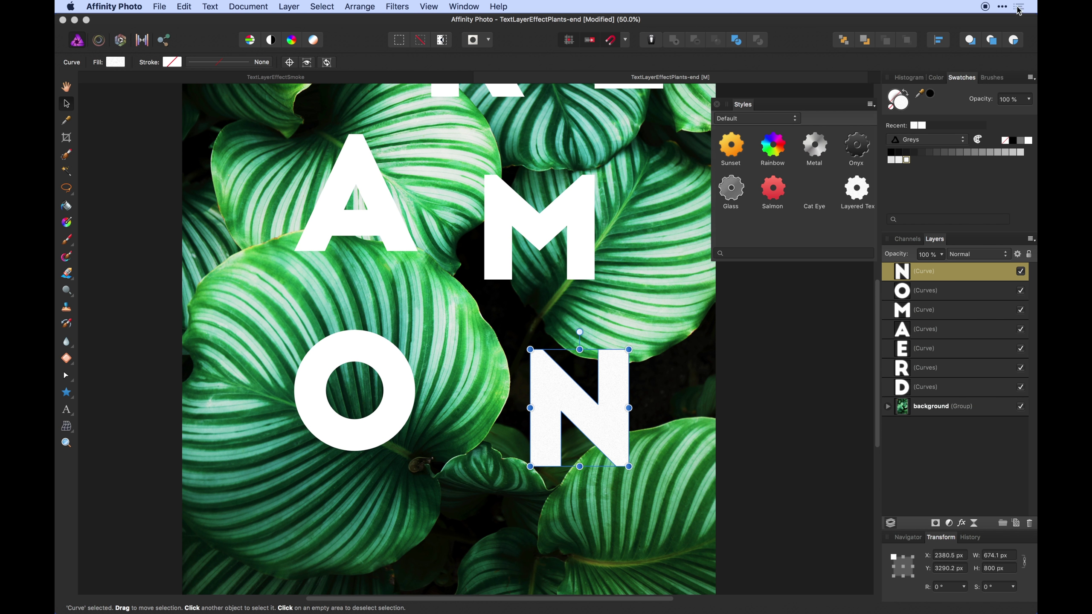
Step: Apply the Layered Text Effect style to the M, O and A together
{"action": "left_click", "coordinate": [545, 251]}
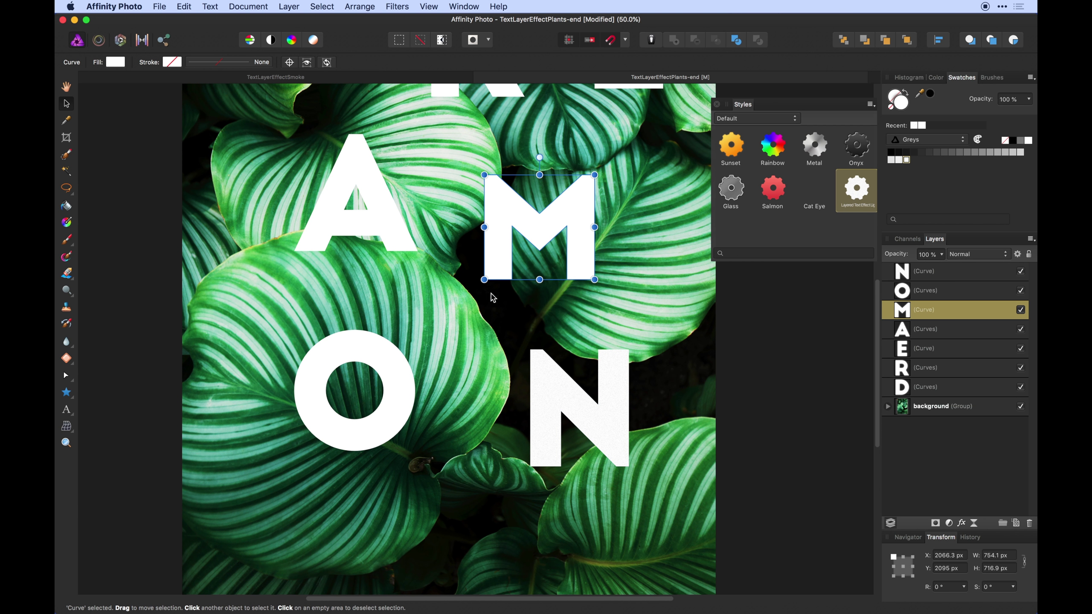
{"action": "left_click", "coordinate": [385, 362], "text": "shift"}
{"action": "left_click", "coordinate": [388, 224], "text": "shift"}
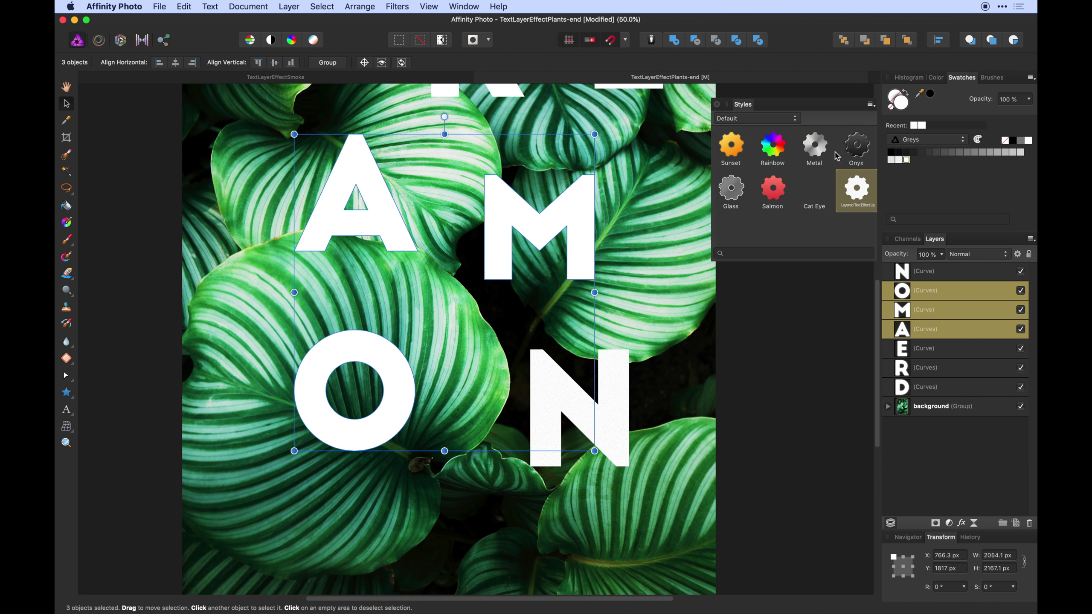
{"action": "left_click", "coordinate": [861, 201]}
{"action": "left_click", "coordinate": [648, 186]}
{"action": "scroll", "coordinate": [636, 215], "scroll_direction": "up", "scroll_amount": 5}
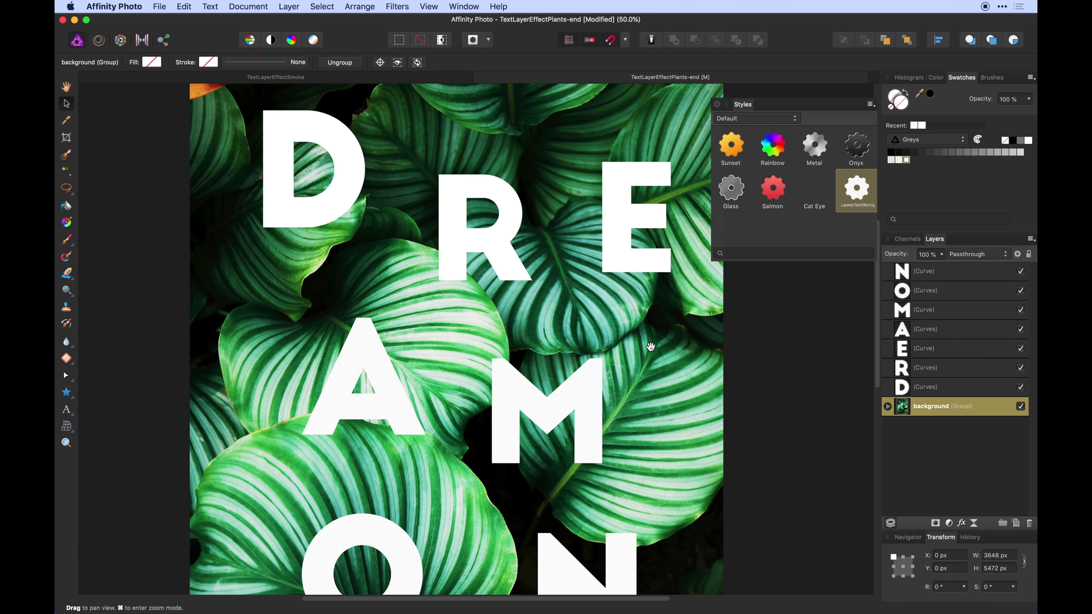
Step: Apply the Layered Text Effect style to the E, R and D together
{"action": "left_click", "coordinate": [626, 269]}
{"action": "left_click", "coordinate": [520, 228], "text": "shift"}
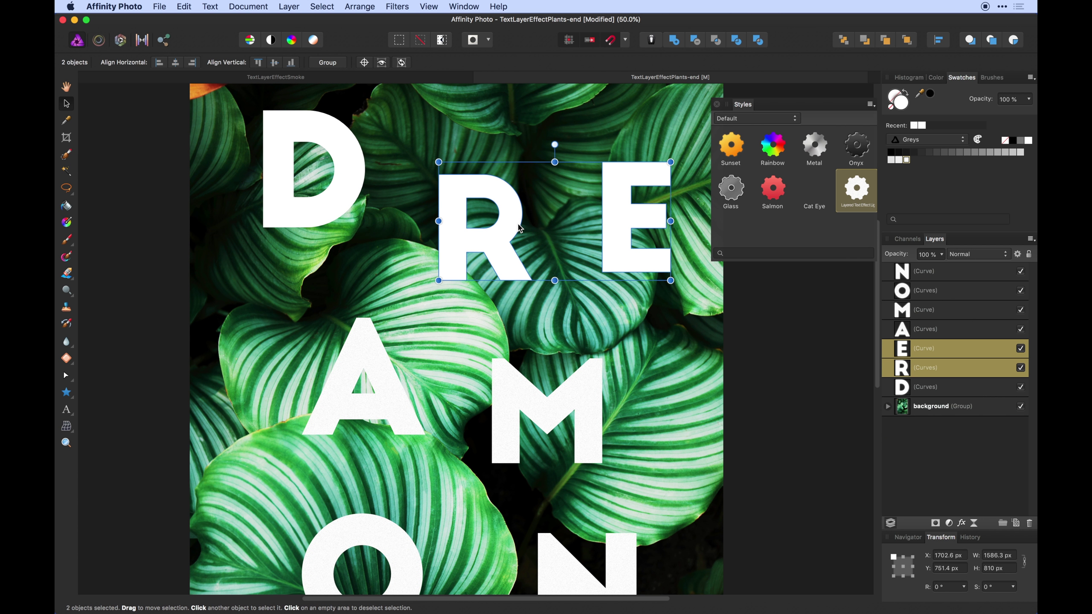
{"action": "left_click", "coordinate": [358, 198], "text": "shift"}
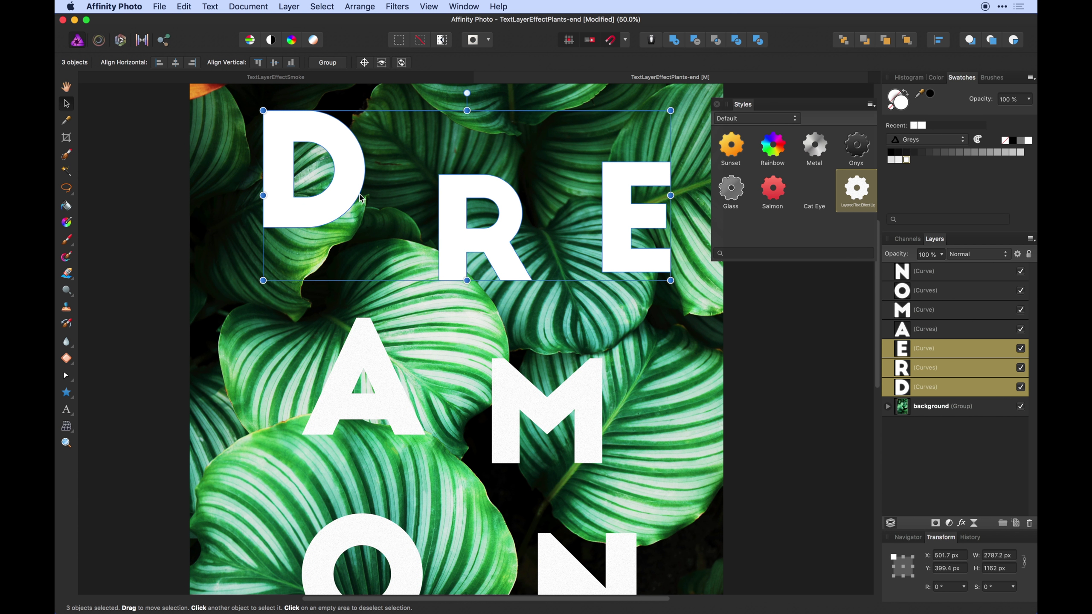
{"action": "left_click", "coordinate": [865, 198]}
{"action": "left_click", "coordinate": [858, 309]}
{"action": "left_click_drag", "start_coordinate": [849, 341], "coordinate": [809, 314]}
{"action": "left_click", "coordinate": [614, 237]}
{"action": "scroll", "coordinate": [615, 236], "scroll_direction": "up", "scroll_amount": 1}
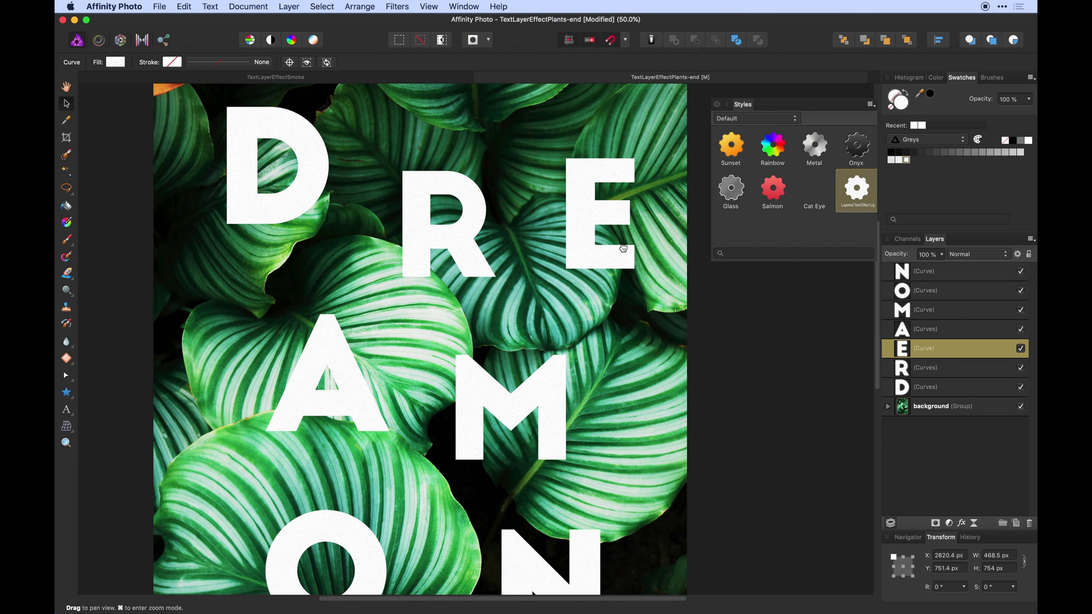
Step: Add an outer shadow to all seven letters with 81% opacity and a 270° angle, keeping the effects dialog off the A
{"action": "left_click", "coordinate": [986, 388]}
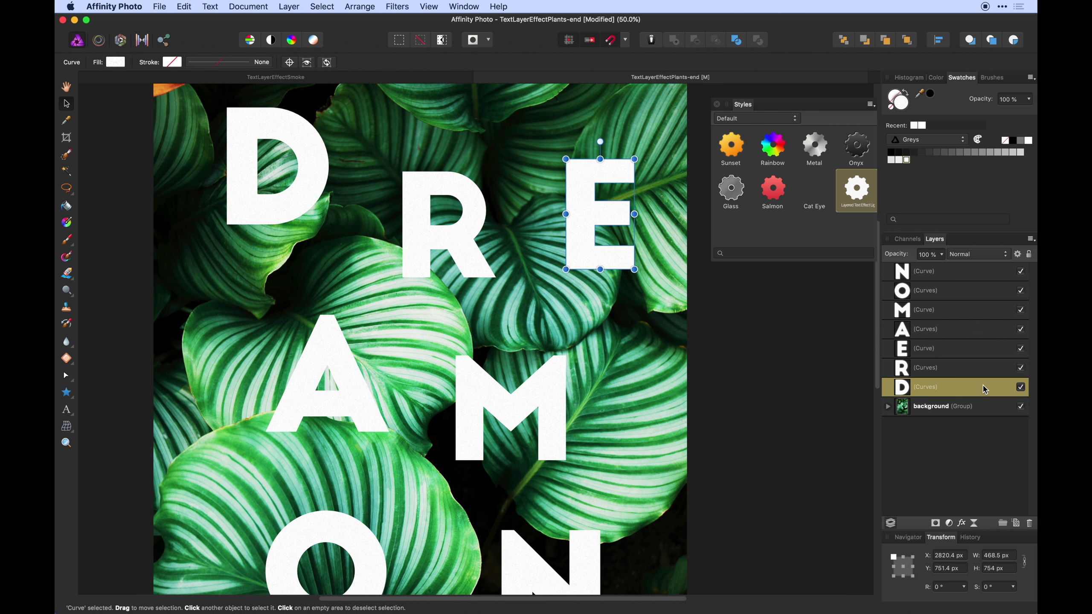
{"action": "left_click", "coordinate": [959, 276], "text": "shift"}
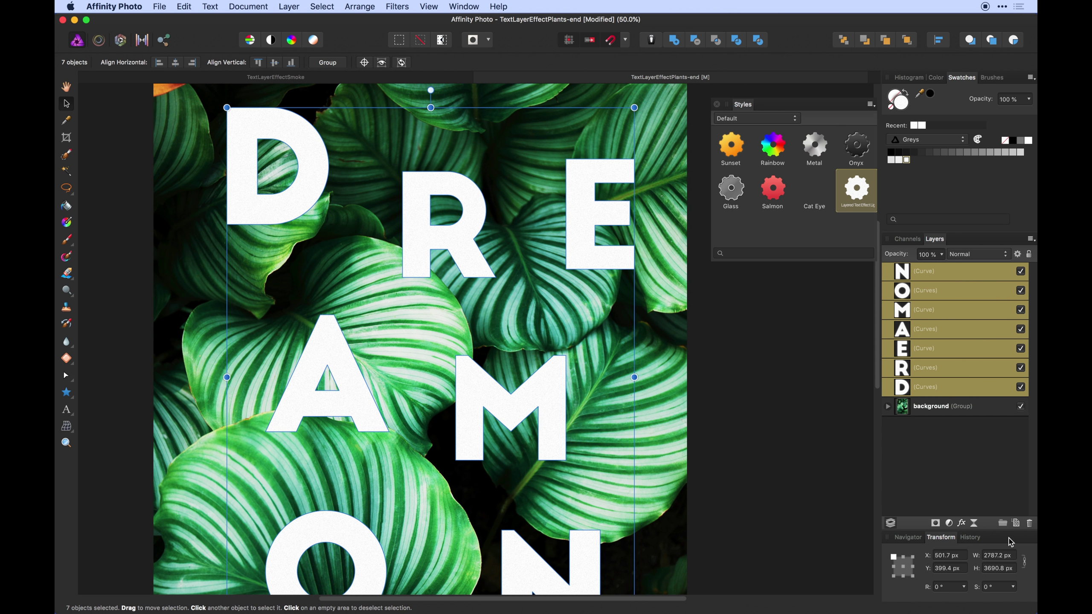
{"action": "left_click", "coordinate": [962, 523]}
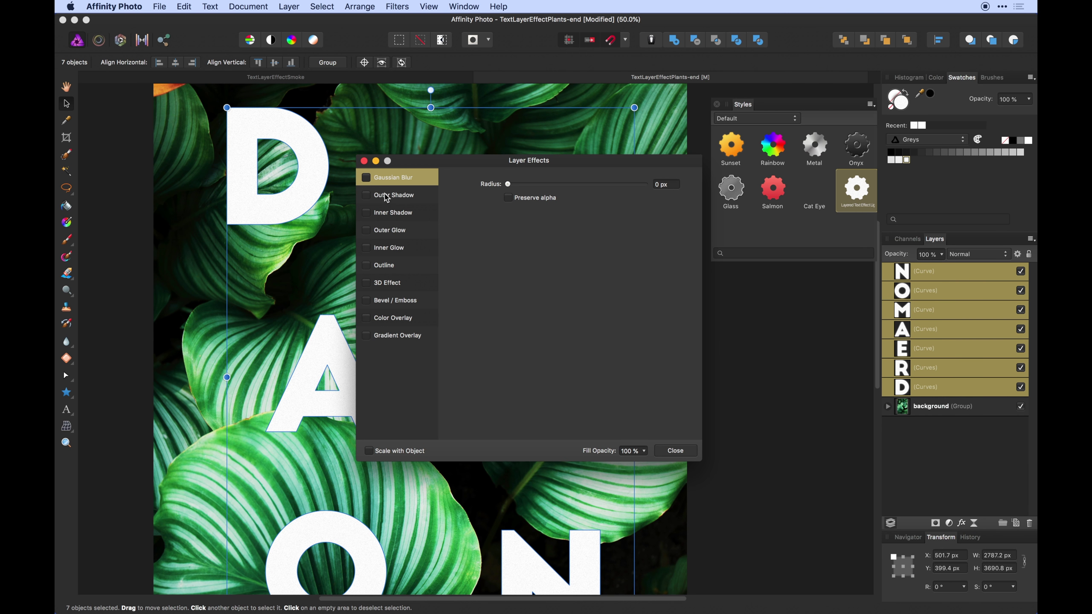
{"action": "left_click", "coordinate": [368, 200]}
{"action": "left_click", "coordinate": [366, 196]}
{"action": "left_click_drag", "start_coordinate": [470, 165], "coordinate": [549, 209]}
{"action": "left_click_drag", "start_coordinate": [661, 244], "coordinate": [699, 244]}
{"action": "left_click_drag", "start_coordinate": [602, 329], "coordinate": [603, 369]}
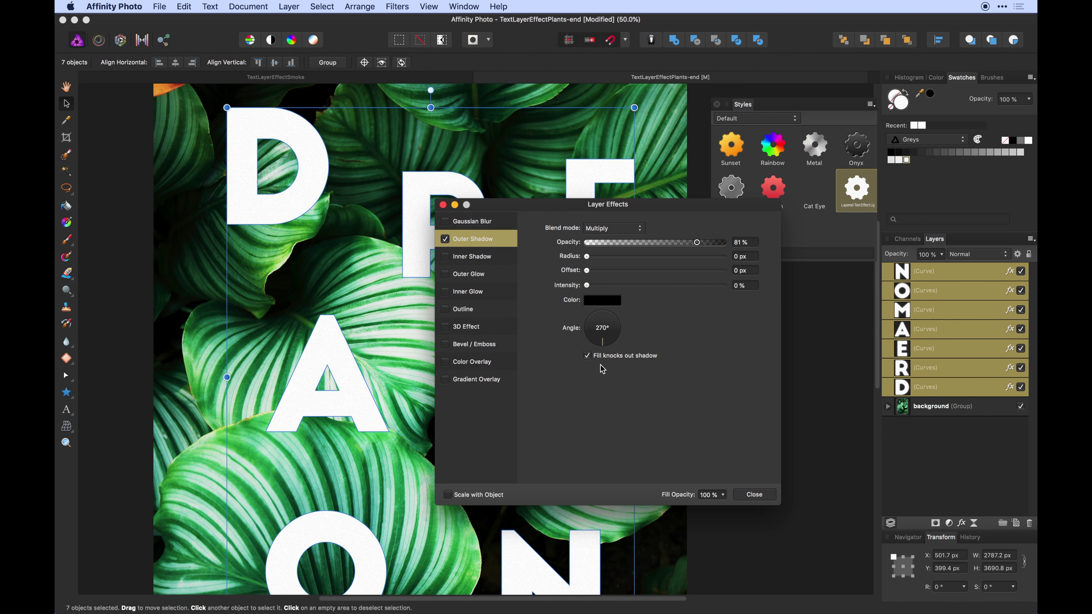
Step: Set the letters' outer shadow to a 100 px radius and 8.7 px offset at a 270° angle
{"action": "left_click_drag", "start_coordinate": [606, 257], "coordinate": [731, 263]}
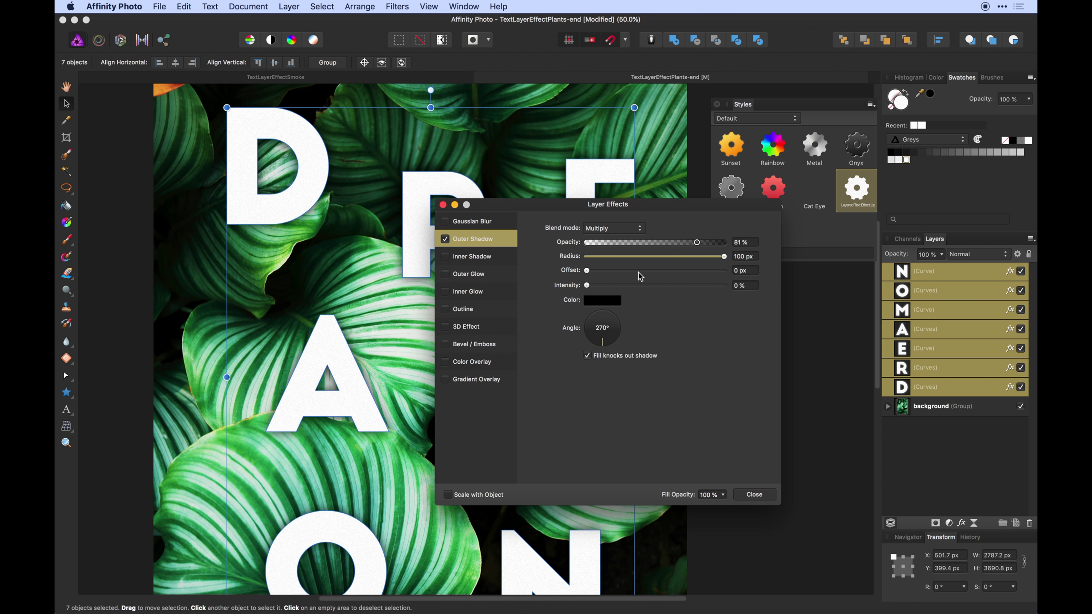
{"action": "left_click_drag", "start_coordinate": [593, 275], "coordinate": [672, 280]}
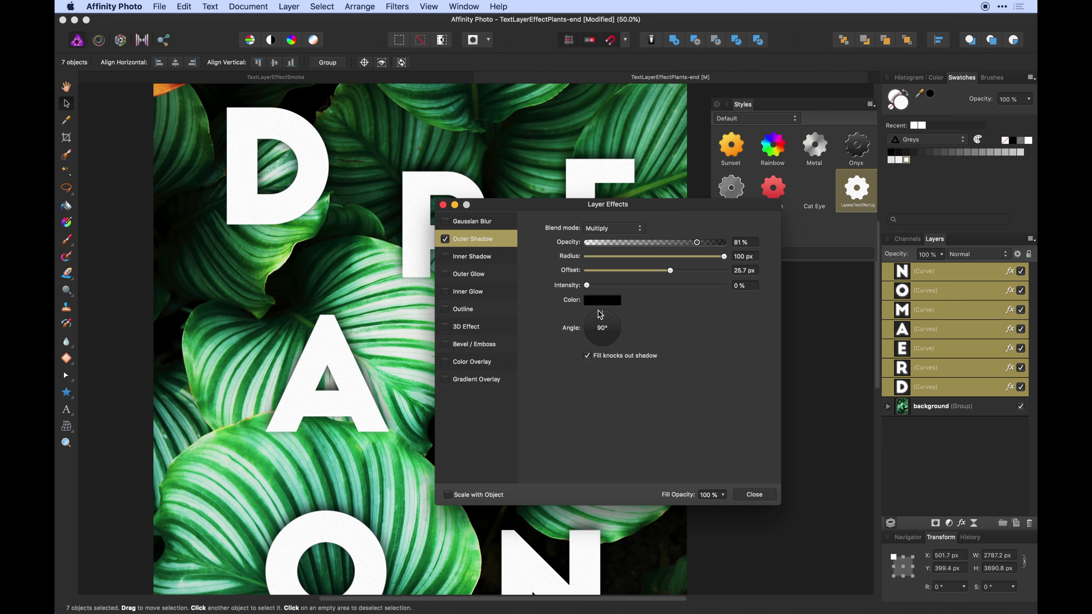
{"action": "left_click_drag", "start_coordinate": [601, 315], "coordinate": [606, 368]}
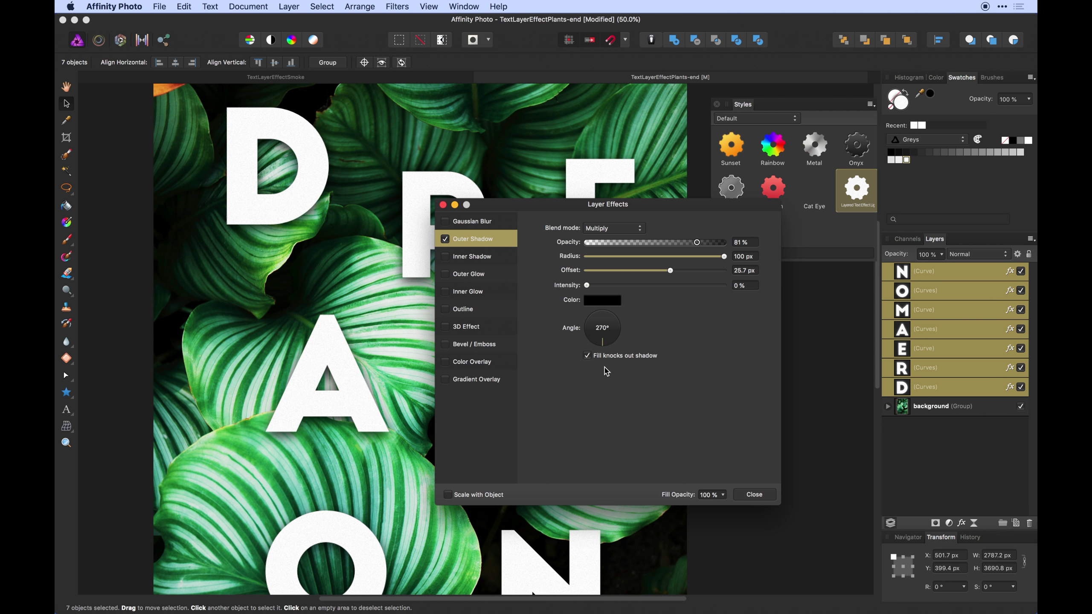
{"action": "left_click_drag", "start_coordinate": [671, 276], "coordinate": [640, 277]}
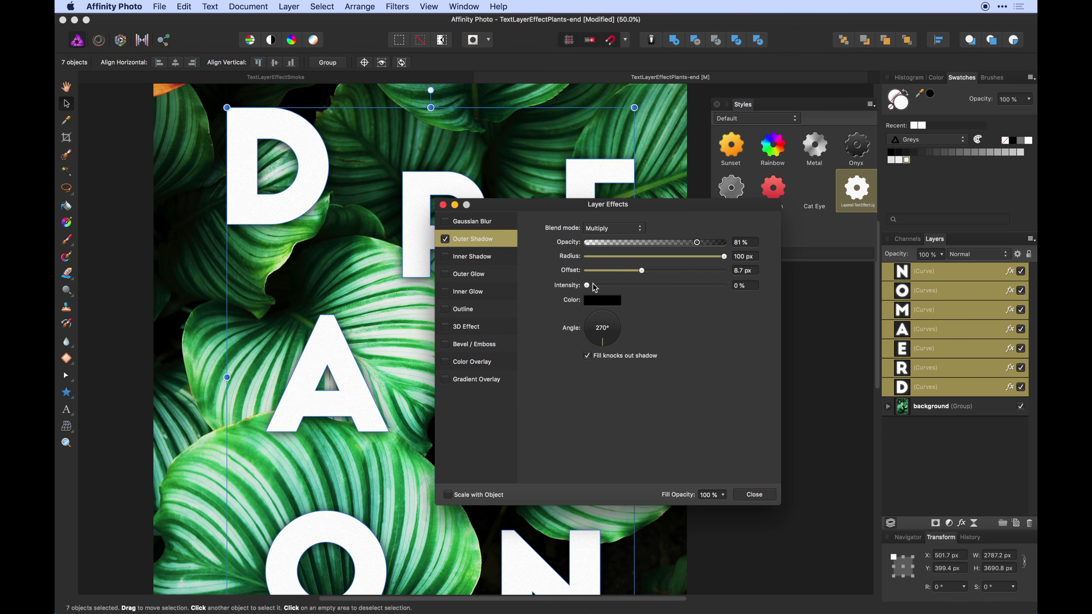
Step: Set the outer shadow's intensity to 28%, lower its opacity and close the layer effects
{"action": "left_click_drag", "start_coordinate": [595, 288], "coordinate": [654, 289]}
{"action": "left_click_drag", "start_coordinate": [697, 243], "coordinate": [678, 245]}
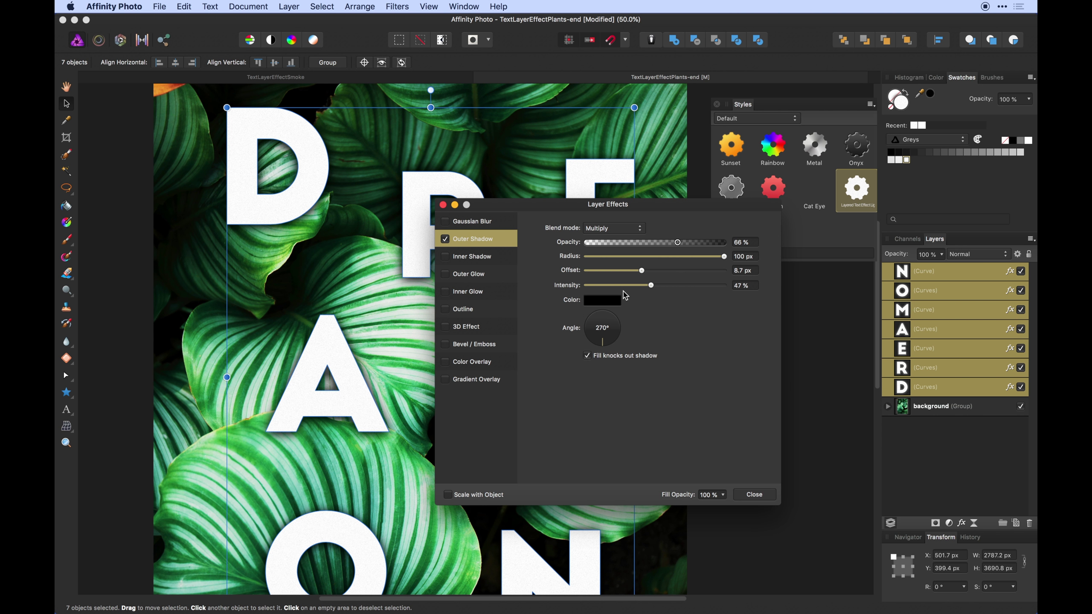
{"action": "left_click_drag", "start_coordinate": [640, 291], "coordinate": [628, 291]}
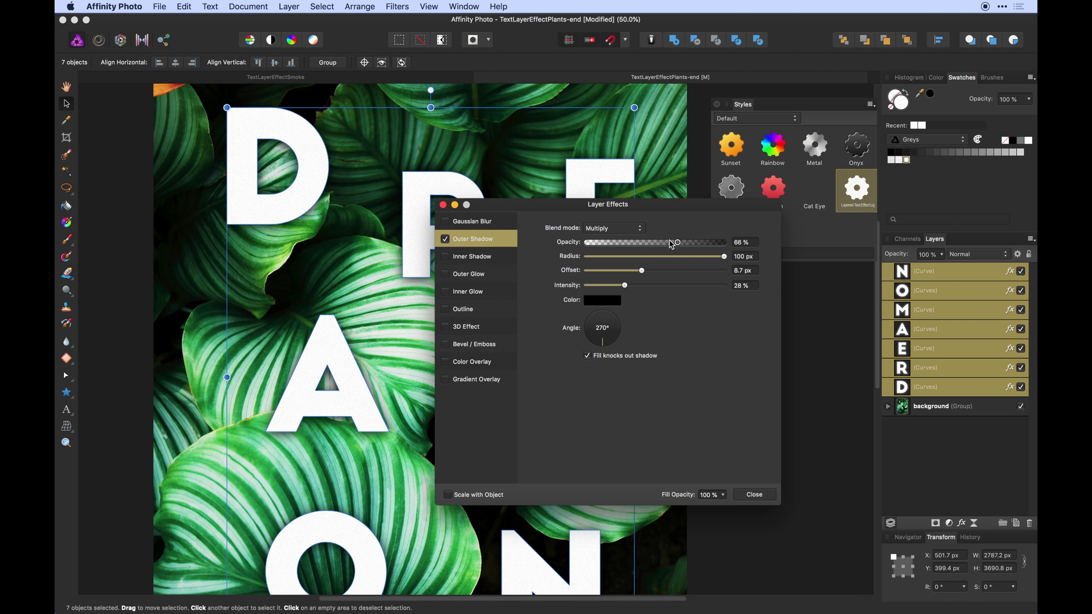
{"action": "left_click_drag", "start_coordinate": [678, 243], "coordinate": [656, 246]}
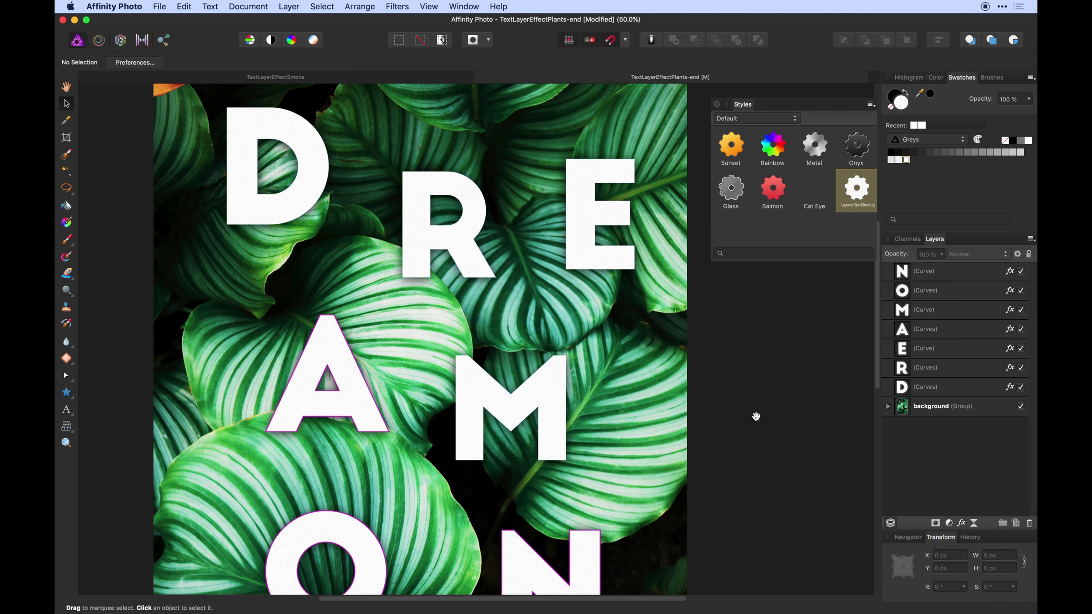
{"action": "left_click_drag", "start_coordinate": [755, 417], "coordinate": [739, 457]}
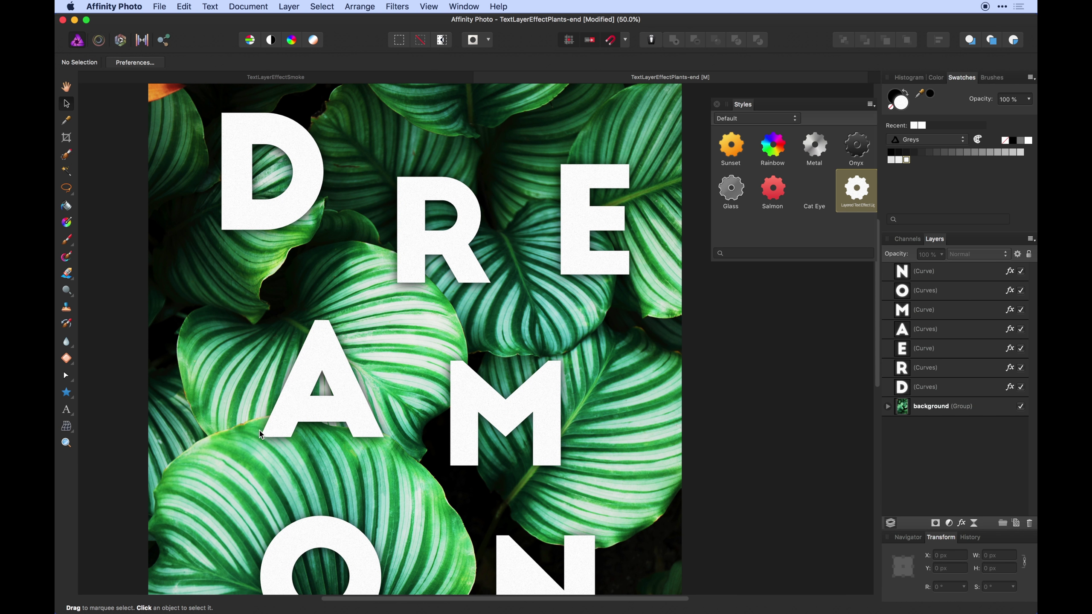
Step: Move the A straight up slightly, to a Y position of 1770 px
{"action": "left_click", "coordinate": [273, 415]}
{"action": "left_click_drag", "start_coordinate": [271, 413], "coordinate": [271, 406]}
{"action": "left_click_drag", "start_coordinate": [451, 284], "coordinate": [508, 195]}
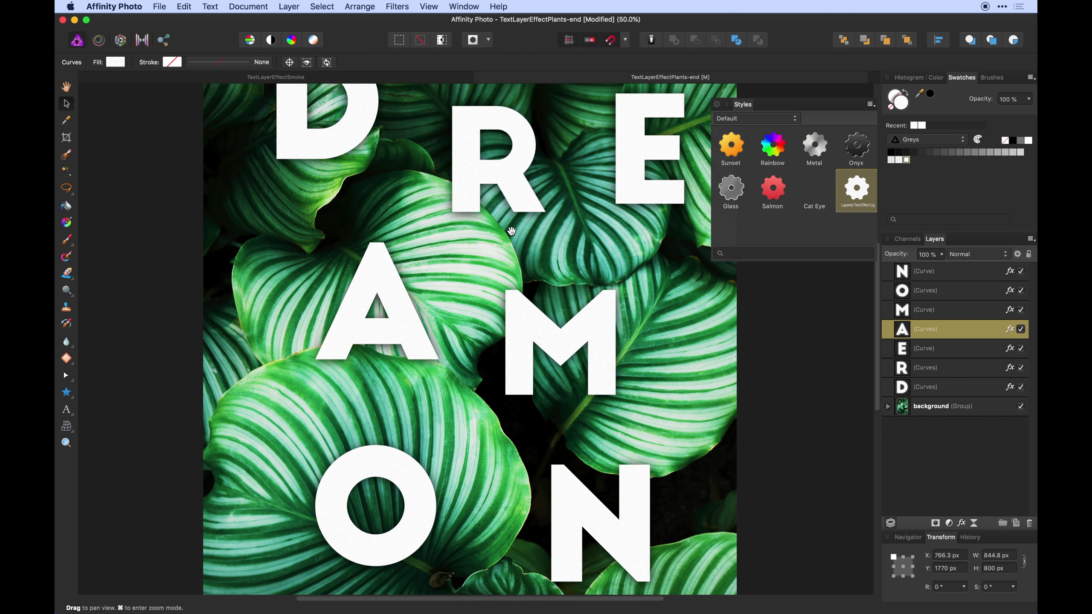
Step: Close the Styles panel and save the document
{"action": "left_click", "coordinate": [718, 105]}
{"action": "scroll", "coordinate": [768, 337], "scroll_direction": "up", "scroll_amount": 4}
{"action": "key", "text": "super+s"}
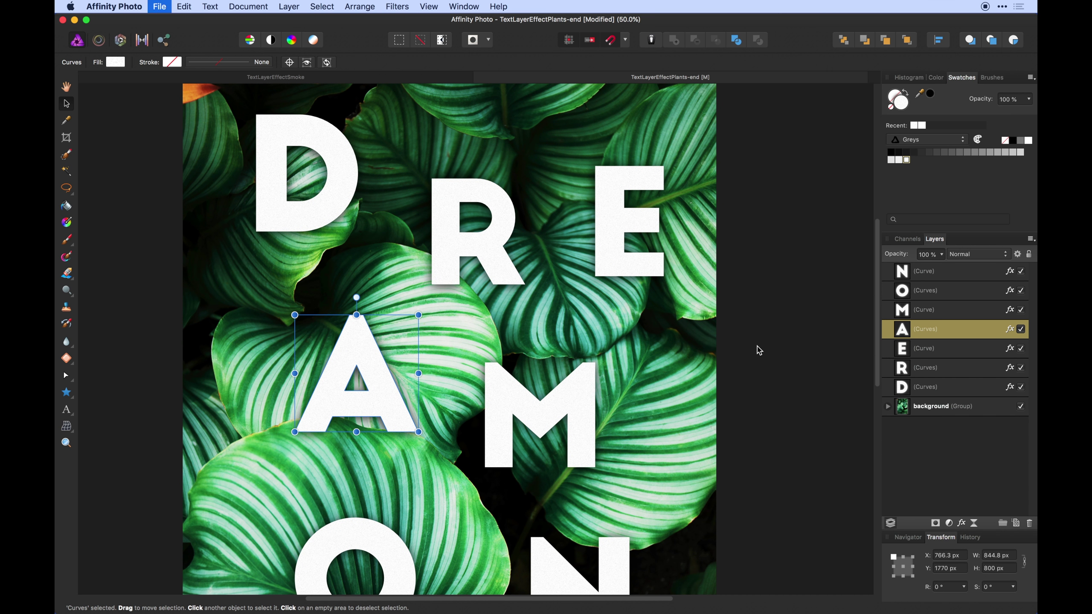
Step: Shift the A up a few more pixels above the large lower leaf
{"action": "left_click_drag", "start_coordinate": [755, 344], "coordinate": [755, 178]}
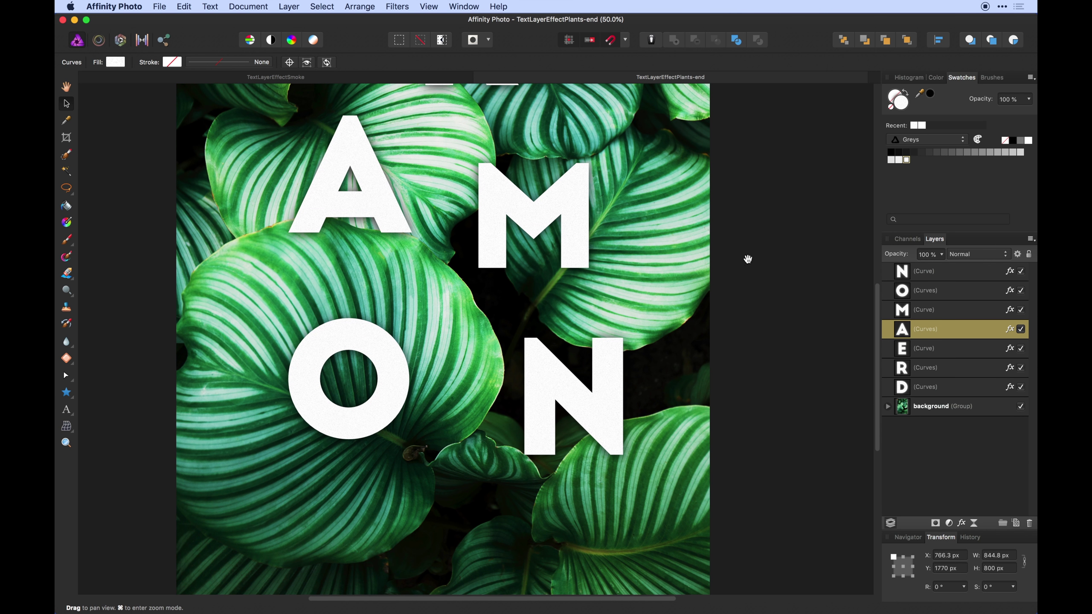
{"action": "scroll", "coordinate": [749, 259], "scroll_direction": "up", "scroll_amount": 8}
{"action": "left_click_drag", "start_coordinate": [386, 383], "coordinate": [385, 379]}
{"action": "scroll", "coordinate": [387, 365], "scroll_direction": "up", "scroll_amount": 2}
{"action": "left_click", "coordinate": [461, 244]}
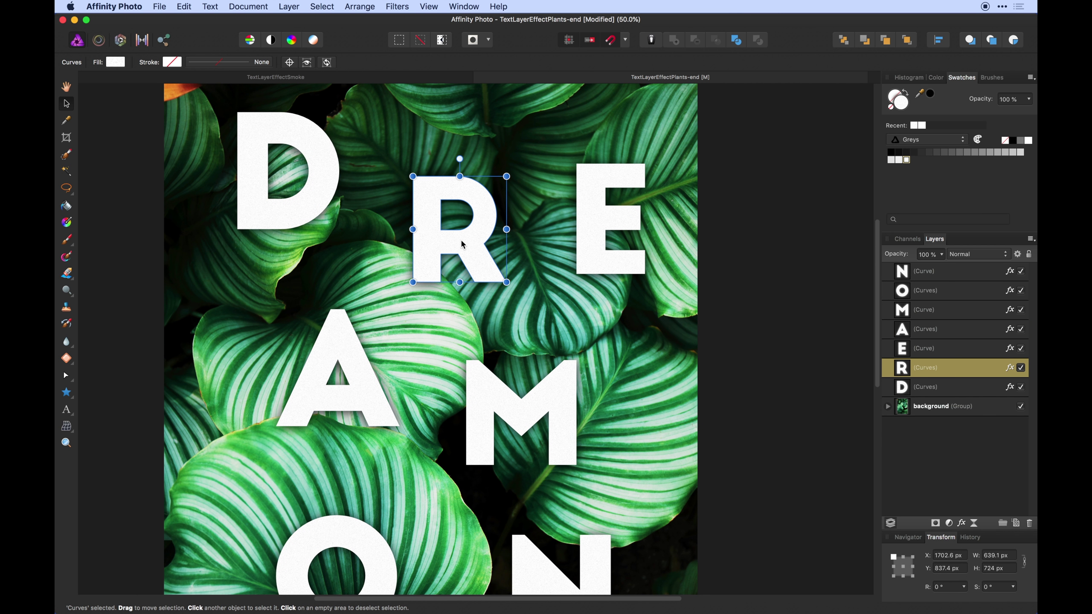
{"action": "left_click_drag", "start_coordinate": [460, 239], "coordinate": [461, 233]}
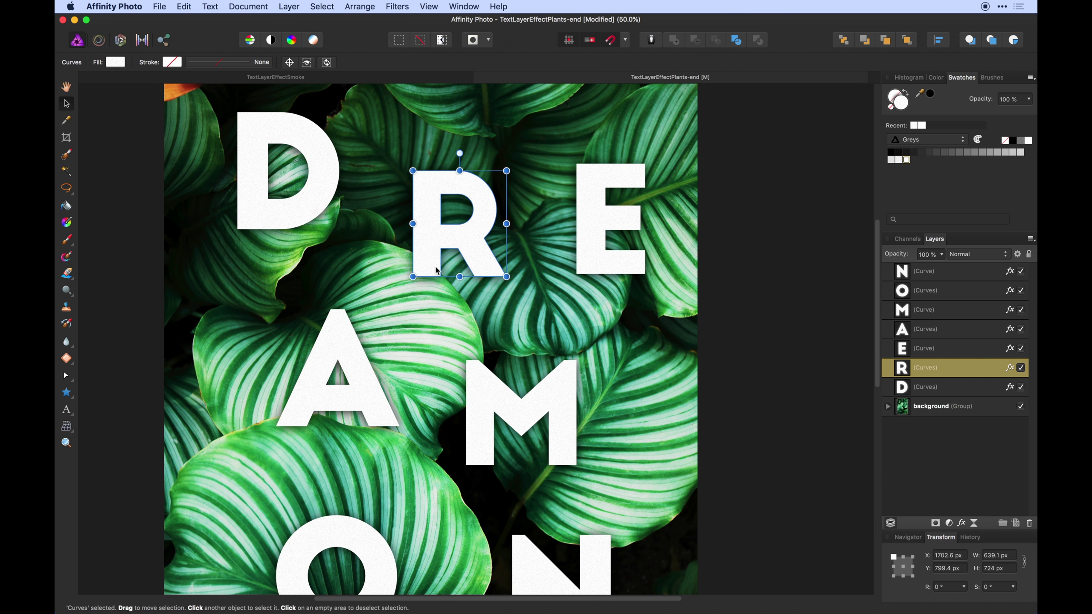
{"action": "key", "text": "super+z"}
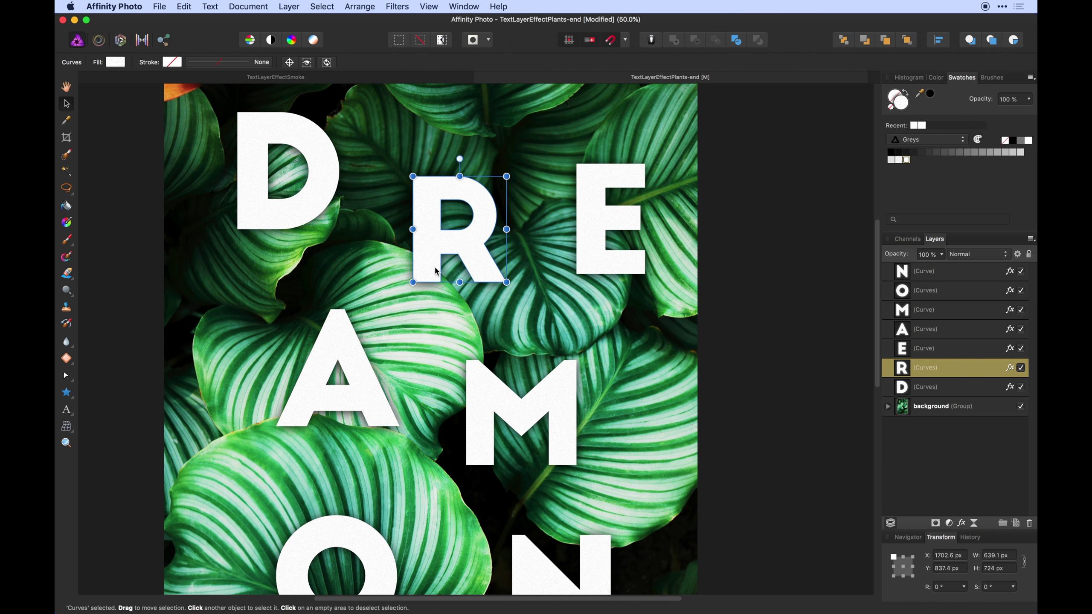
Step: Scale the N down slightly, keeping its upper-left corner fixed
{"action": "left_click_drag", "start_coordinate": [544, 348], "coordinate": [574, 218]}
{"action": "left_click_drag", "start_coordinate": [623, 389], "coordinate": [640, 347]}
{"action": "left_click", "coordinate": [617, 514]}
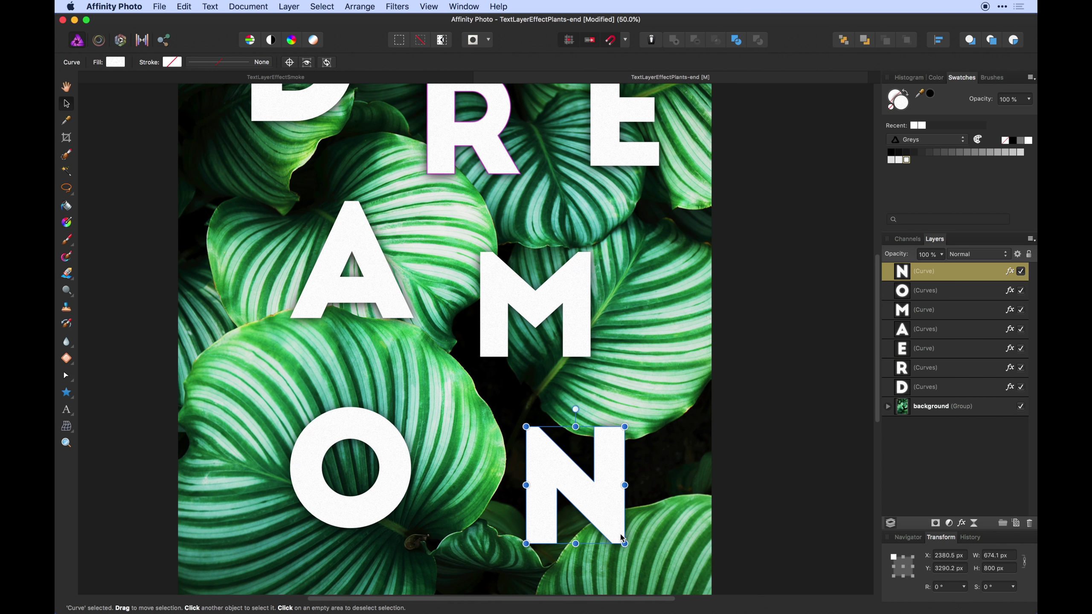
{"action": "left_click_drag", "start_coordinate": [620, 540], "coordinate": [616, 535]}
Step: Scale the M, D, E and O down slightly, bringing the D to 662.6 × 761 px
{"action": "scroll", "coordinate": [609, 361], "scroll_direction": "up", "scroll_amount": 3}
{"action": "left_click", "coordinate": [572, 391]}
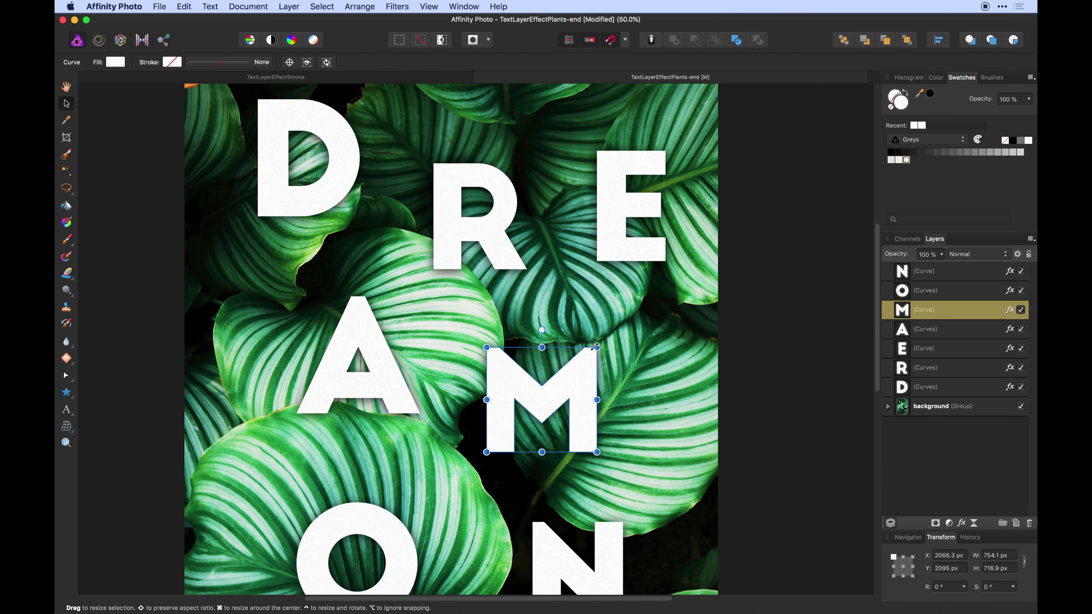
{"action": "left_click_drag", "start_coordinate": [597, 347], "coordinate": [593, 352]}
{"action": "left_click", "coordinate": [337, 187]}
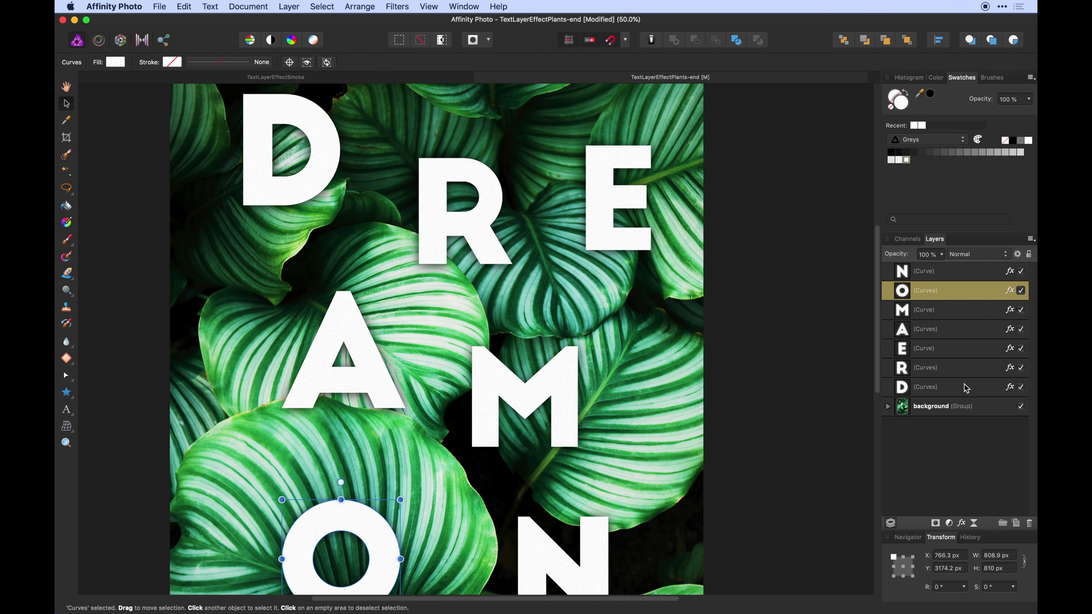
Step: Add a mask to the R and ready a black Paint Brush at 100% opacity for painting on it
{"action": "left_click", "coordinate": [938, 385]}
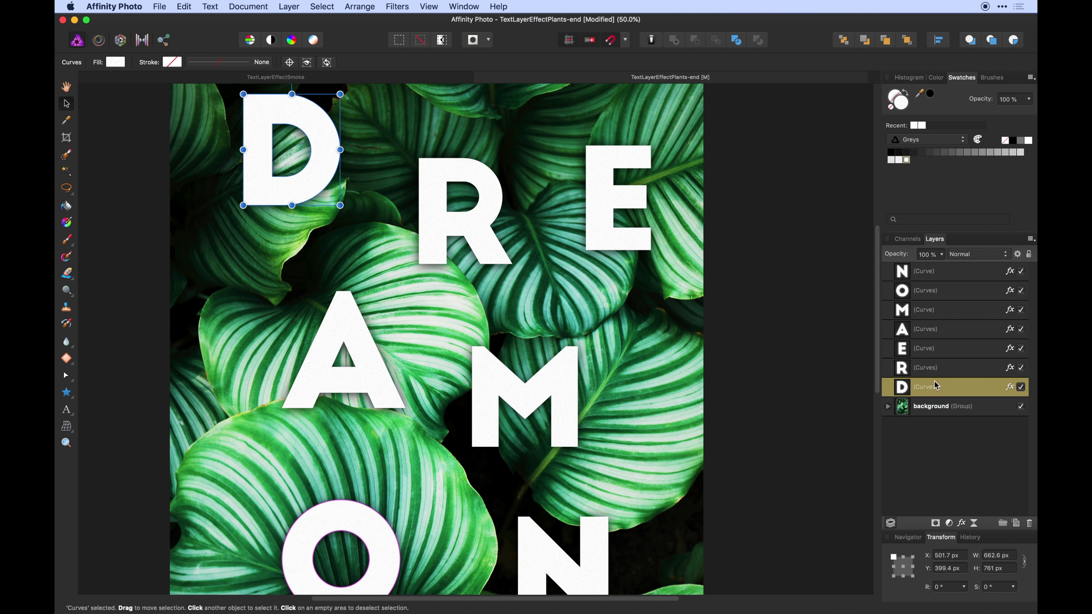
{"action": "left_click", "coordinate": [440, 194]}
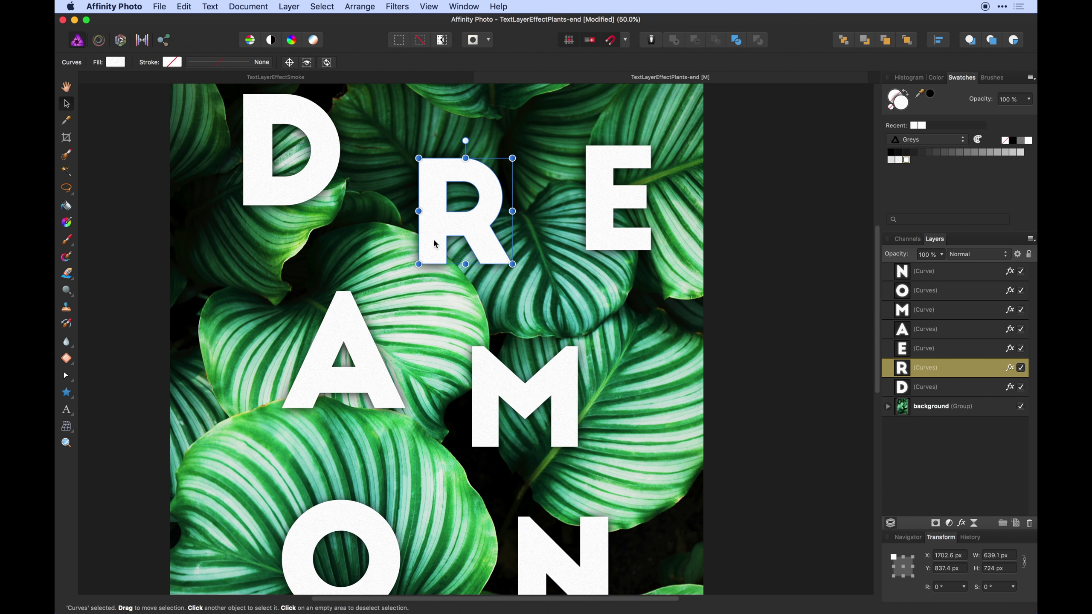
{"action": "left_click", "coordinate": [936, 524]}
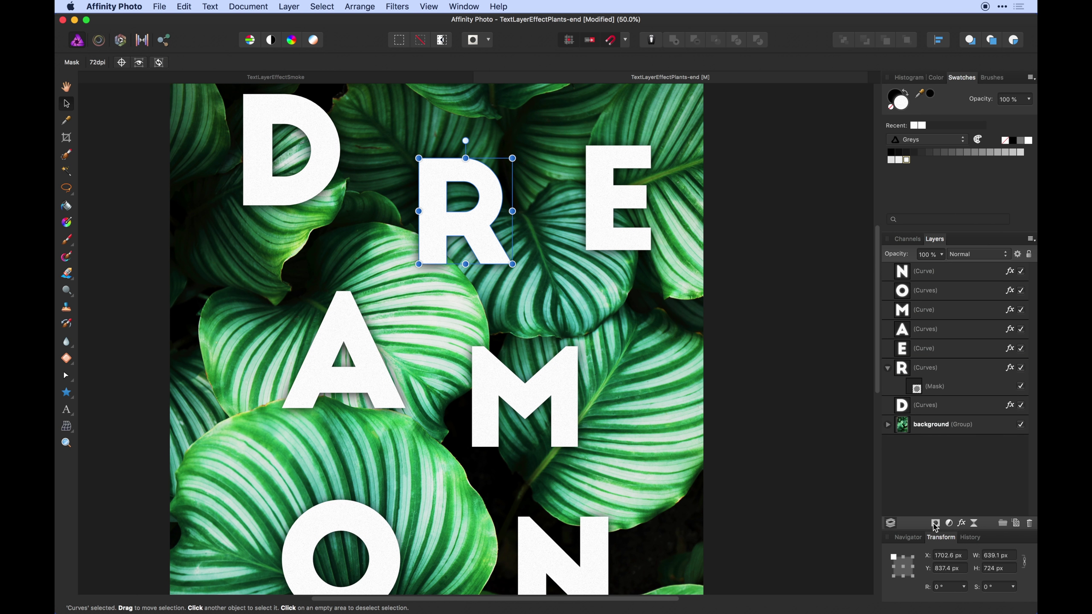
{"action": "left_click", "coordinate": [914, 388]}
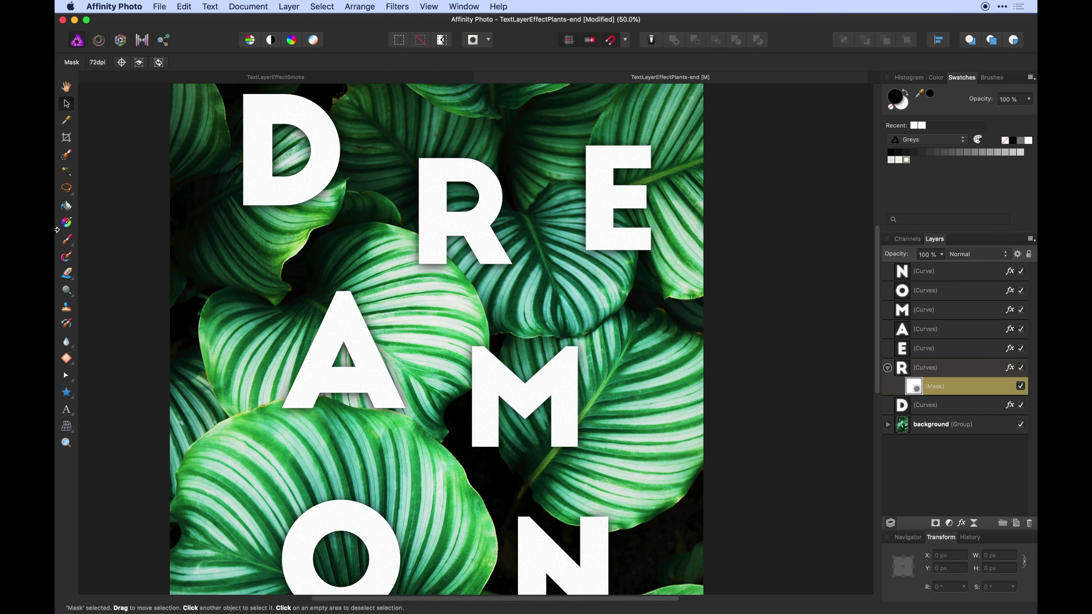
{"action": "left_click", "coordinate": [68, 242]}
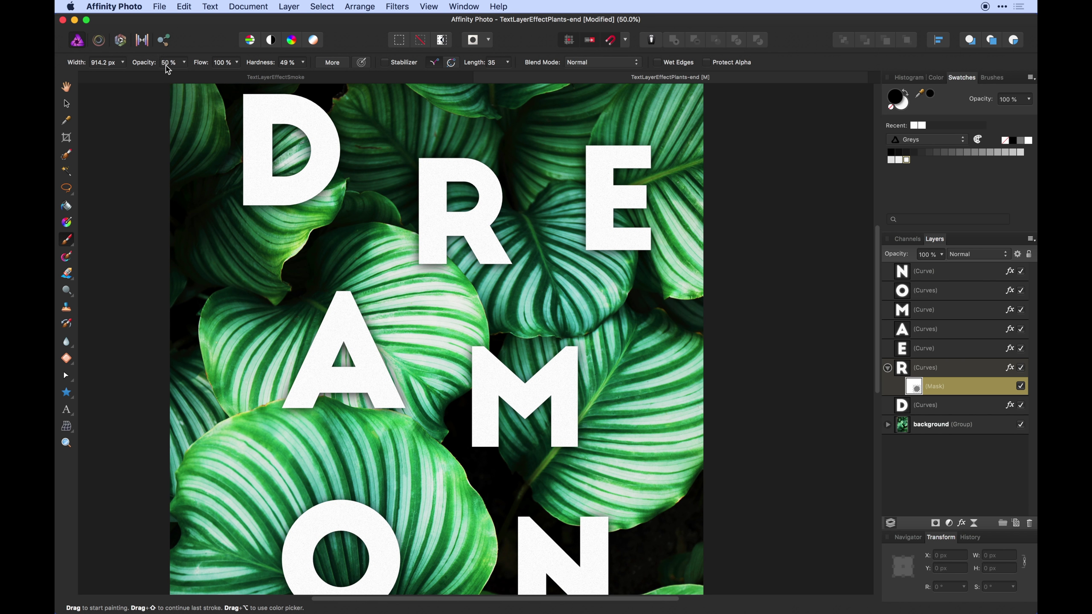
{"action": "left_click_drag", "start_coordinate": [414, 314], "coordinate": [409, 292]}
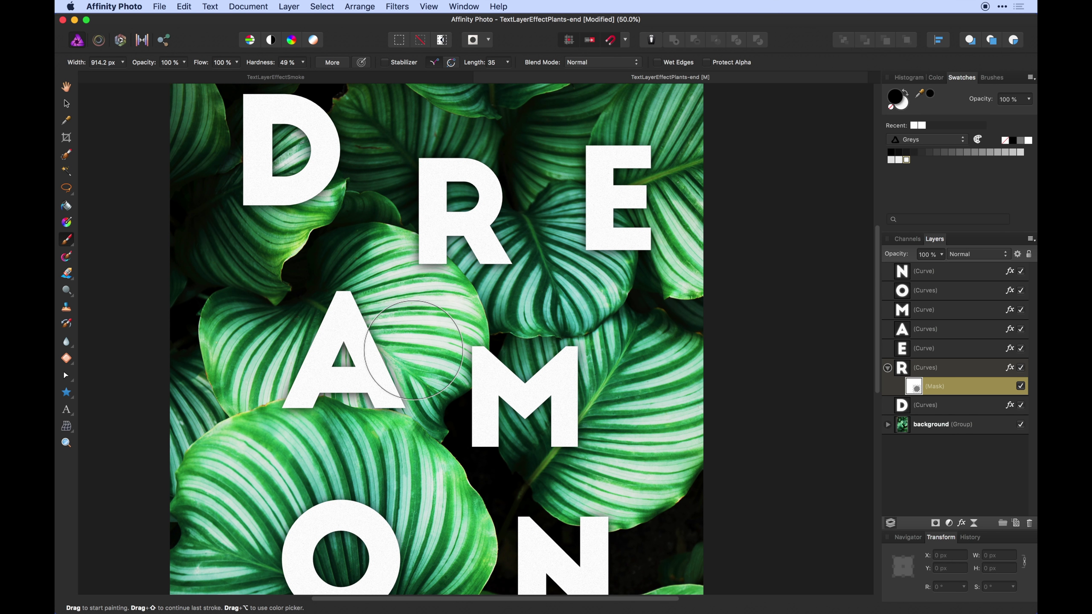
Step: Shrink the brush width to 67.9 px for detailed masking where the R's left leg overlaps the leaf
{"action": "key", "text": "super+1"}
{"action": "key", "text": "space"}
{"action": "mouse_move", "coordinate": [372, 265]}
{"action": "left_mouse_down"}
{"action": "mouse_move", "coordinate": [463, 368]}
{"action": "mouse_move", "coordinate": [485, 419]}
{"action": "left_mouse_up"}
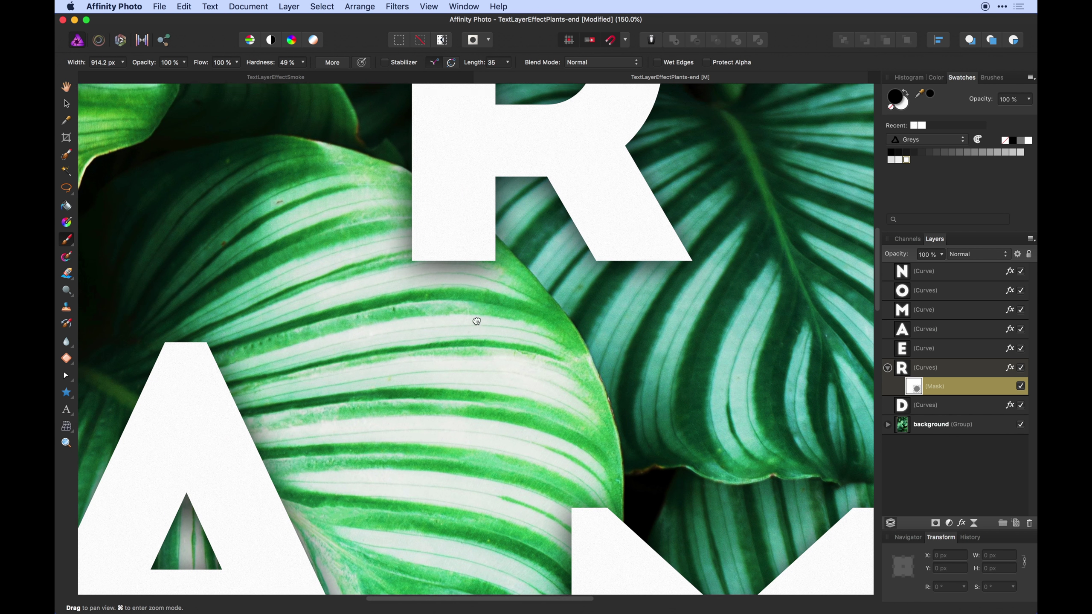
{"action": "left_click_drag", "start_coordinate": [457, 245], "coordinate": [470, 299]}
{"action": "key", "text": "bracketleft"}
{"action": "key", "text": "bracketleft"}
{"action": "key", "text": "bracketleft"}
{"action": "key", "text": "bracketleft"}
{"action": "key", "text": "bracketleft"}
{"action": "key", "text": "bracketleft"}
{"action": "key", "text": "bracketleft"}
{"action": "key", "text": "bracketleft"}
{"action": "key", "text": "bracketleft"}
{"action": "key", "text": "bracketleft"}
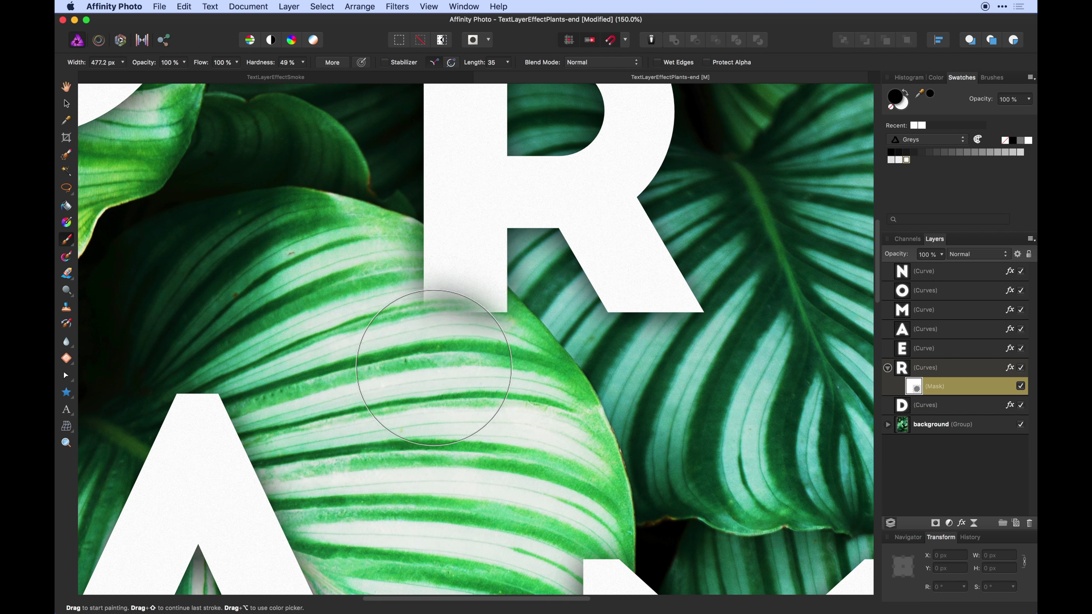
{"action": "key", "text": "bracketleft"}
{"action": "key", "text": "bracketleft"}
{"action": "key", "text": "bracketleft"}
{"action": "key", "text": "bracketleft"}
{"action": "key", "text": "bracketleft"}
{"action": "key", "text": "bracketleft"}
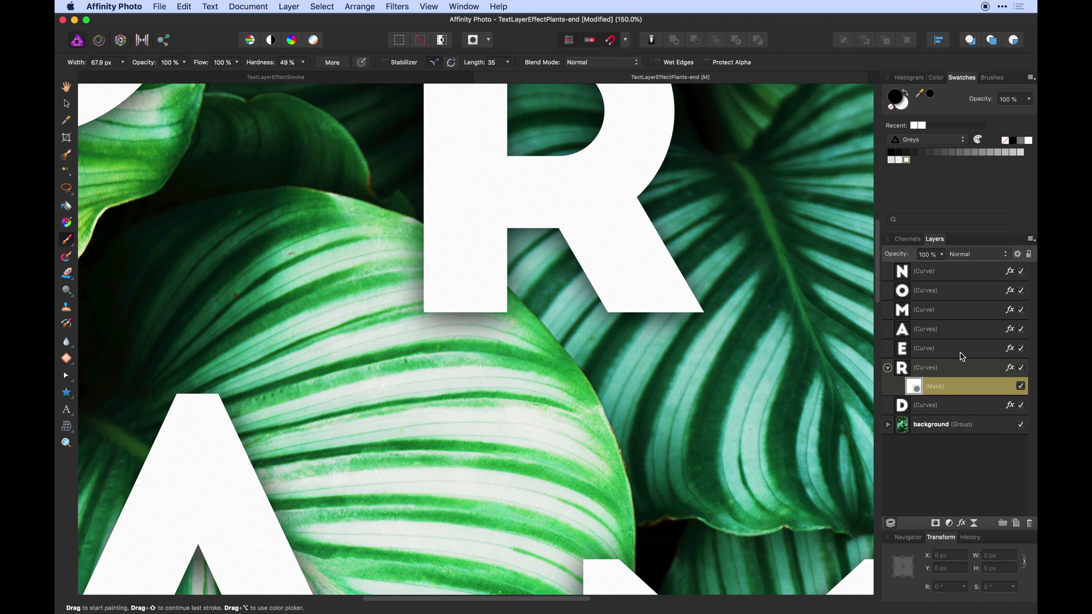
Step: Set the R layer's opacity to 70% so the leaf edge can be seen through the letter
{"action": "left_click", "coordinate": [966, 370]}
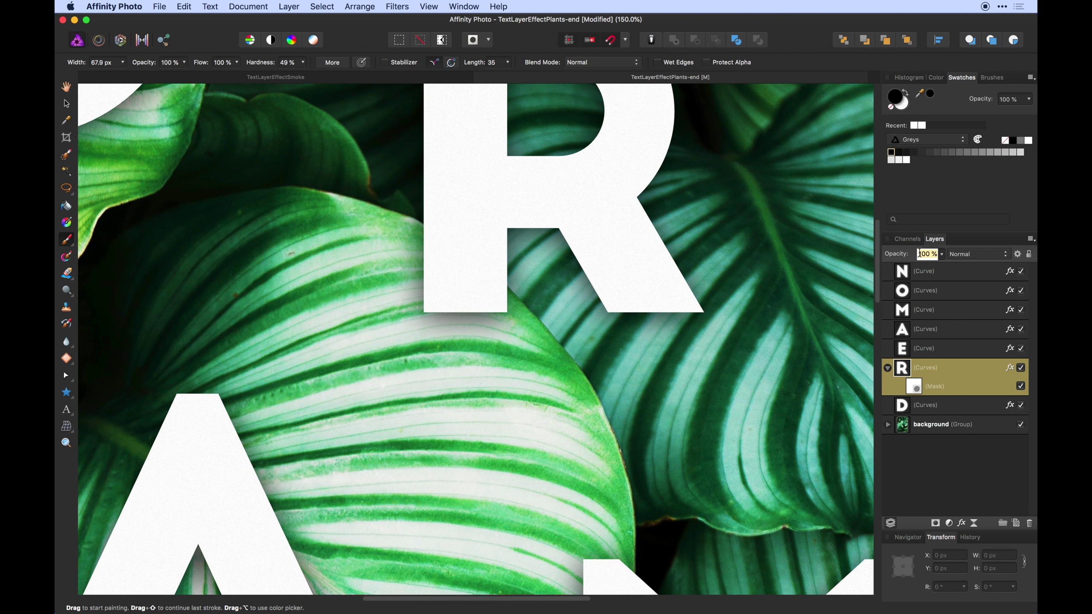
{"action": "key", "text": "Return"}
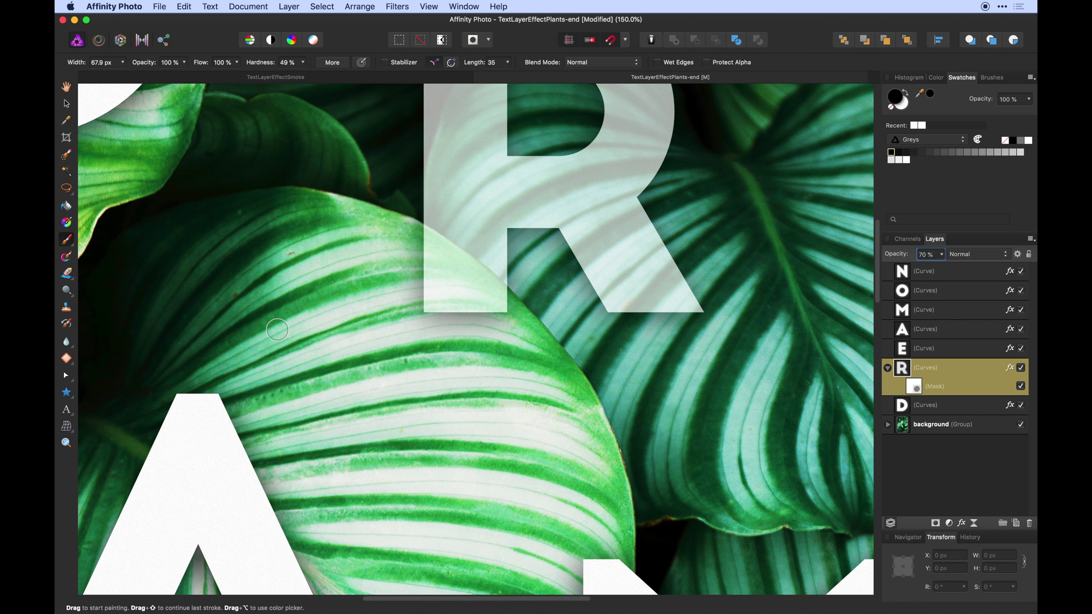
{"action": "left_click", "coordinate": [501, 311]}
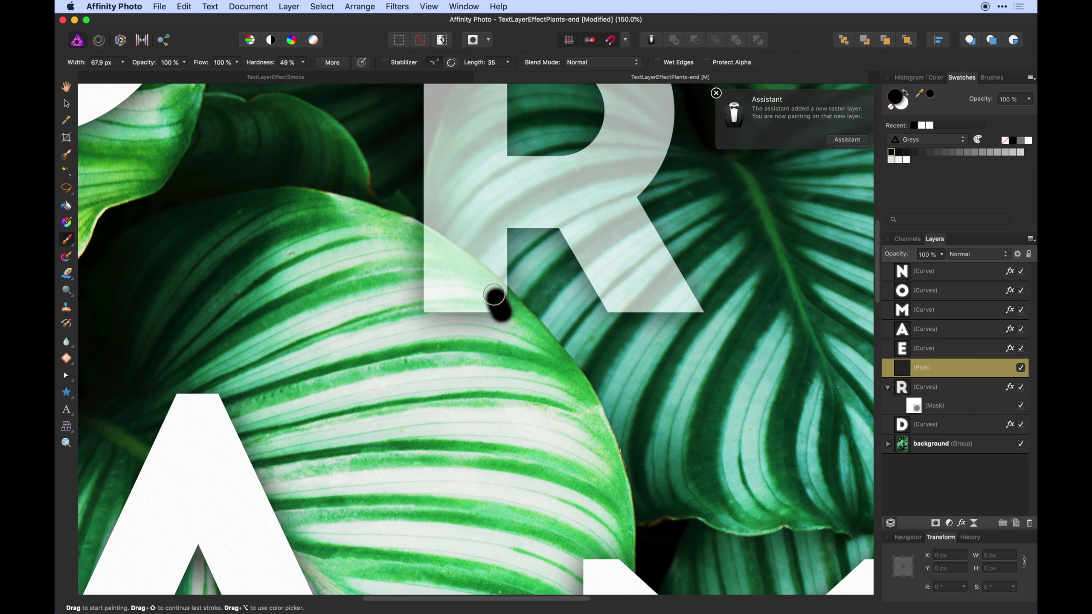
{"action": "key", "text": "super+z"}
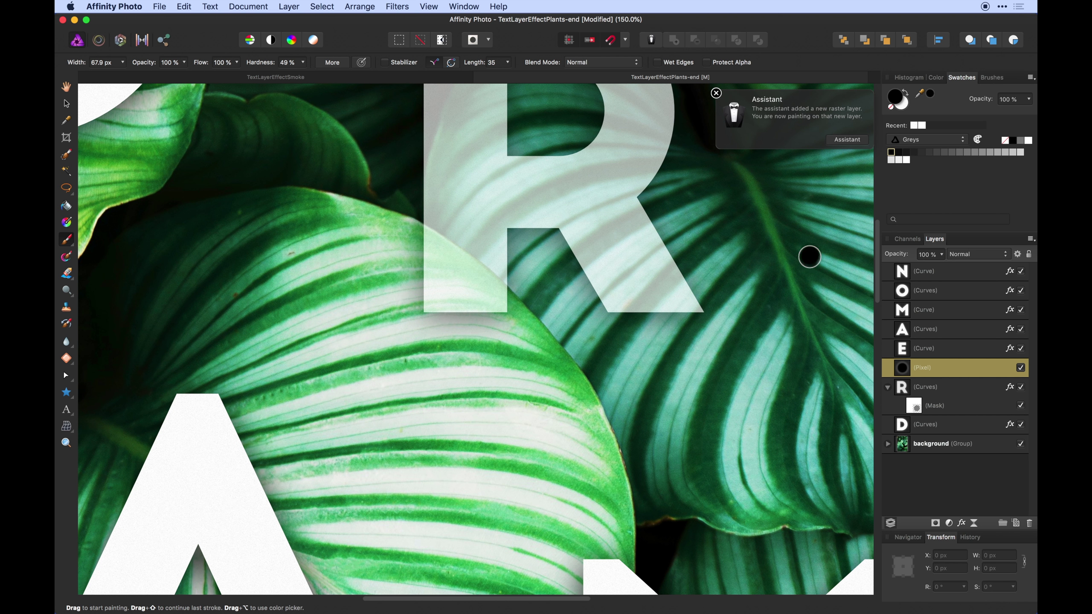
{"action": "left_click", "coordinate": [716, 93]}
{"action": "key", "text": "super+z"}
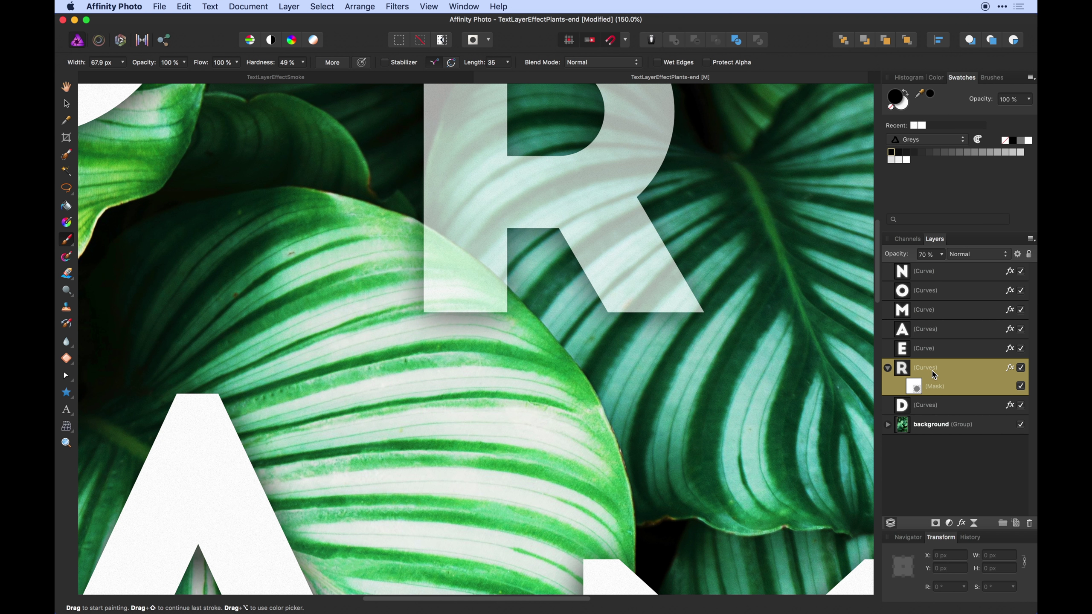
Step: Paint black on the R's mask to hide the foot of its left leg where it overlaps the leaf
{"action": "left_click", "coordinate": [917, 390]}
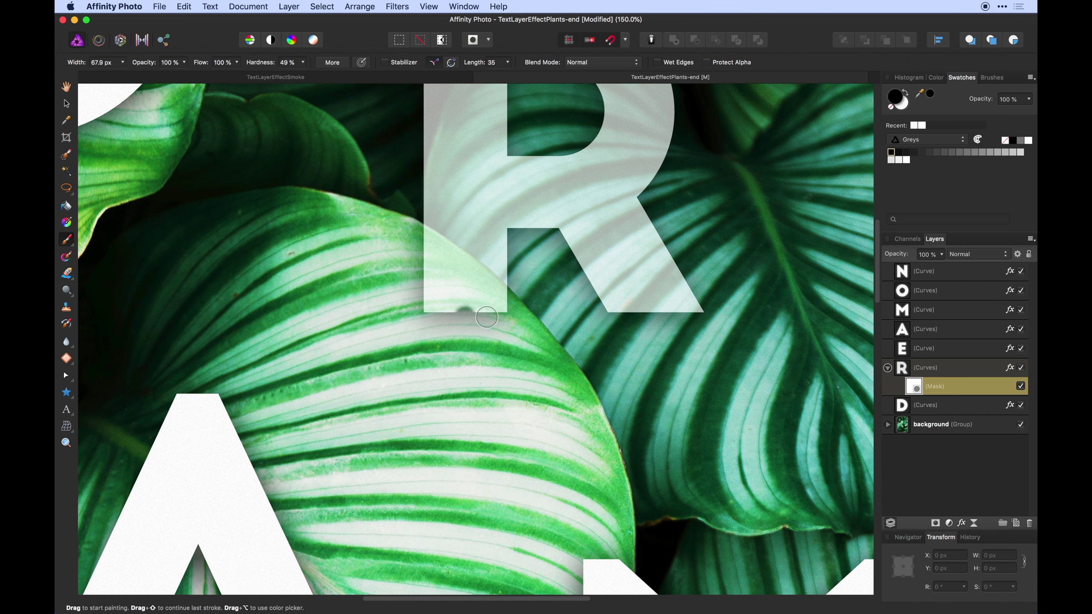
{"action": "mouse_move", "coordinate": [487, 317]}
{"action": "left_mouse_down"}
{"action": "mouse_move", "coordinate": [505, 318]}
{"action": "mouse_move", "coordinate": [423, 254]}
{"action": "mouse_move", "coordinate": [462, 320]}
{"action": "mouse_move", "coordinate": [441, 283]}
{"action": "mouse_move", "coordinate": [428, 297]}
{"action": "left_mouse_up"}
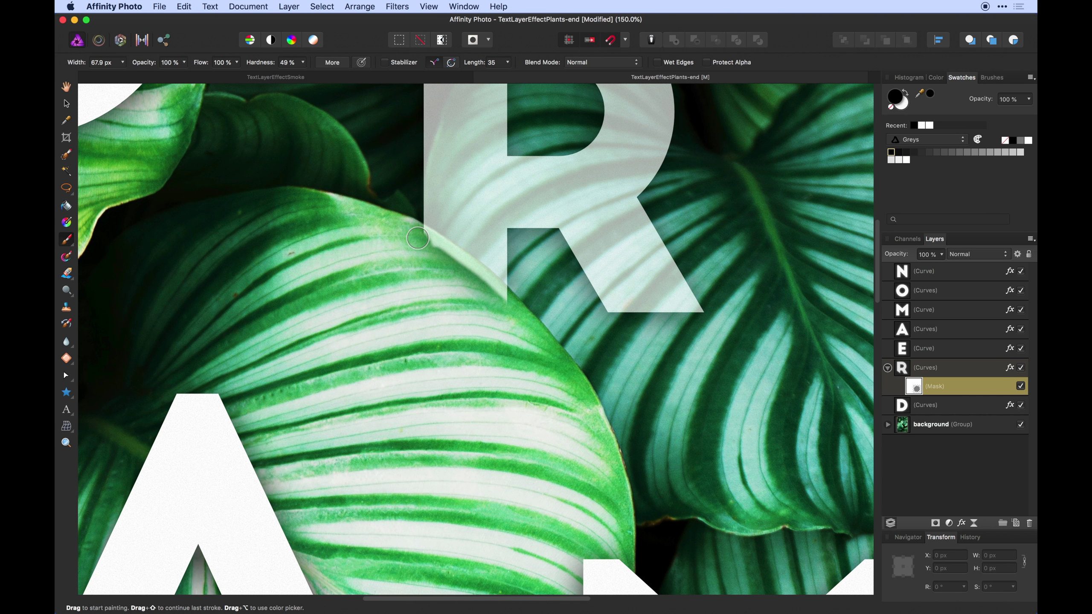
{"action": "left_click_drag", "start_coordinate": [425, 242], "coordinate": [496, 298]}
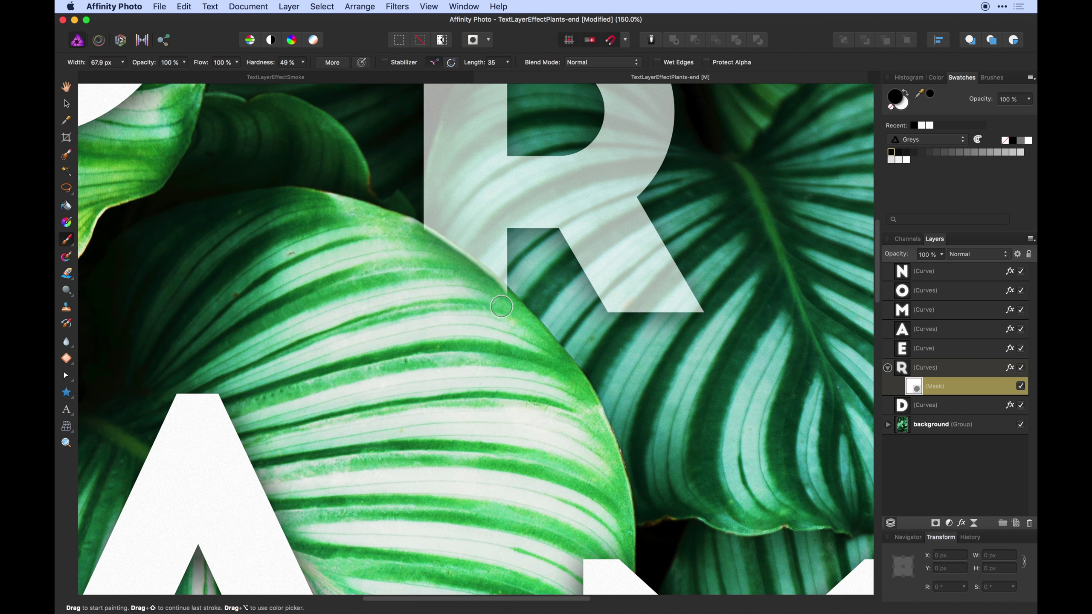
Step: Refine the R's mask with black strokes so its left leg is cut cleanly along the leaf's edge
{"action": "key", "text": "super+plus"}
{"action": "key", "text": "super+plus"}
{"action": "key", "text": "super+plus"}
{"action": "key", "text": "super+plus"}
{"action": "key", "text": "space"}
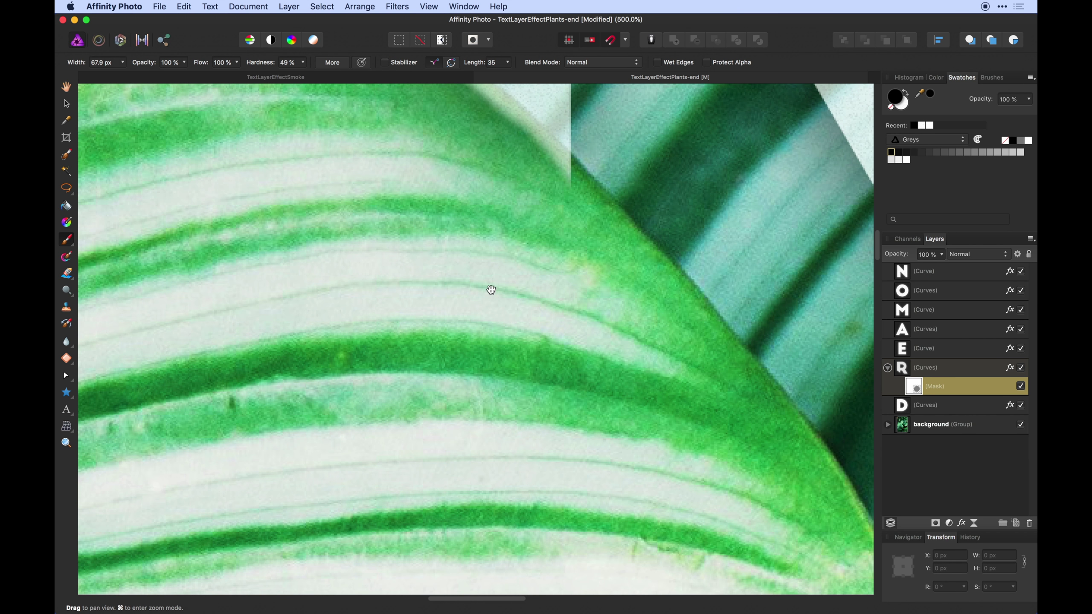
{"action": "mouse_move", "coordinate": [490, 193]}
{"action": "left_mouse_down"}
{"action": "mouse_move", "coordinate": [596, 515]}
{"action": "mouse_move", "coordinate": [492, 442]}
{"action": "left_mouse_up"}
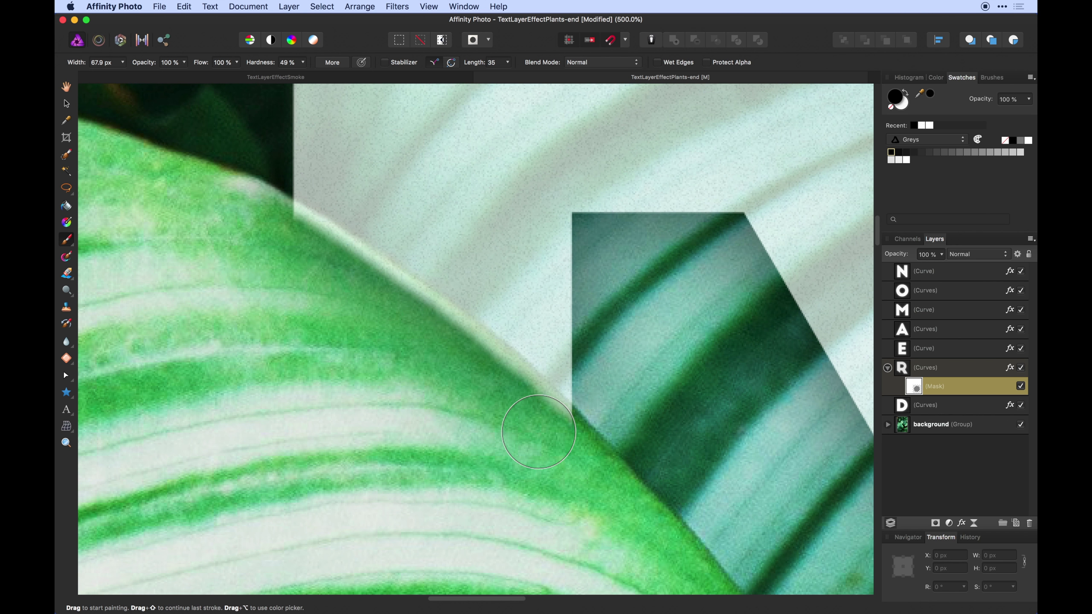
{"action": "mouse_move", "coordinate": [511, 404]}
{"action": "left_mouse_down"}
{"action": "mouse_move", "coordinate": [439, 335]}
{"action": "mouse_move", "coordinate": [274, 229]}
{"action": "mouse_move", "coordinate": [499, 365]}
{"action": "mouse_move", "coordinate": [558, 445]}
{"action": "mouse_move", "coordinate": [537, 423]}
{"action": "left_mouse_up"}
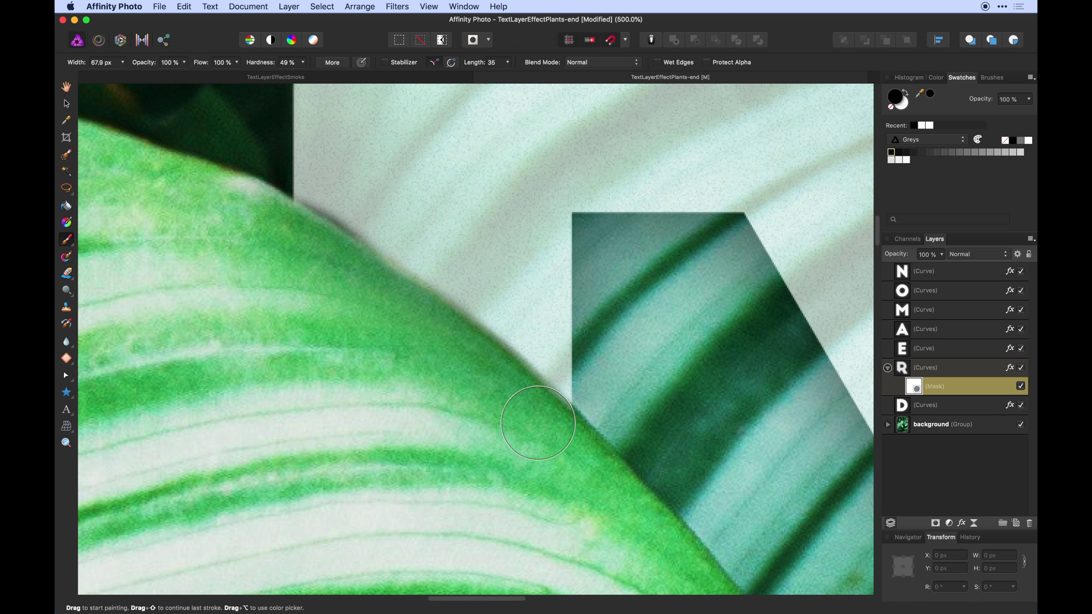
{"action": "left_click_drag", "start_coordinate": [394, 302], "coordinate": [329, 258]}
{"action": "left_click_drag", "start_coordinate": [447, 201], "coordinate": [403, 256]}
{"action": "key", "text": "super+z"}
{"action": "mouse_move", "coordinate": [362, 225]}
{"action": "left_mouse_down"}
{"action": "mouse_move", "coordinate": [323, 239]}
{"action": "mouse_move", "coordinate": [336, 212]}
{"action": "mouse_move", "coordinate": [309, 214]}
{"action": "left_mouse_up"}
{"action": "key", "text": "super+z"}
{"action": "key", "text": "super+z"}
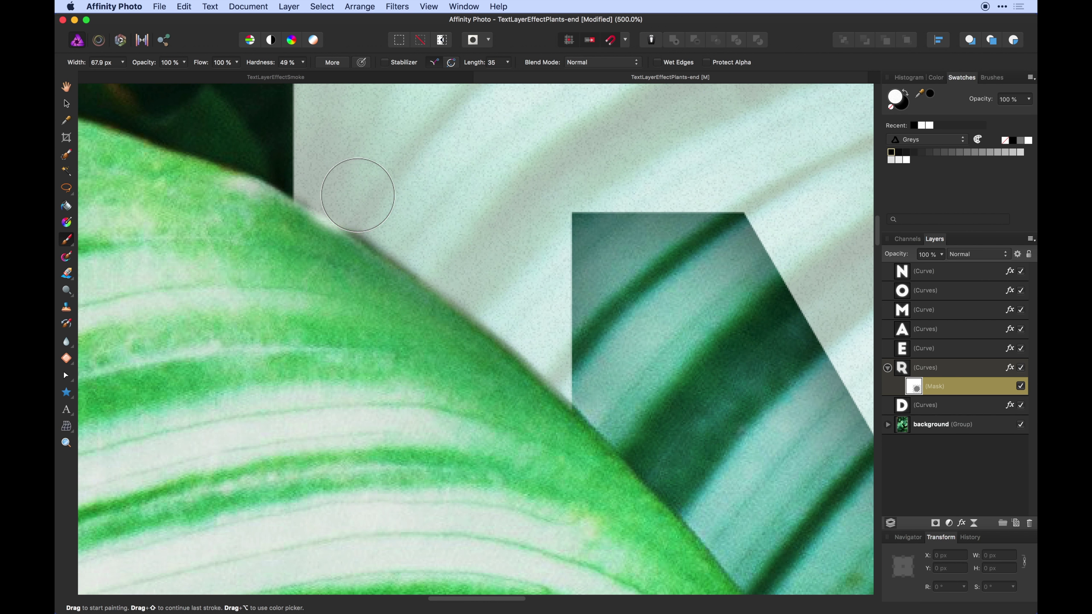
Step: Shrink the brush width to 25.6 px and paint white on the R's mask along the leaf edge
{"action": "key", "text": "bracketleft"}
{"action": "key", "text": "bracketleft"}
{"action": "key", "text": "bracketleft"}
{"action": "key", "text": "bracketleft"}
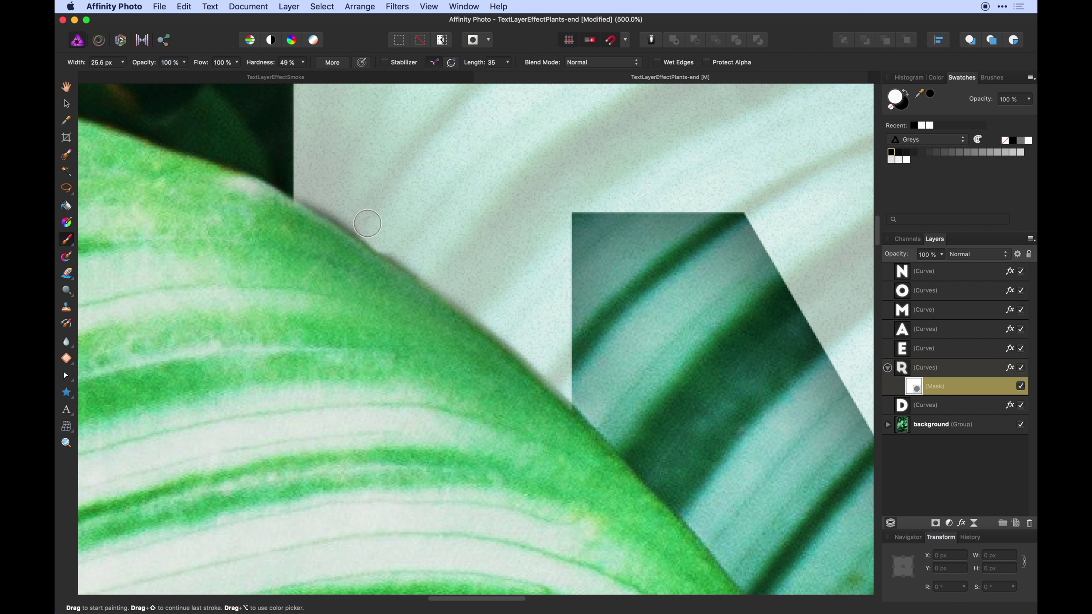
{"action": "mouse_move", "coordinate": [359, 217]}
{"action": "left_mouse_down"}
{"action": "mouse_move", "coordinate": [344, 207]}
{"action": "mouse_move", "coordinate": [576, 394]}
{"action": "left_mouse_up"}
Step: Restore the R layer's opacity to 100% and save the document
{"action": "key", "text": "super+0"}
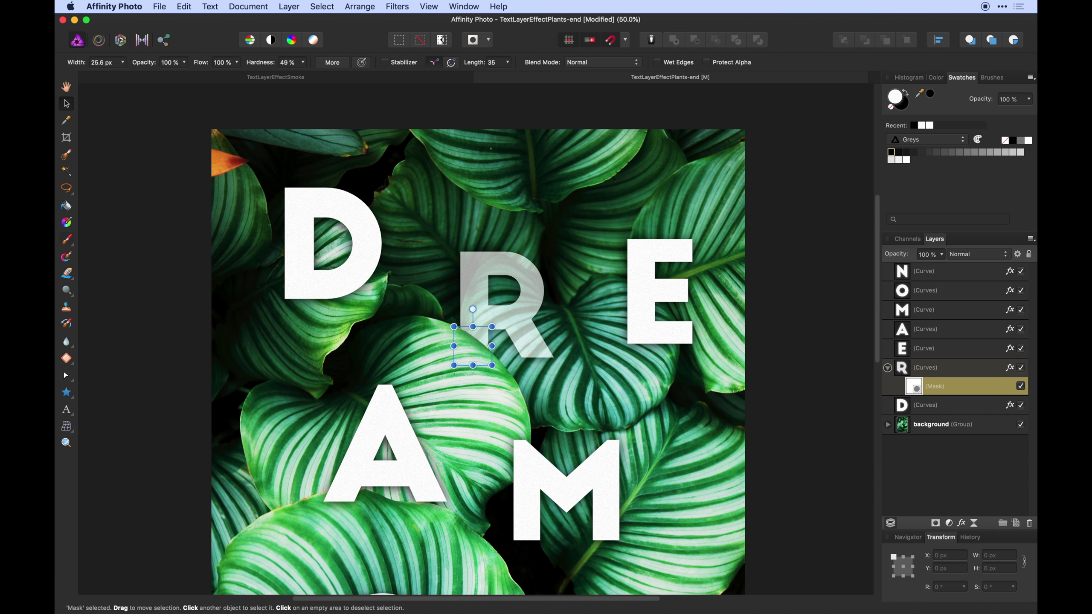
{"action": "left_click", "coordinate": [951, 368]}
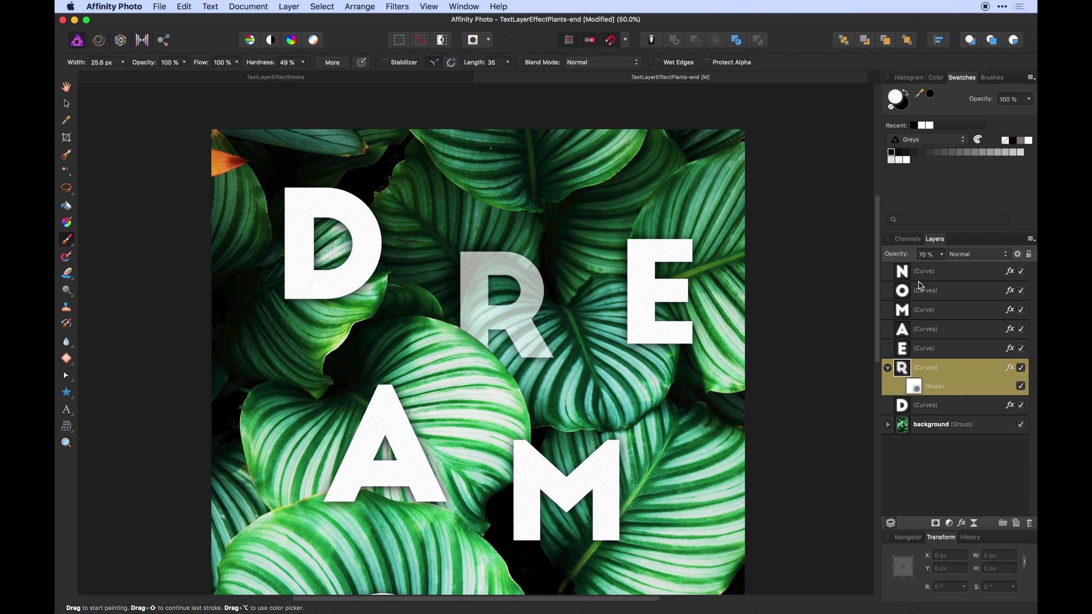
{"action": "left_click_drag", "start_coordinate": [897, 257], "coordinate": [1002, 252]}
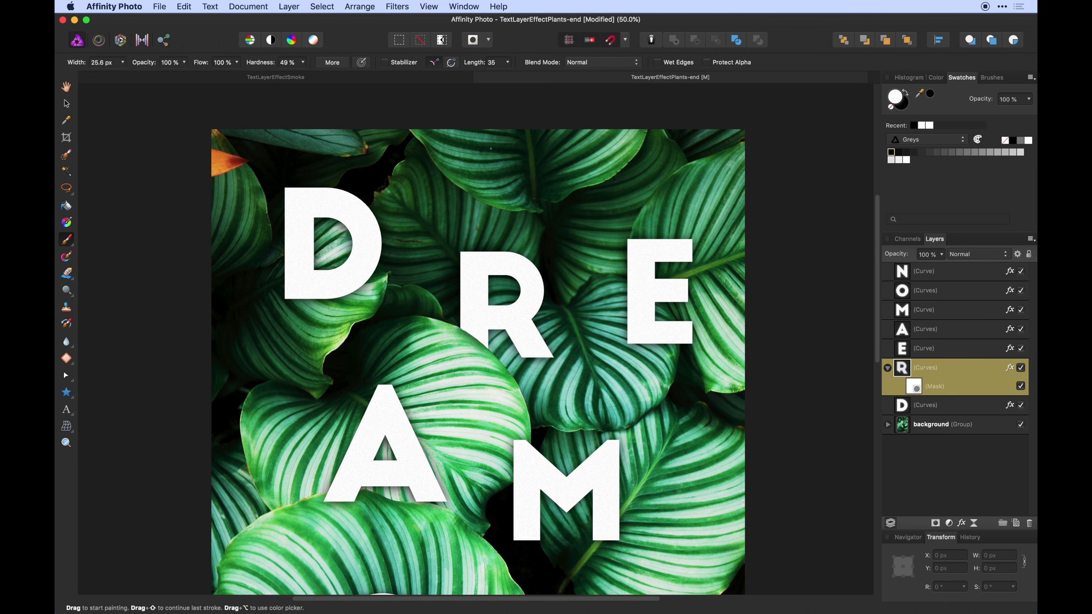
{"action": "key", "text": "space"}
{"action": "left_click_drag", "start_coordinate": [634, 385], "coordinate": [621, 292]}
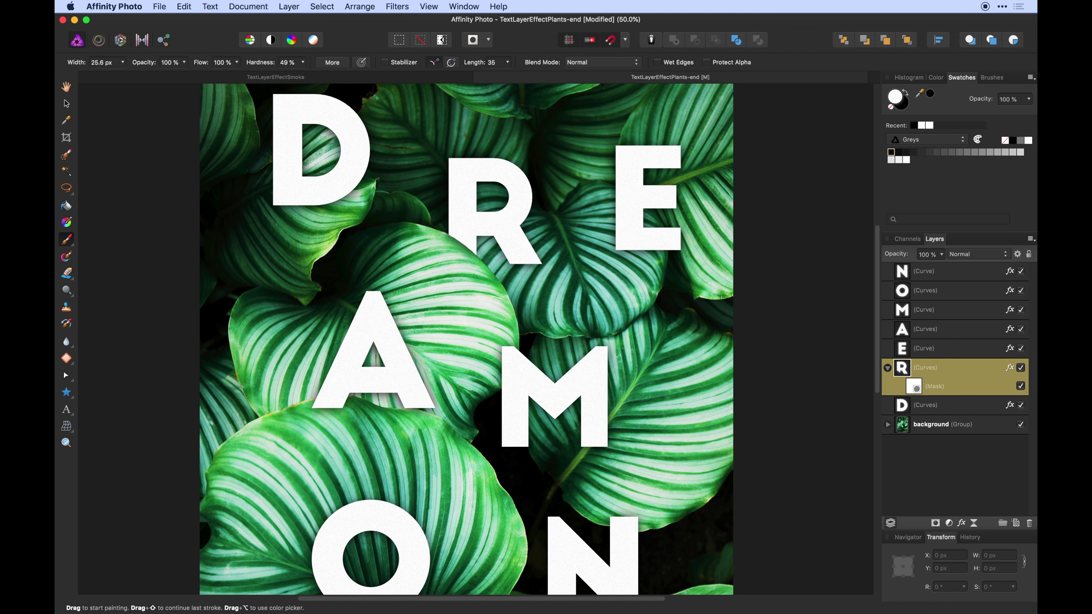
{"action": "key", "text": "super+s"}
Step: Look at the finished poster in the TextLayerEffectSmoke document and return to TextLayerEffectPlants-end
{"action": "scroll", "coordinate": [620, 292], "scroll_direction": "up", "scroll_amount": 1}
{"action": "left_click", "coordinate": [387, 78]}
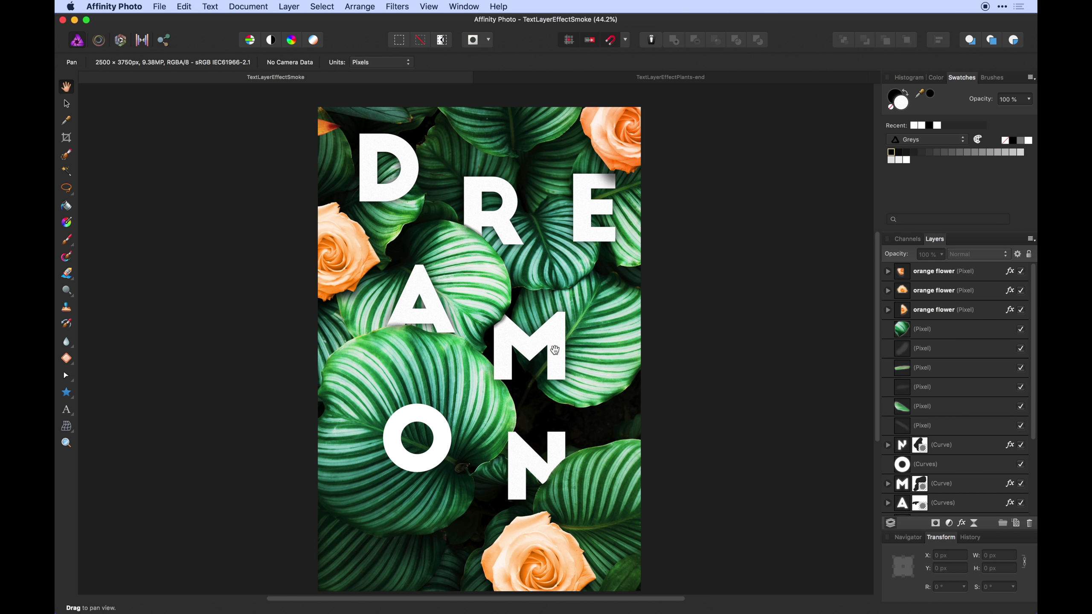
{"action": "left_click", "coordinate": [652, 79]}
{"action": "key", "text": "v"}
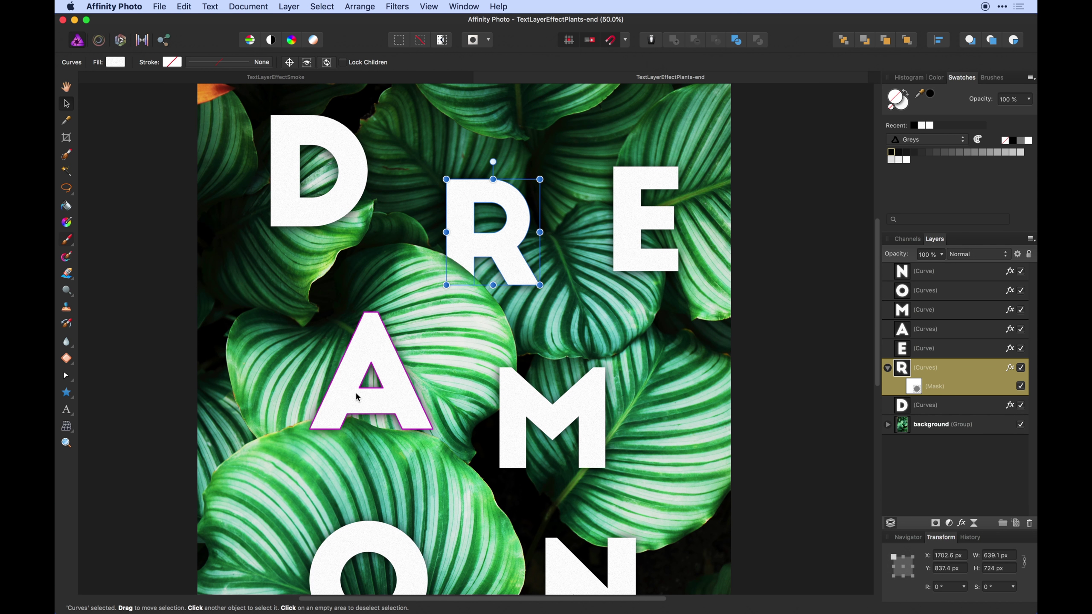
Step: Set the A layer's opacity to 80%, add a mask to it, and ready the Paint Brush
{"action": "left_click", "coordinate": [356, 397]}
{"action": "scroll", "coordinate": [357, 398], "scroll_direction": "down", "scroll_amount": 3}
{"action": "key", "text": "super+plus"}
{"action": "key", "text": "super+plus"}
{"action": "key", "text": "8"}
{"action": "key", "text": "super+m"}
{"action": "key", "text": "b"}
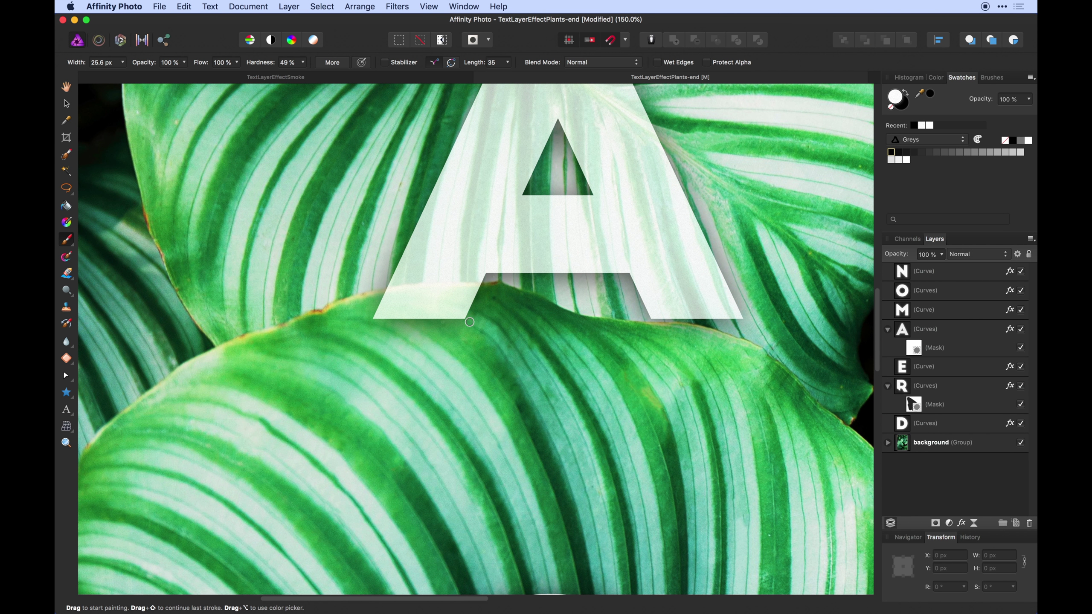
Step: Enlarge the brush to 37.3 px and paint black on the A's mask where its left foot overlaps the lower leaf
{"action": "key", "text": "bracketright"}
{"action": "key", "text": "bracketright"}
{"action": "key", "text": "bracketright"}
{"action": "key", "text": "bracketright"}
{"action": "left_click", "coordinate": [906, 92]}
{"action": "mouse_move", "coordinate": [456, 324]}
{"action": "left_mouse_down"}
{"action": "mouse_move", "coordinate": [382, 337]}
{"action": "mouse_move", "coordinate": [479, 303]}
{"action": "left_mouse_up"}
{"action": "key", "text": "super+plus"}
{"action": "key", "text": "super+minus"}
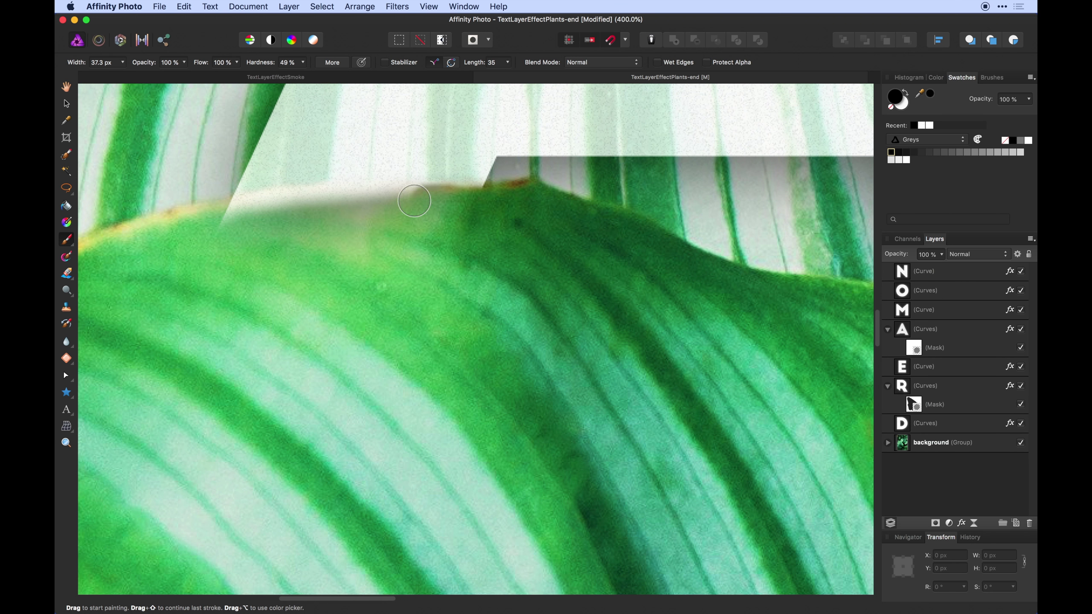
Step: Remove the stray dab from the A's crossbar and restore the A layer's opacity to 100%
{"action": "key", "text": "super+minus"}
{"action": "key", "text": "v"}
{"action": "left_click", "coordinate": [942, 329]}
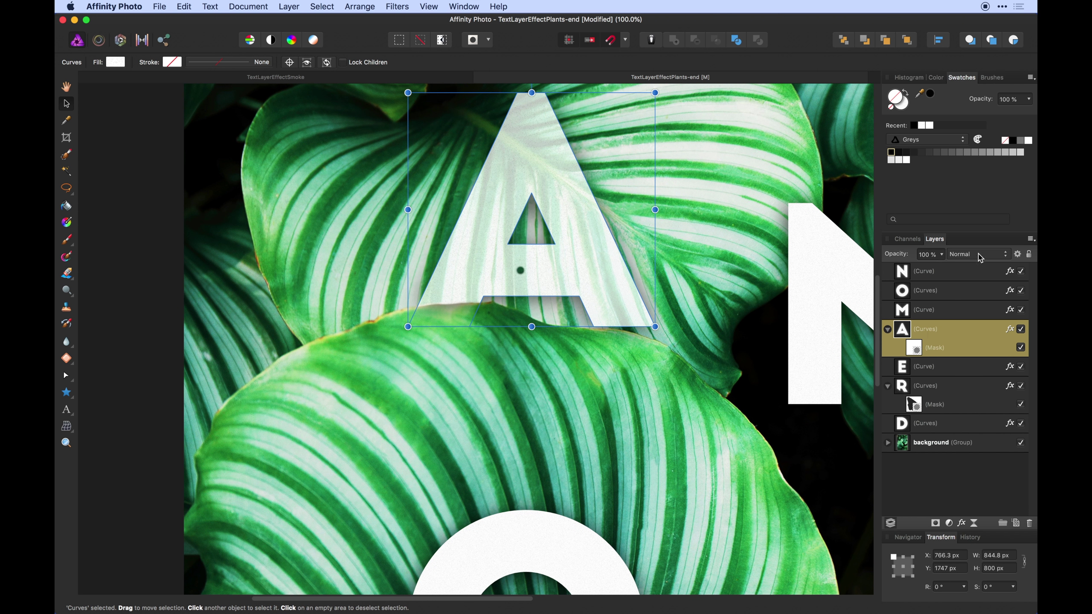
{"action": "left_click", "coordinate": [937, 386]}
{"action": "left_click", "coordinate": [905, 330]}
{"action": "key", "text": "b"}
{"action": "key", "text": "super+z"}
{"action": "key", "text": "super+z"}
{"action": "key", "text": "super+z"}
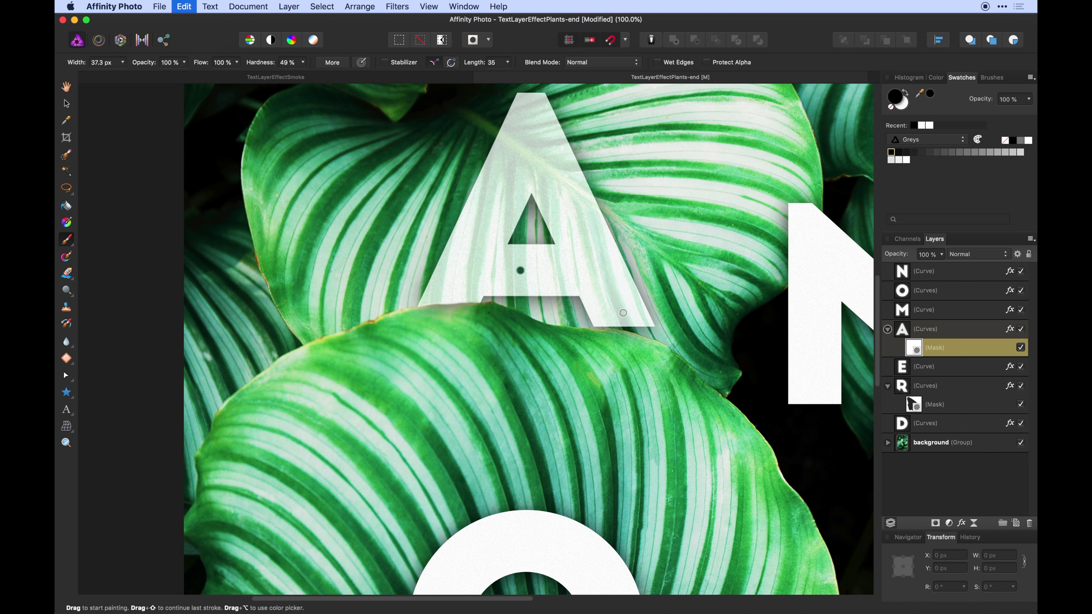
{"action": "key", "text": "super+minus"}
{"action": "key", "text": "super+shift+s"}
{"action": "left_click", "coordinate": [663, 359]}
{"action": "key", "text": "super+z"}
{"action": "key", "text": "super+z"}
{"action": "key", "text": "super+z"}
{"action": "key", "text": "super+minus"}
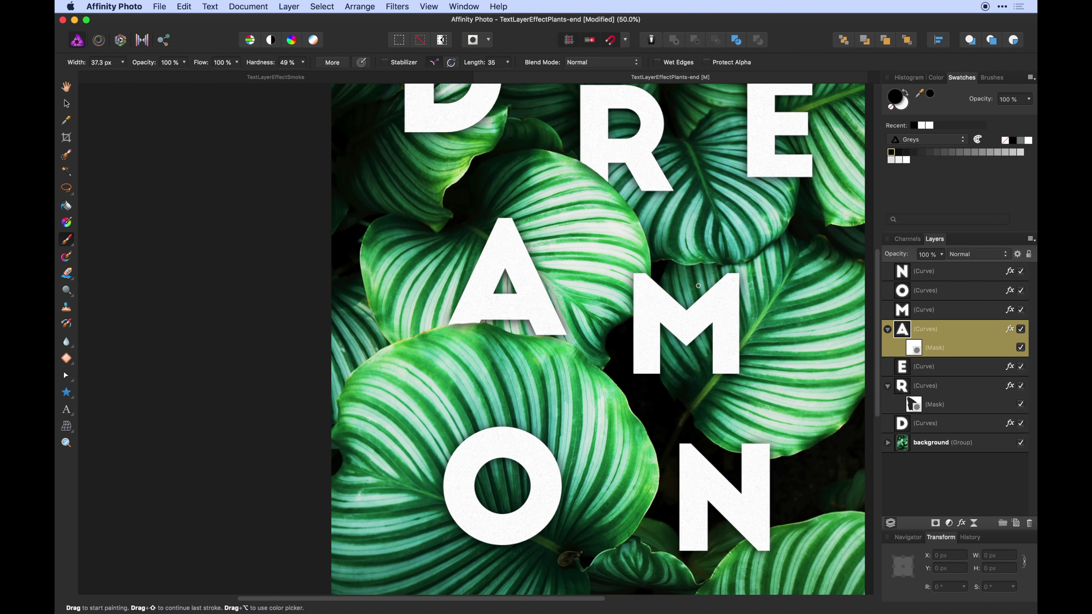
Step: Add a mask to the M, lower its opacity to show the leaf beneath, and undo the stroke on the stray pixel layer
{"action": "key", "text": "super+plus"}
{"action": "key", "text": "super+plus"}
{"action": "key", "text": "super+plus"}
{"action": "mouse_move", "coordinate": [845, 347]}
{"action": "left_mouse_down"}
{"action": "mouse_move", "coordinate": [468, 201]}
{"action": "mouse_move", "coordinate": [540, 557]}
{"action": "left_mouse_up"}
{"action": "left_click", "coordinate": [923, 310]}
{"action": "left_click", "coordinate": [935, 523]}
{"action": "left_click", "coordinate": [923, 310]}
{"action": "key", "text": "b"}
{"action": "key", "text": "super+z"}
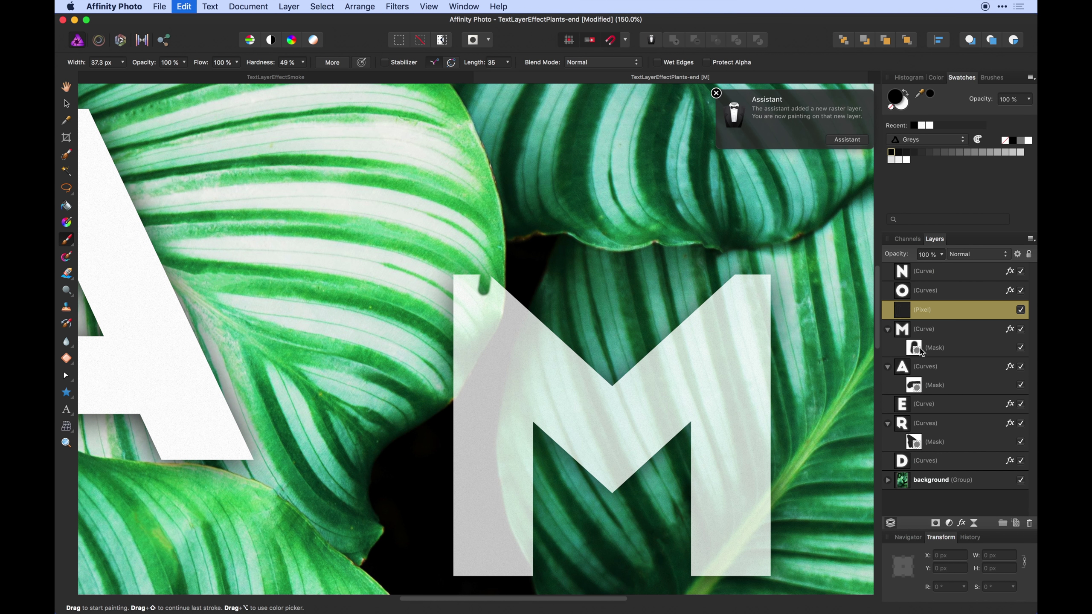
Step: Paint black on the M's mask where its upper-left corner overlaps the leaf, and restore the M's opacity to 100%
{"action": "left_click", "coordinate": [914, 329]}
{"action": "mouse_move", "coordinate": [466, 282]}
{"action": "left_mouse_down"}
{"action": "mouse_move", "coordinate": [459, 303]}
{"action": "mouse_move", "coordinate": [494, 289]}
{"action": "mouse_move", "coordinate": [485, 315]}
{"action": "mouse_move", "coordinate": [450, 279]}
{"action": "mouse_move", "coordinate": [453, 386]}
{"action": "mouse_move", "coordinate": [497, 308]}
{"action": "mouse_move", "coordinate": [463, 372]}
{"action": "mouse_move", "coordinate": [464, 323]}
{"action": "left_mouse_up"}
{"action": "key", "text": "super+minus"}
{"action": "key", "text": "super+minus"}
{"action": "key", "text": "super+minus"}
{"action": "key", "text": "super+minus"}
{"action": "key", "text": "v"}
{"action": "left_click", "coordinate": [924, 310]}
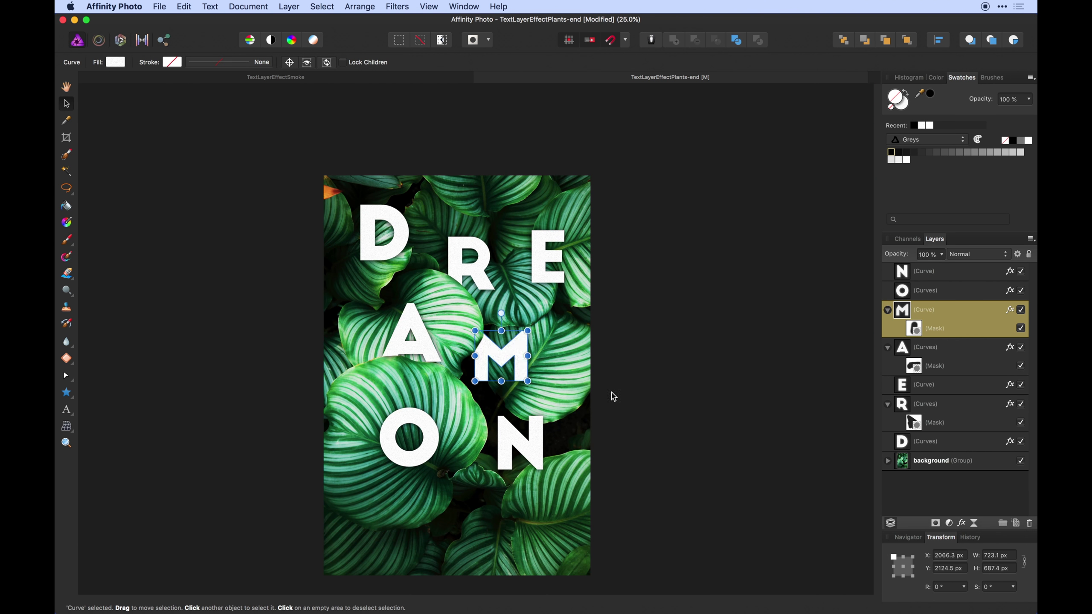
Step: Add a mask to the N, set the N's opacity to 80%, and ready the black Paint Brush on its mask
{"action": "left_click", "coordinate": [612, 395]}
{"action": "key", "text": "super+plus"}
{"action": "key", "text": "super+plus"}
{"action": "key", "text": "super+plus"}
{"action": "key", "text": "super+plus"}
{"action": "scroll", "coordinate": [485, 427], "scroll_direction": "down", "scroll_amount": 10}
{"action": "key", "text": "b"}
{"action": "left_click", "coordinate": [935, 523]}
{"action": "left_click", "coordinate": [914, 291]}
{"action": "key", "text": "x"}
{"action": "left_click", "coordinate": [924, 271]}
{"action": "key", "text": "8"}
{"action": "left_click", "coordinate": [914, 290]}
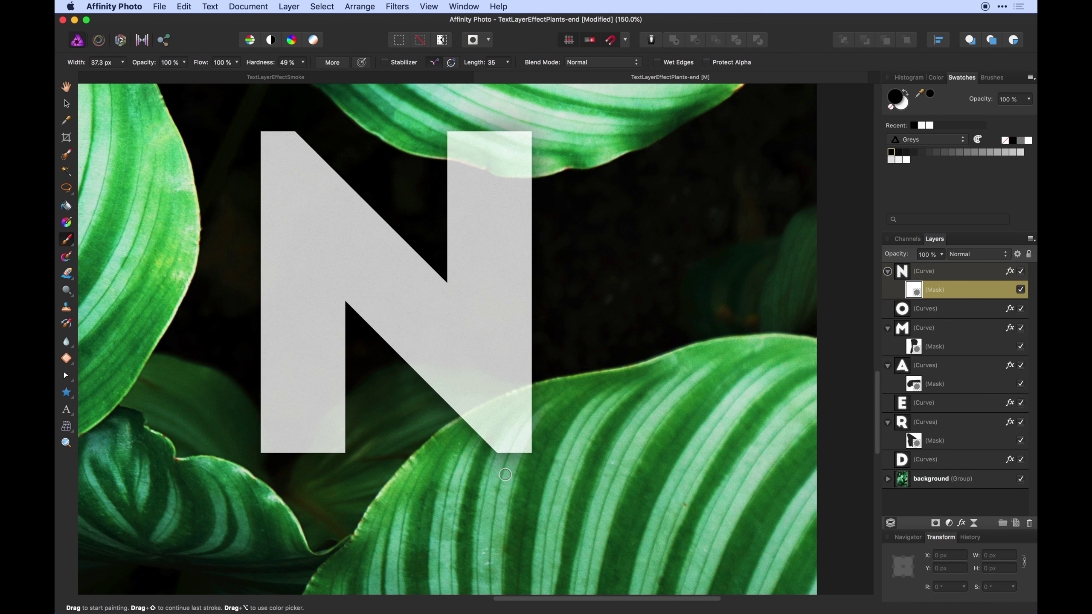
Step: Paint black on the N's mask to hide its lower-right corner behind the leaf, following the leaf's edge closely
{"action": "mouse_move", "coordinate": [527, 424]}
{"action": "left_mouse_down"}
{"action": "mouse_move", "coordinate": [486, 432]}
{"action": "mouse_move", "coordinate": [506, 408]}
{"action": "left_mouse_up"}
{"action": "key", "text": "super+plus"}
{"action": "key", "text": "super+plus"}
{"action": "key", "text": "super+plus"}
{"action": "scroll", "coordinate": [507, 409], "scroll_direction": "down", "scroll_amount": 5}
{"action": "mouse_move", "coordinate": [590, 270]}
{"action": "left_mouse_down"}
{"action": "mouse_move", "coordinate": [420, 341]}
{"action": "mouse_move", "coordinate": [607, 261]}
{"action": "left_mouse_up"}
Step: Restore the N layer's opacity to 100% and save the document
{"action": "key", "text": "super+minus"}
{"action": "key", "text": "super+minus"}
{"action": "key", "text": "super+minus"}
{"action": "key", "text": "v"}
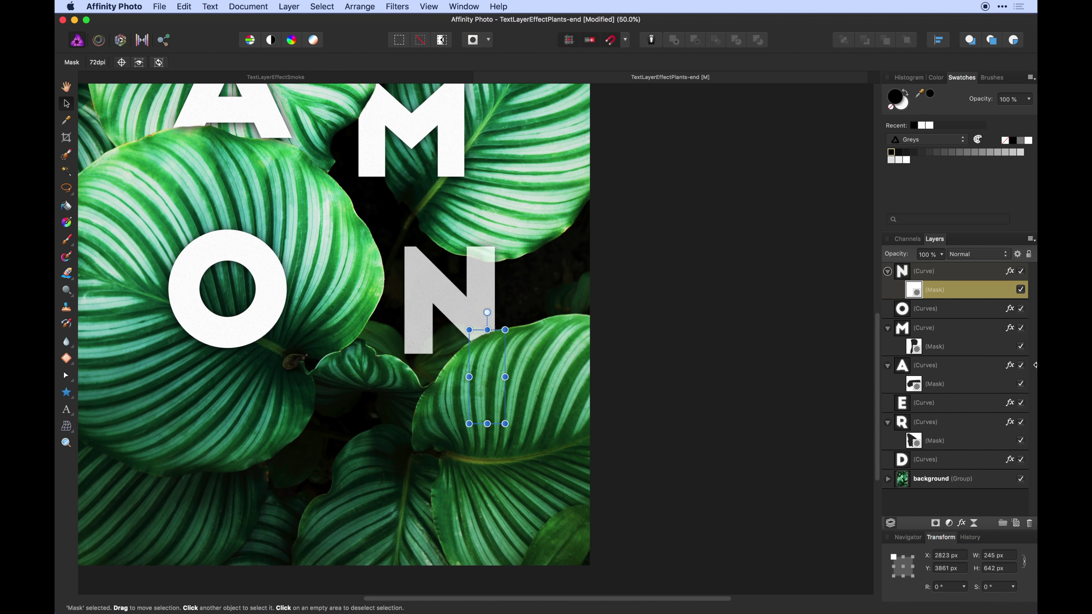
{"action": "left_click", "coordinate": [924, 271]}
{"action": "scroll", "coordinate": [807, 321], "scroll_direction": "up", "scroll_amount": 5}
{"action": "key", "text": "0"}
{"action": "key", "text": "super+s"}
Step: Inspect the whole poster and check up close how the masked letters meet the leaves
{"action": "key", "text": "super+minus"}
{"action": "left_click", "coordinate": [666, 266]}
{"action": "left_click_drag", "start_coordinate": [664, 285], "coordinate": [626, 372]}
{"action": "key", "text": "super+plus"}
{"action": "left_click_drag", "start_coordinate": [623, 487], "coordinate": [626, 292]}
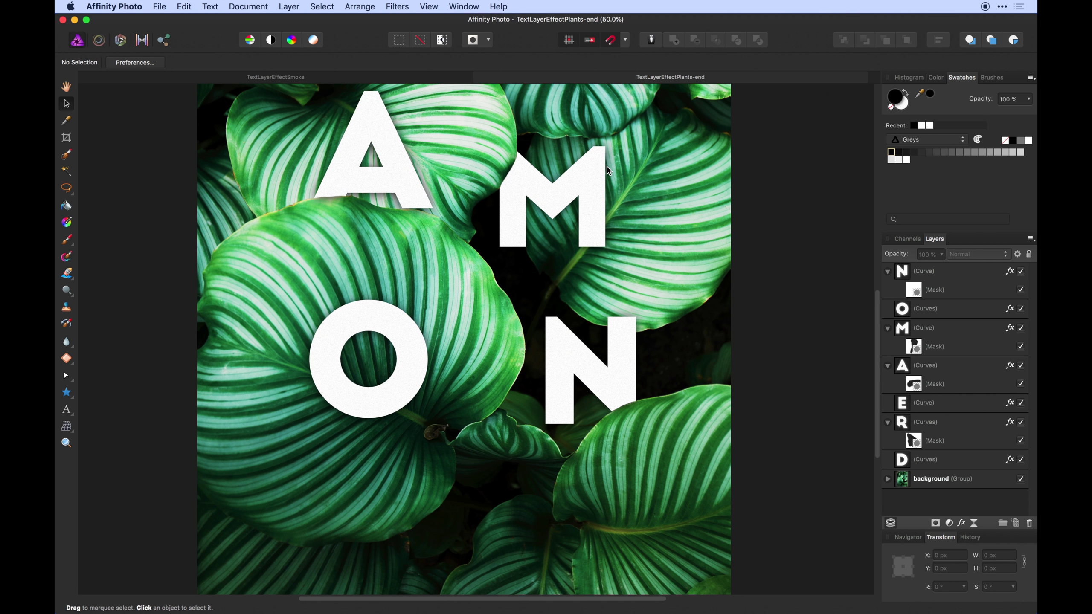
{"action": "key", "text": "super+minus"}
{"action": "left_click_drag", "start_coordinate": [577, 239], "coordinate": [598, 260]}
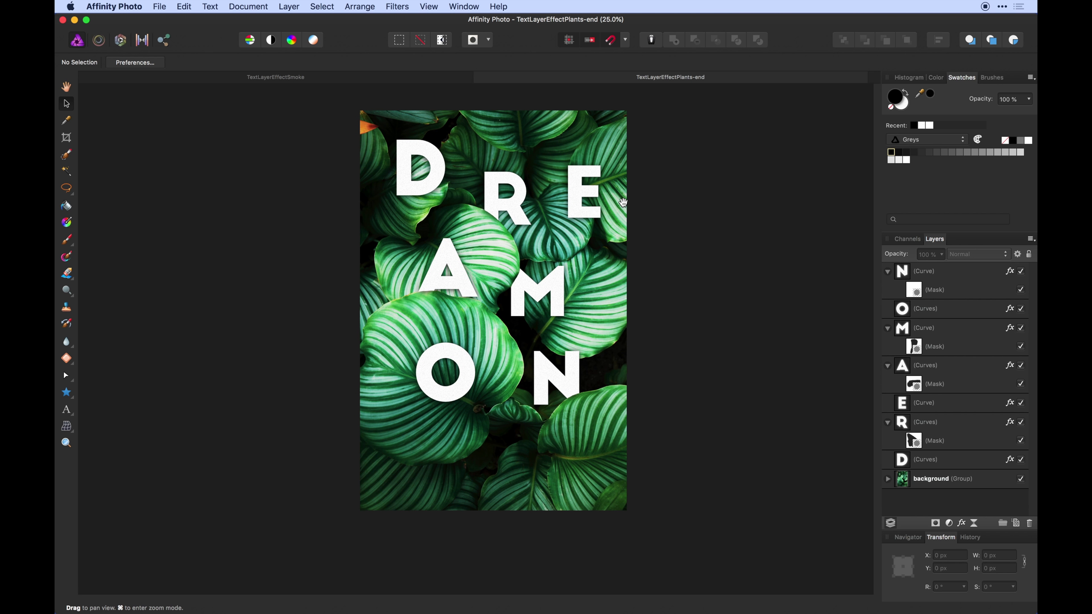
{"action": "left_click", "coordinate": [492, 209]}
{"action": "left_click", "coordinate": [621, 216]}
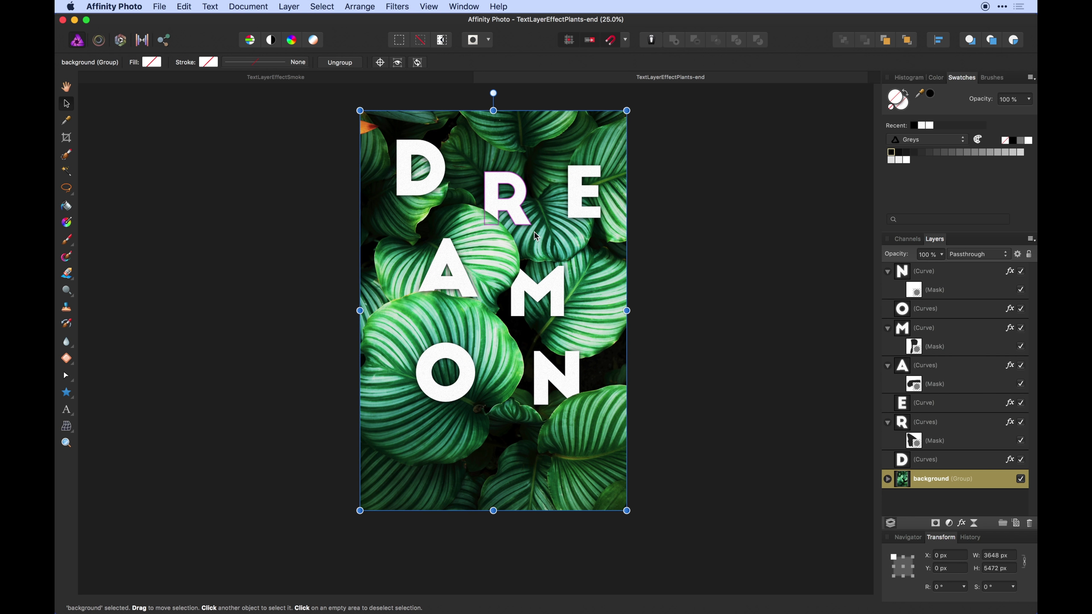
{"action": "left_click", "coordinate": [663, 214]}
{"action": "key", "text": "super+equal"}
{"action": "key", "text": "super+equal"}
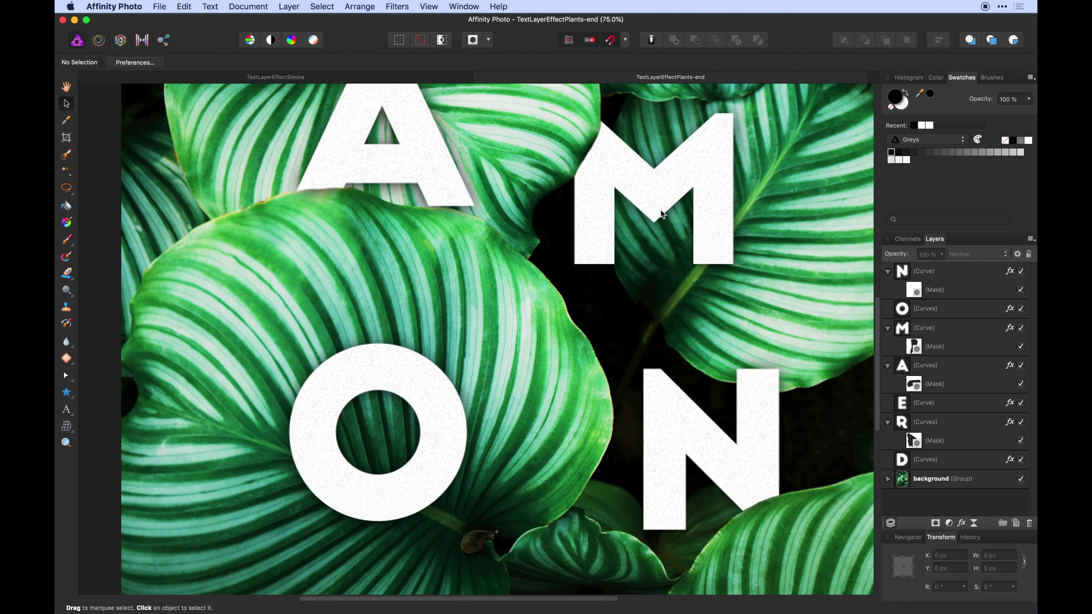
{"action": "key", "text": "space"}
{"action": "left_click_drag", "start_coordinate": [461, 232], "coordinate": [674, 452]}
{"action": "left_click_drag", "start_coordinate": [644, 370], "coordinate": [635, 346]}
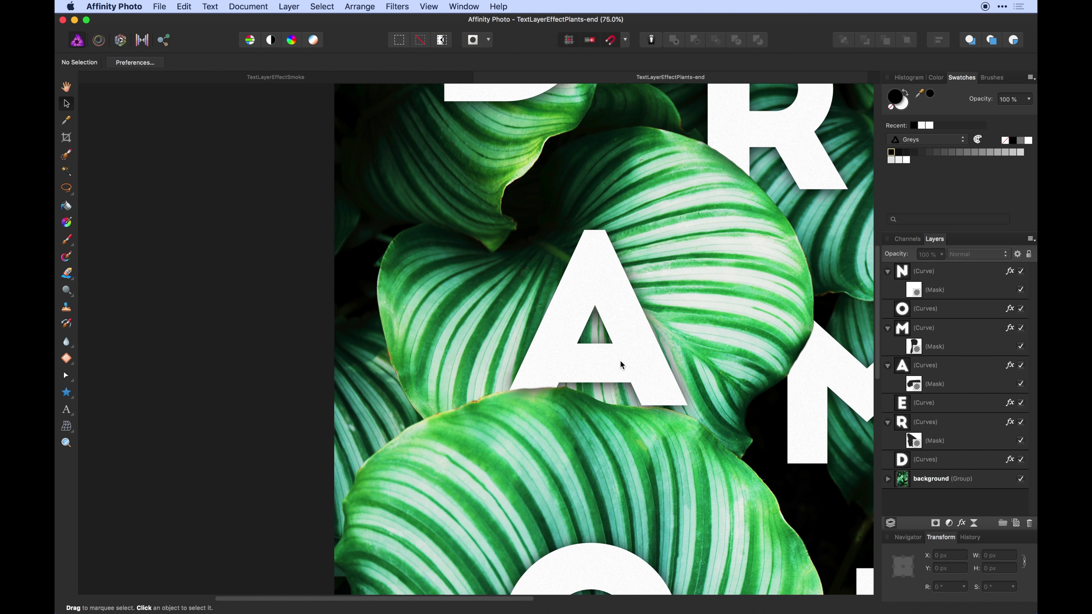
{"action": "left_click", "coordinate": [617, 421]}
{"action": "key", "text": "space"}
{"action": "left_click_drag", "start_coordinate": [657, 465], "coordinate": [572, 369]}
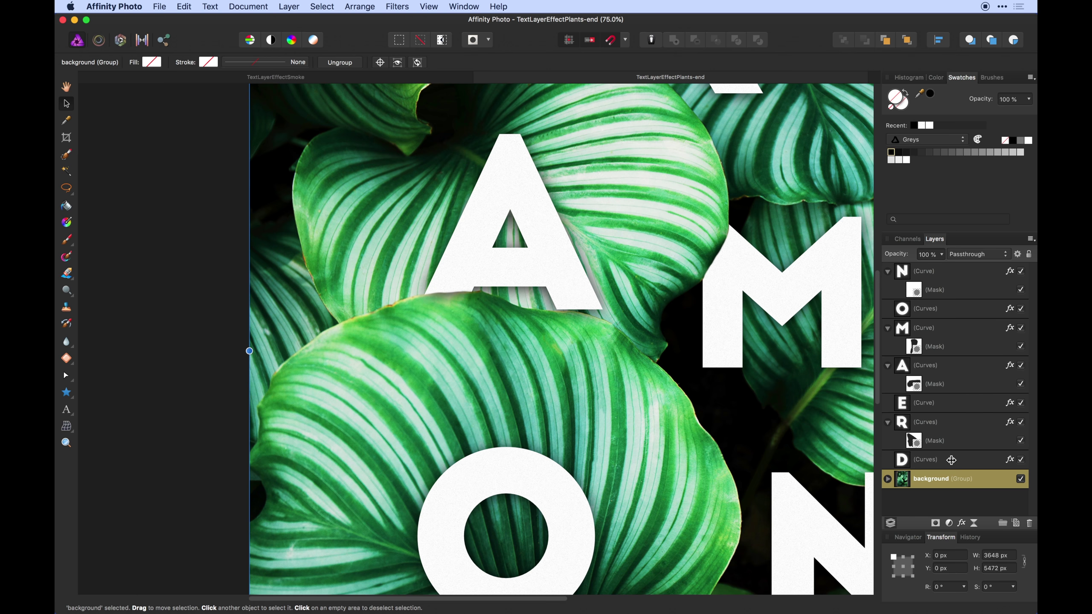
Step: Group all the letter layers under the name "letters" and select the background group
{"action": "left_click", "coordinate": [951, 459]}
{"action": "left_click", "coordinate": [936, 276], "text": "shift"}
{"action": "key", "text": "super+g"}
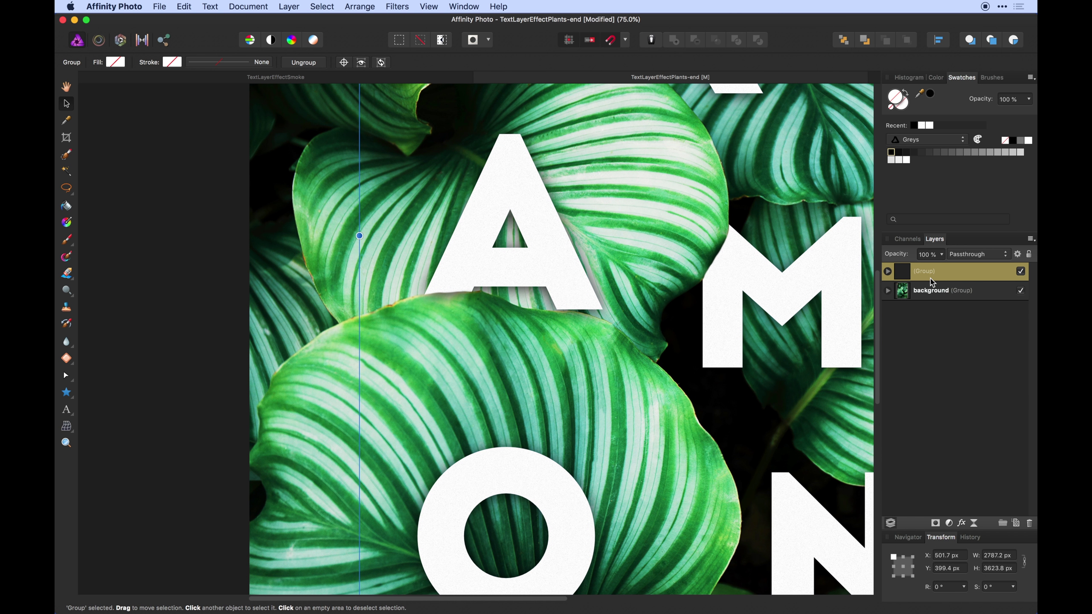
{"action": "double_click", "coordinate": [926, 271]}
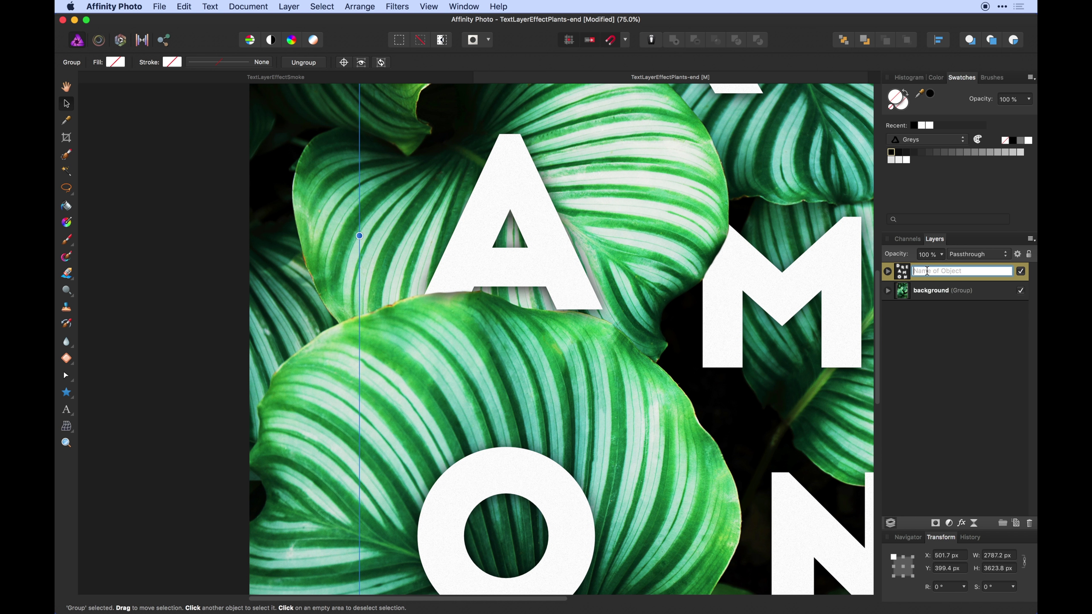
{"action": "type", "text": "letters"}
{"action": "key", "text": "Return"}
{"action": "left_click", "coordinate": [933, 296]}
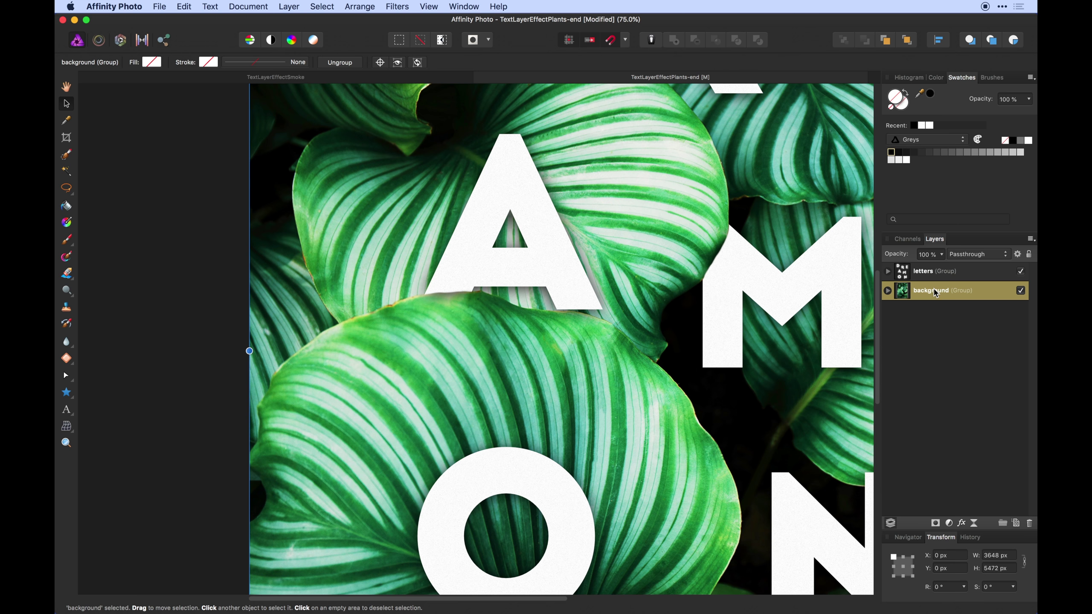
Step: Draw the lower side of a Pen curve on the leaf, just beneath the A's left foot
{"action": "scroll", "coordinate": [490, 339], "scroll_direction": "up", "scroll_amount": 4}
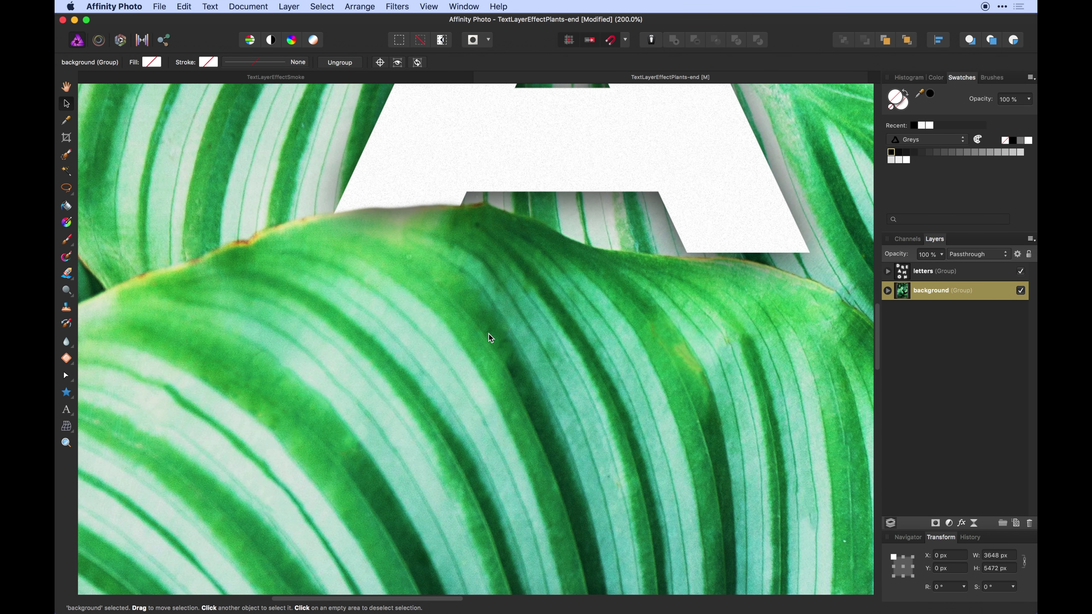
{"action": "key", "text": "space"}
{"action": "left_click_drag", "start_coordinate": [463, 297], "coordinate": [539, 371]}
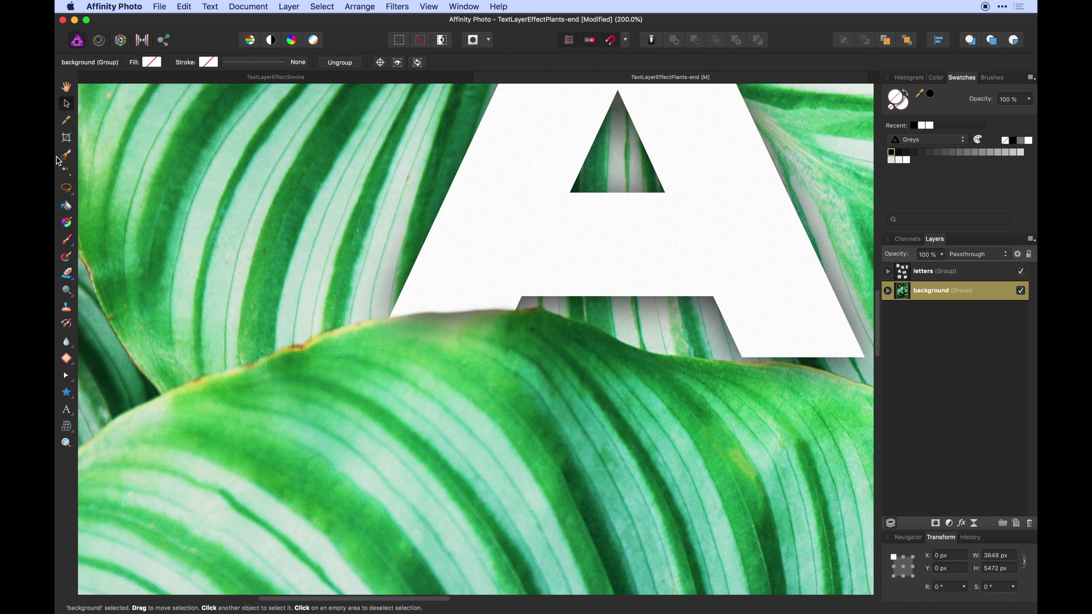
{"action": "left_click", "coordinate": [70, 379]}
{"action": "left_click", "coordinate": [124, 377]}
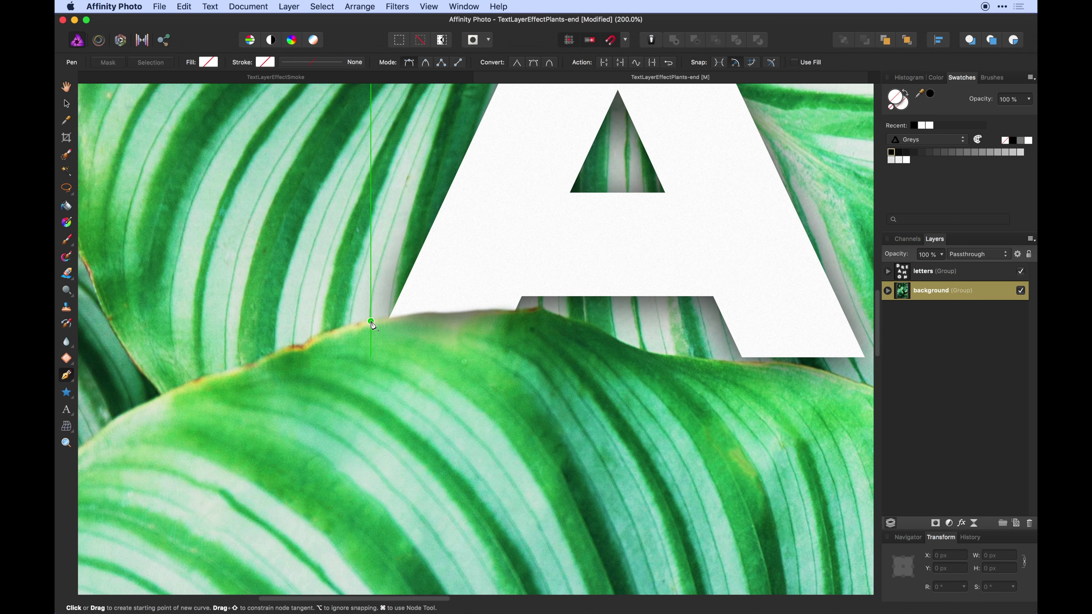
{"action": "left_click", "coordinate": [370, 322]}
{"action": "left_click_drag", "start_coordinate": [375, 335], "coordinate": [521, 314]}
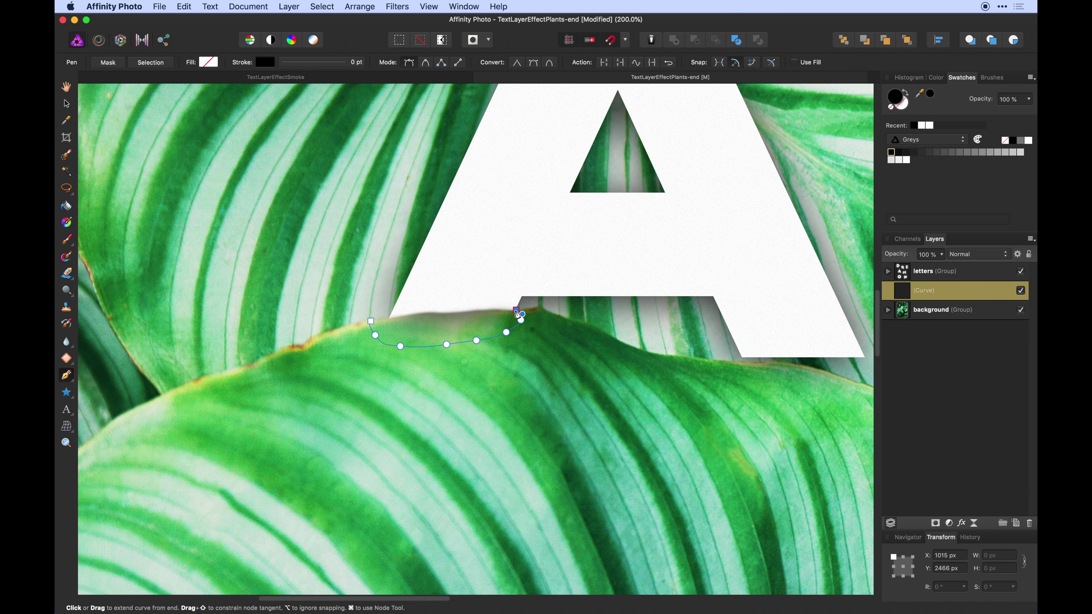
Step: Continue the curve back along the leaf's upper edge beneath the A and close it at its starting node
{"action": "left_click", "coordinate": [517, 310]}
{"action": "left_click", "coordinate": [494, 310]}
{"action": "left_click", "coordinate": [475, 311]}
{"action": "left_click", "coordinate": [457, 312]}
{"action": "left_click", "coordinate": [434, 312]}
{"action": "left_click", "coordinate": [419, 312]}
{"action": "left_click", "coordinate": [401, 316]}
{"action": "left_click", "coordinate": [384, 319]}
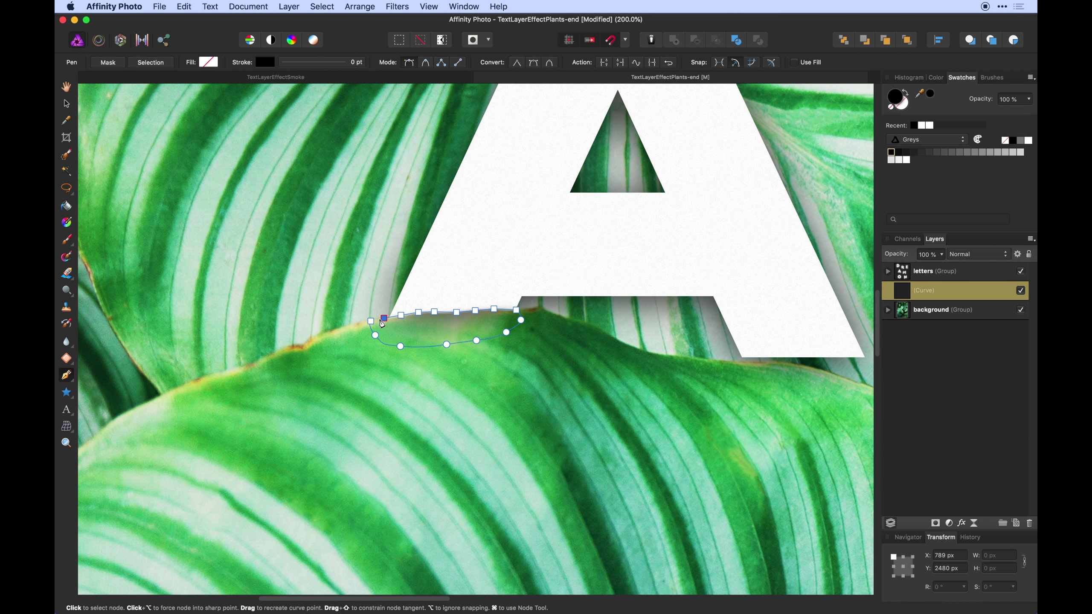
{"action": "left_click", "coordinate": [371, 323]}
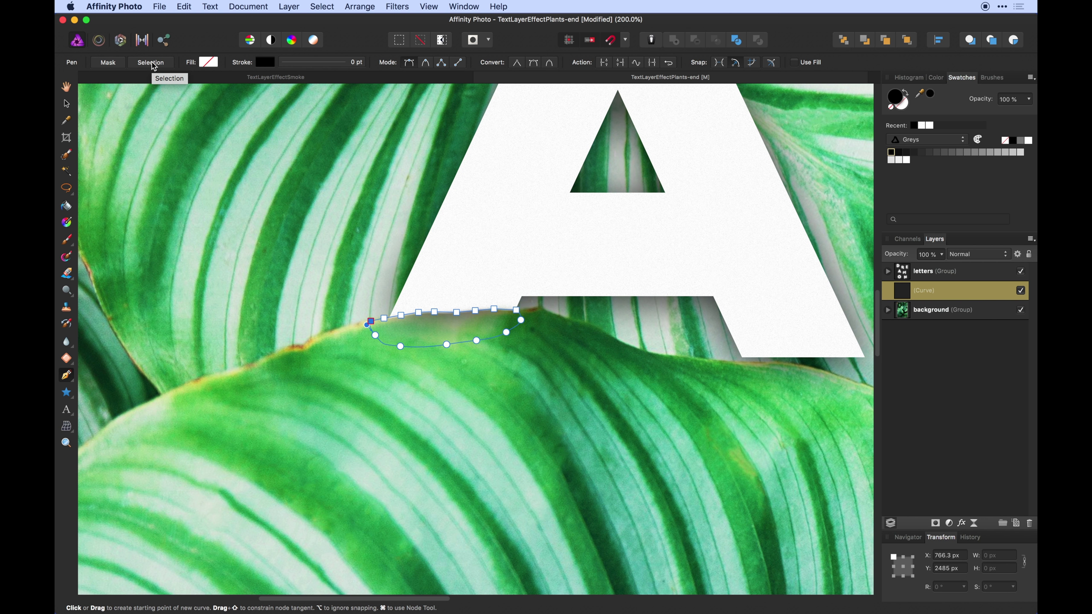
Step: Convert the curve to a selection, paste a merged copy of that leaf area as a new layer, and deselect
{"action": "left_click", "coordinate": [153, 63]}
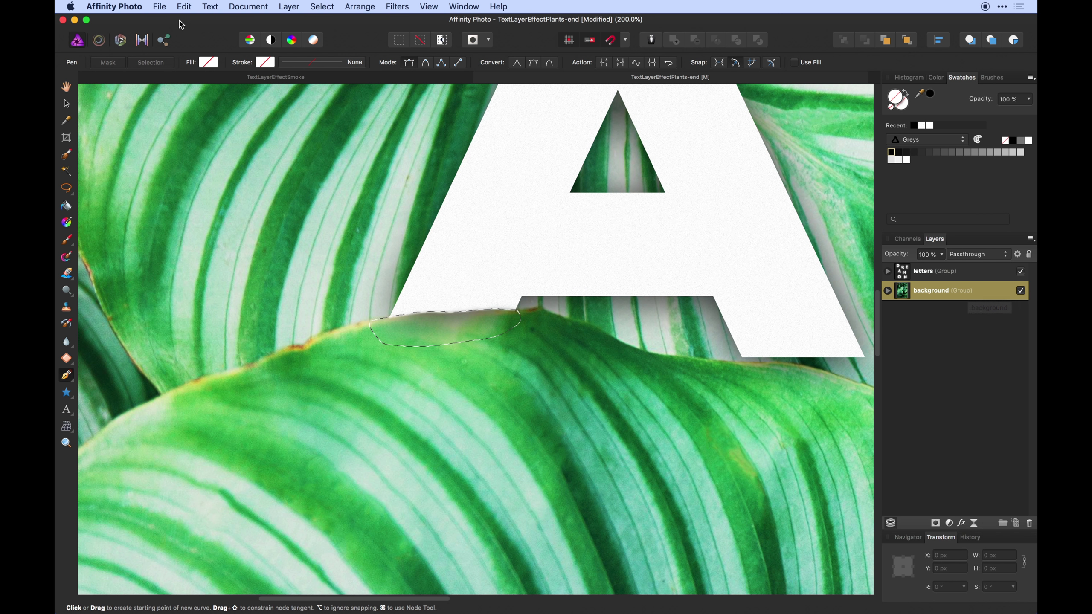
{"action": "left_click", "coordinate": [184, 6]}
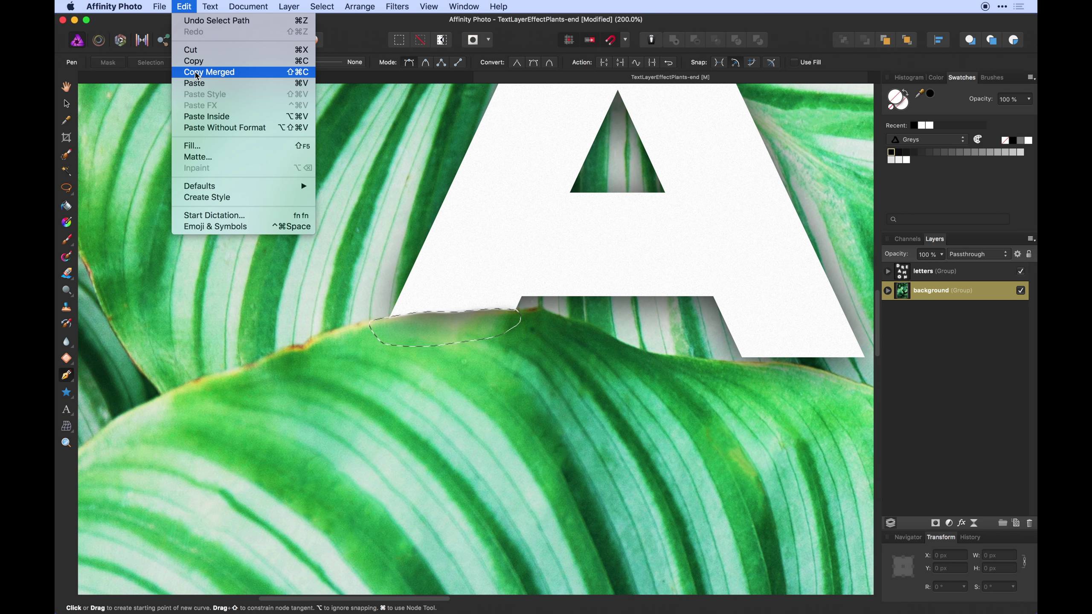
{"action": "left_click", "coordinate": [196, 73]}
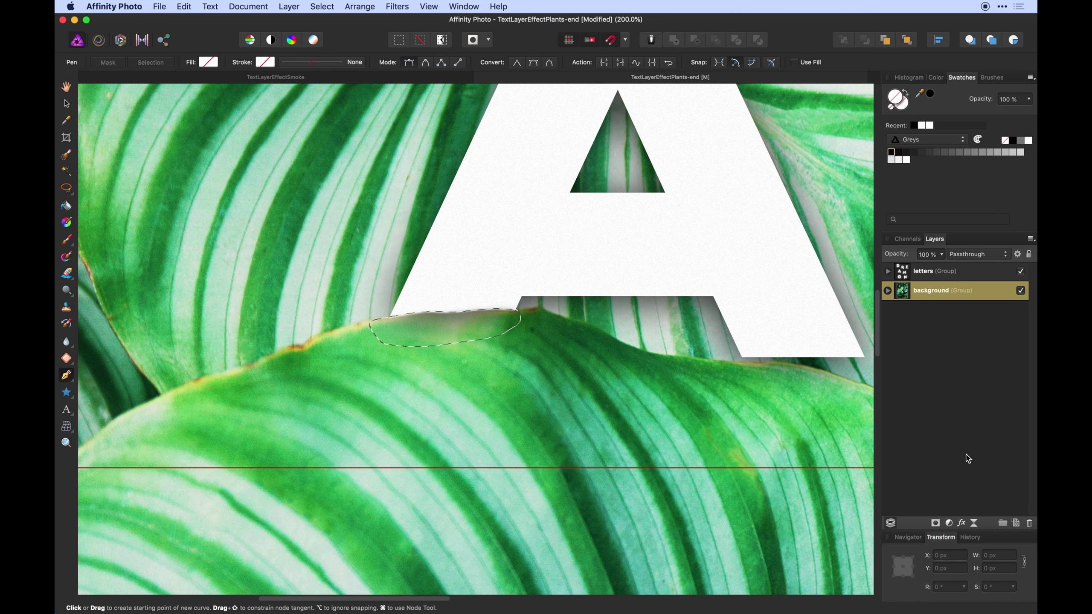
{"action": "key", "text": "super+v"}
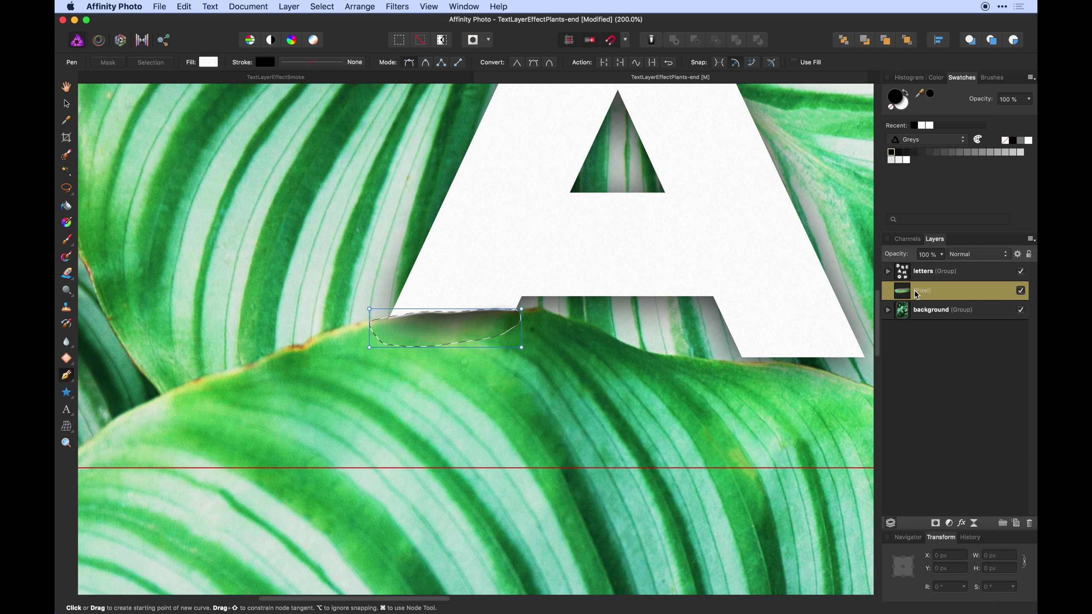
{"action": "key", "text": "super+d"}
Step: Check the pasted leaf patch on its own by temporarily hiding the background group, and look inside that group
{"action": "left_click", "coordinate": [1020, 310]}
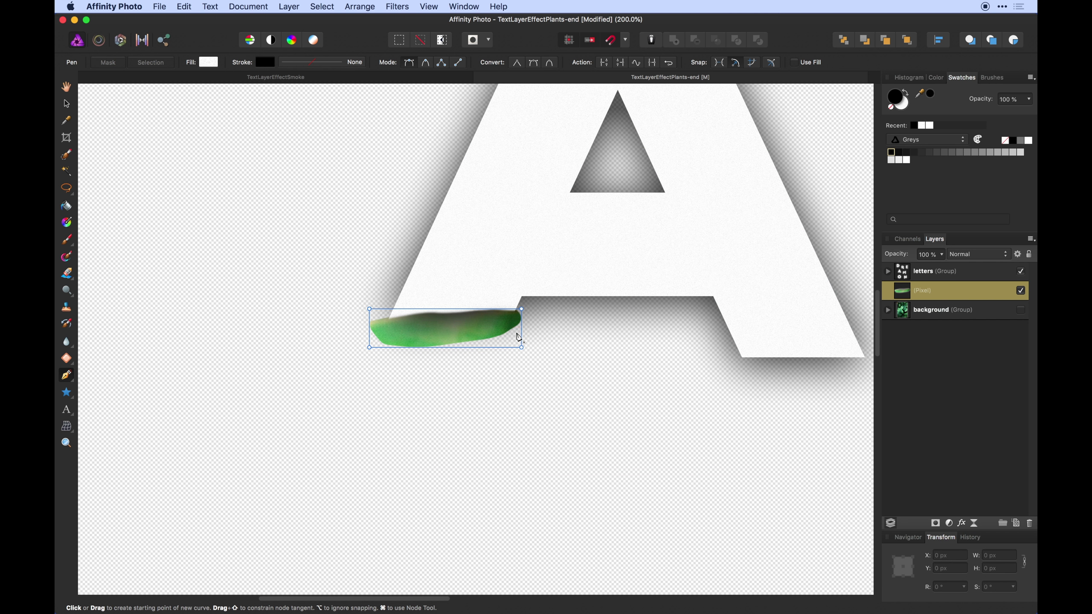
{"action": "key", "text": "v"}
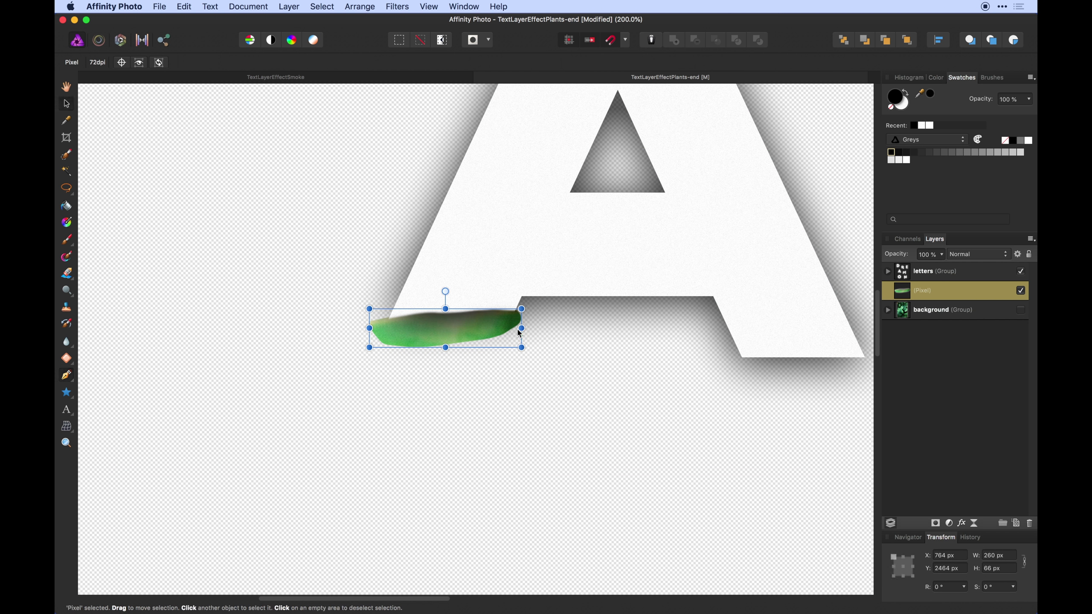
{"action": "left_click", "coordinate": [1020, 311]}
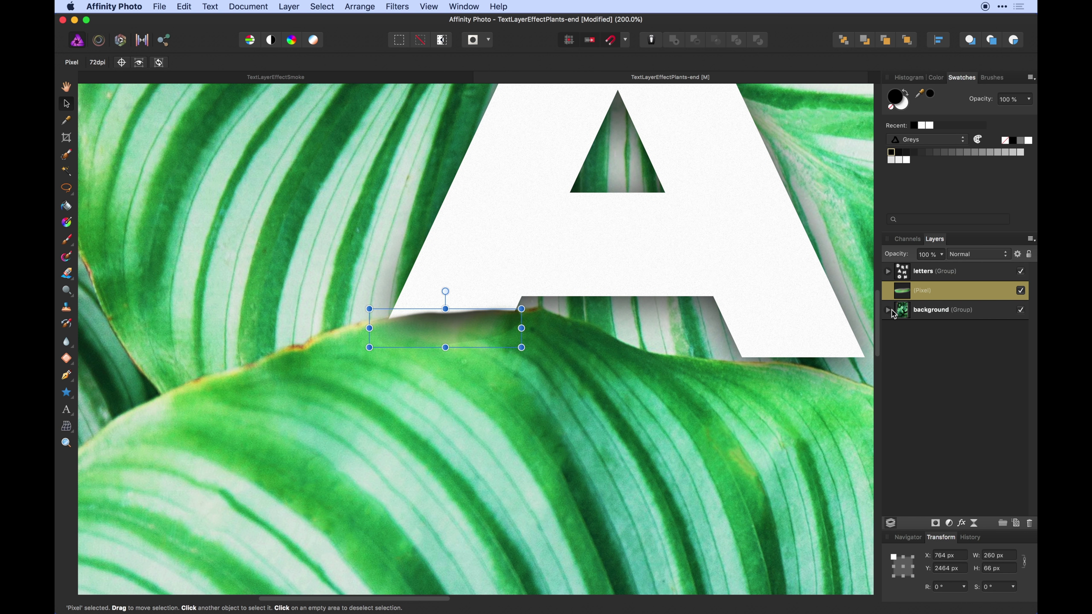
{"action": "left_click", "coordinate": [888, 310]}
{"action": "left_click", "coordinate": [953, 323]}
{"action": "left_click", "coordinate": [498, 336]}
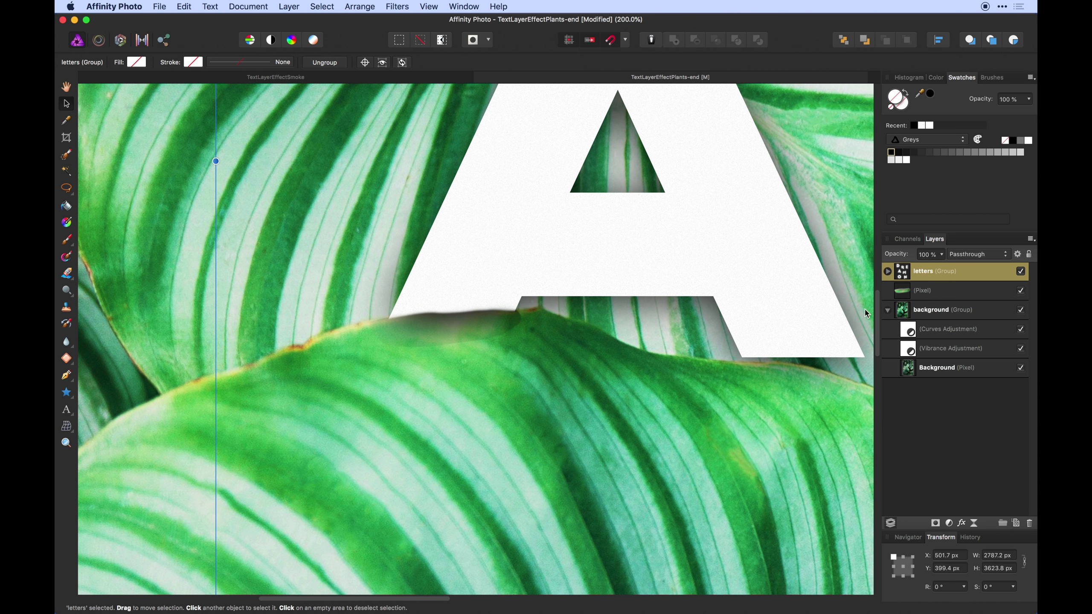
Step: Add a mask to the pasted leaf patch layer and switch to the Paint Brush
{"action": "left_click", "coordinate": [922, 293]}
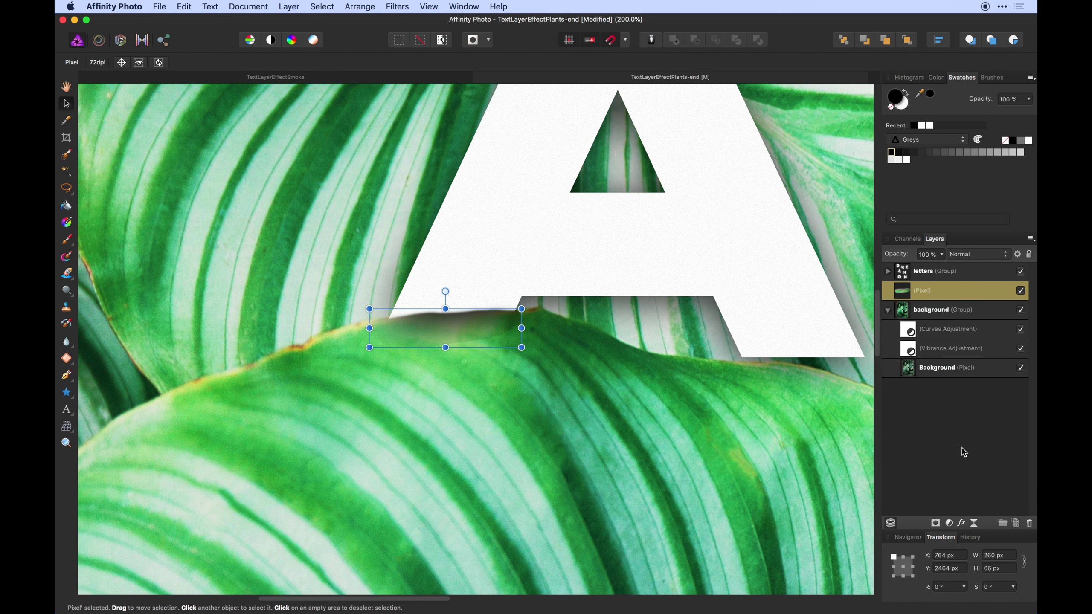
{"action": "left_click", "coordinate": [936, 523]}
{"action": "key", "text": "b"}
{"action": "left_click_drag", "start_coordinate": [499, 342], "coordinate": [448, 347]}
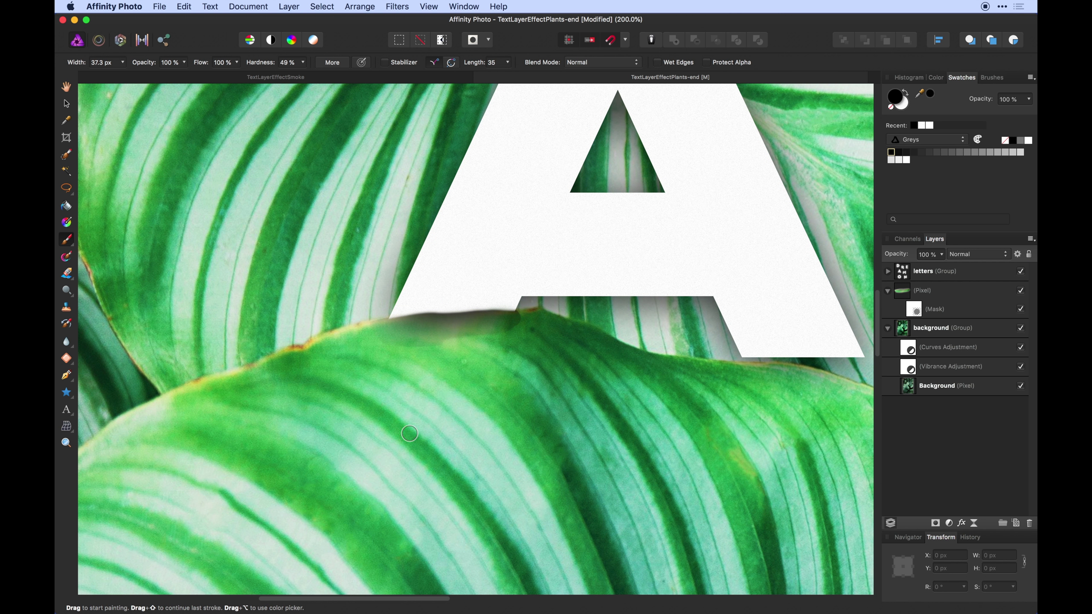
{"action": "key", "text": "super+z"}
Step: Blend the patch's lower edge into the leaf by painting its mask with a 151 px brush at 0% hardness and 39% opacity
{"action": "left_click_drag", "start_coordinate": [267, 63], "coordinate": [119, 70]}
{"action": "key", "text": "bracketright"}
{"action": "key", "text": "bracketright"}
{"action": "key", "text": "bracketright"}
{"action": "key", "text": "bracketright"}
{"action": "key", "text": "bracketright"}
{"action": "key", "text": "bracketright"}
{"action": "key", "text": "bracketright"}
{"action": "key", "text": "bracketright"}
{"action": "key", "text": "bracketright"}
{"action": "key", "text": "bracketright"}
{"action": "key", "text": "bracketright"}
{"action": "key", "text": "bracketright"}
{"action": "mouse_move", "coordinate": [411, 361]}
{"action": "left_mouse_down"}
{"action": "mouse_move", "coordinate": [534, 340]}
{"action": "mouse_move", "coordinate": [394, 354]}
{"action": "mouse_move", "coordinate": [545, 340]}
{"action": "mouse_move", "coordinate": [460, 364]}
{"action": "mouse_move", "coordinate": [548, 338]}
{"action": "mouse_move", "coordinate": [470, 357]}
{"action": "mouse_move", "coordinate": [510, 355]}
{"action": "left_mouse_up"}
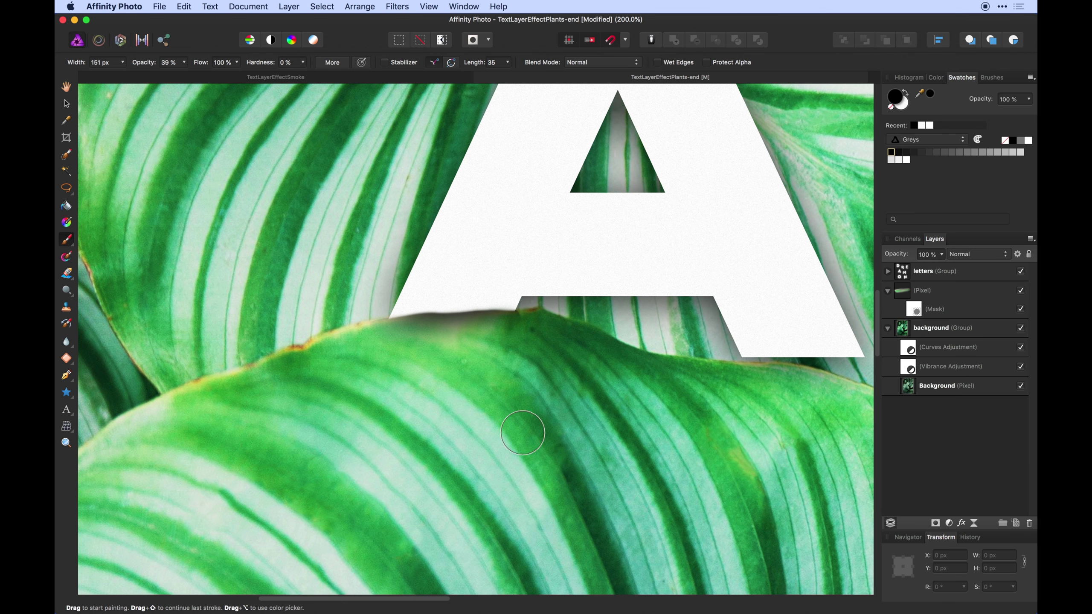
Step: Paint a soft black shadow at 46% brush opacity on a new pixel layer placed beneath the leaf patch
{"action": "left_click", "coordinate": [941, 313]}
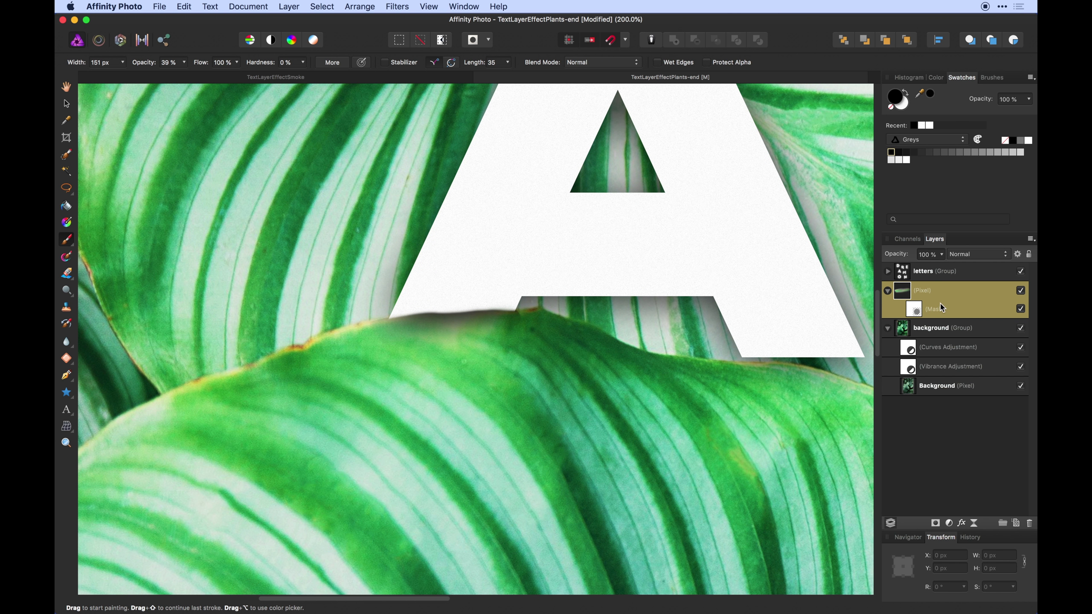
{"action": "left_click", "coordinate": [1016, 523]}
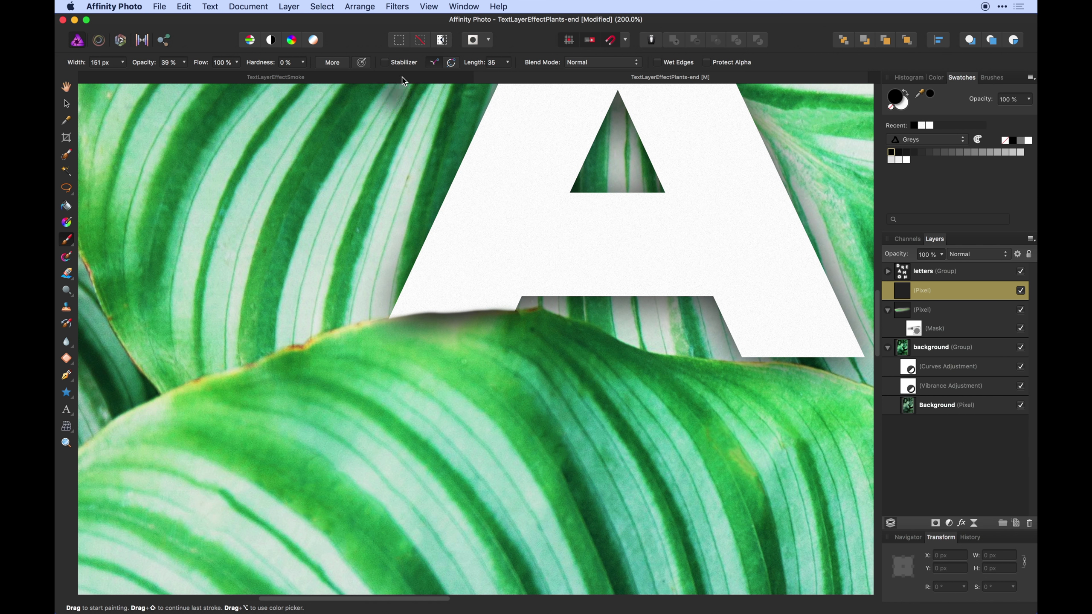
{"action": "left_click_drag", "start_coordinate": [149, 66], "coordinate": [153, 67]}
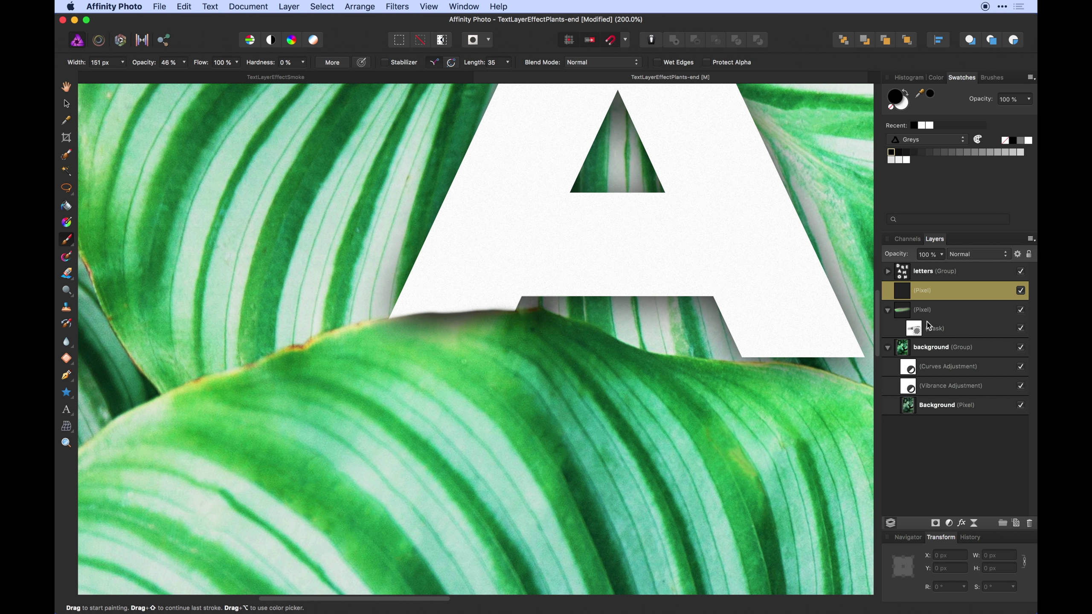
{"action": "left_click_drag", "start_coordinate": [493, 308], "coordinate": [378, 305]}
{"action": "left_click_drag", "start_coordinate": [917, 303], "coordinate": [910, 291]}
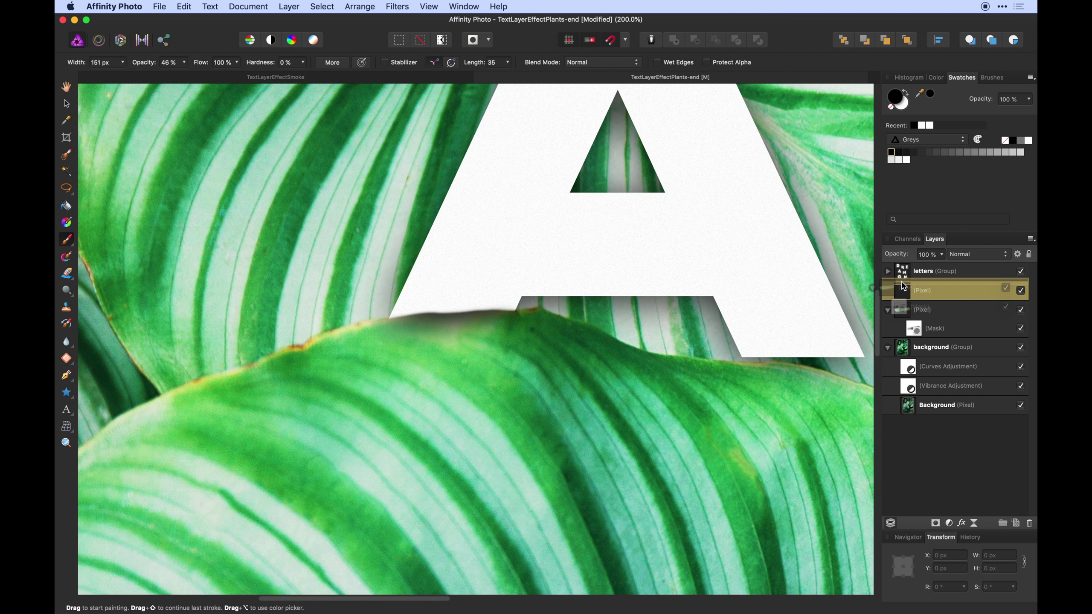
{"action": "left_click", "coordinate": [924, 294]}
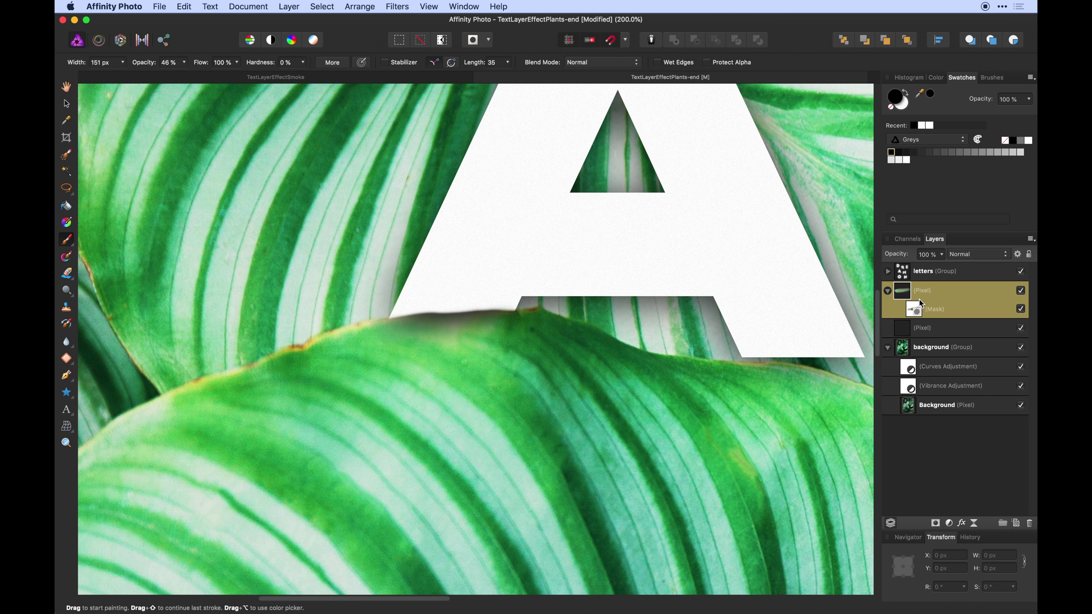
{"action": "left_click", "coordinate": [915, 331]}
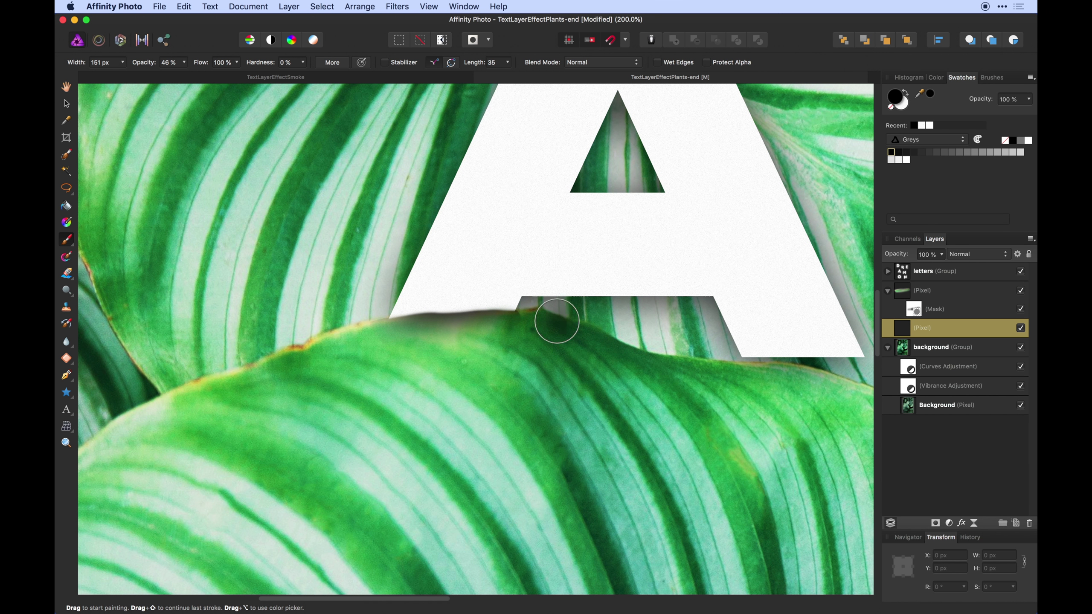
{"action": "key", "text": "super+z"}
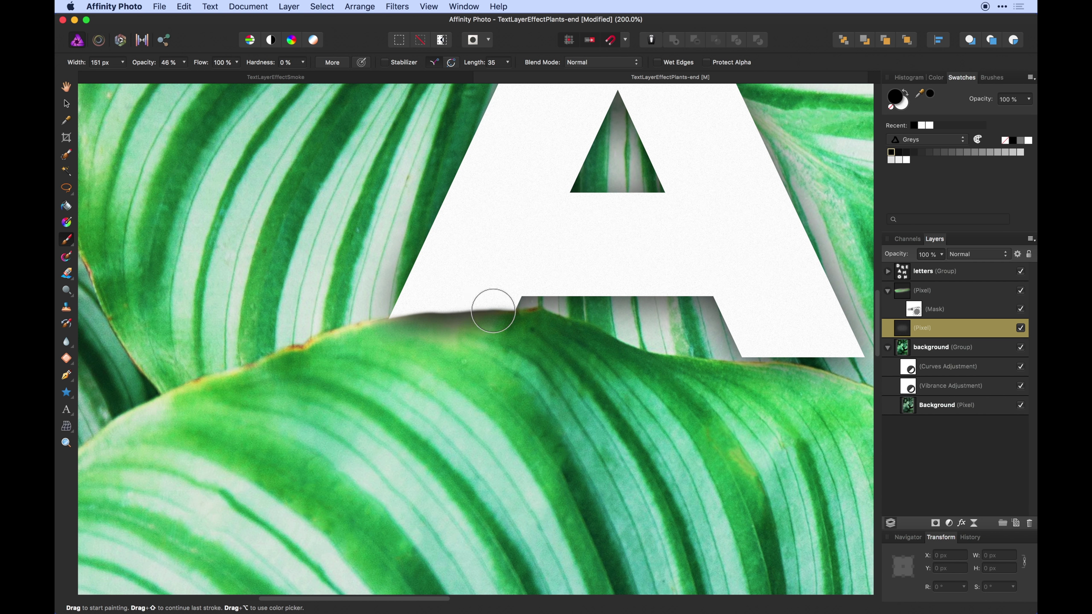
Step: Ungroup the letters and move the leaf patch and shadow layers directly above the A layer
{"action": "right_click", "coordinate": [906, 272]}
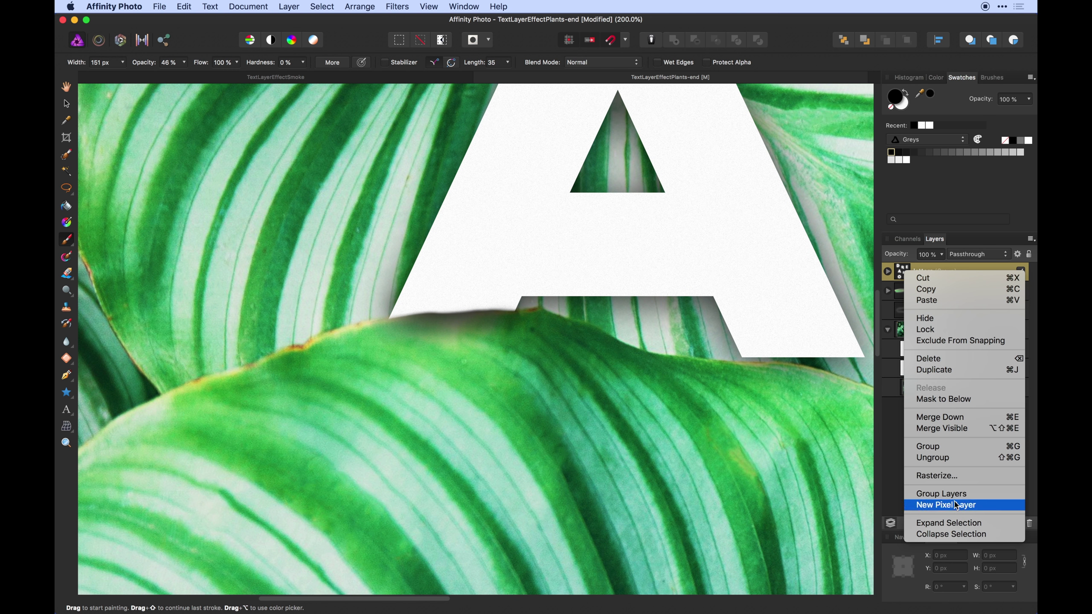
{"action": "left_click", "coordinate": [948, 458]}
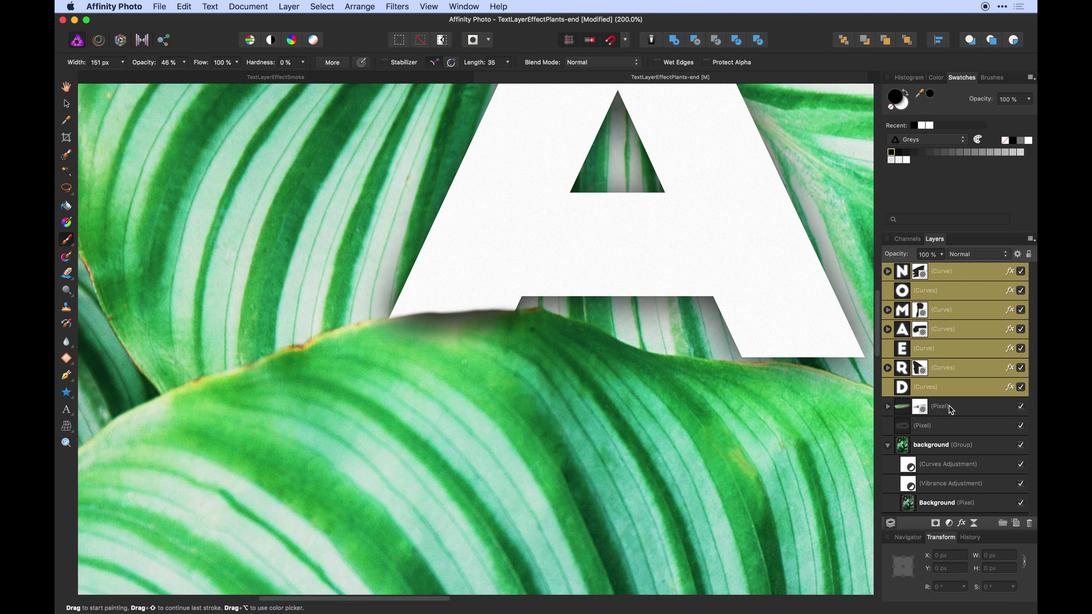
{"action": "left_click", "coordinate": [950, 408]}
{"action": "left_click", "coordinate": [942, 426], "text": "shift"}
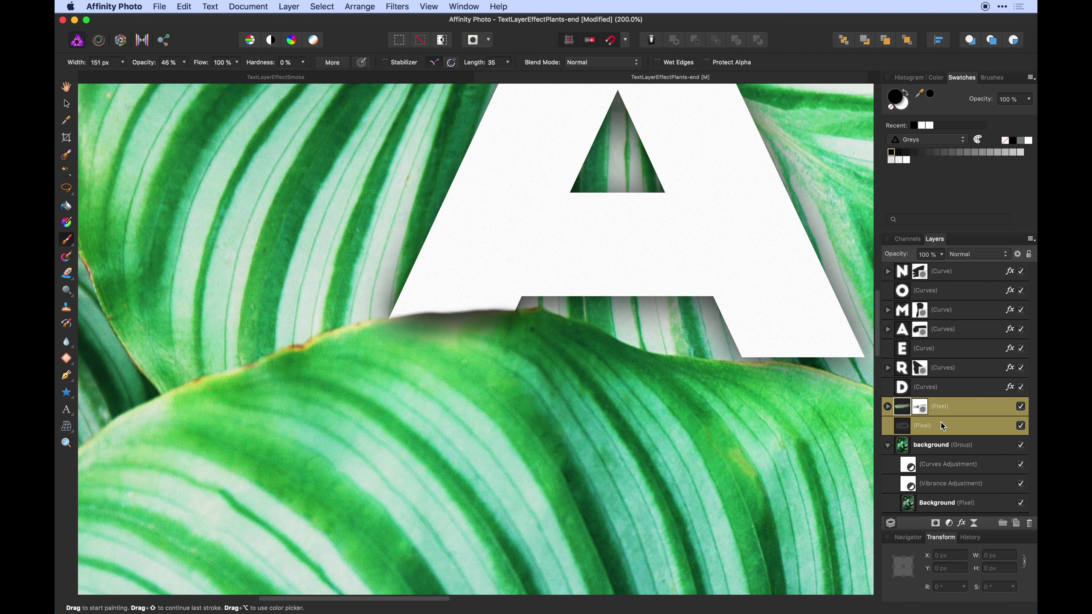
{"action": "key", "text": "super+bracketright"}
{"action": "key", "text": "super+bracketright"}
{"action": "key", "text": "super+bracketright"}
{"action": "key", "text": "super+bracketright"}
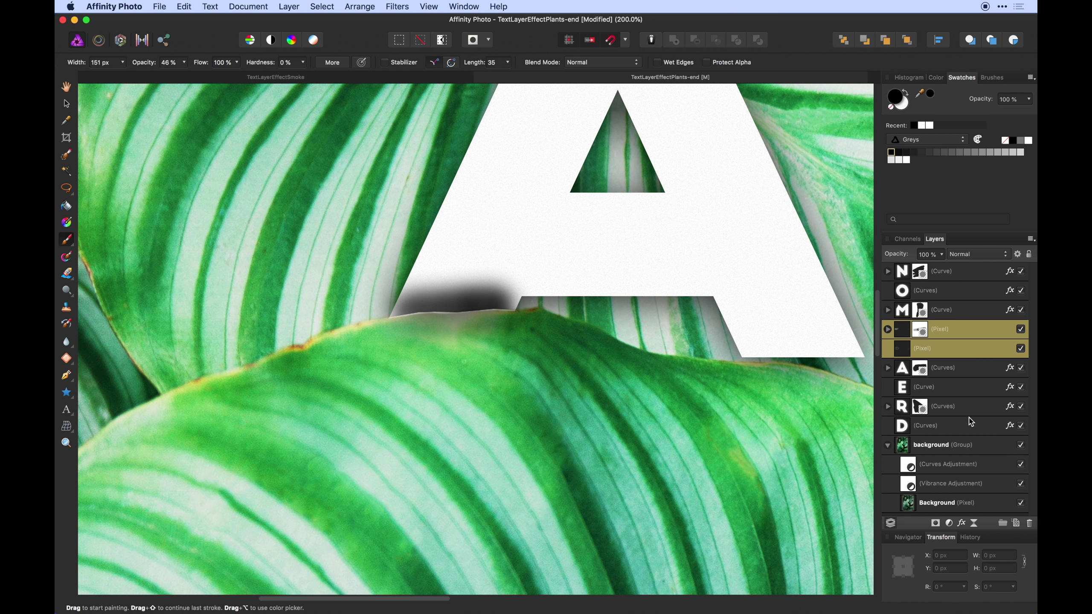
Step: Delete the painted shadow layer between the leaf patch and the A
{"action": "left_click", "coordinate": [934, 356]}
{"action": "left_click", "coordinate": [940, 333]}
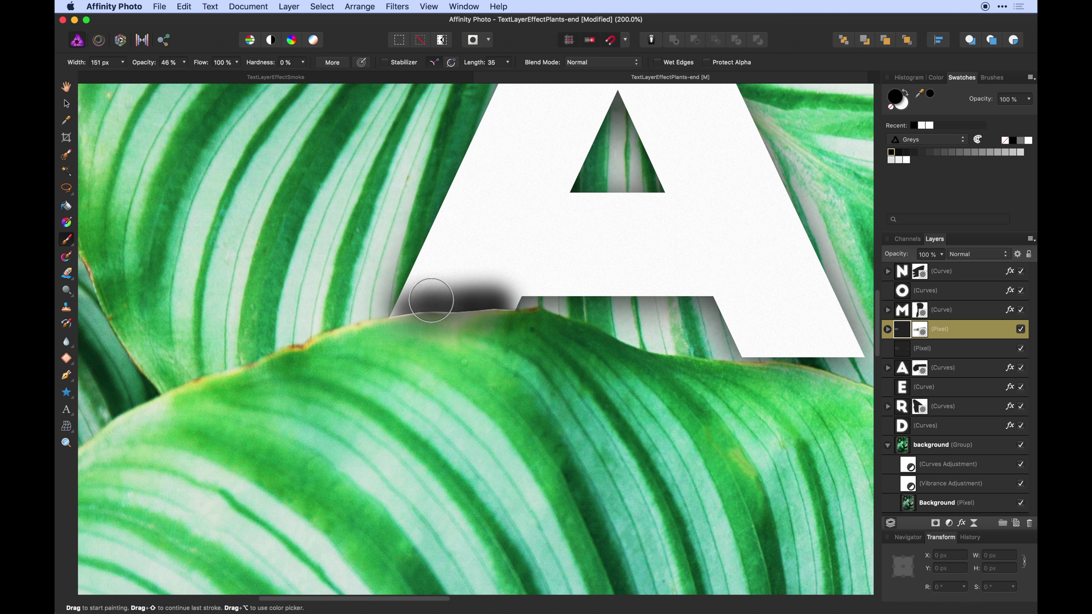
{"action": "left_click", "coordinate": [948, 352]}
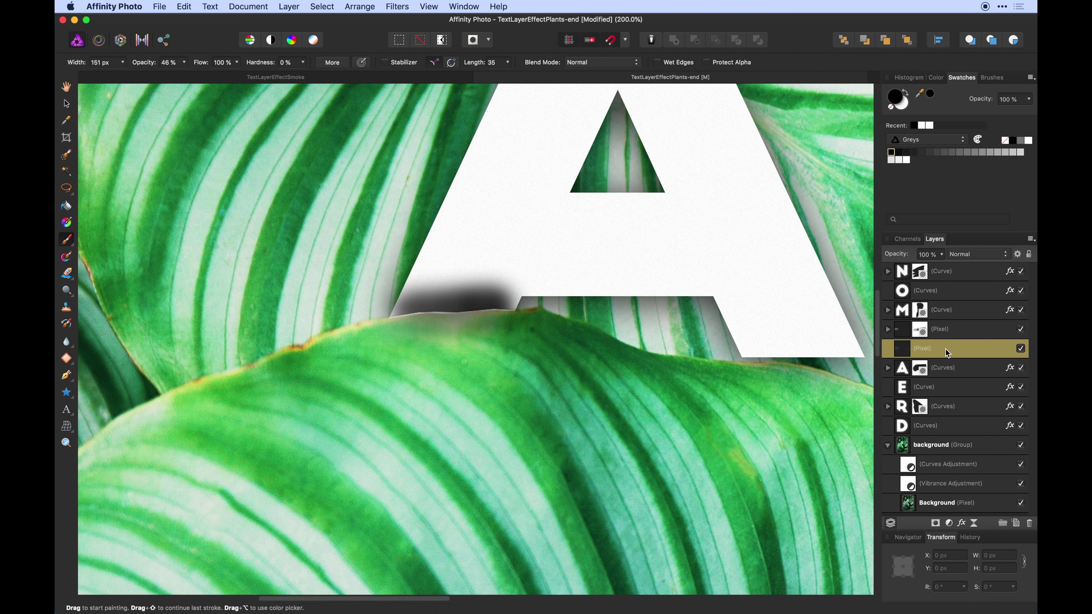
{"action": "key", "text": "Delete"}
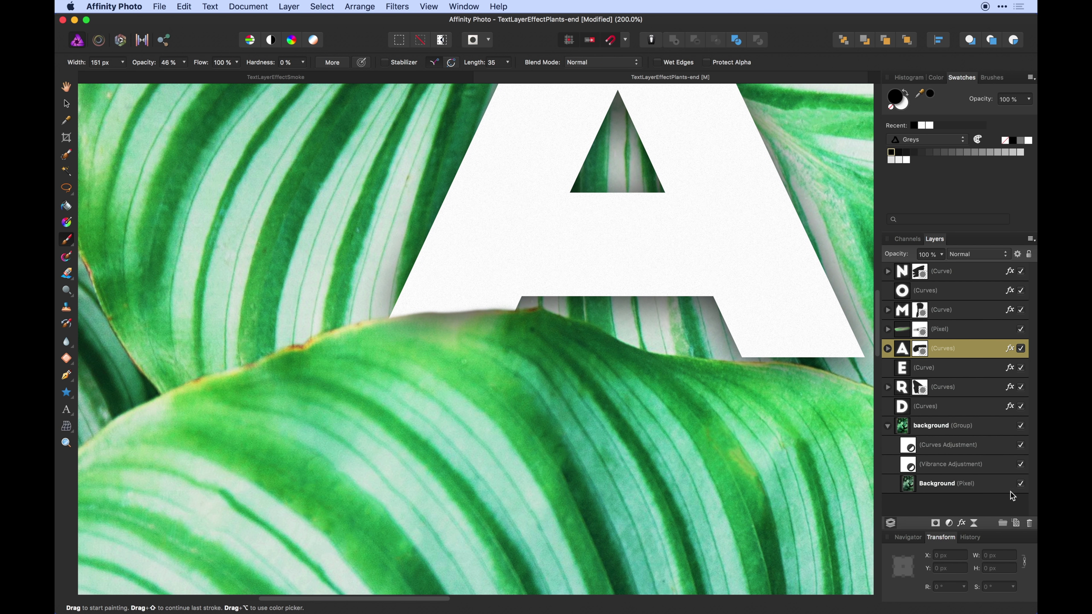
Step: Paint a soft black shadow at 17% brush opacity on a new layer between the A and the patch, and add an inverted mask to it
{"action": "left_click", "coordinate": [1017, 524]}
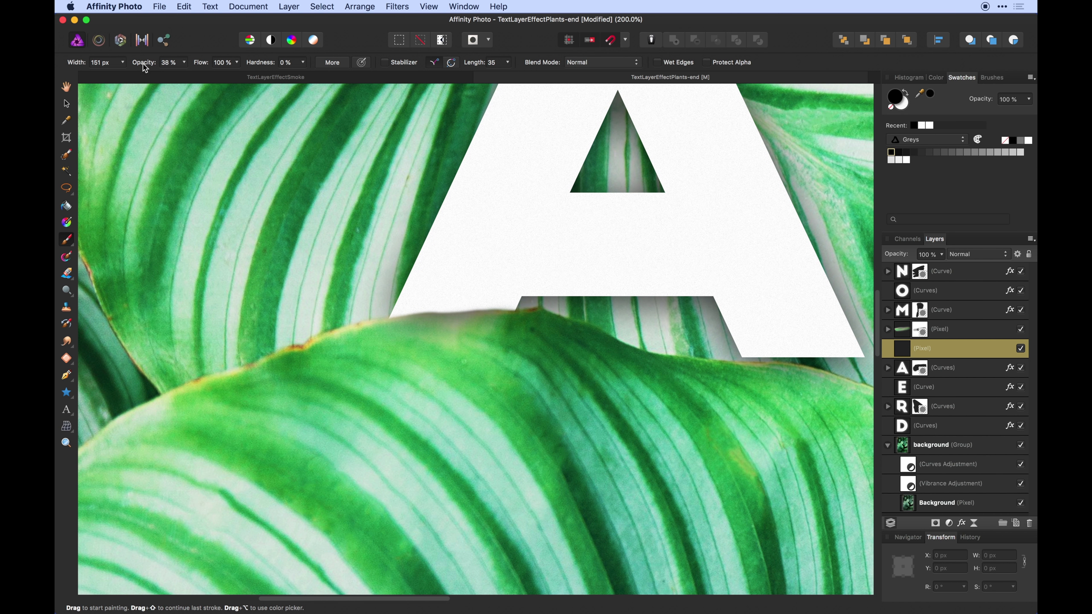
{"action": "left_click_drag", "start_coordinate": [138, 68], "coordinate": [134, 67]}
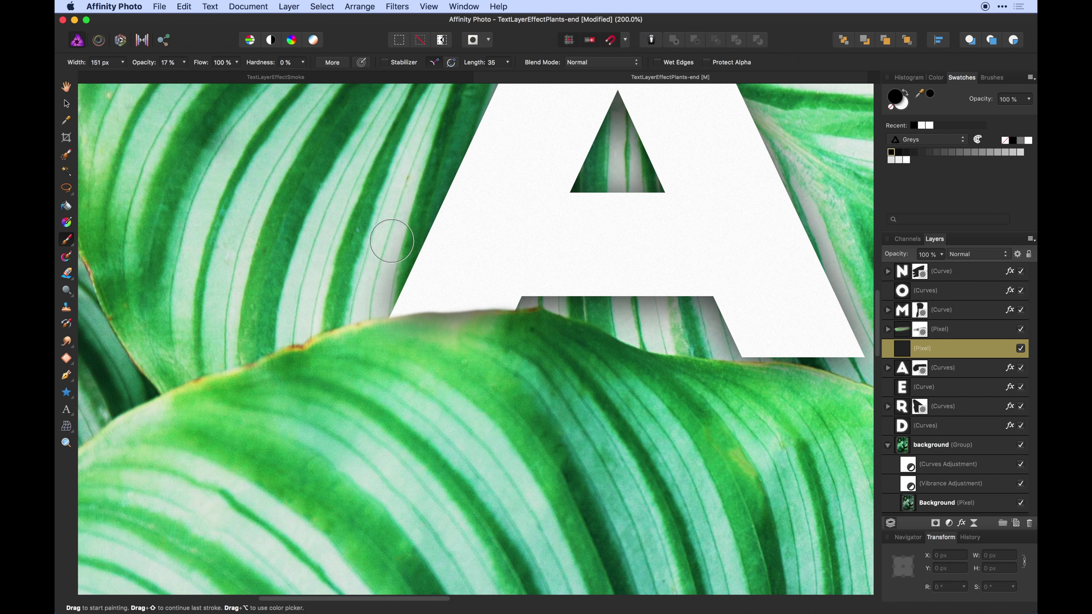
{"action": "mouse_move", "coordinate": [511, 322]}
{"action": "left_mouse_down"}
{"action": "mouse_move", "coordinate": [441, 309]}
{"action": "mouse_move", "coordinate": [495, 309]}
{"action": "mouse_move", "coordinate": [504, 315]}
{"action": "mouse_move", "coordinate": [396, 324]}
{"action": "mouse_move", "coordinate": [514, 321]}
{"action": "mouse_move", "coordinate": [387, 319]}
{"action": "mouse_move", "coordinate": [492, 325]}
{"action": "mouse_move", "coordinate": [498, 338]}
{"action": "left_mouse_up"}
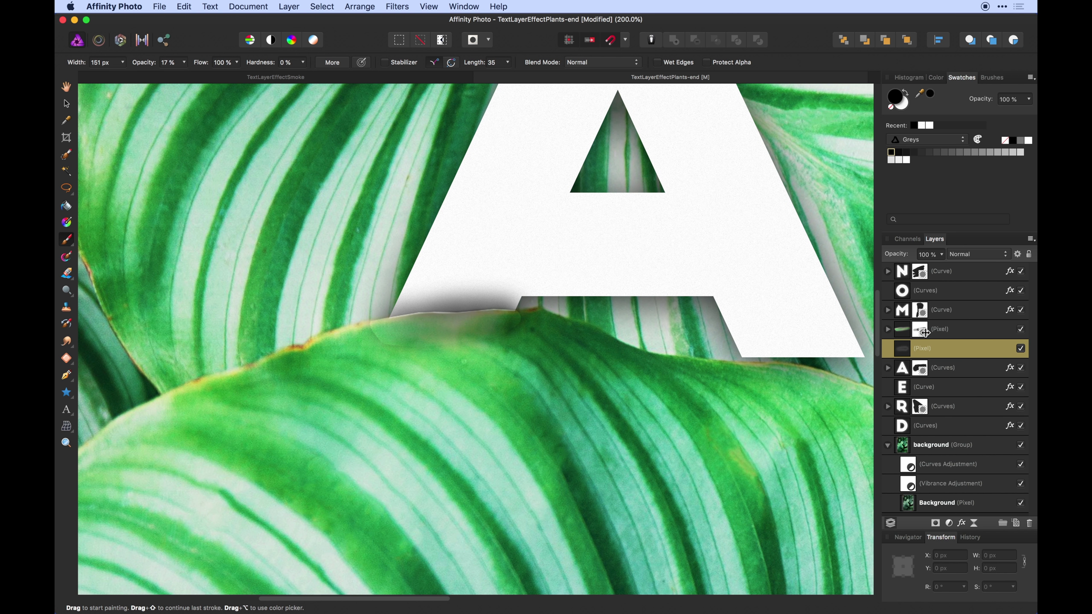
{"action": "left_click", "coordinate": [937, 524], "text": "alt"}
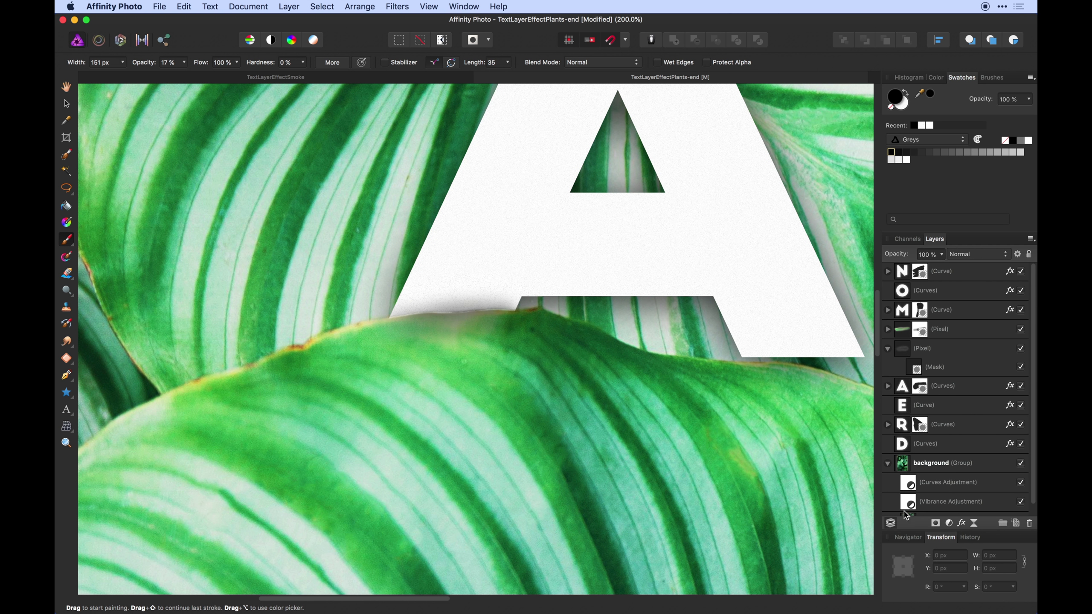
Step: Delete the mask from the painted shadow layer above the A and reduce that layer's opacity to about 69%
{"action": "left_click", "coordinate": [917, 369]}
{"action": "key", "text": "Delete"}
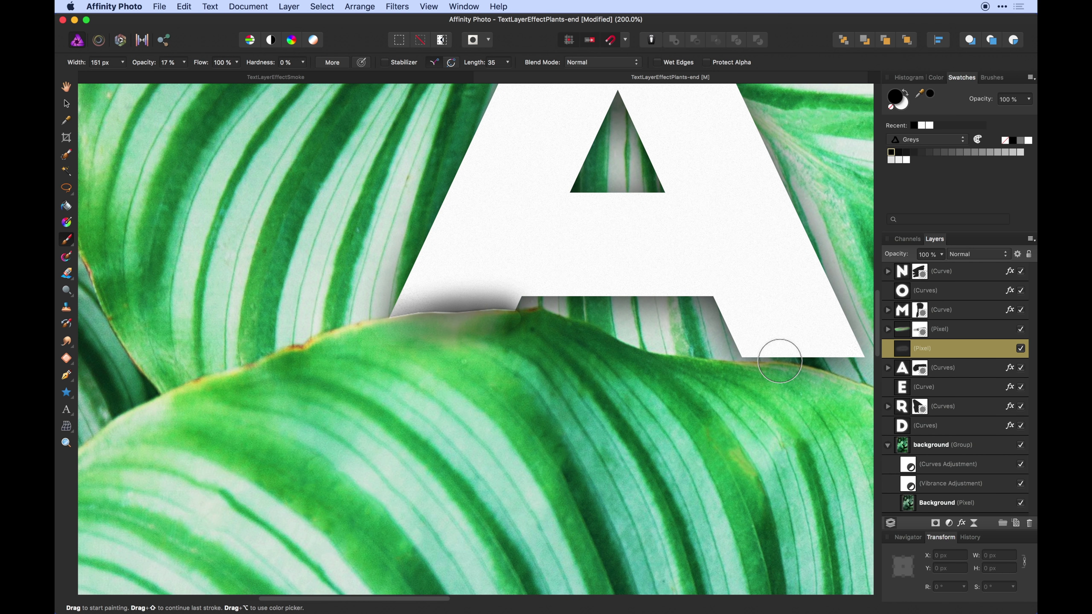
{"action": "left_click", "coordinate": [942, 256]}
{"action": "left_click_drag", "start_coordinate": [919, 266], "coordinate": [908, 268]}
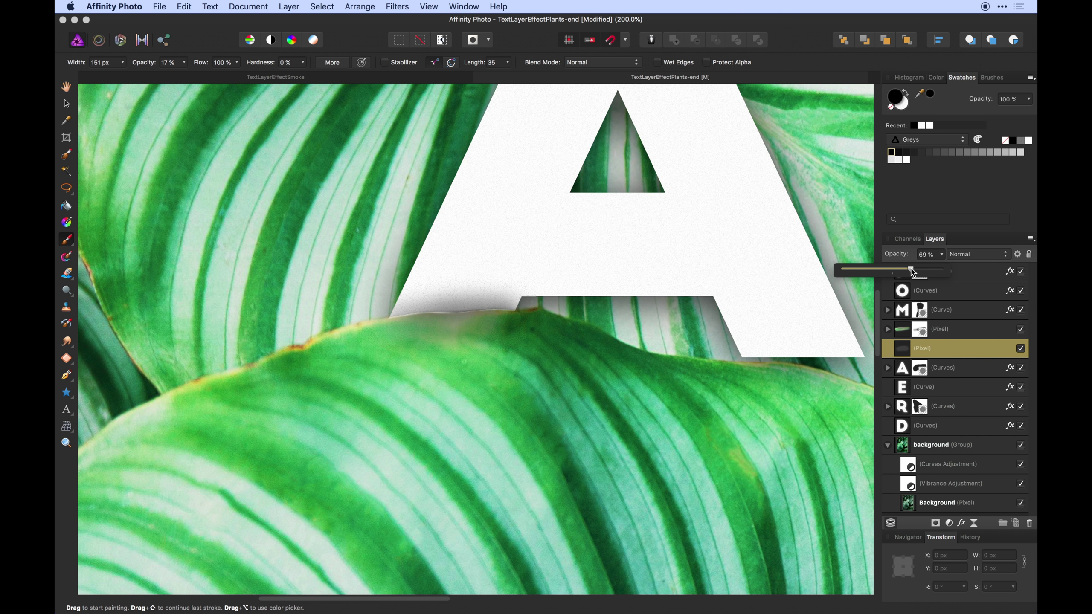
Step: Group the leaf patch with its shadow layer, name the group "a - shadow", and save the document
{"action": "left_click", "coordinate": [948, 331], "text": "shift"}
{"action": "key", "text": "super+g"}
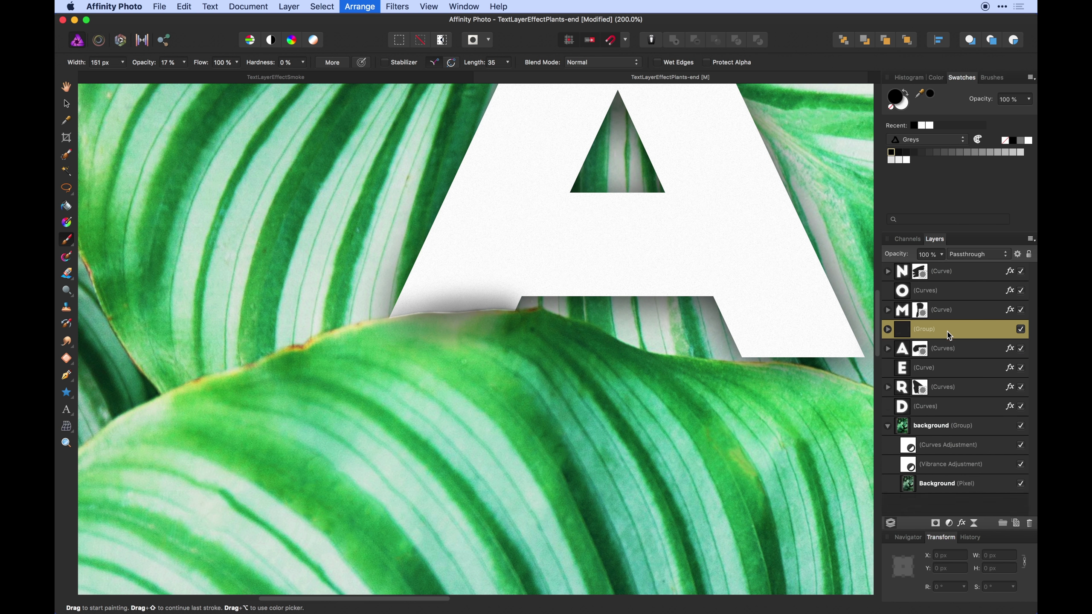
{"action": "double_click", "coordinate": [926, 331]}
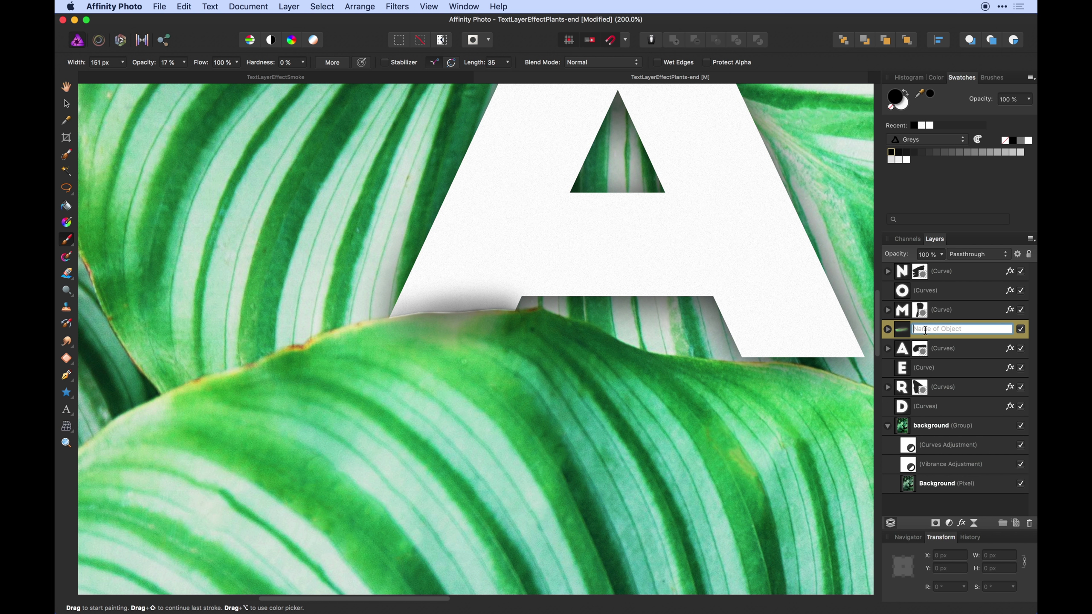
{"action": "type", "text": "a - shadow"}
{"action": "key", "text": "Return"}
{"action": "key", "text": "super+0"}
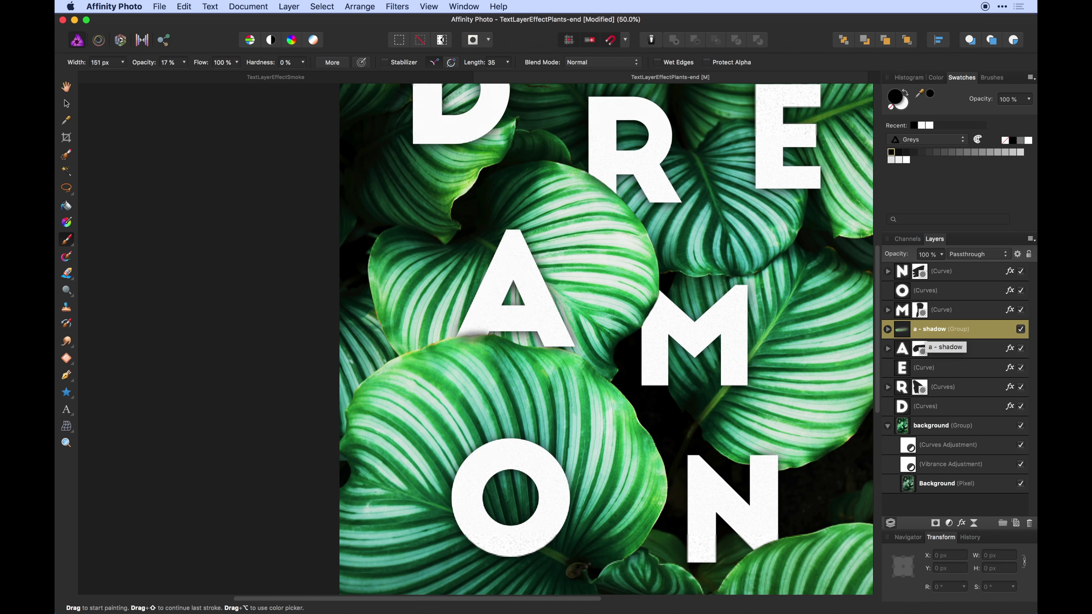
{"action": "key", "text": "super+s"}
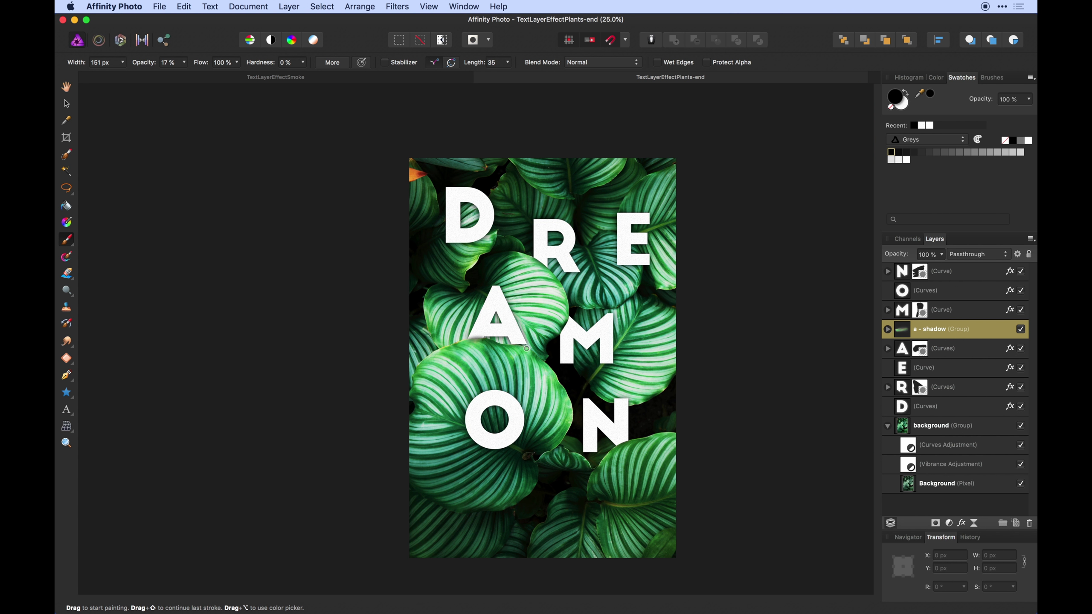
Step: Select the painted shadow layer inside the a - shadow group and set its opacity to 67%
{"action": "key", "text": "super+equal"}
{"action": "key", "text": "super+equal"}
{"action": "key", "text": "super+equal"}
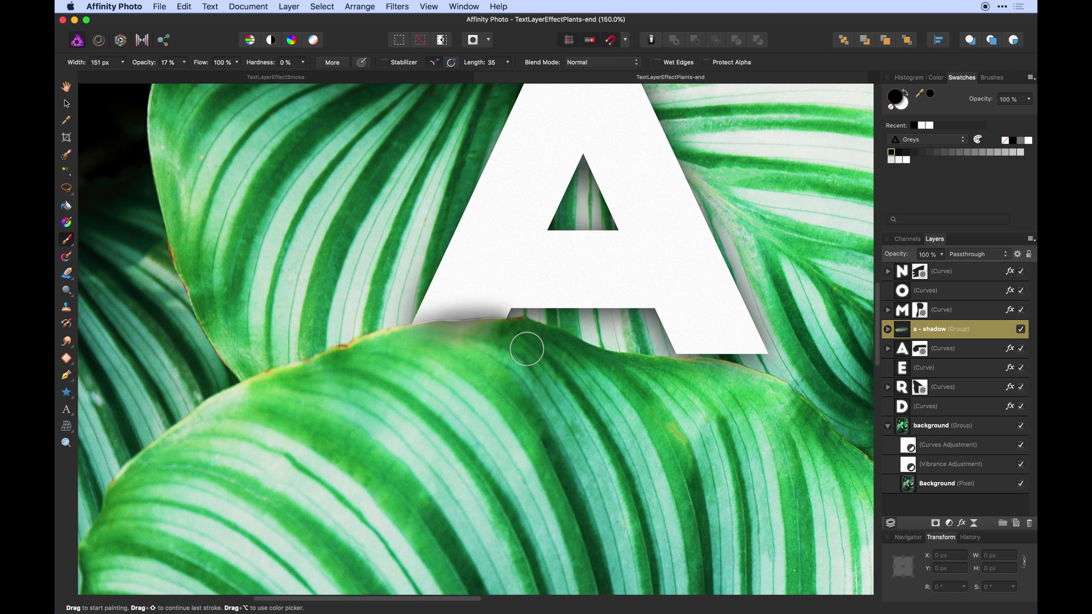
{"action": "left_click", "coordinate": [888, 330]}
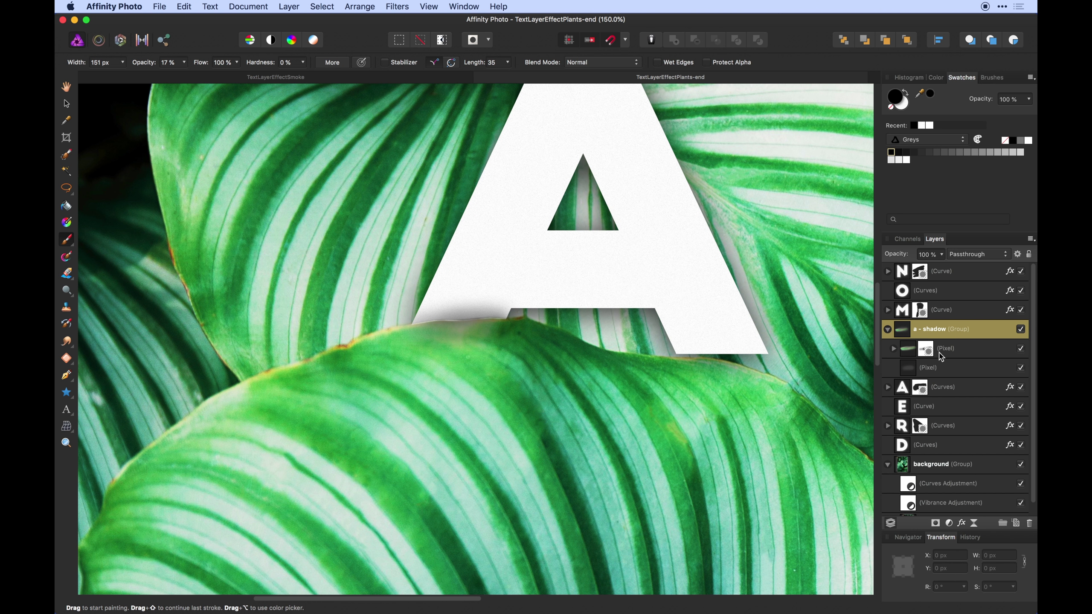
{"action": "left_click", "coordinate": [936, 371]}
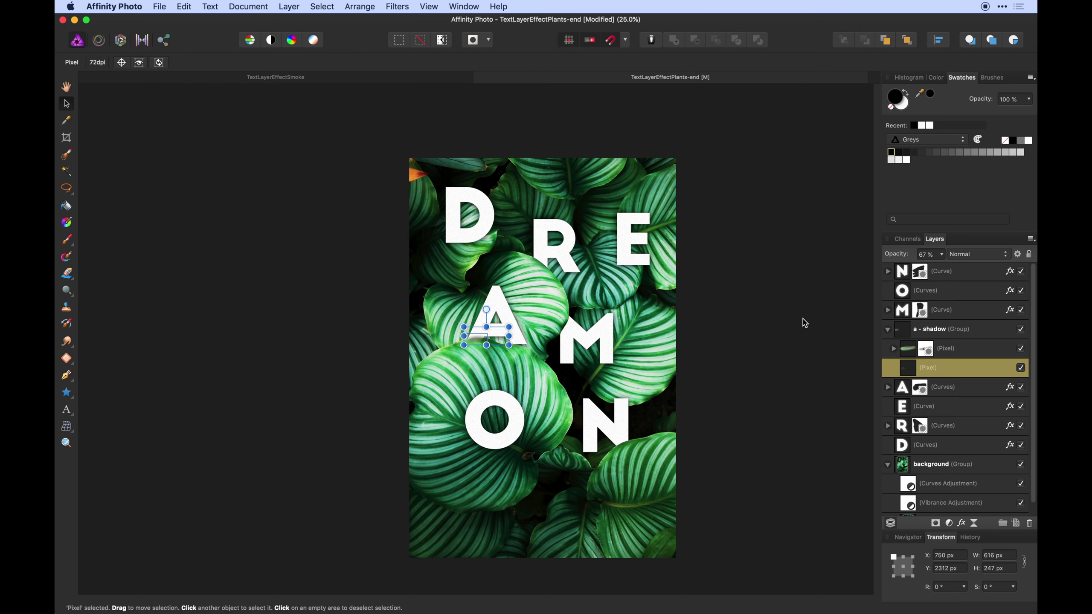
Step: Copy a leaf patch from the Background layer above the R and paint a soft black shadow at 17% brush opacity on a layer beneath it
{"action": "key", "text": "super+equal"}
{"action": "key", "text": "super+equal"}
{"action": "left_click_drag", "start_coordinate": [802, 317], "coordinate": [484, 352]}
{"action": "scroll", "coordinate": [484, 352], "scroll_direction": "up", "scroll_amount": 10}
{"action": "scroll", "coordinate": [484, 352], "scroll_direction": "left", "scroll_amount": 5}
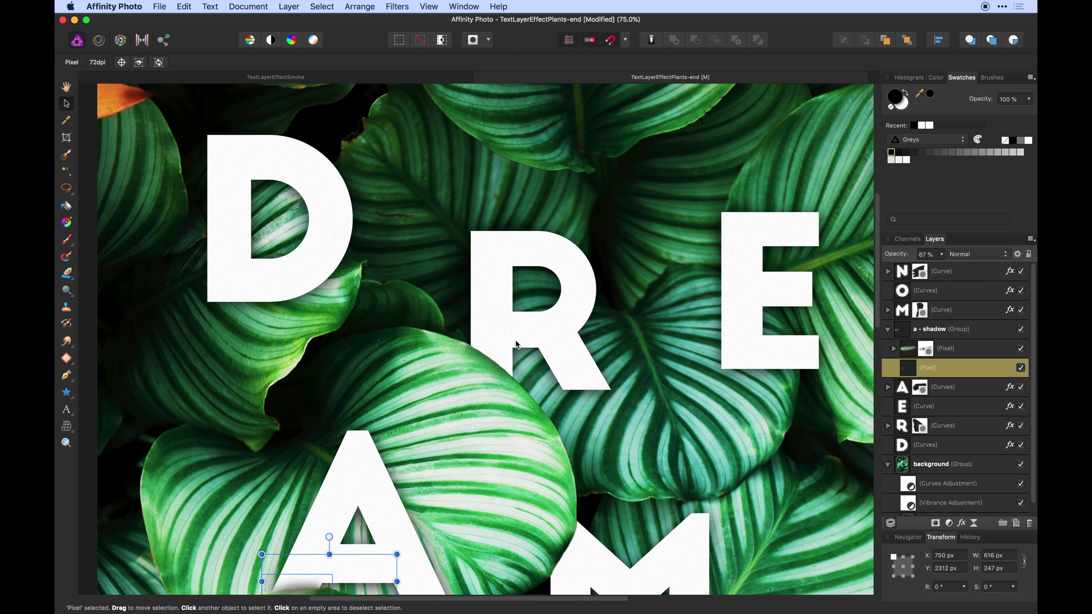
{"action": "left_click", "coordinate": [519, 359]}
{"action": "left_click", "coordinate": [522, 447]}
{"action": "scroll", "coordinate": [950, 464], "scroll_direction": "down", "scroll_amount": 2}
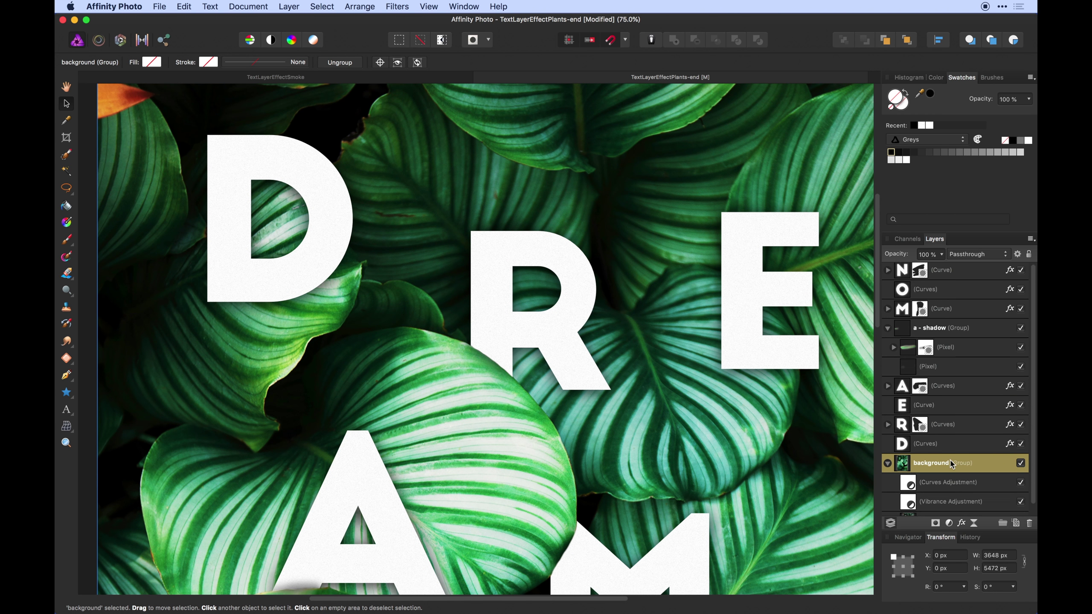
{"action": "left_click", "coordinate": [948, 508]}
{"action": "key", "text": "p"}
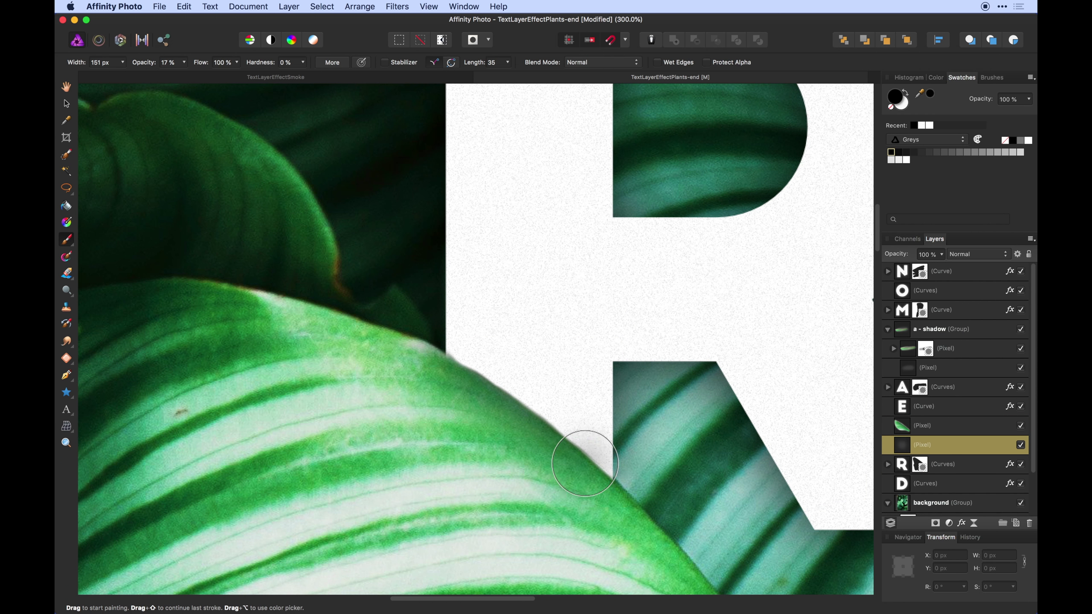
{"action": "left_click_drag", "start_coordinate": [586, 452], "coordinate": [511, 396]}
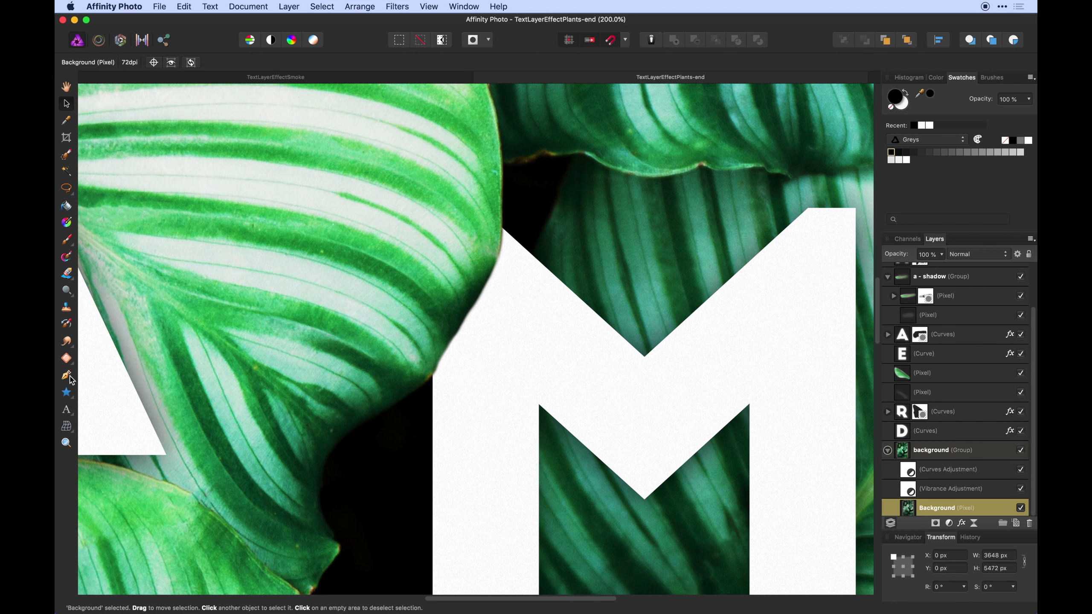
Step: Cut a leaf patch from the Background layer over the M's upper-left edge and paint a 2% opacity black shadow on a layer beneath it
{"action": "key", "text": "p"}
{"action": "left_click", "coordinate": [501, 230]}
{"action": "key", "text": "super+j"}
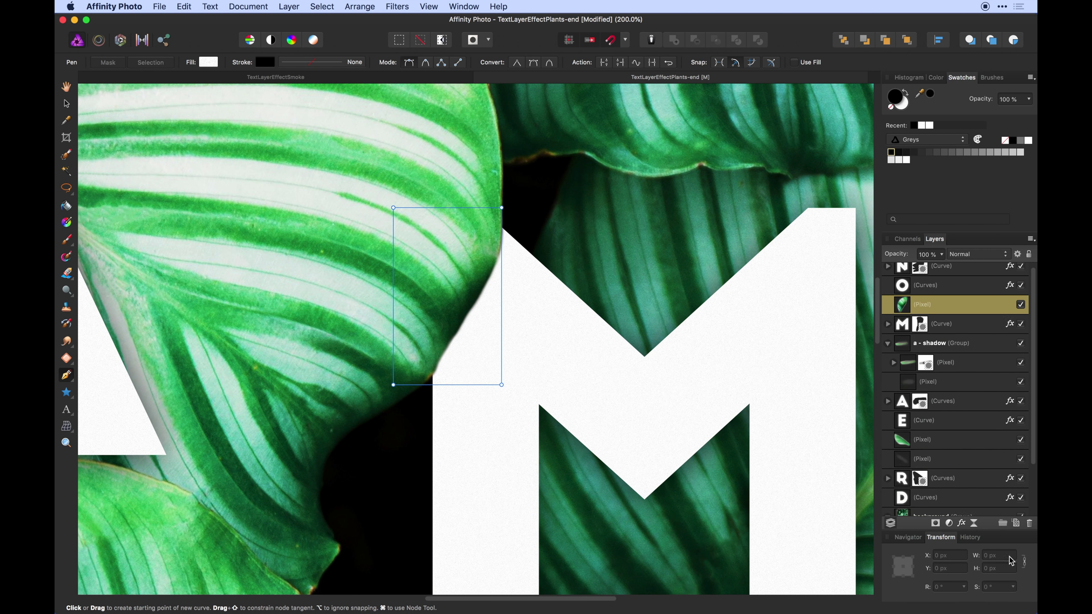
{"action": "key", "text": "b"}
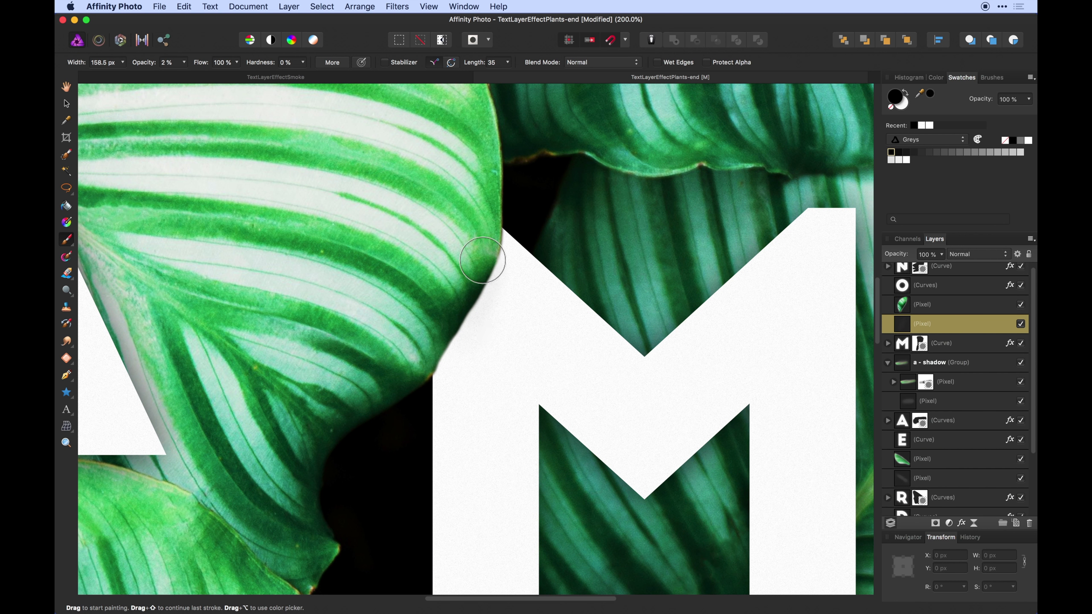
{"action": "mouse_move", "coordinate": [483, 263]}
{"action": "left_mouse_down"}
{"action": "mouse_move", "coordinate": [423, 377]}
{"action": "mouse_move", "coordinate": [463, 326]}
{"action": "left_mouse_up"}
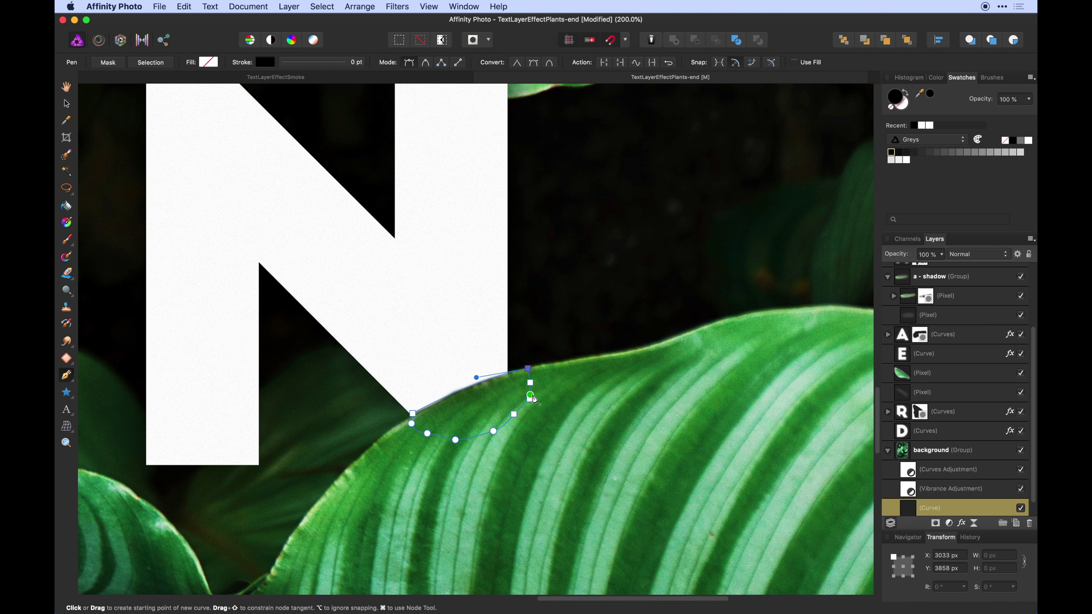
Step: Place a pen-outlined leaf patch above the N and paint a soft black shadow at 2% brush opacity beneath it along the leaf edge
{"action": "left_click", "coordinate": [914, 272]}
{"action": "key", "text": "super+j"}
{"action": "key", "text": "b"}
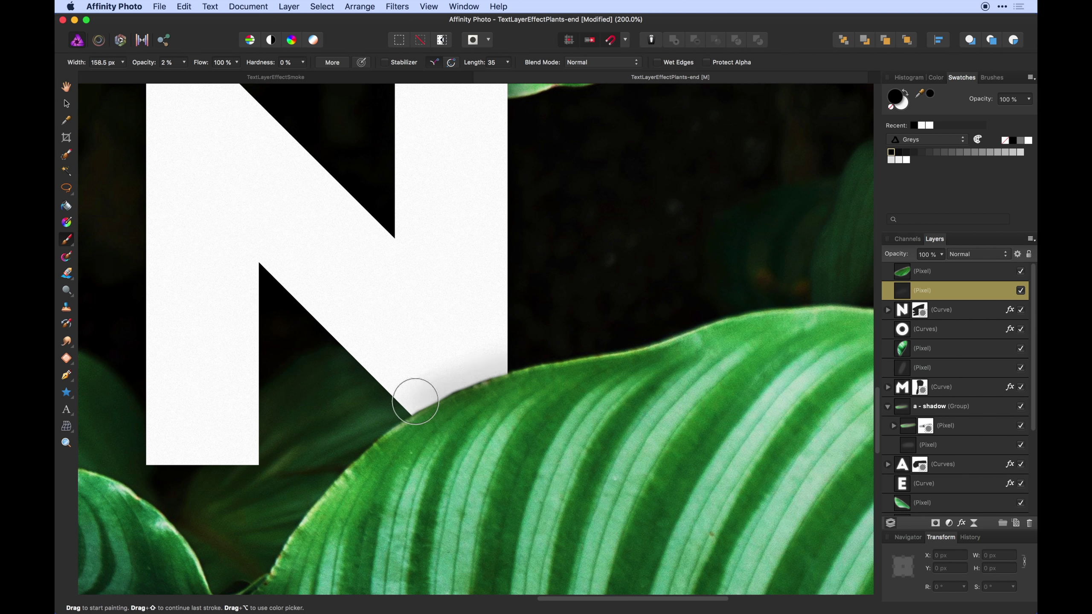
{"action": "left_click_drag", "start_coordinate": [414, 391], "coordinate": [434, 398]}
{"action": "left_click_drag", "start_coordinate": [433, 398], "coordinate": [430, 400]}
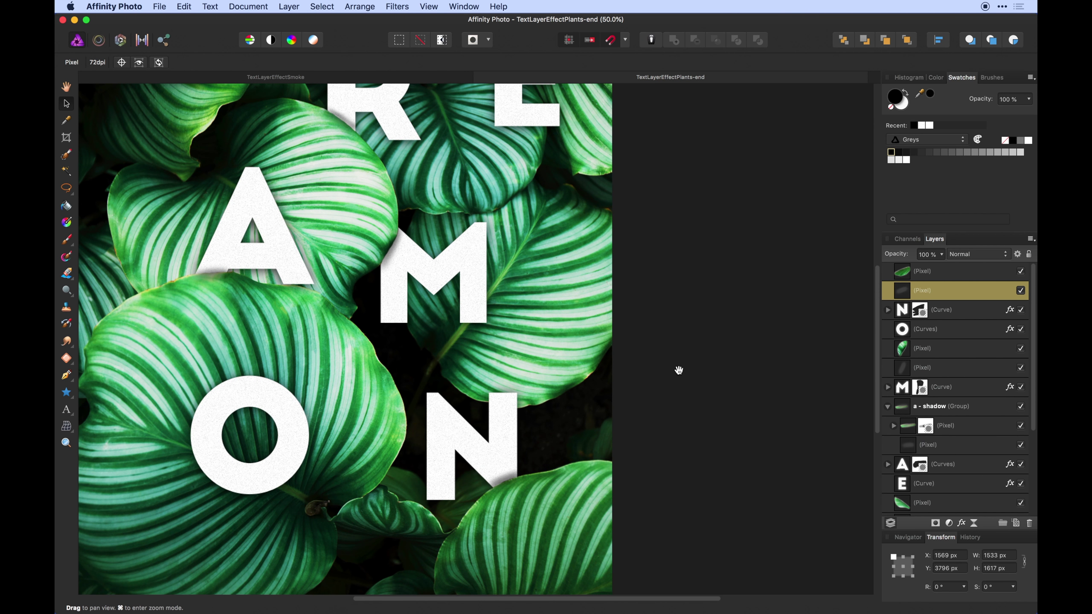
Step: Shift the letter O slightly to the right on the large leaf and save the document
{"action": "scroll", "coordinate": [678, 370], "scroll_direction": "up", "scroll_amount": 5}
{"action": "scroll", "coordinate": [678, 371], "scroll_direction": "left", "scroll_amount": 4}
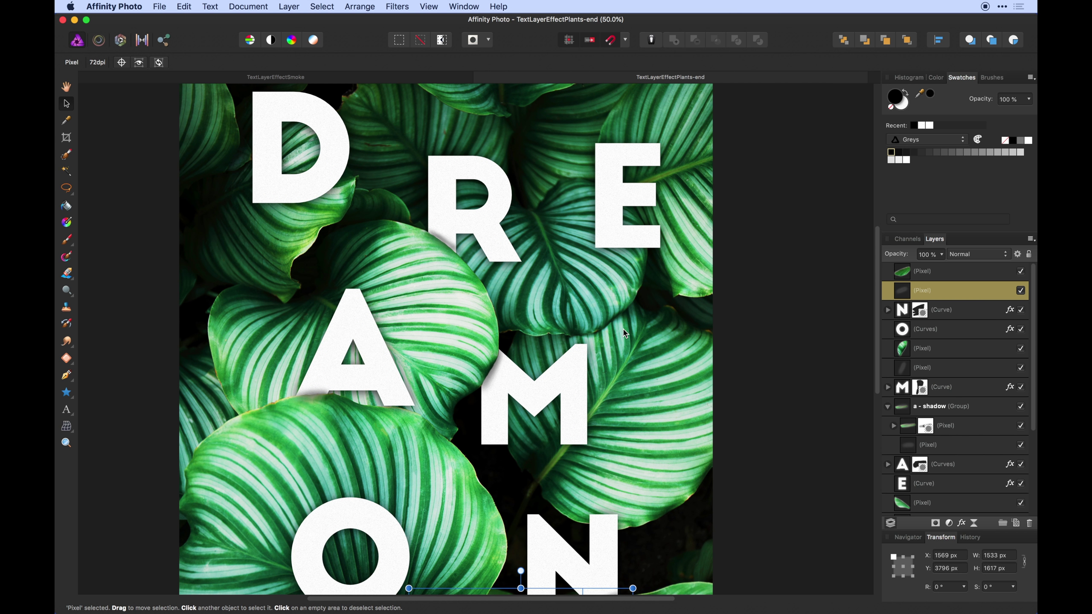
{"action": "key", "text": "super+minus"}
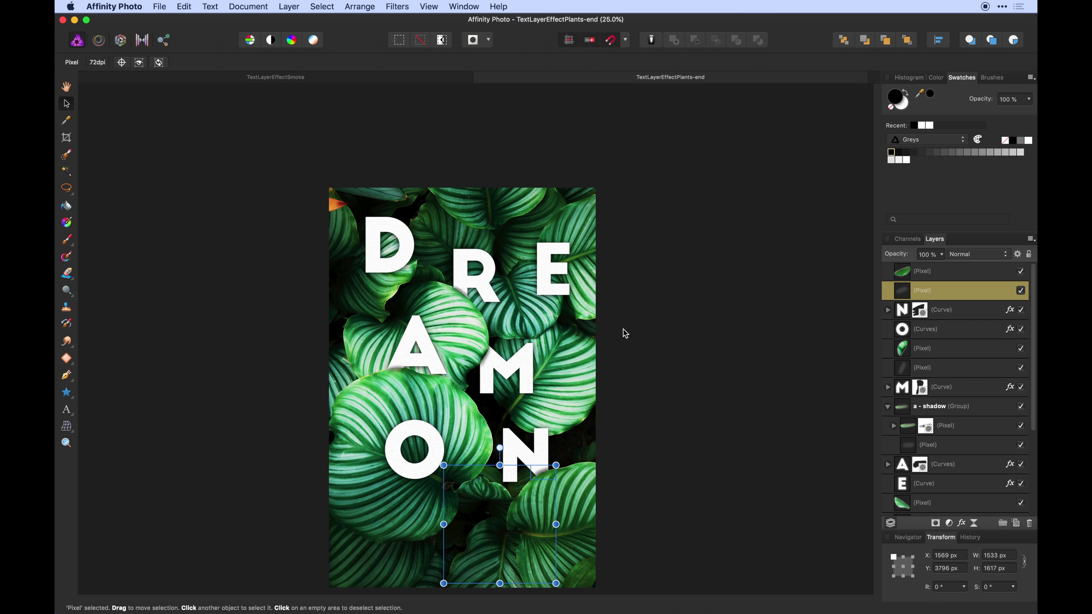
{"action": "left_click", "coordinate": [625, 333]}
{"action": "scroll", "coordinate": [634, 330], "scroll_direction": "down", "scroll_amount": 3}
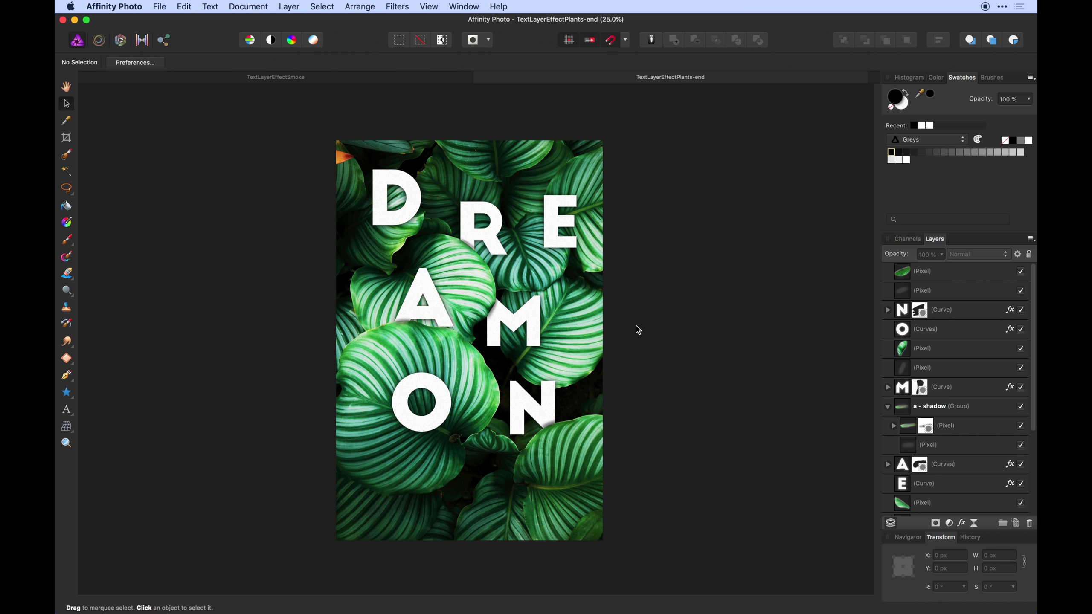
{"action": "left_click_drag", "start_coordinate": [448, 411], "coordinate": [472, 400]}
{"action": "left_click", "coordinate": [666, 293]}
{"action": "scroll", "coordinate": [668, 288], "scroll_direction": "down", "scroll_amount": 1}
{"action": "key", "text": "super+s"}
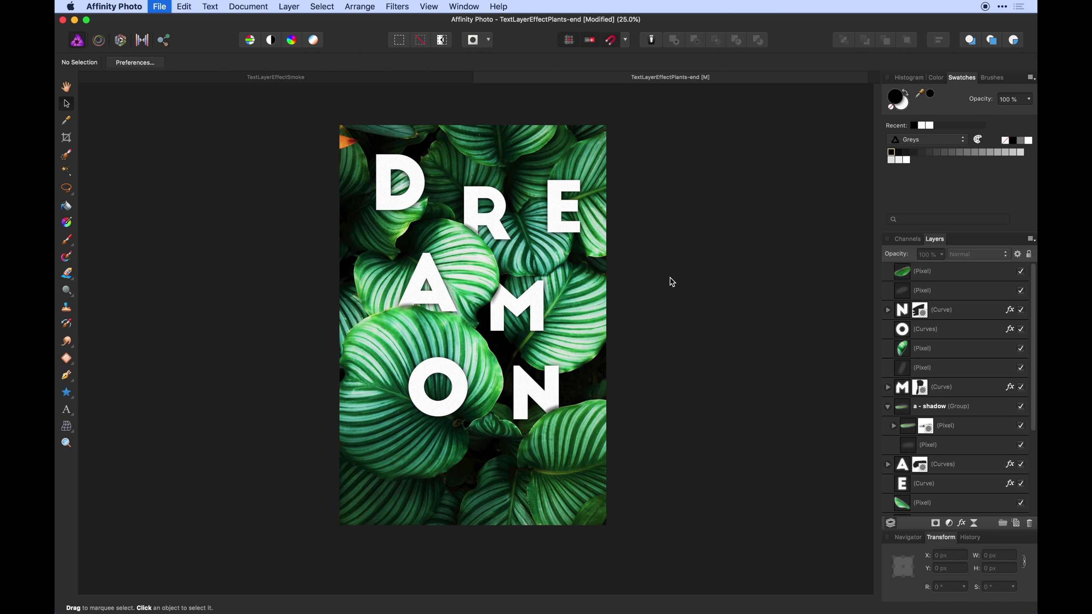
{"action": "scroll", "coordinate": [658, 262], "scroll_direction": "up", "scroll_amount": 1}
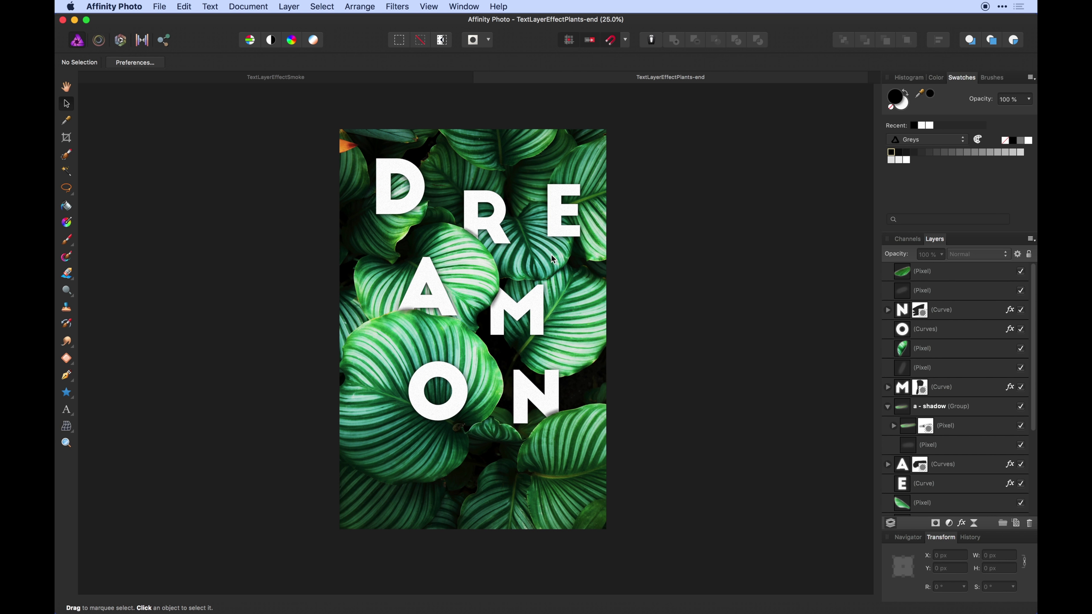
Step: Open the white rose JPEG from the start folder and unlock its Background layer
{"action": "left_click", "coordinate": [160, 6]}
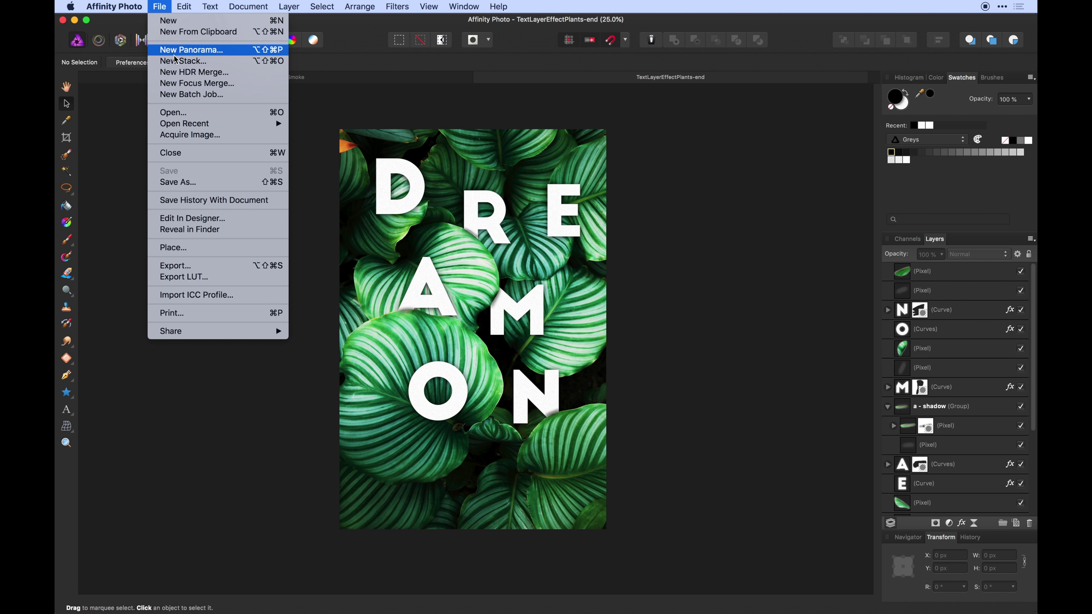
{"action": "left_click", "coordinate": [196, 114]}
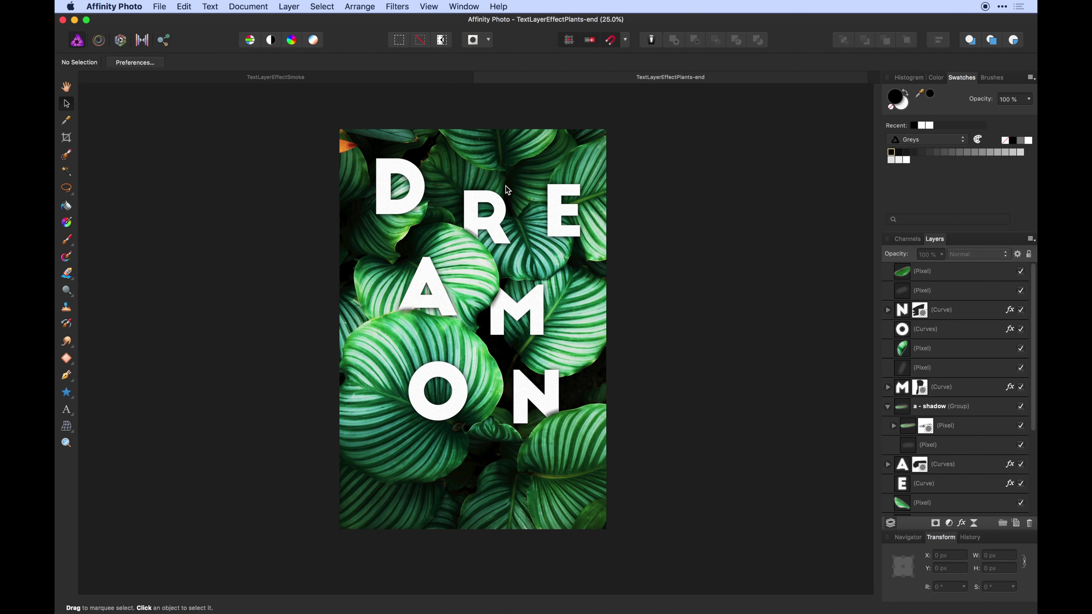
{"action": "left_click", "coordinate": [524, 118]}
{"action": "left_click", "coordinate": [526, 121]}
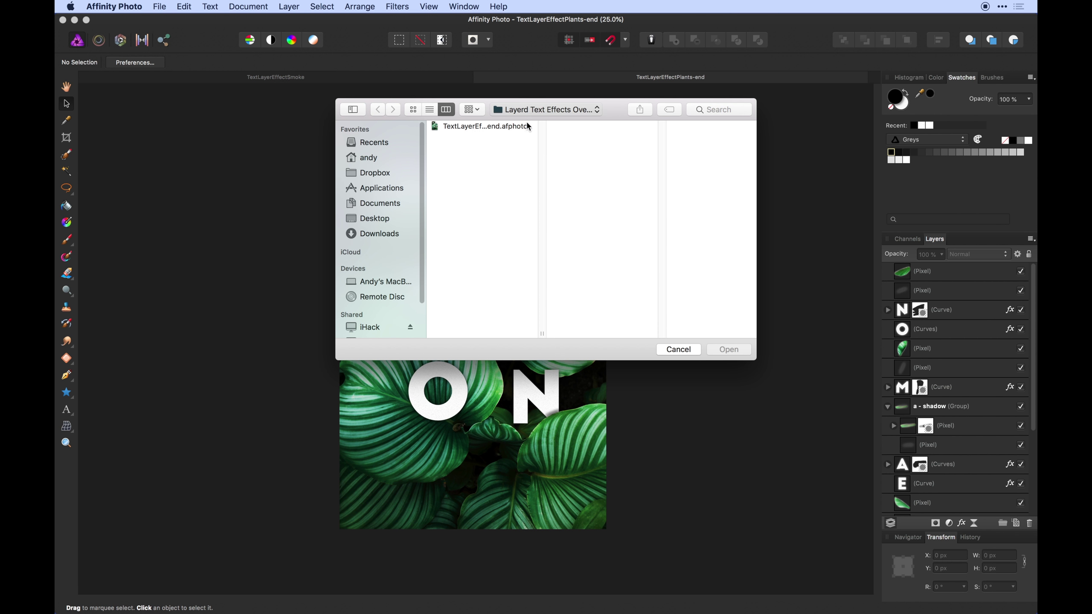
{"action": "left_click", "coordinate": [669, 136]}
{"action": "left_click", "coordinate": [605, 128]}
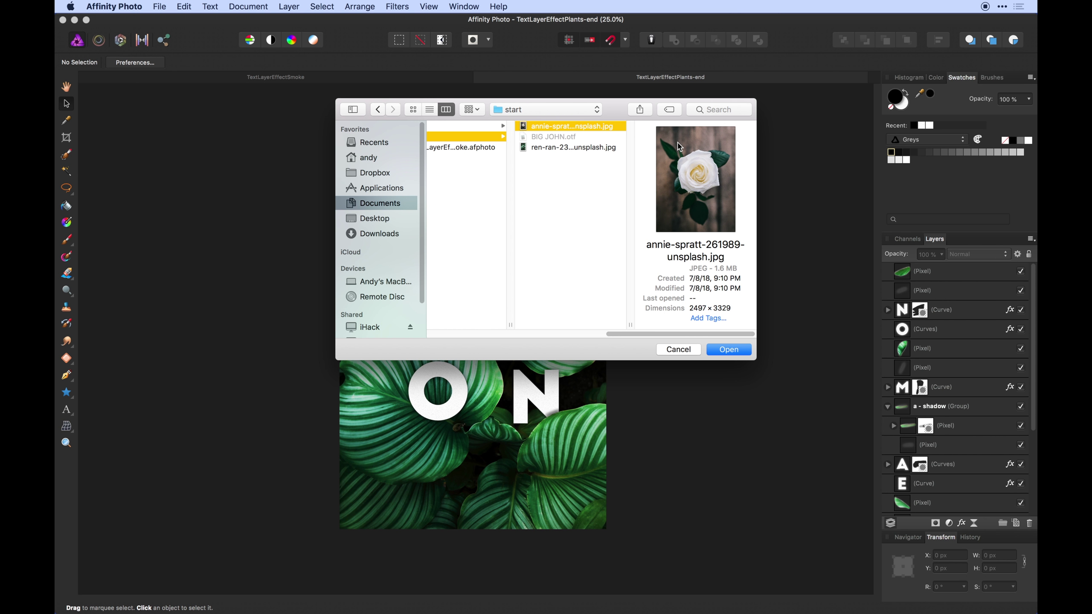
{"action": "key", "text": "Return"}
{"action": "left_click_drag", "start_coordinate": [596, 343], "coordinate": [578, 310]}
{"action": "key", "text": "super+="}
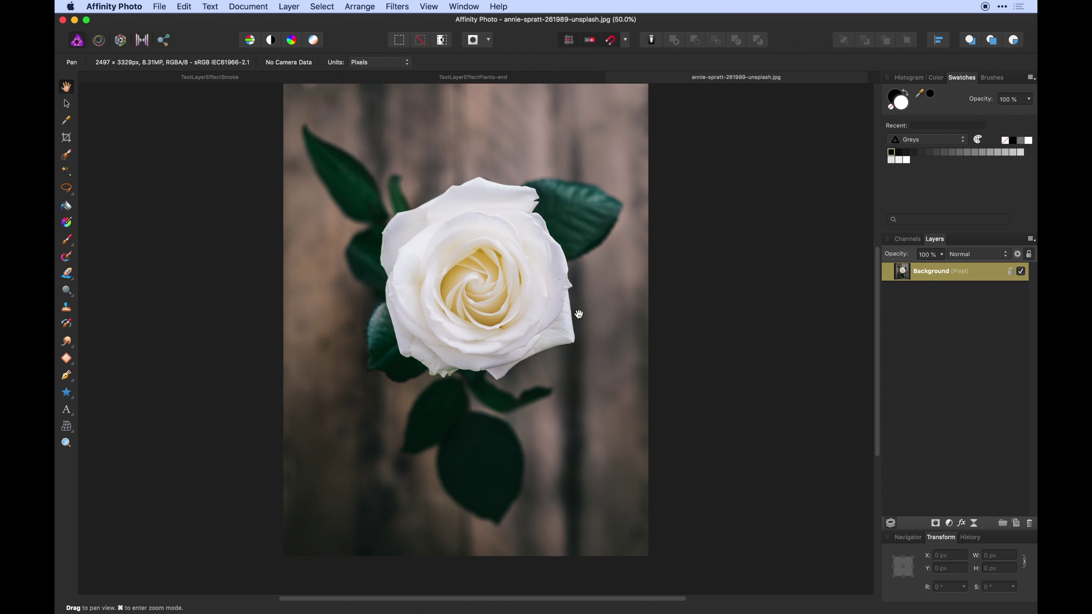
{"action": "left_click", "coordinate": [1010, 271]}
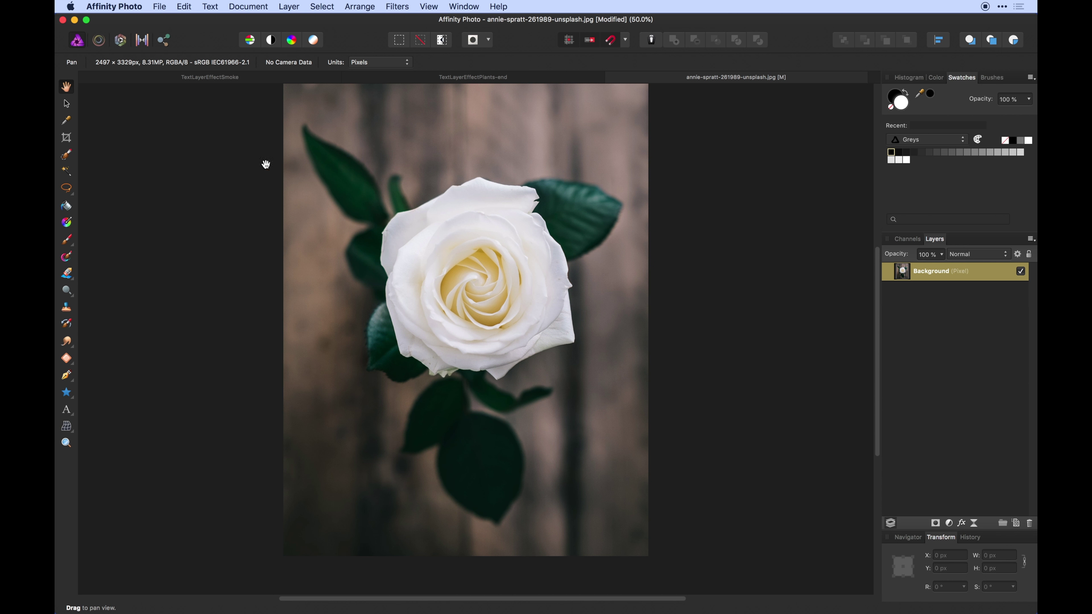
Step: Select the white rose bloom with the Selection Brush at 167 px width, then refine its edges with the output set to Selection
{"action": "left_click", "coordinate": [67, 156]}
{"action": "mouse_move", "coordinate": [495, 351]}
{"action": "left_mouse_down"}
{"action": "mouse_move", "coordinate": [552, 334]}
{"action": "mouse_move", "coordinate": [559, 288]}
{"action": "mouse_move", "coordinate": [518, 206]}
{"action": "mouse_move", "coordinate": [460, 209]}
{"action": "mouse_move", "coordinate": [472, 269]}
{"action": "mouse_move", "coordinate": [489, 270]}
{"action": "left_mouse_up"}
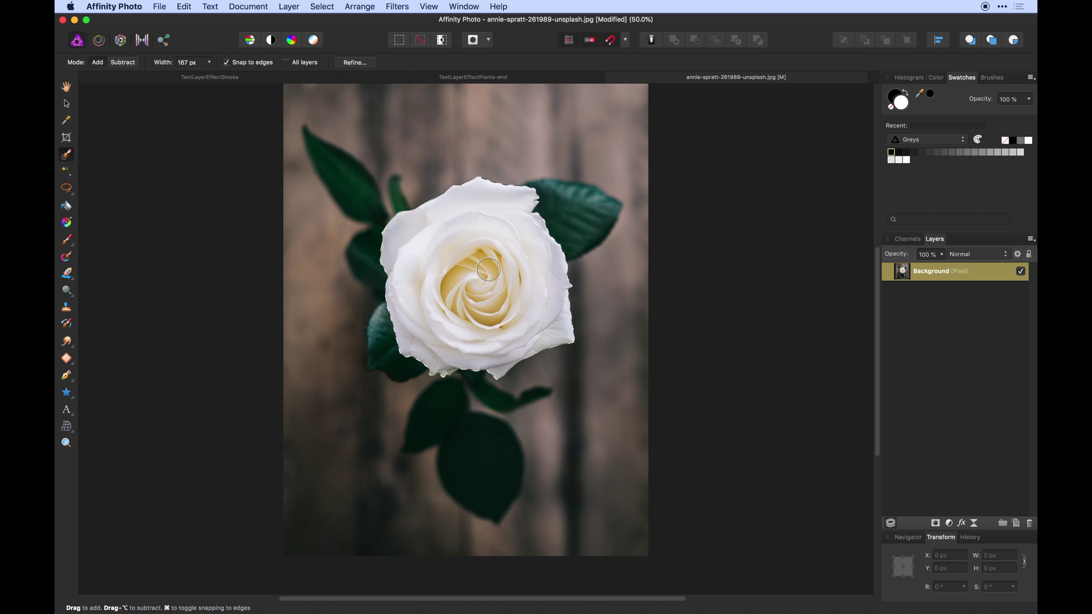
{"action": "left_click", "coordinate": [342, 62]}
{"action": "left_click_drag", "start_coordinate": [731, 346], "coordinate": [724, 212]}
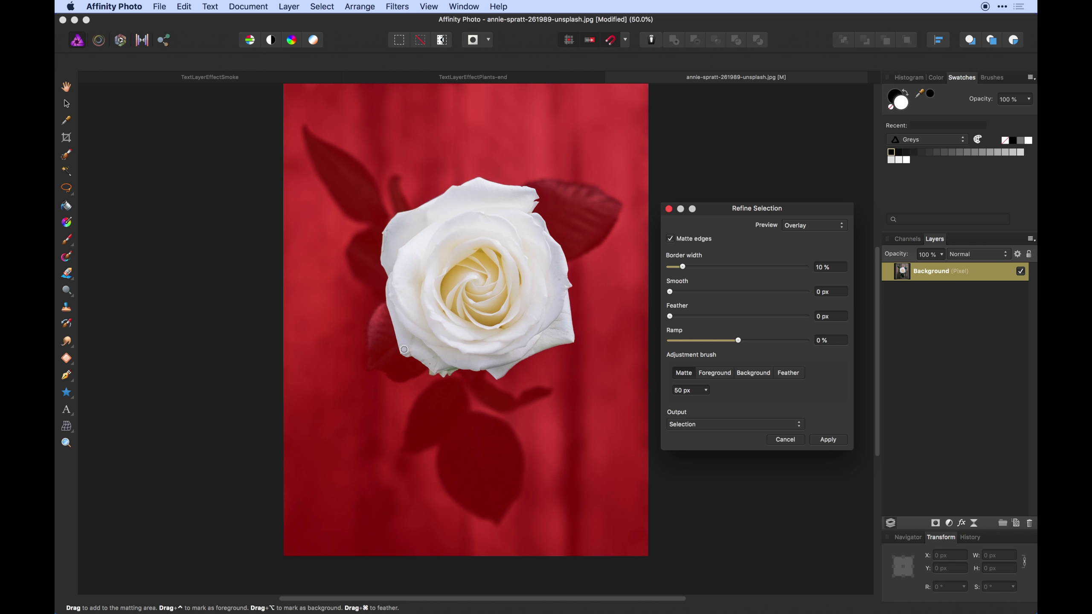
{"action": "left_click", "coordinate": [828, 440]}
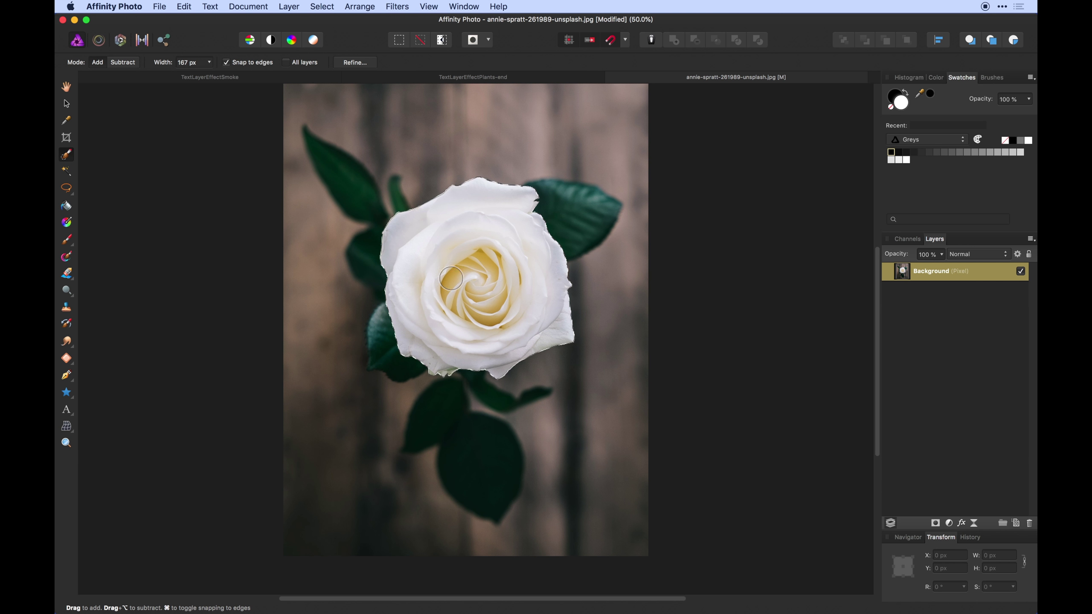
Step: Copy the selected rose with Copy Merged and switch to the TextLayerEffectPlants-end document
{"action": "left_click", "coordinate": [184, 6]}
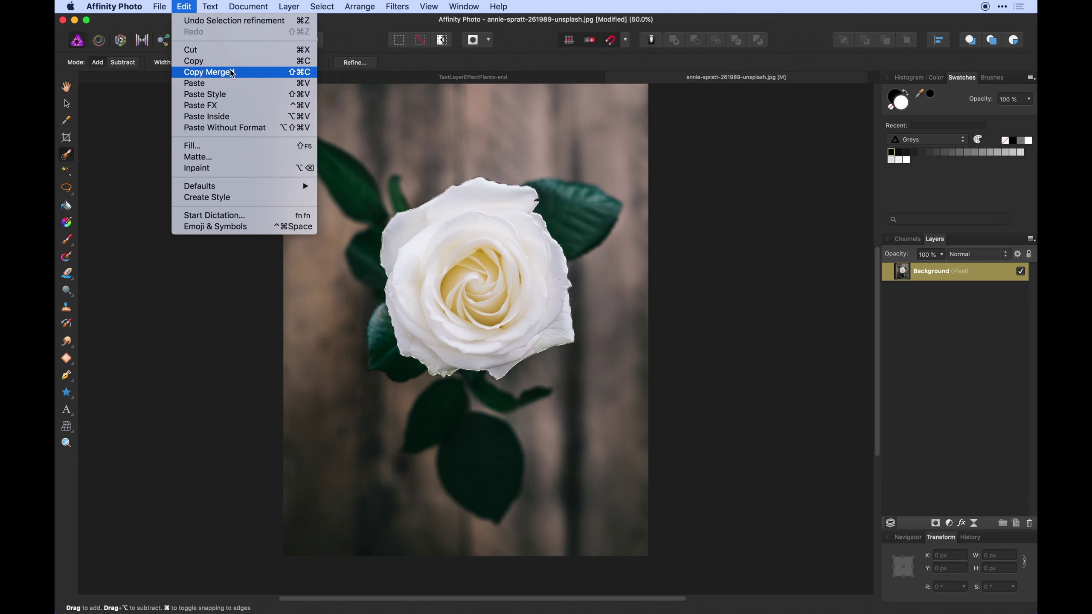
{"action": "left_click", "coordinate": [231, 73]}
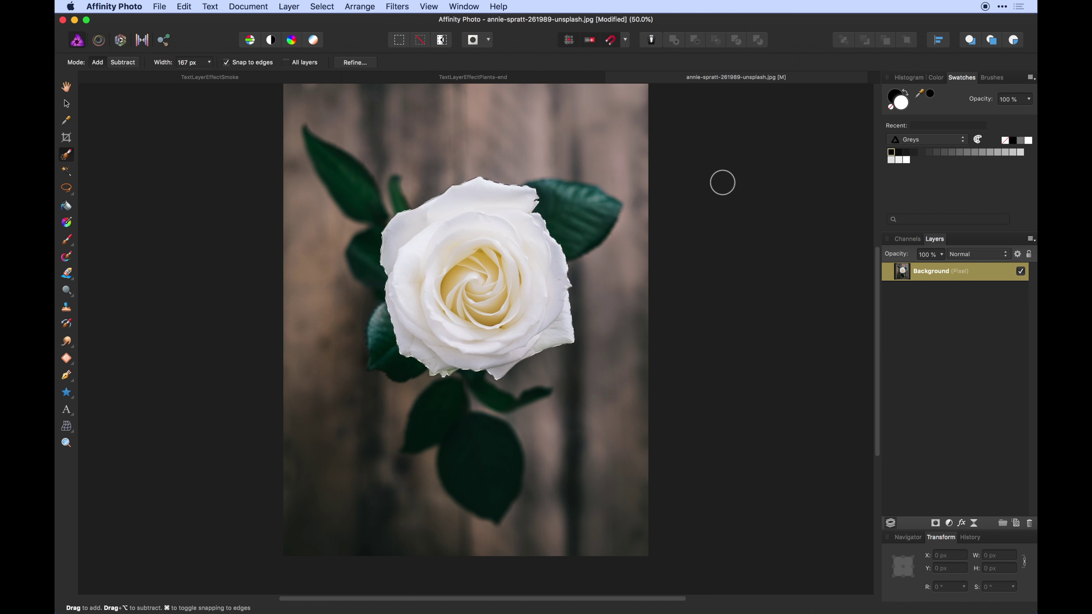
{"action": "left_click", "coordinate": [447, 80]}
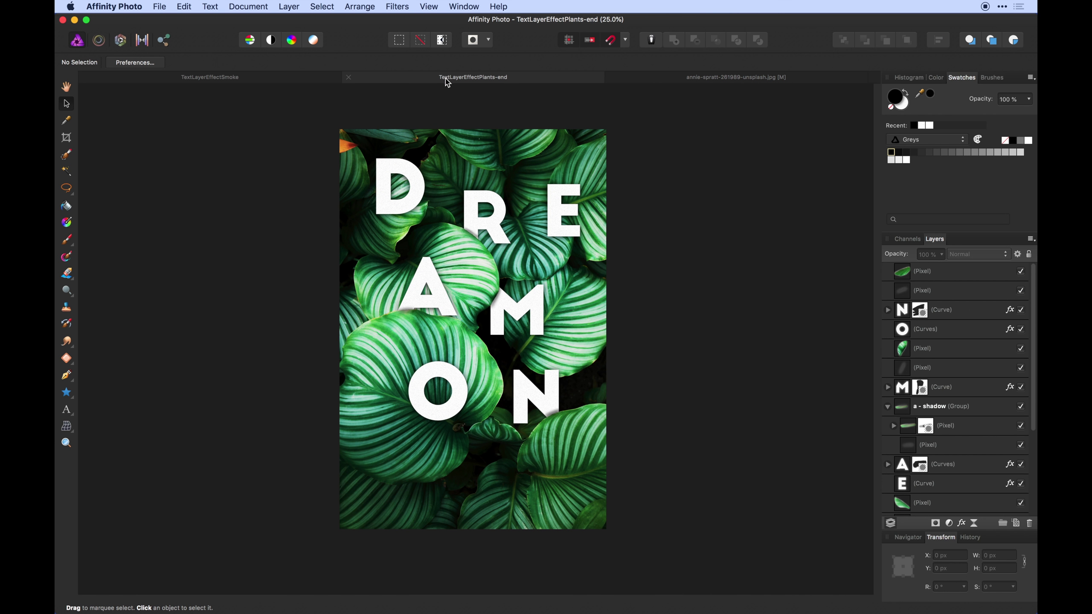
Step: Paste the cut-out rose beside the letter E, scale it to about 1035 px wide, and compare the layout with the TextLayerEffectSmoke document
{"action": "key", "text": "cmd+v"}
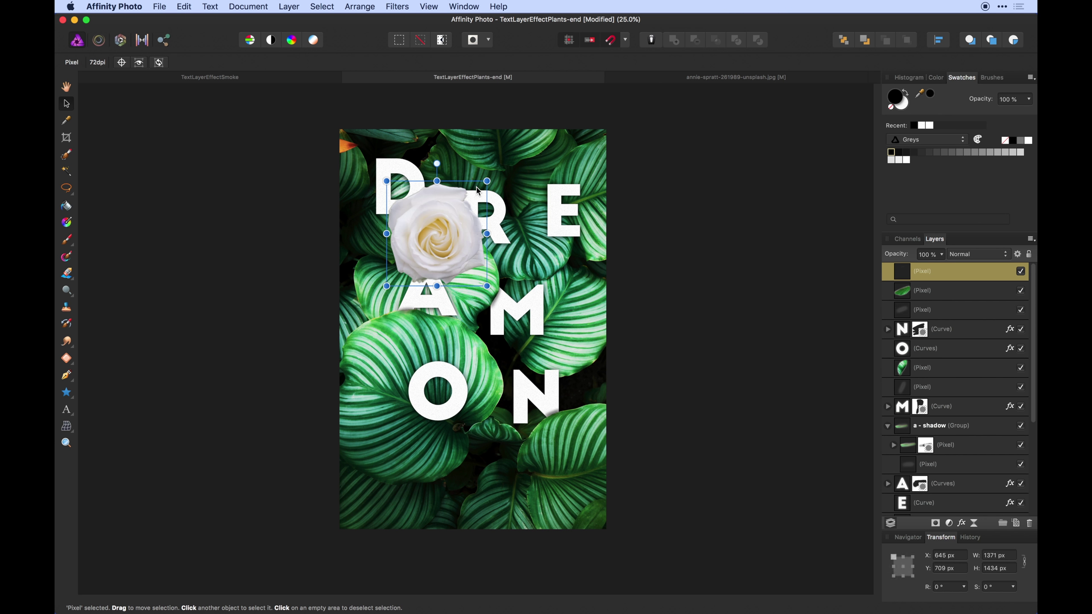
{"action": "left_click_drag", "start_coordinate": [484, 235], "coordinate": [596, 194]}
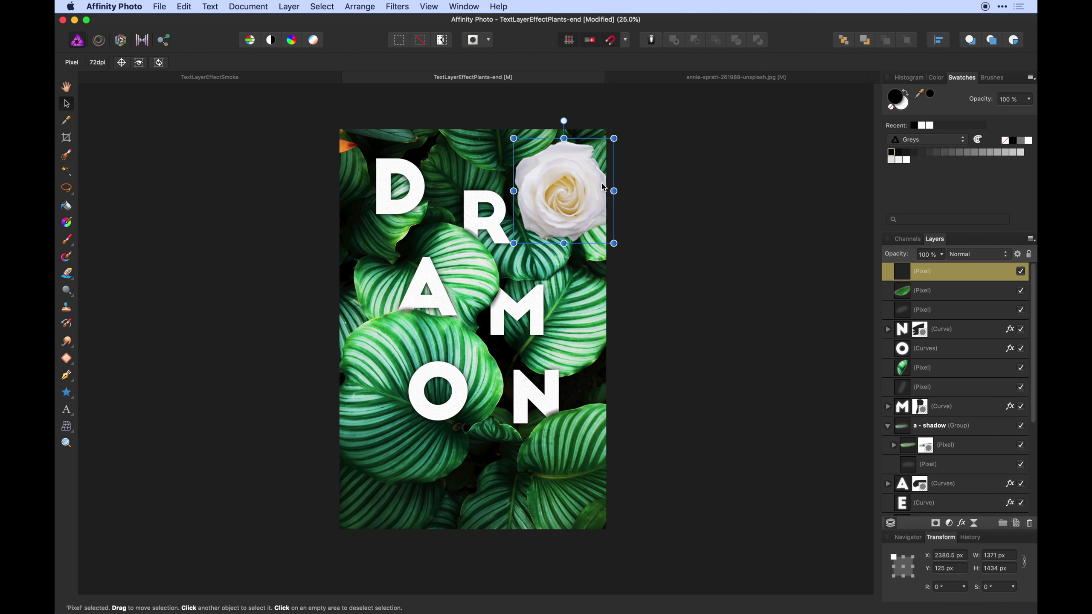
{"action": "left_click_drag", "start_coordinate": [614, 138], "coordinate": [589, 164]}
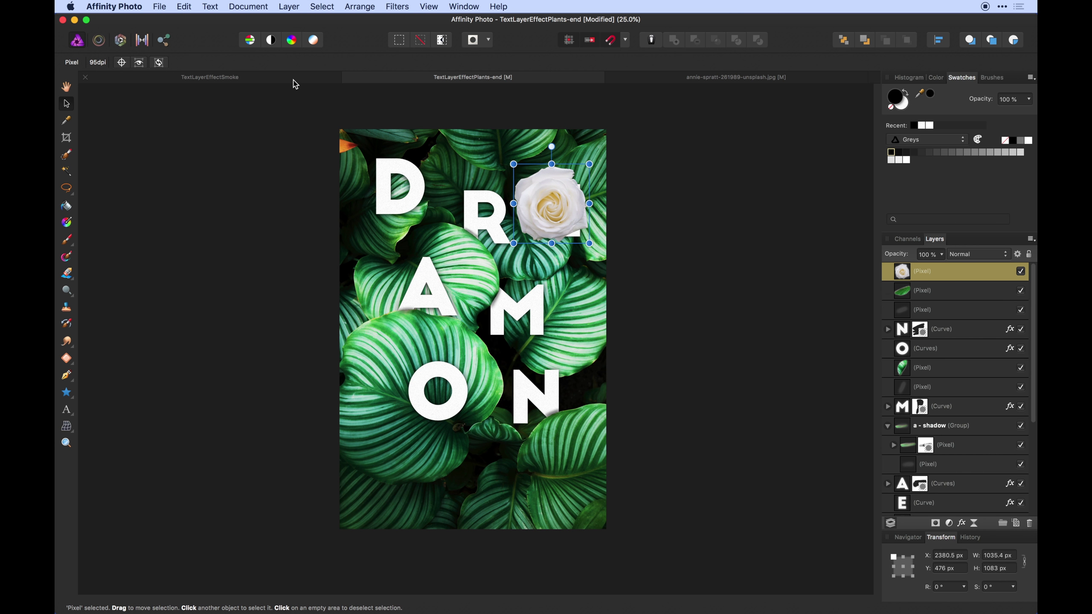
{"action": "left_click", "coordinate": [296, 82]}
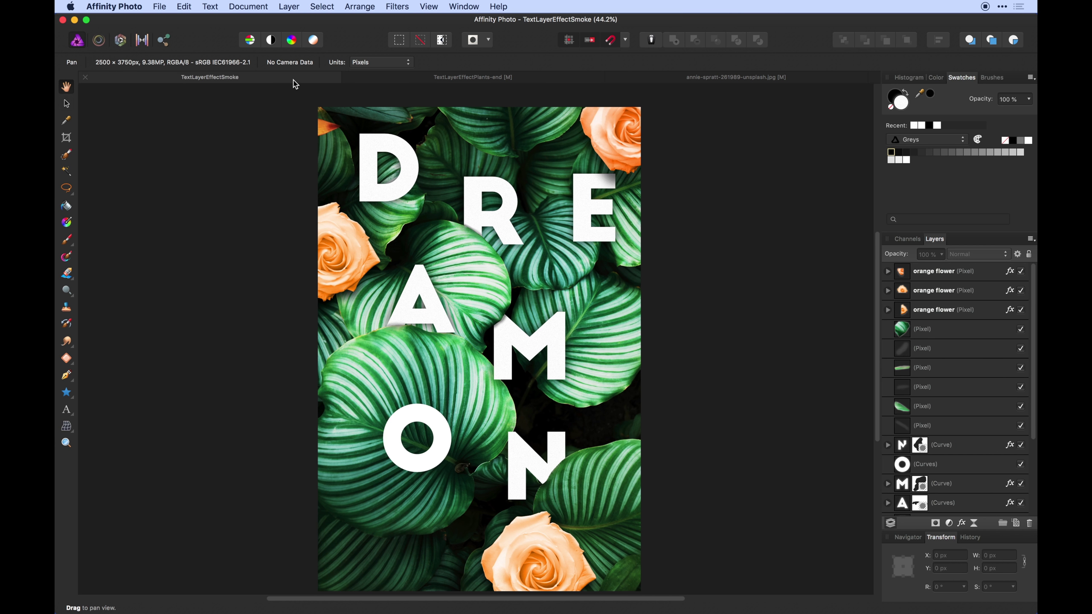
{"action": "key", "text": "h"}
{"action": "left_click", "coordinate": [565, 80]}
Step: Move the rose partly off the poster's upper-right corner above the letter E and scale it to about 842 px wide
{"action": "left_click_drag", "start_coordinate": [569, 177], "coordinate": [610, 122]}
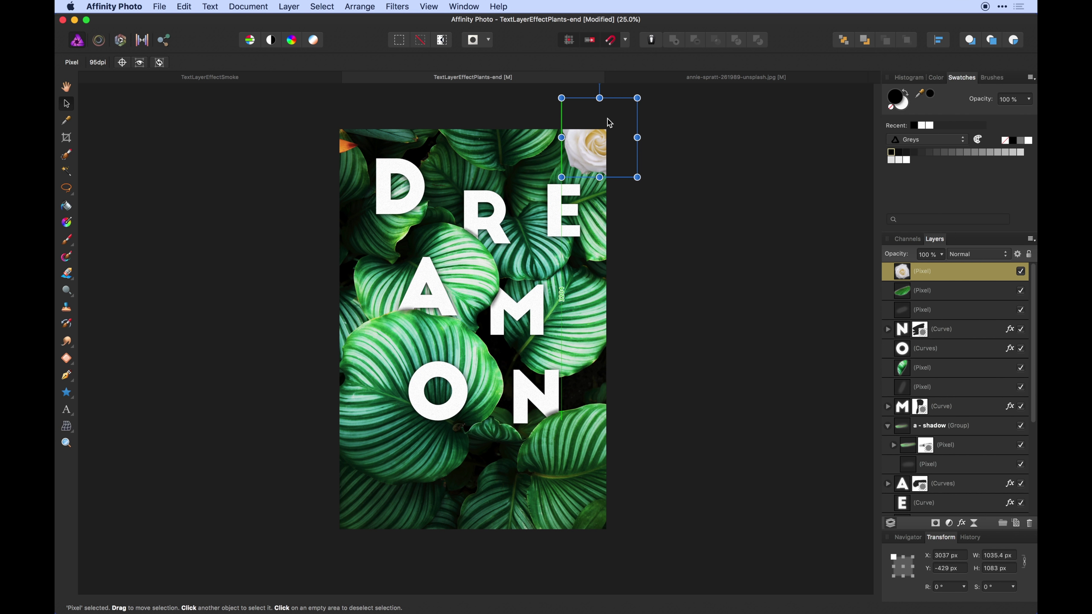
{"action": "left_click", "coordinate": [634, 104]}
{"action": "left_click", "coordinate": [606, 141]}
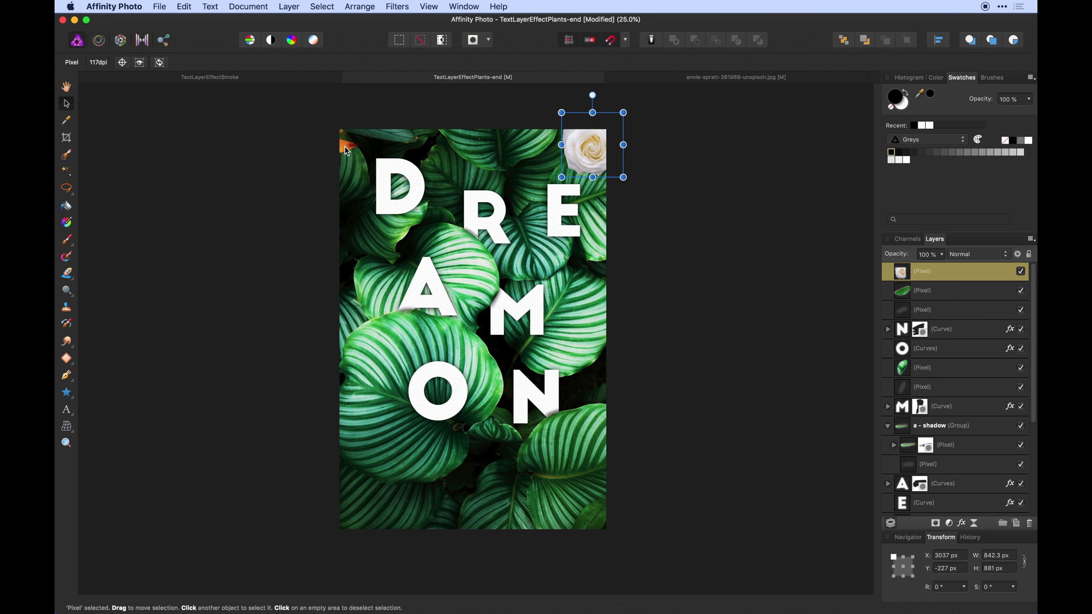
{"action": "key", "text": "super+plus"}
{"action": "key", "text": "space"}
{"action": "left_click_drag", "start_coordinate": [347, 150], "coordinate": [360, 393]}
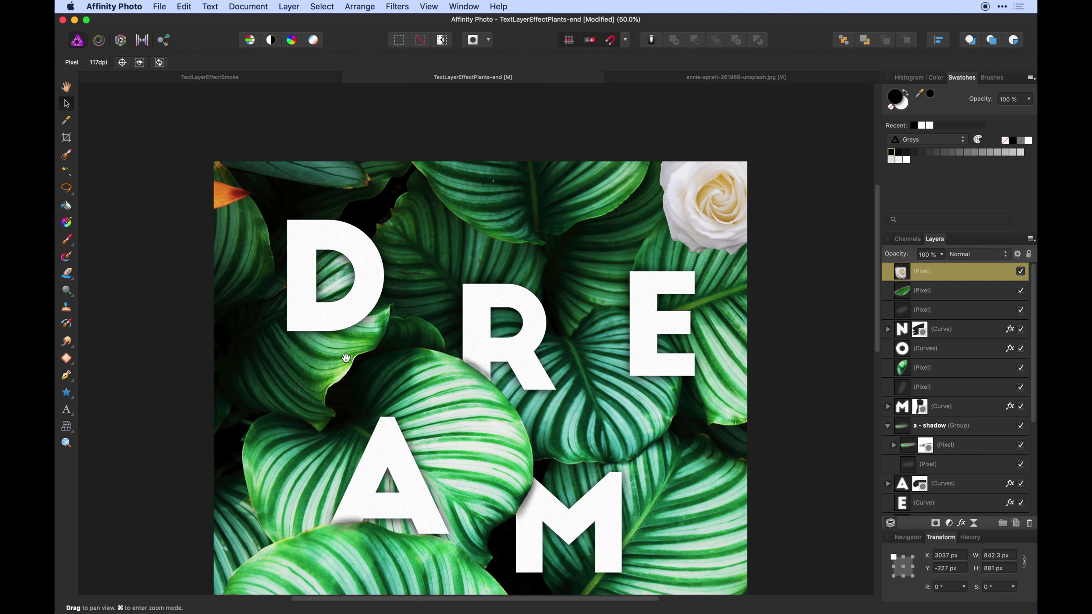
{"action": "left_click_drag", "start_coordinate": [742, 217], "coordinate": [735, 217]}
{"action": "key", "text": "space"}
{"action": "left_click_drag", "start_coordinate": [731, 275], "coordinate": [742, 224]}
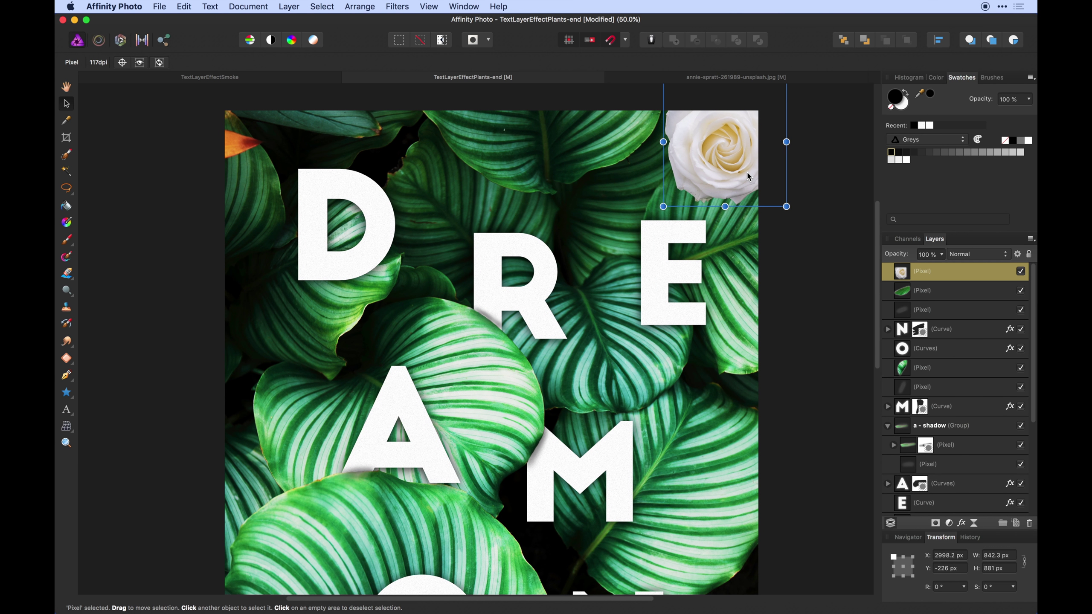
Step: Duplicate the rose onto the poster's left edge beside the letter A, rotated to about -72.7° and enlarged to about 995 px wide
{"action": "key", "text": "super+j"}
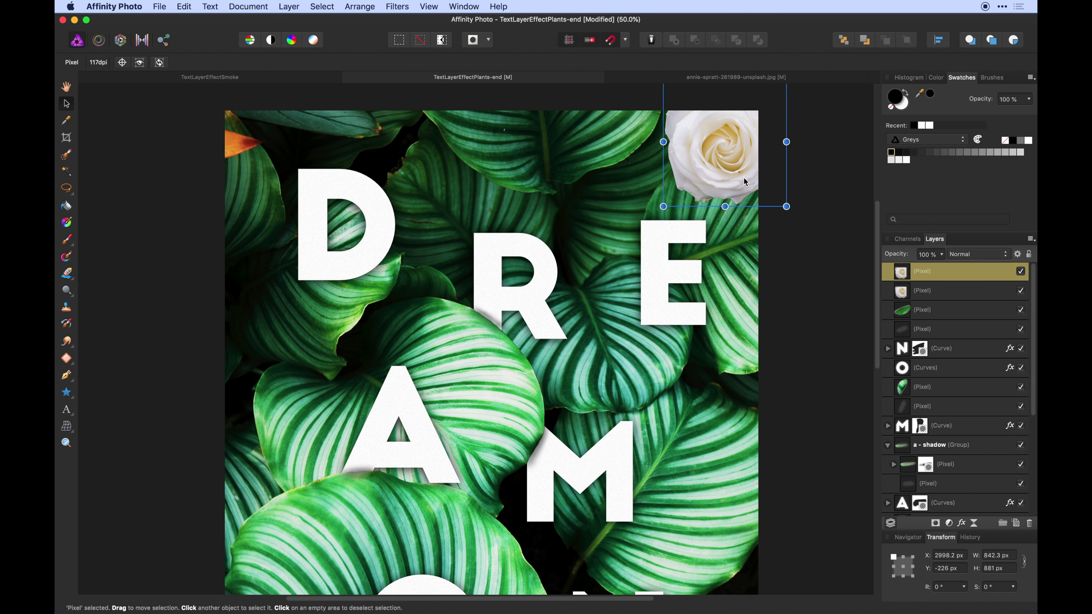
{"action": "left_click_drag", "start_coordinate": [744, 178], "coordinate": [269, 463]}
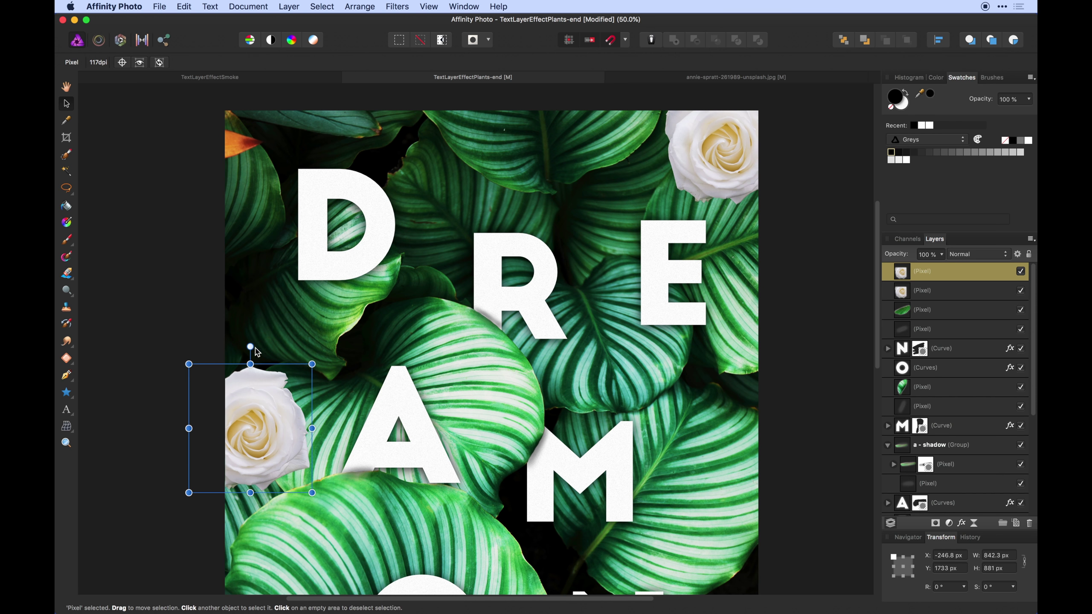
{"action": "left_click_drag", "start_coordinate": [250, 347], "coordinate": [328, 404]}
{"action": "left_click_drag", "start_coordinate": [294, 351], "coordinate": [310, 323]}
{"action": "left_click_drag", "start_coordinate": [293, 378], "coordinate": [287, 421]}
Step: Duplicate the rotated rose onto the leaf below the letter N and enlarge it to about 1175 px wide
{"action": "key", "text": "space"}
{"action": "left_click_drag", "start_coordinate": [370, 510], "coordinate": [305, 180]}
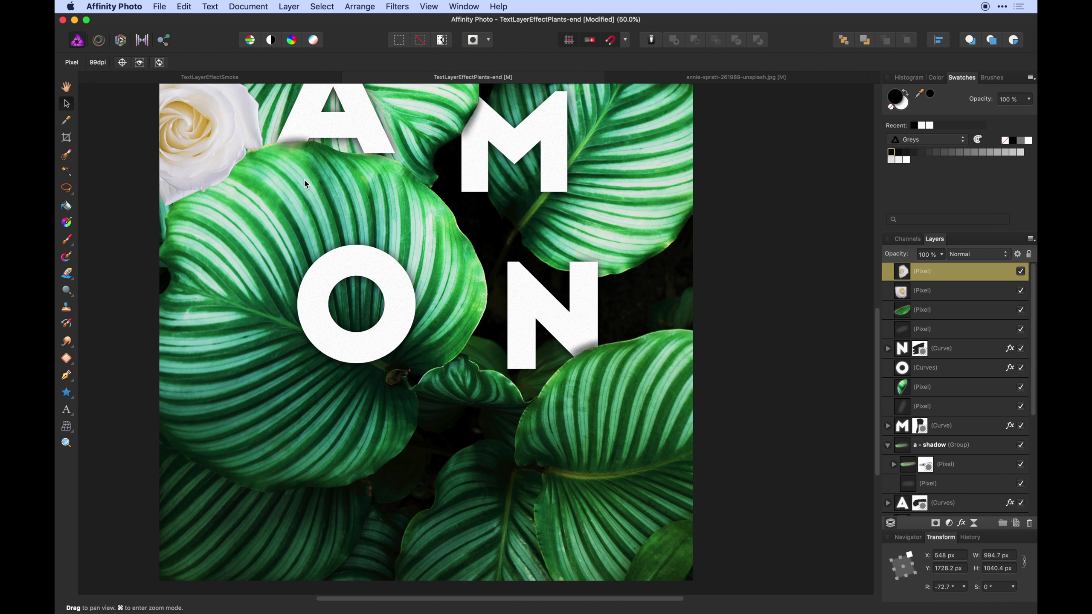
{"action": "key", "text": "super+j"}
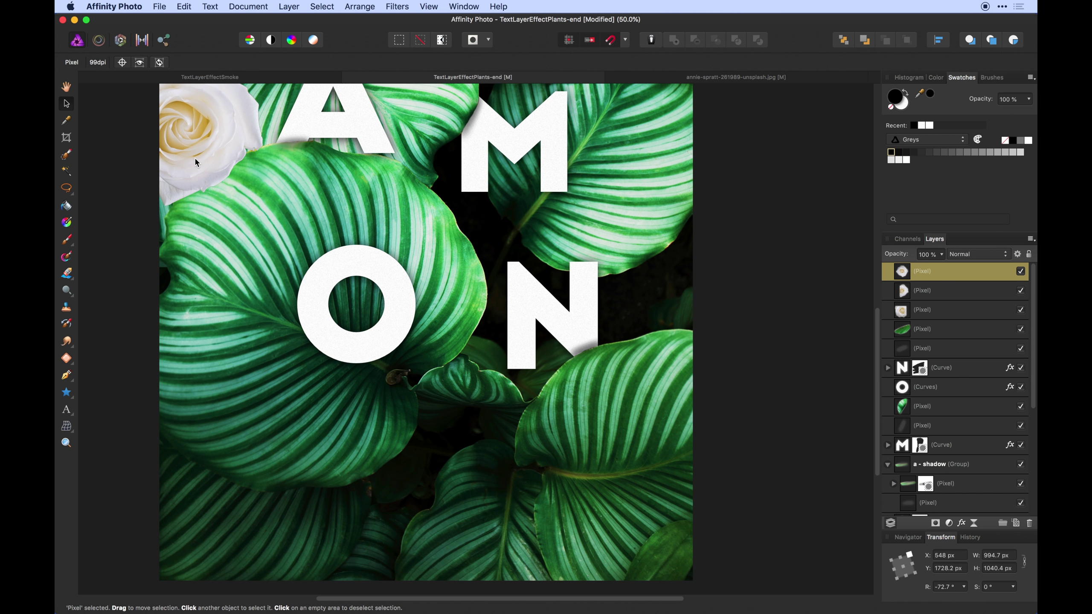
{"action": "left_click_drag", "start_coordinate": [195, 161], "coordinate": [558, 505]}
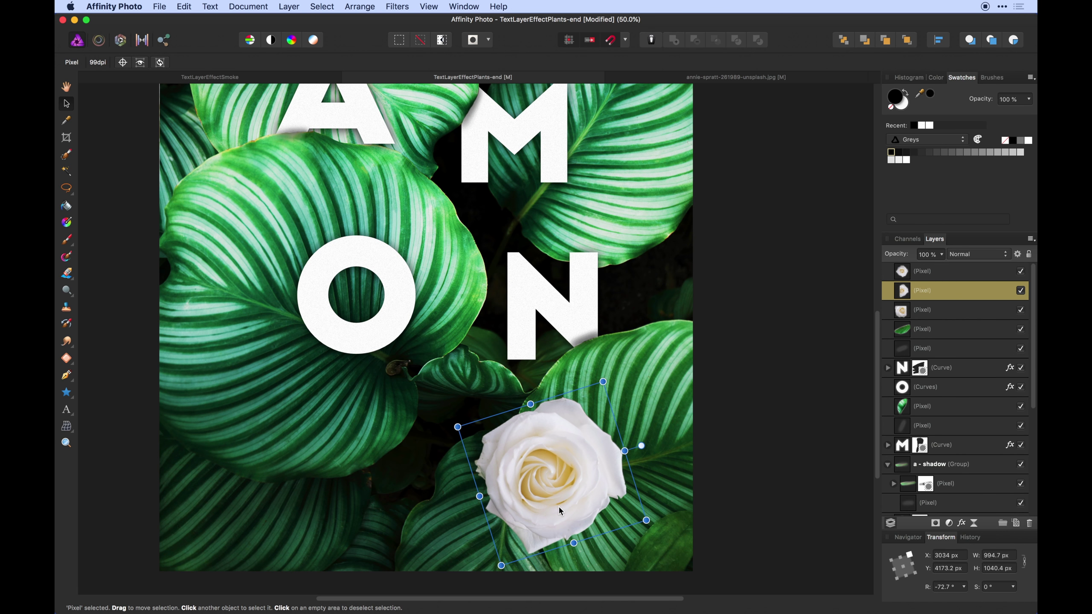
{"action": "key", "text": "space"}
{"action": "left_click_drag", "start_coordinate": [734, 358], "coordinate": [749, 450]}
{"action": "key", "text": "super+minus"}
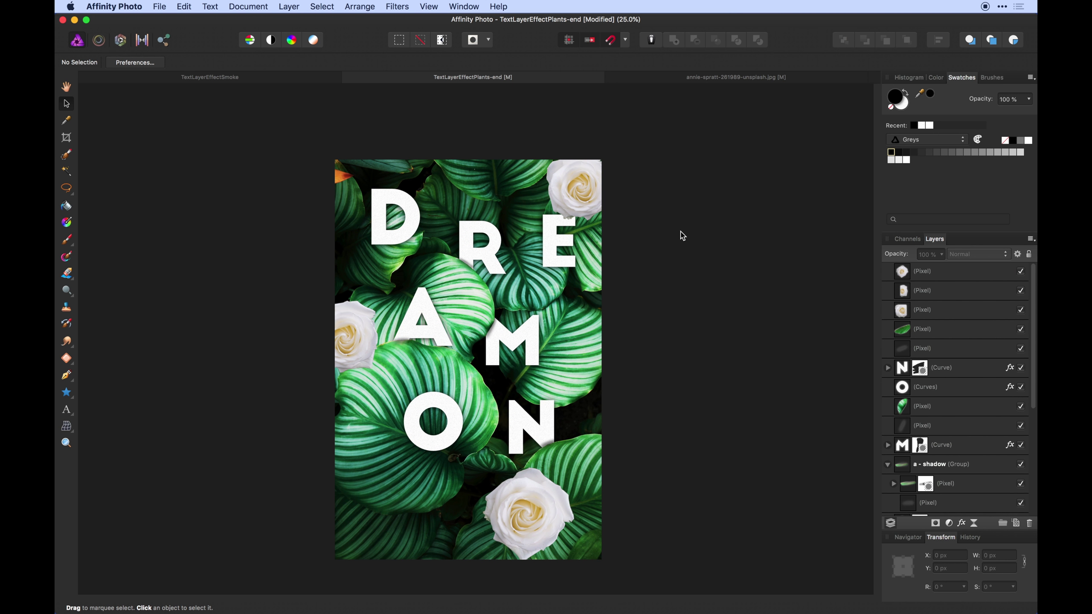
Step: Select all three rose layers and add an Outer Shadow with 100% opacity and a 225° angle
{"action": "key", "text": "super+plus"}
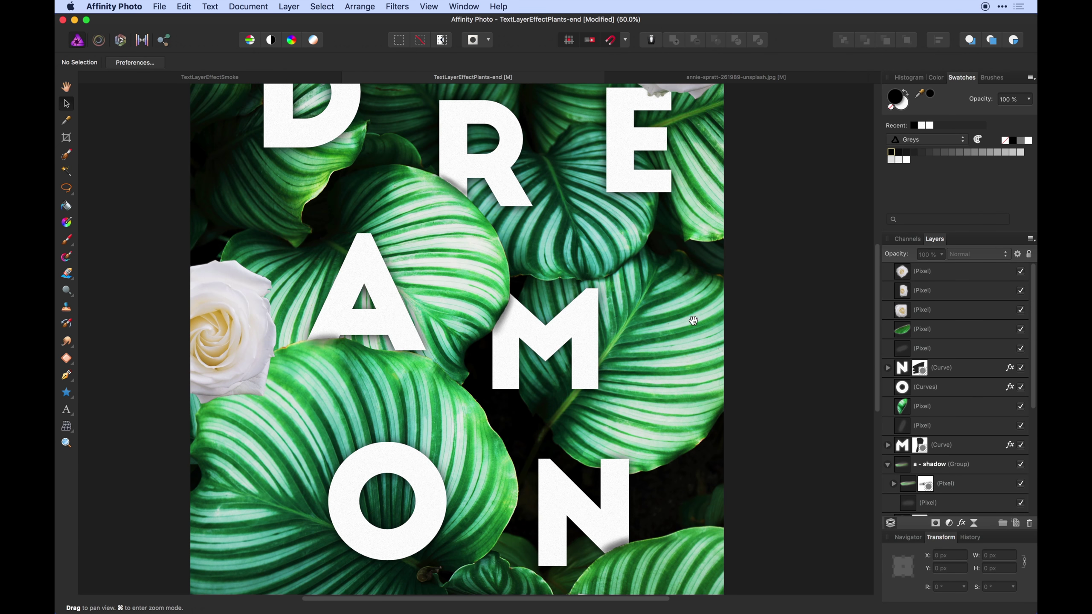
{"action": "scroll", "coordinate": [691, 321], "scroll_direction": "up", "scroll_amount": 5}
{"action": "left_click", "coordinate": [669, 151]}
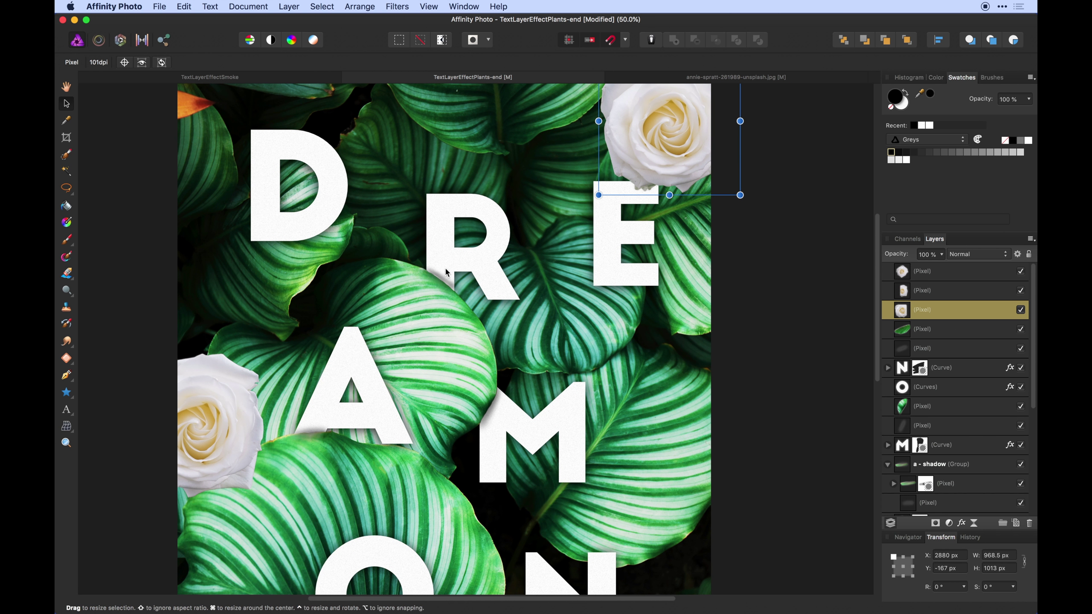
{"action": "left_click", "coordinate": [949, 276], "text": "shift"}
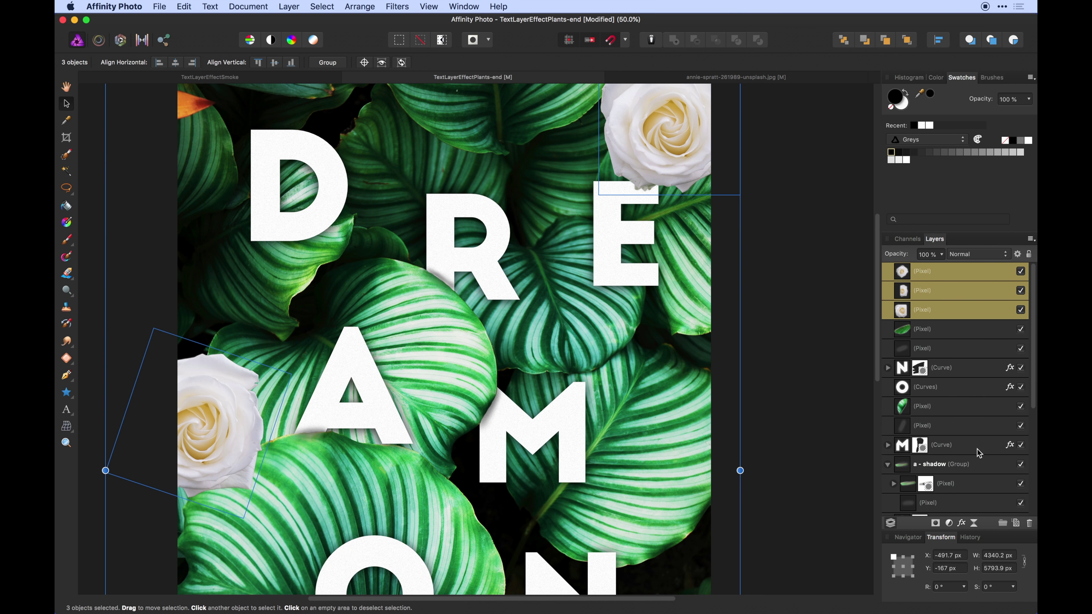
{"action": "left_click", "coordinate": [965, 524]}
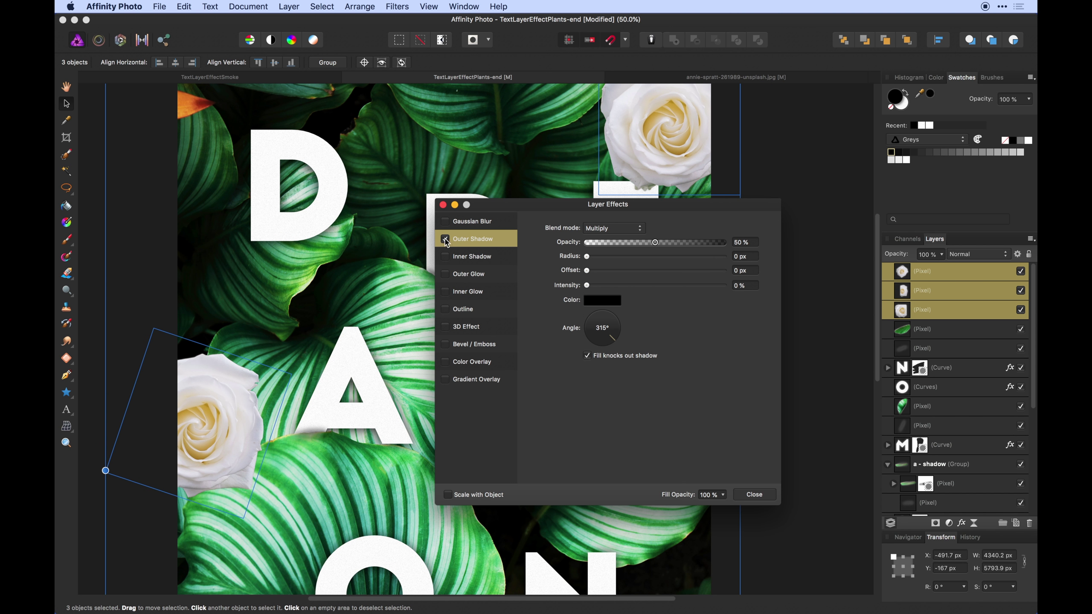
{"action": "left_click", "coordinate": [446, 242]}
{"action": "left_click_drag", "start_coordinate": [605, 329], "coordinate": [621, 314]}
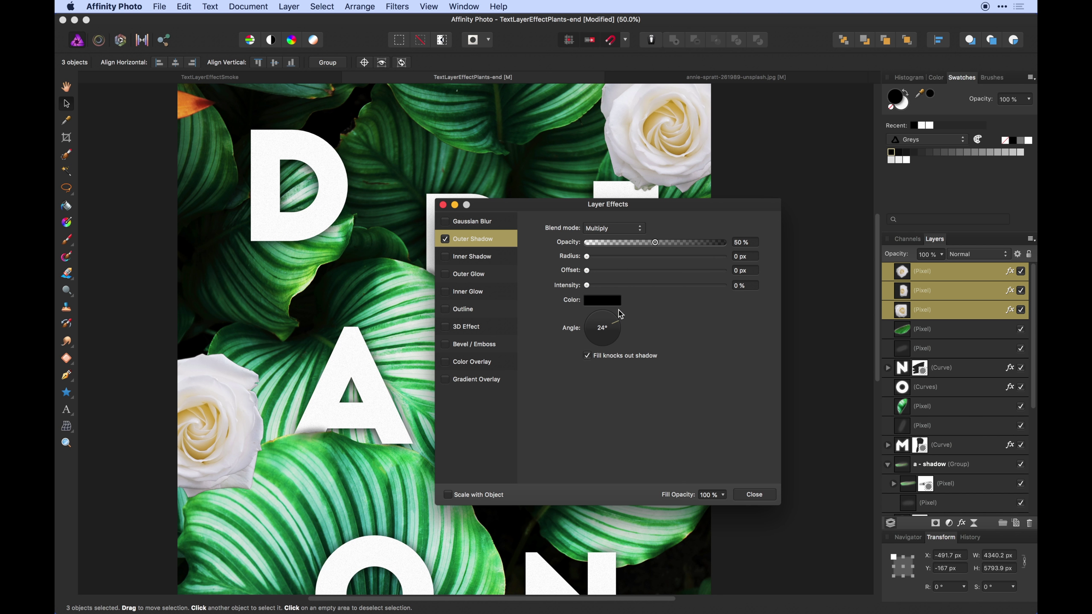
{"action": "left_click_drag", "start_coordinate": [713, 245], "coordinate": [731, 245]}
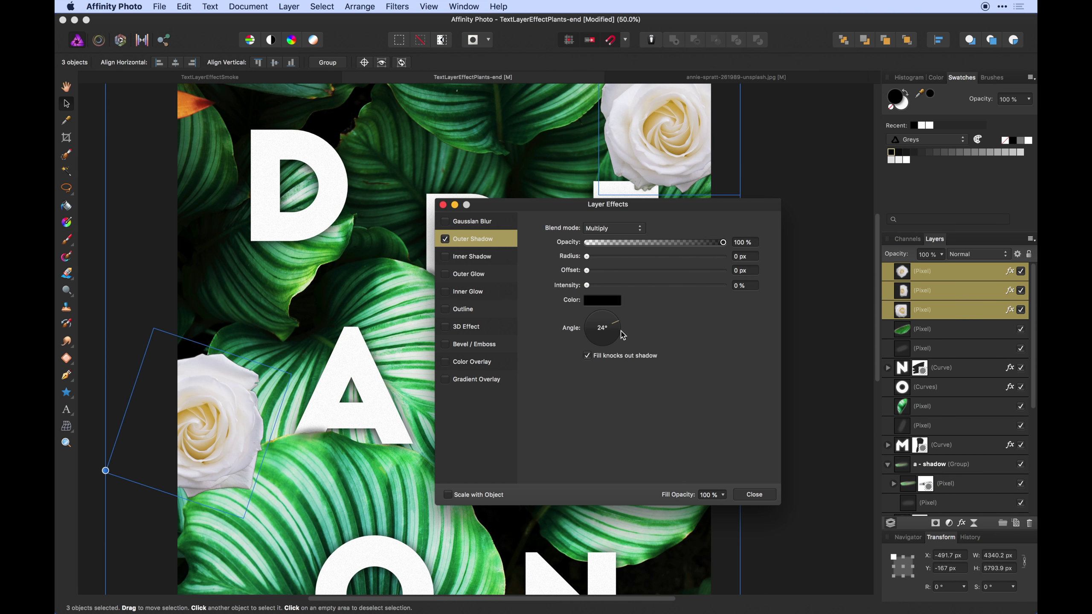
{"action": "left_click_drag", "start_coordinate": [606, 339], "coordinate": [597, 351]}
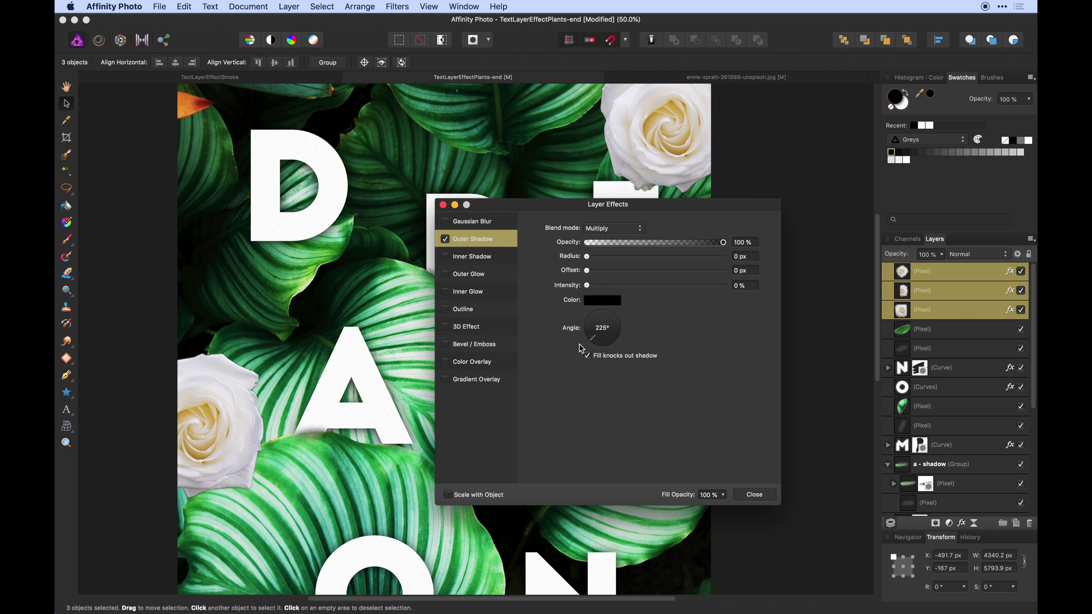
Step: Set the roses' Outer Shadow to a 100 px radius, 16.1 px offset and 14% intensity
{"action": "left_click_drag", "start_coordinate": [588, 256], "coordinate": [820, 256]}
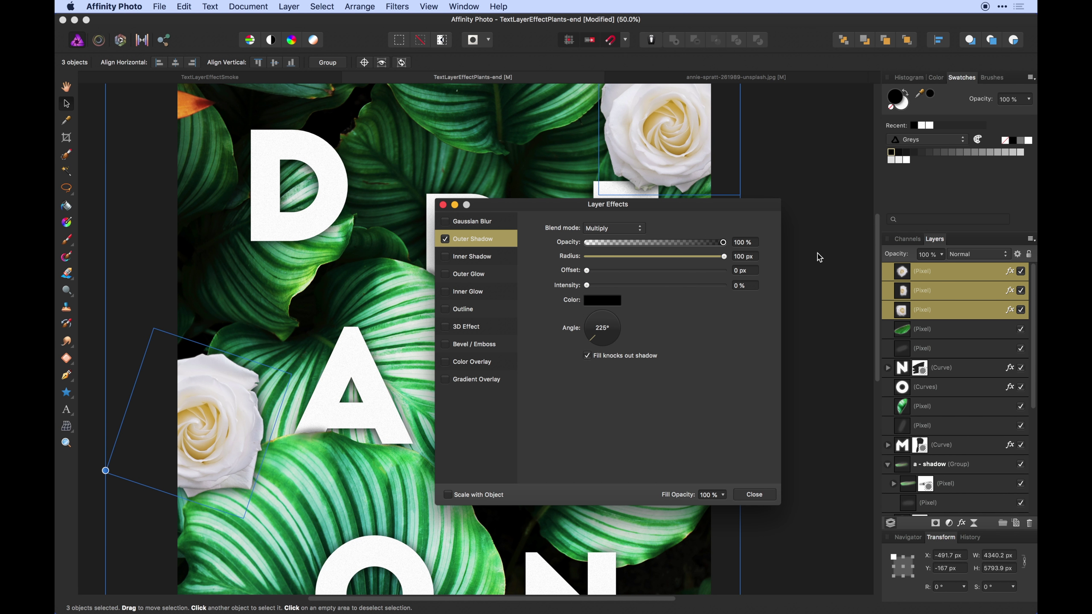
{"action": "left_click_drag", "start_coordinate": [587, 271], "coordinate": [644, 272]}
{"action": "left_click_drag", "start_coordinate": [587, 286], "coordinate": [607, 285]}
{"action": "left_click_drag", "start_coordinate": [645, 270], "coordinate": [654, 271]}
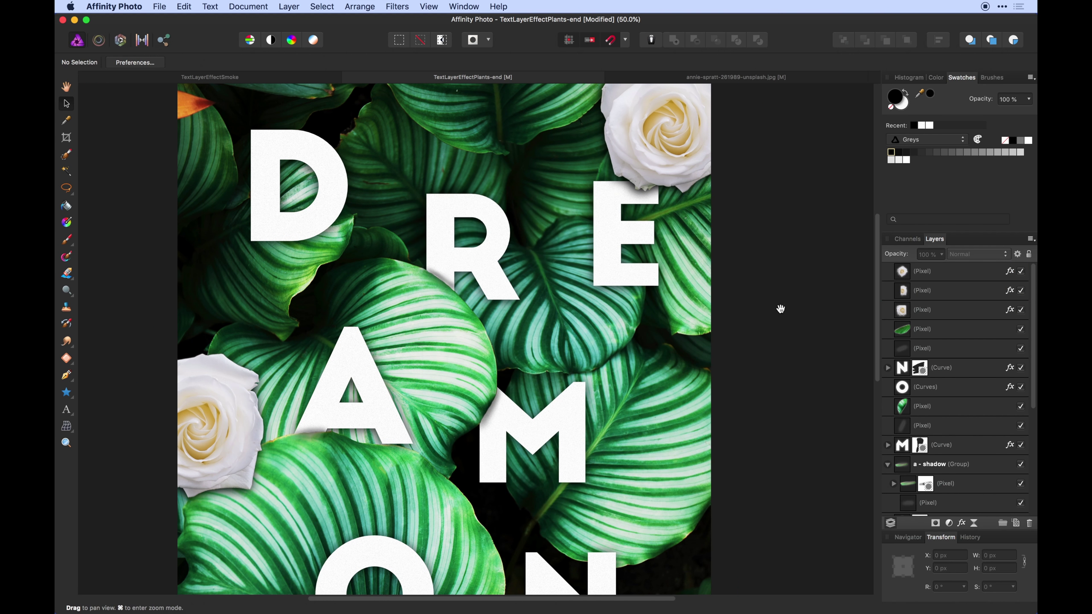
Step: Review the Outer Shadow settings of the rose in the poster's upper-right corner
{"action": "scroll", "coordinate": [781, 309], "scroll_direction": "up", "scroll_amount": 2}
{"action": "left_click", "coordinate": [636, 181]}
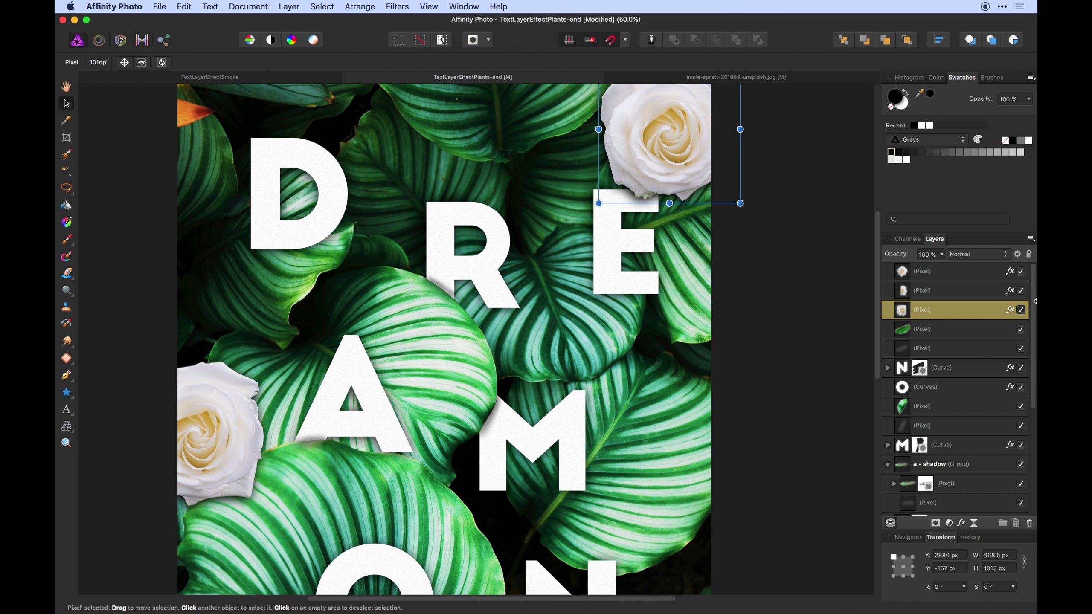
{"action": "left_click", "coordinate": [1010, 311]}
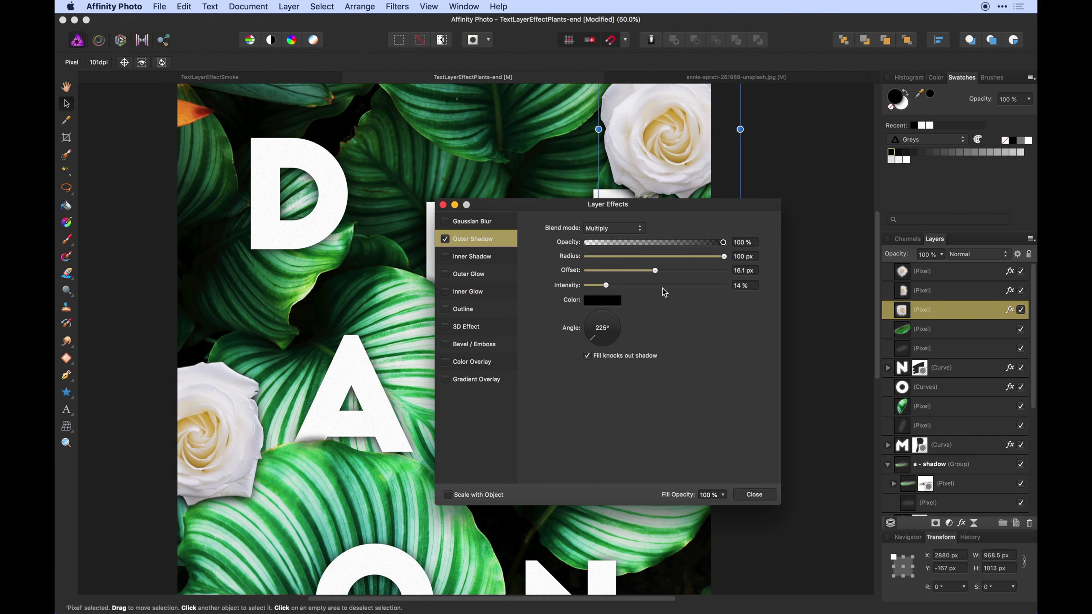
{"action": "left_click", "coordinate": [755, 495]}
Step: Lower the Outer Shadow opacity of the rose below the letter N and save the document
{"action": "left_click", "coordinate": [975, 275], "text": "shift"}
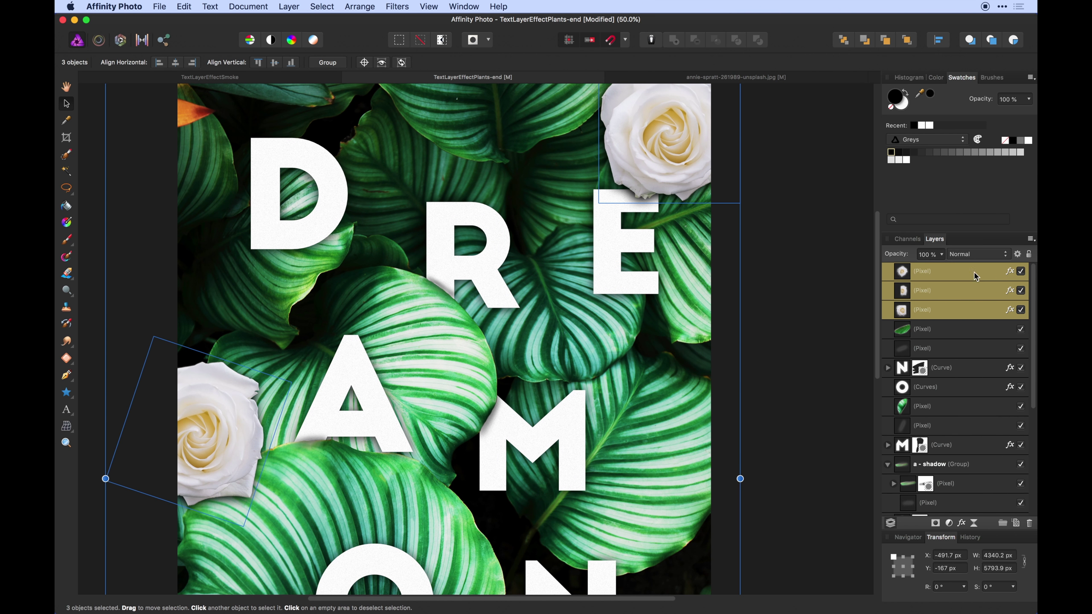
{"action": "left_click", "coordinate": [1011, 272]}
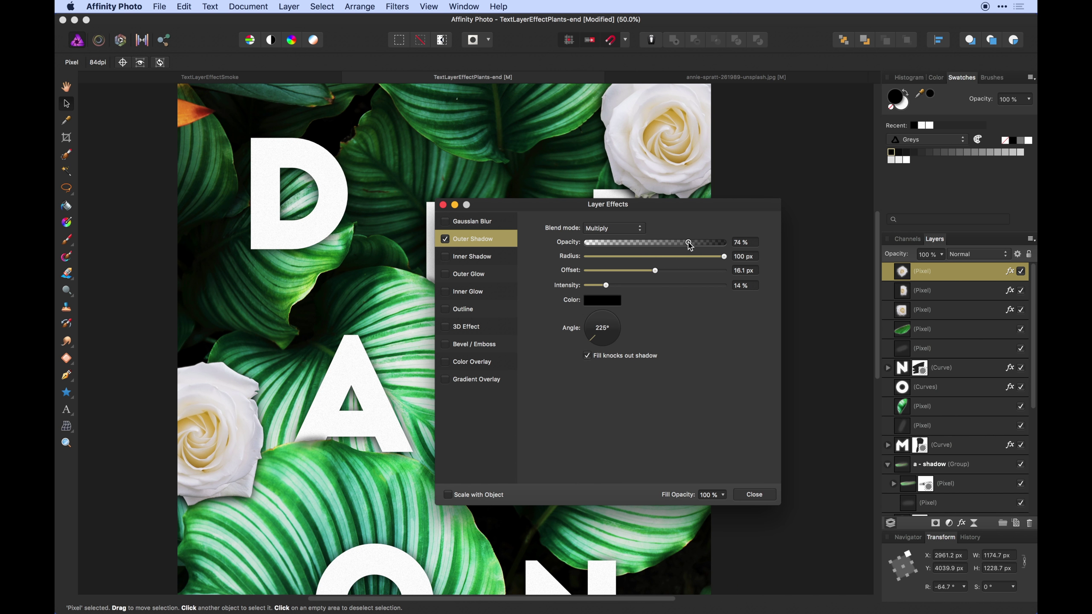
{"action": "left_click_drag", "start_coordinate": [689, 246], "coordinate": [675, 245]}
{"action": "left_click", "coordinate": [754, 495]}
{"action": "left_click", "coordinate": [760, 365]}
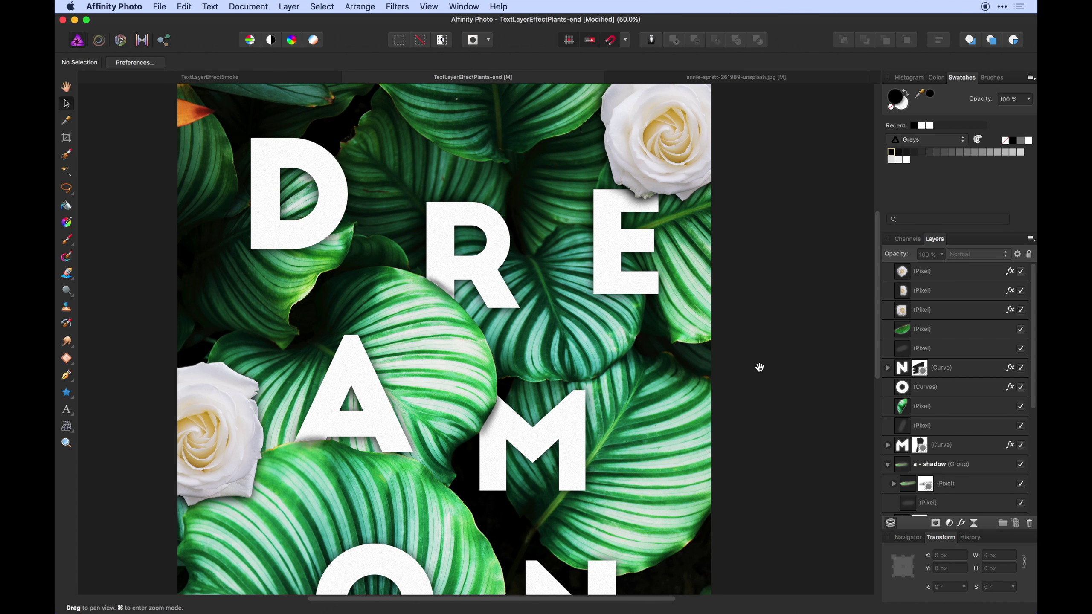
{"action": "scroll", "coordinate": [759, 335], "scroll_direction": "up", "scroll_amount": 2}
{"action": "key", "text": "super+s"}
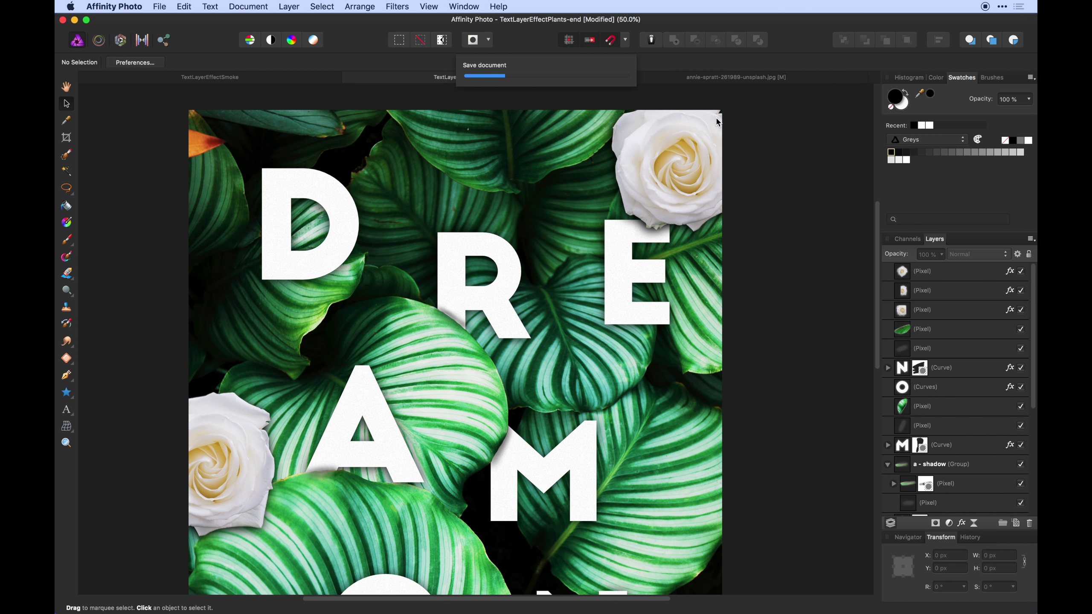
Step: Move the upper-right rose slightly farther off the poster's right edge and save the document
{"action": "left_click_drag", "start_coordinate": [698, 167], "coordinate": [723, 184]}
{"action": "left_click", "coordinate": [755, 307]}
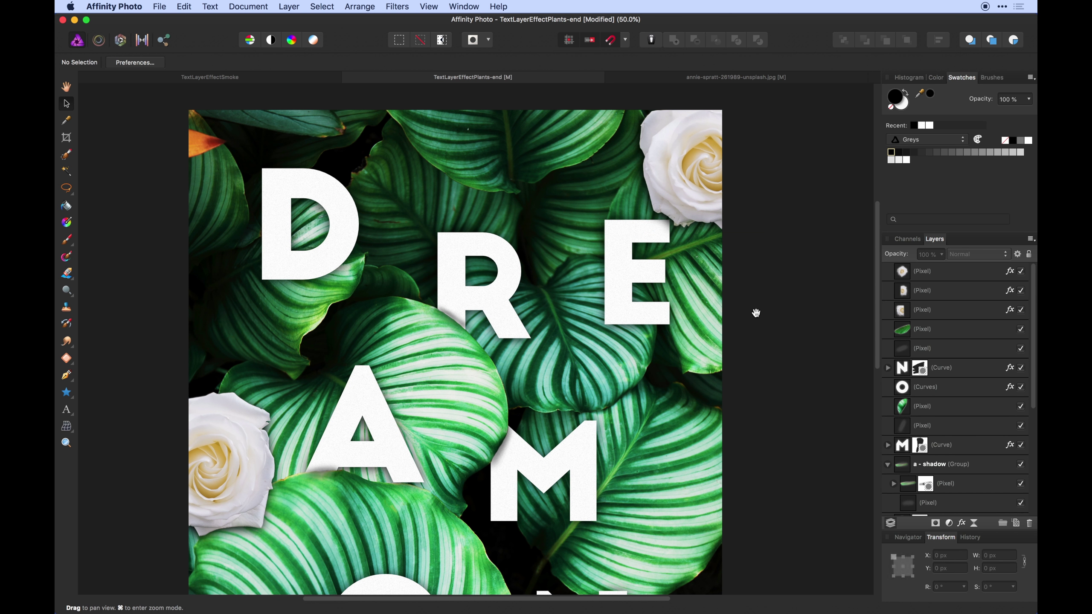
{"action": "left_click_drag", "start_coordinate": [756, 344], "coordinate": [765, 190]}
{"action": "key", "text": "super+s"}
{"action": "key", "text": "super+minus"}
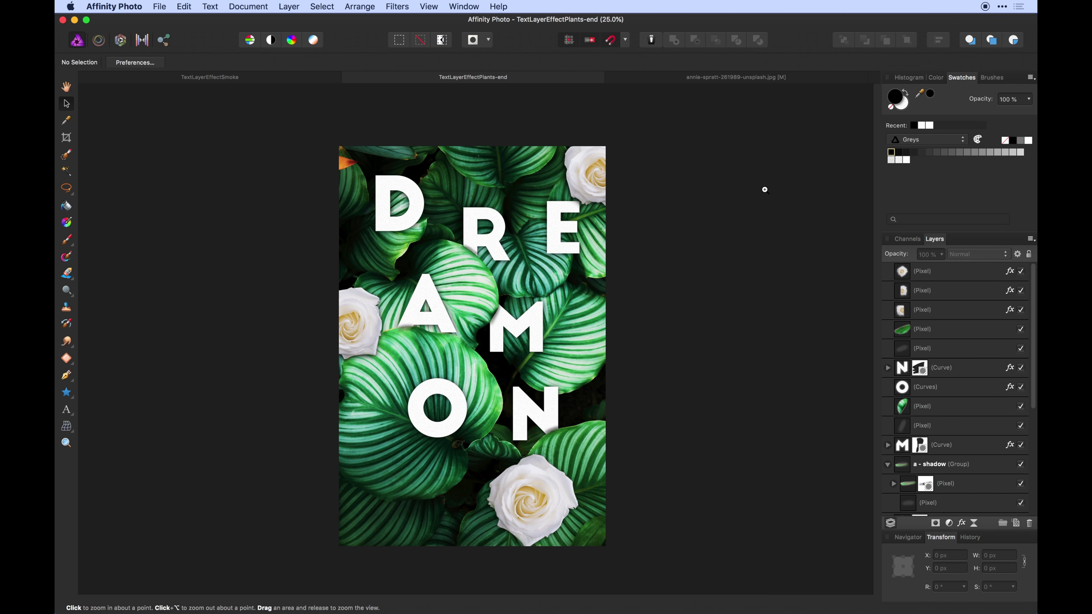
Step: Reduce the Outer Shadow opacity of the rose below the letter N further and reopen its layer effects
{"action": "key", "text": "super+plus"}
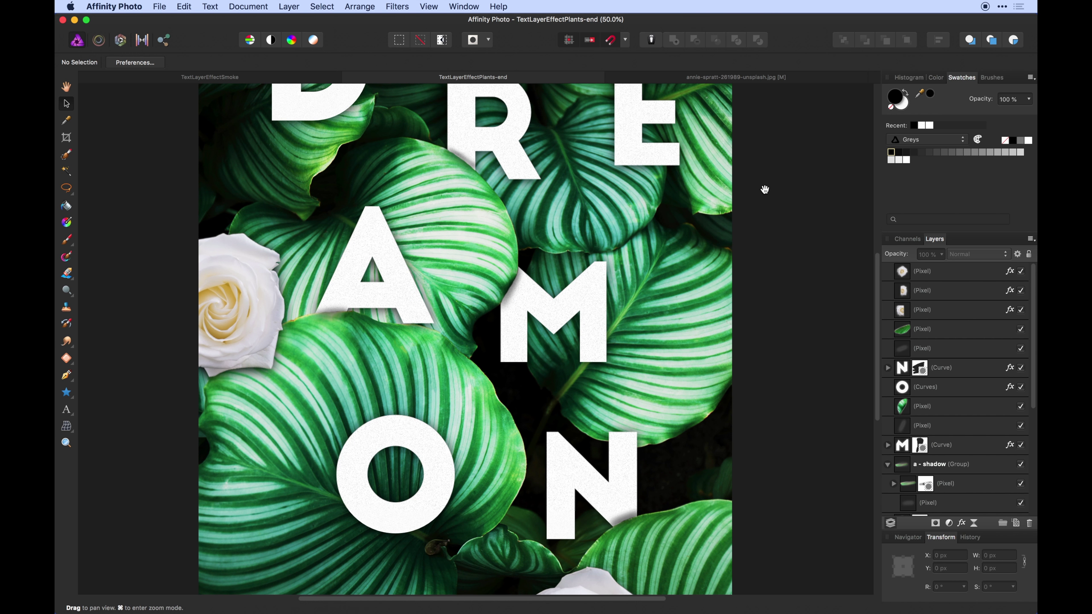
{"action": "left_click", "coordinate": [922, 279]}
{"action": "left_click", "coordinate": [957, 311], "text": "shift"}
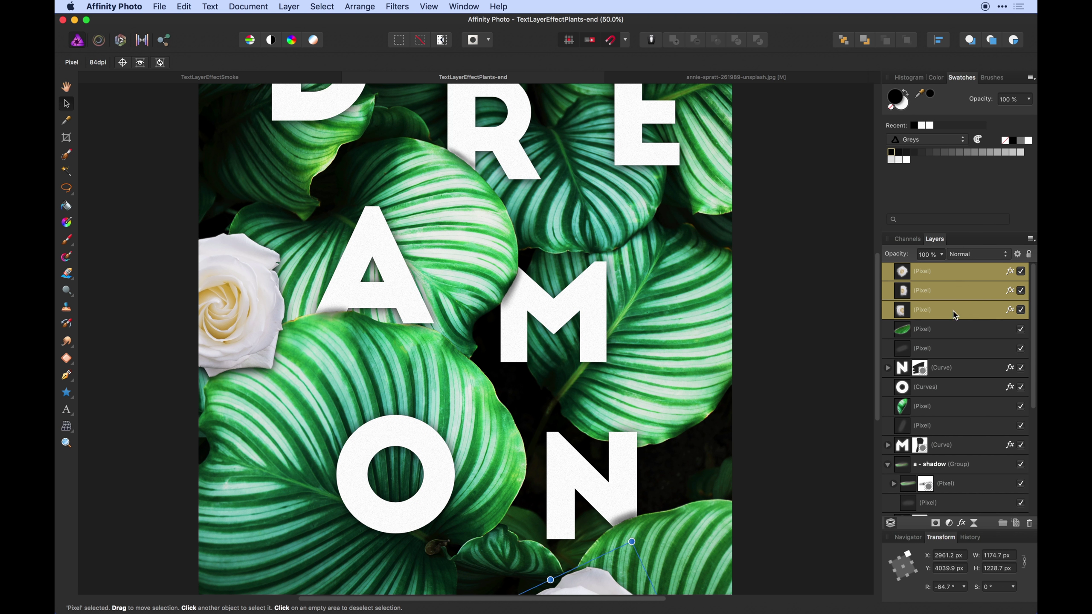
{"action": "left_click", "coordinate": [1012, 272]}
{"action": "left_click_drag", "start_coordinate": [676, 249], "coordinate": [627, 245]}
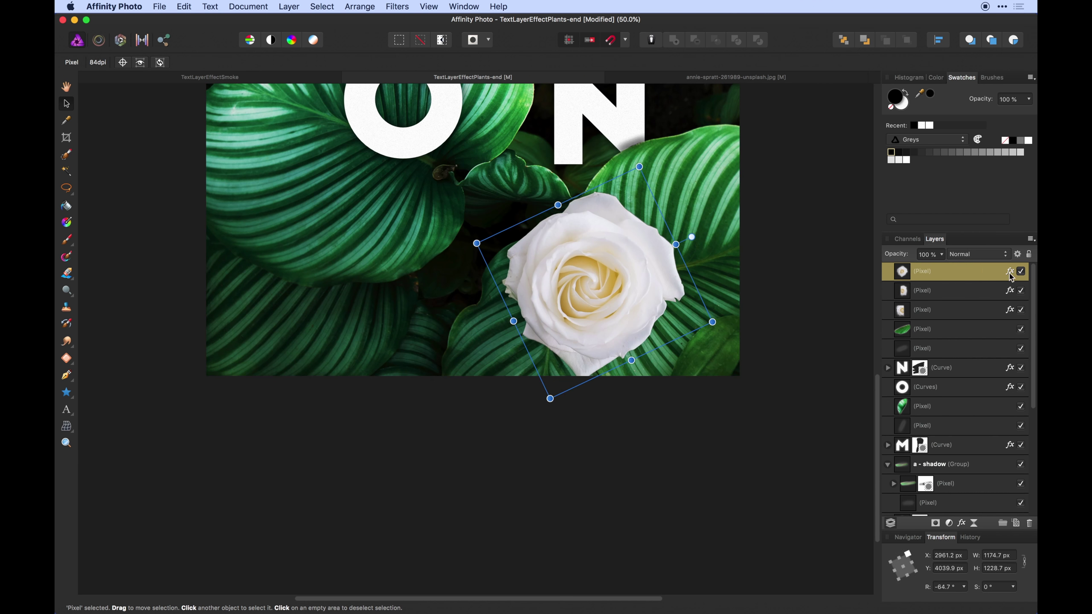
{"action": "left_click", "coordinate": [1009, 271]}
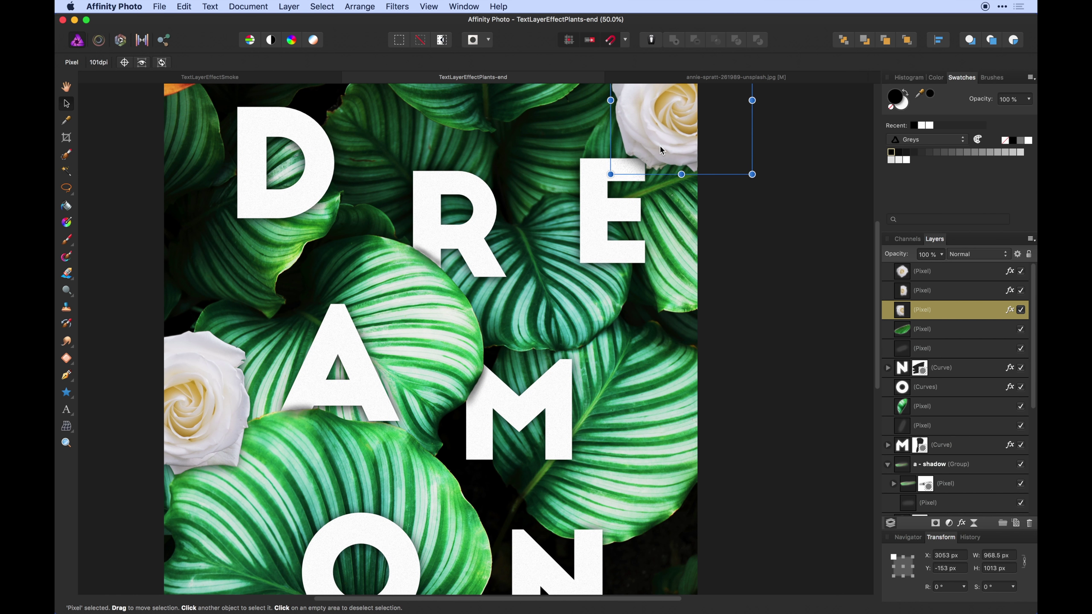
Step: Deselect to view the whole poster and nudge the upper-right rose slightly against the corner
{"action": "key", "text": "space"}
{"action": "key", "text": "super+0"}
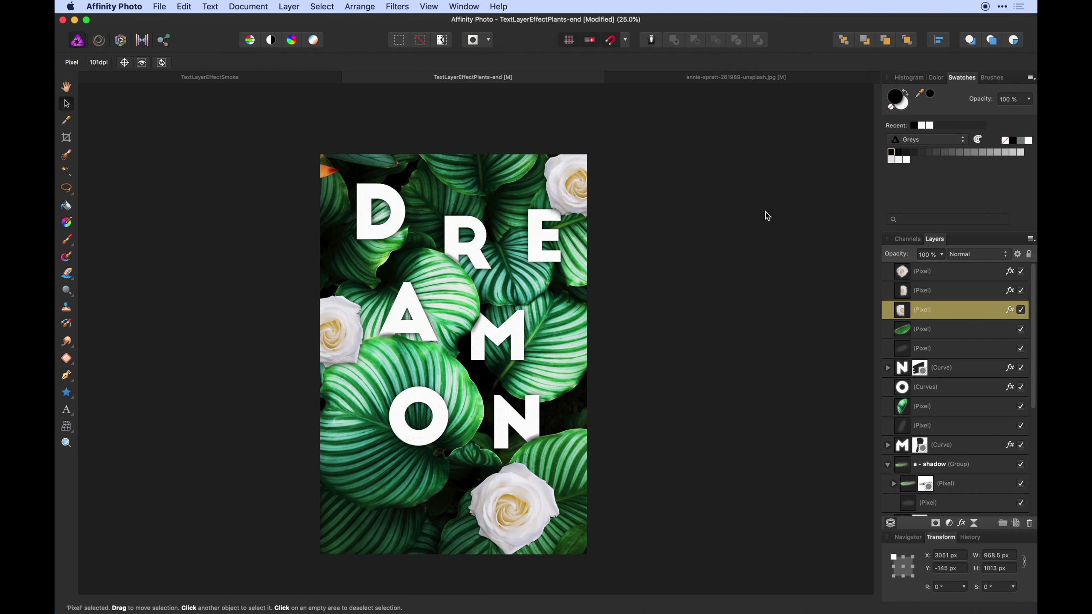
{"action": "key", "text": "super+d"}
{"action": "left_click_drag", "start_coordinate": [696, 360], "coordinate": [710, 386]}
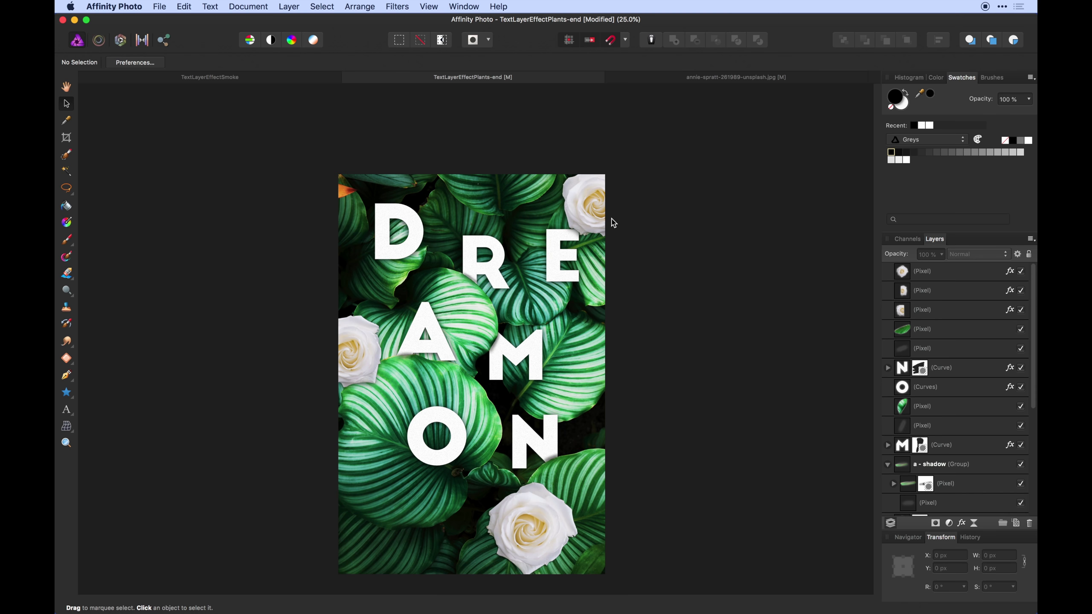
{"action": "left_click", "coordinate": [592, 208]}
{"action": "left_click_drag", "start_coordinate": [591, 213], "coordinate": [597, 211]}
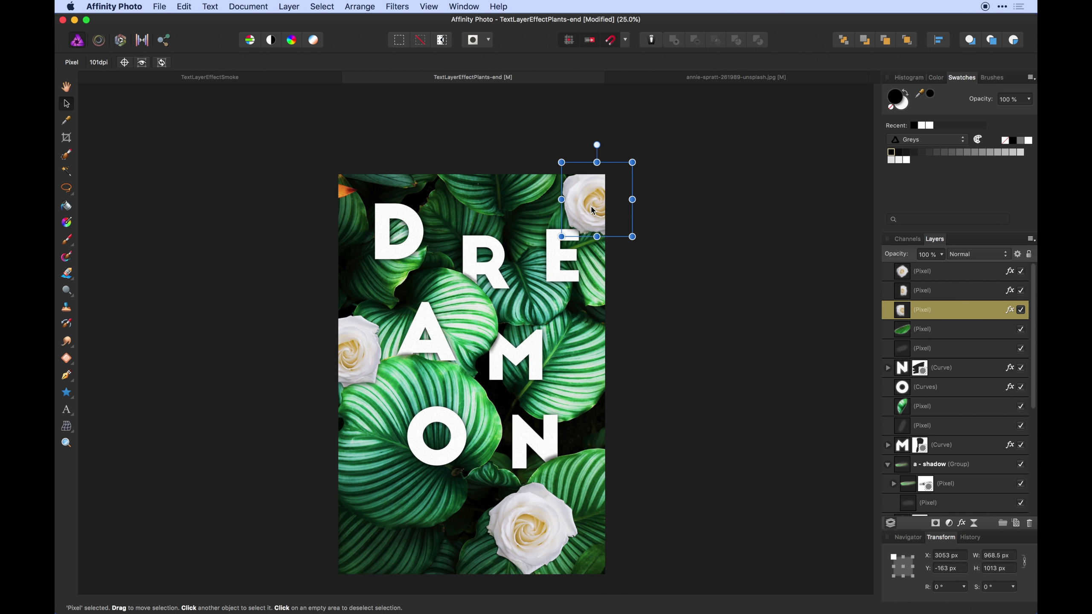
Step: Select all three rose layers and add a Recolor adjustment above them
{"action": "left_click", "coordinate": [970, 278], "text": "shift"}
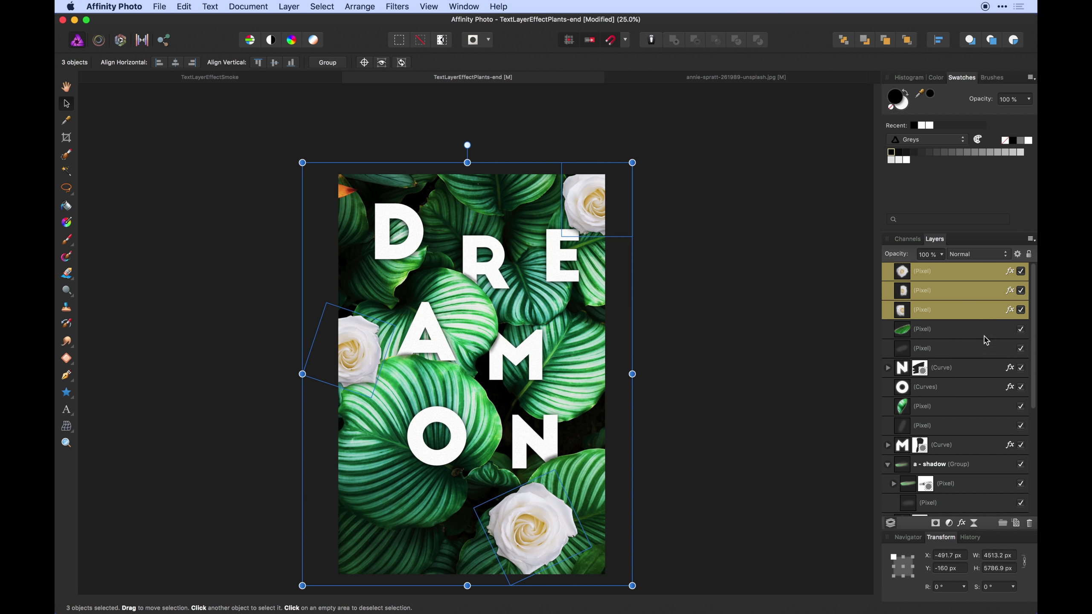
{"action": "left_click", "coordinate": [948, 524]}
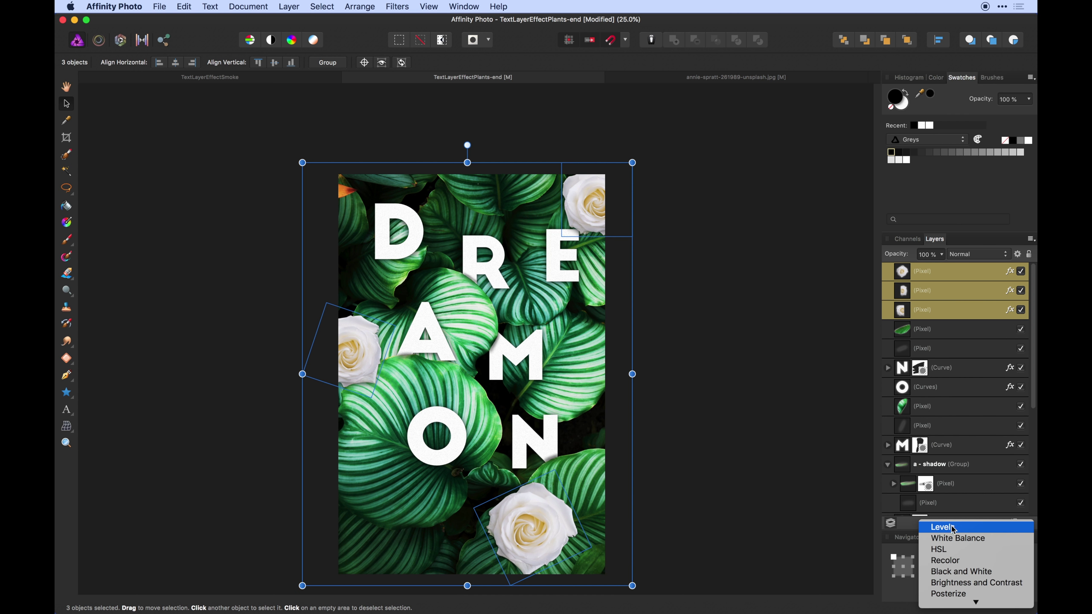
{"action": "left_click", "coordinate": [967, 561]}
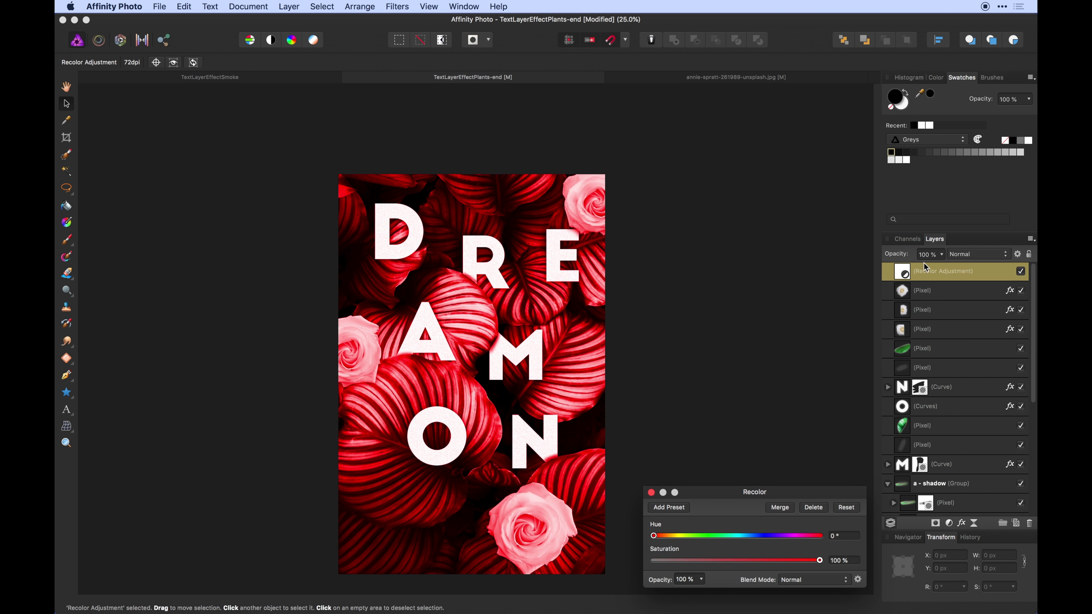
Step: Group the three rose layers and place the Recolor adjustment inside the group so it tints only the roses
{"action": "left_click_drag", "start_coordinate": [924, 278], "coordinate": [930, 295]}
{"action": "left_click", "coordinate": [930, 292]}
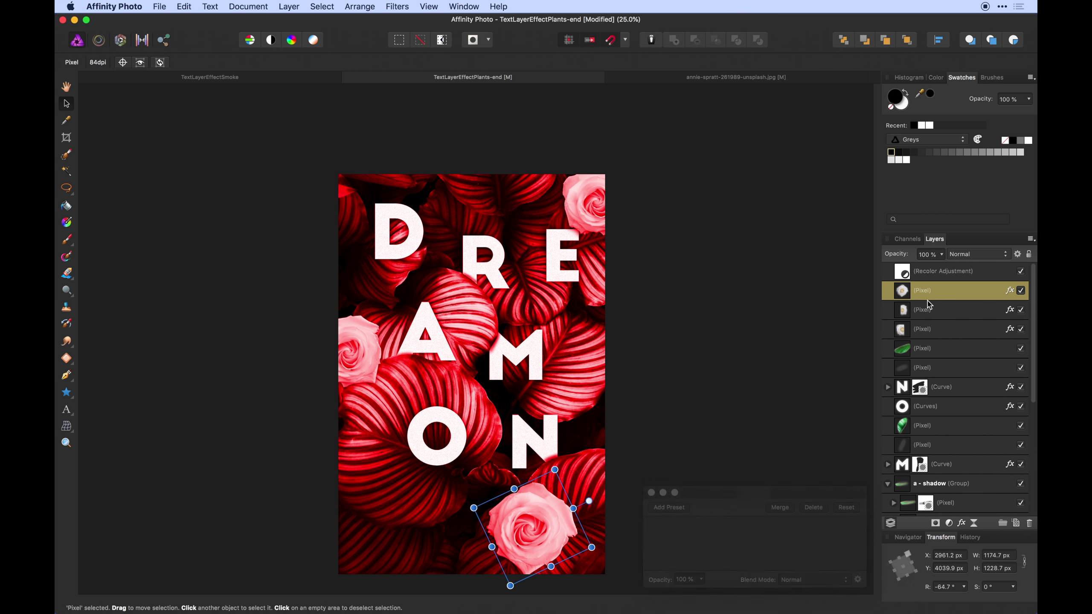
{"action": "left_click", "coordinate": [930, 331], "text": "shift"}
{"action": "key", "text": "super+g"}
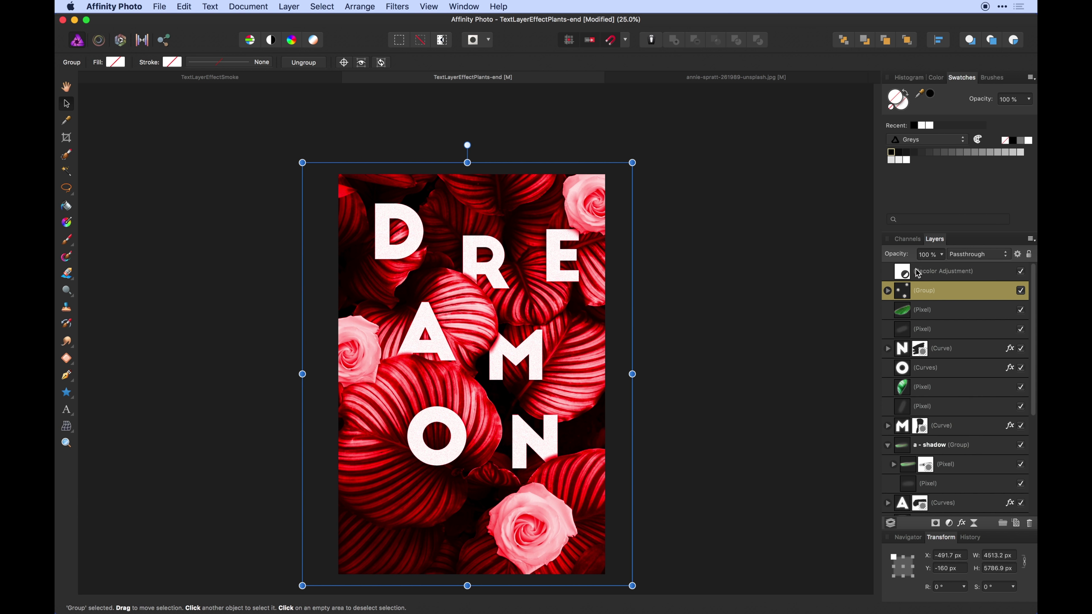
{"action": "left_click_drag", "start_coordinate": [905, 277], "coordinate": [924, 300]}
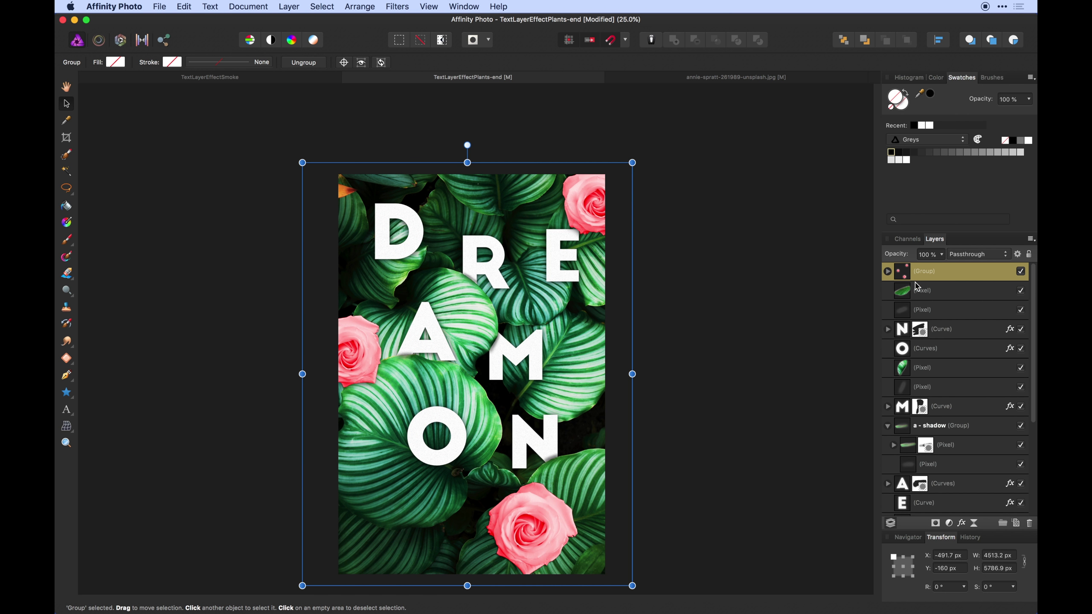
Step: Set the hue of the roses' Recolor adjustment to 33.3° for a peach orange tint
{"action": "left_click", "coordinate": [887, 271]}
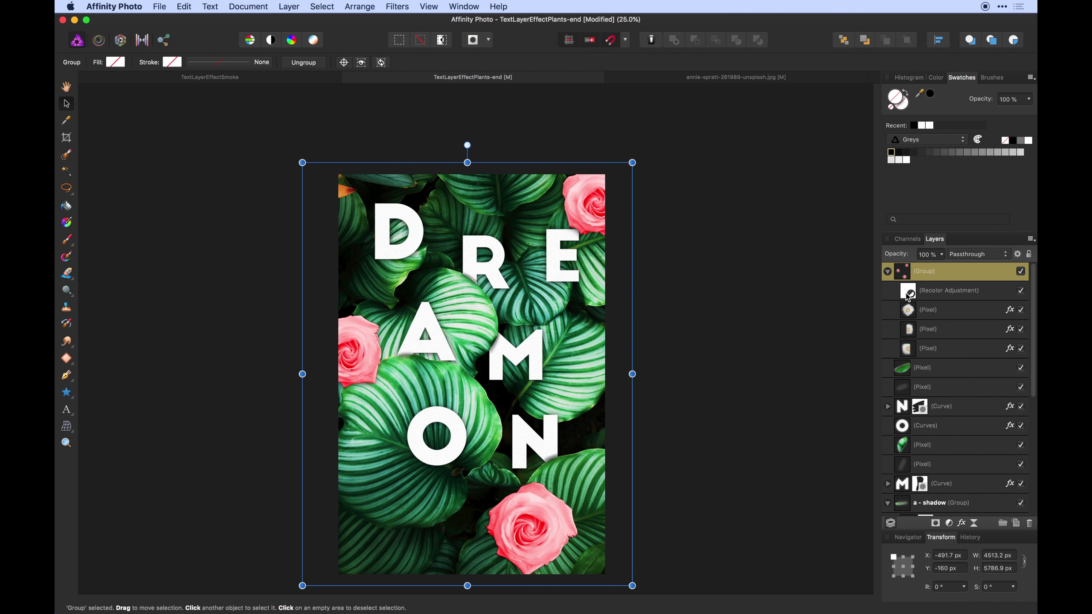
{"action": "double_click", "coordinate": [908, 296]}
{"action": "left_click_drag", "start_coordinate": [774, 492], "coordinate": [761, 302]}
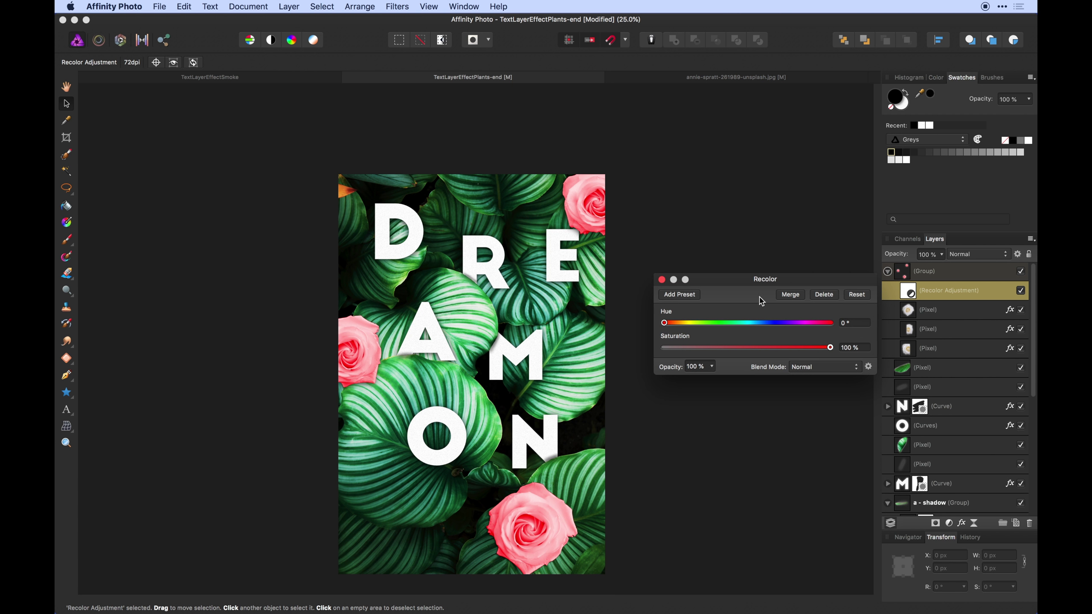
{"action": "left_click_drag", "start_coordinate": [665, 322], "coordinate": [680, 323]}
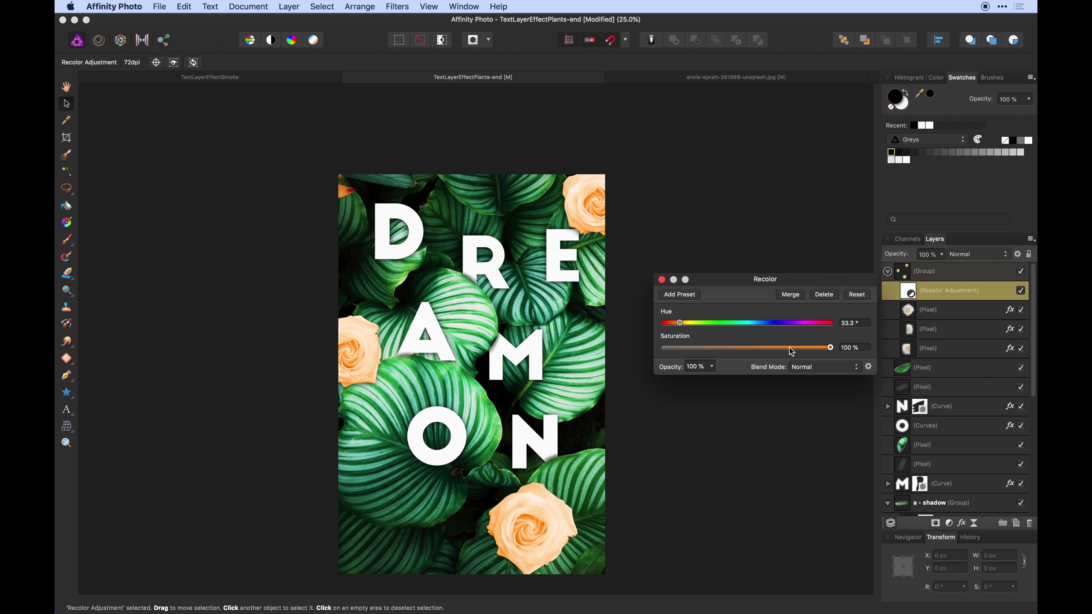
{"action": "left_click", "coordinate": [662, 280]}
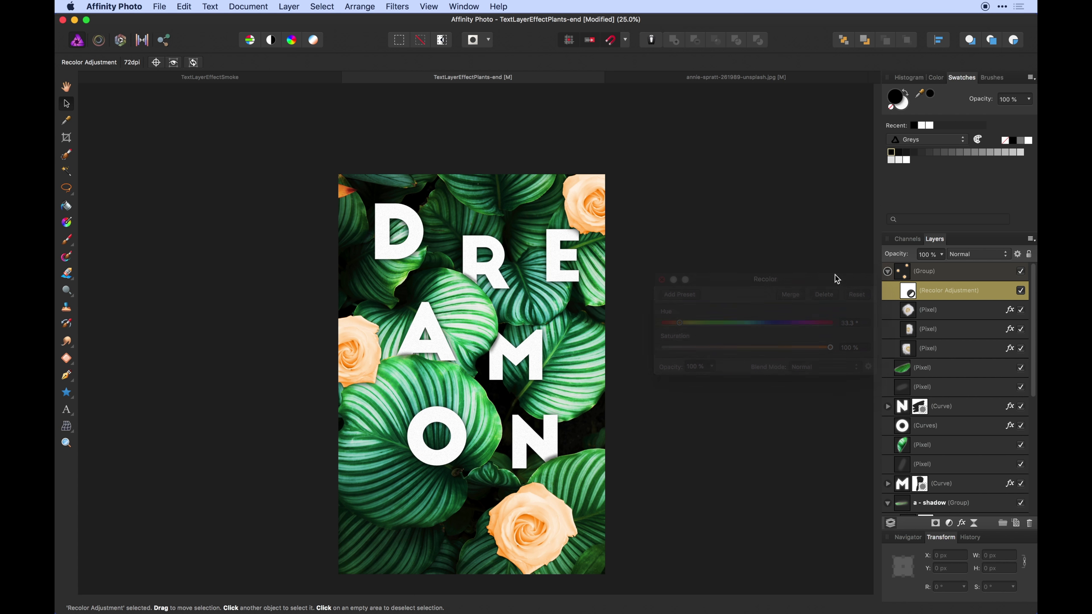
Step: Add a Brightness and Contrast adjustment inside the rose group, lowering brightness to about -37 % and raising contrast
{"action": "left_click", "coordinate": [949, 524]}
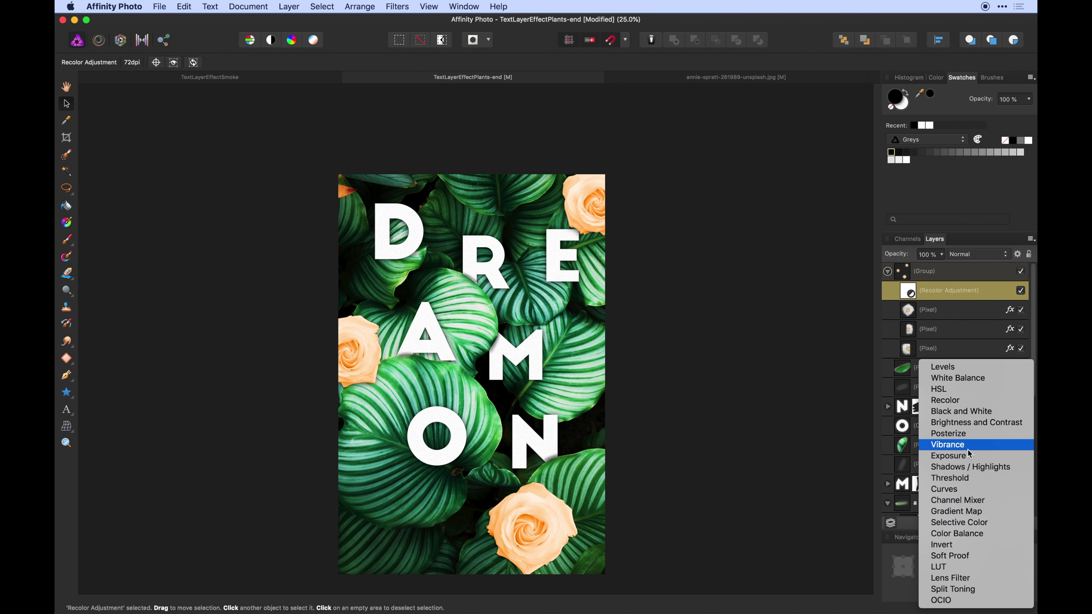
{"action": "left_click", "coordinate": [965, 423]}
{"action": "left_click_drag", "start_coordinate": [747, 304], "coordinate": [790, 338]}
{"action": "left_click", "coordinate": [662, 261]}
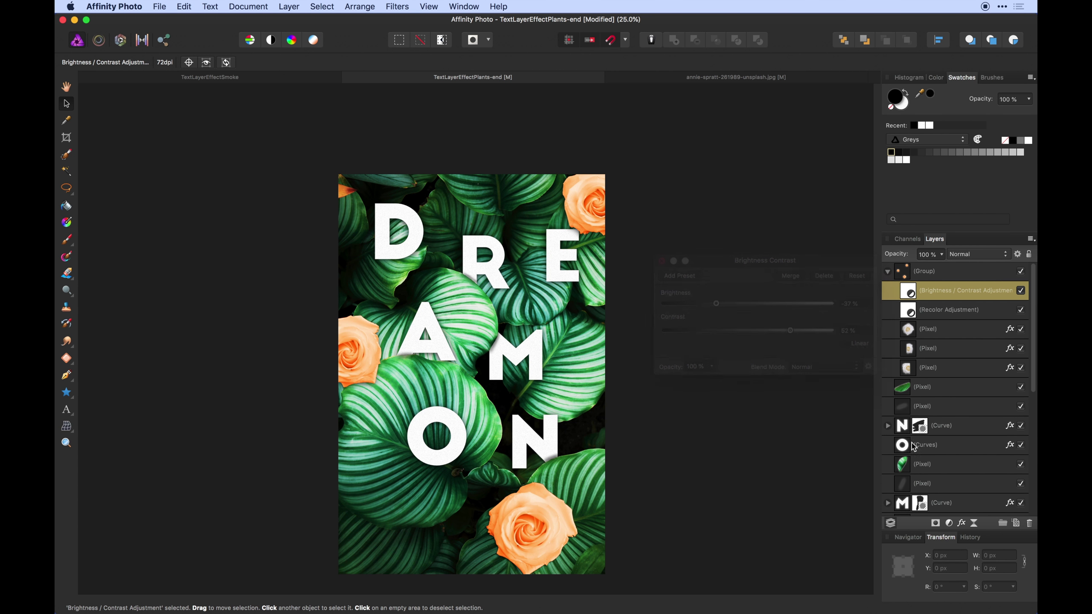
Step: Add a Curves adjustment to the rose group and shape an S-curve with darker shadows and lifted highlights
{"action": "left_click", "coordinate": [951, 523]}
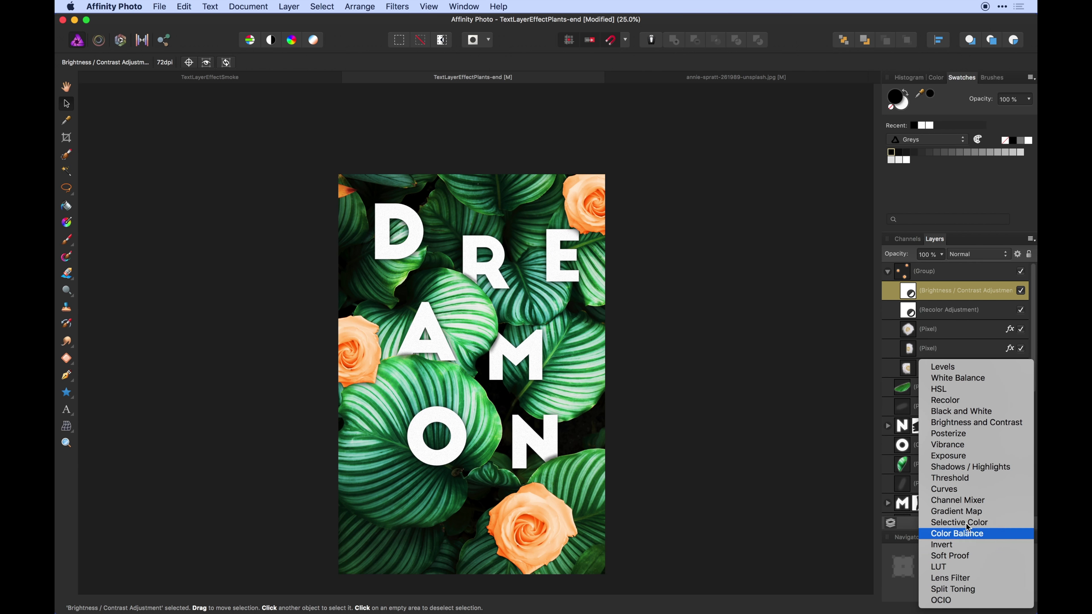
{"action": "left_click", "coordinate": [967, 491]}
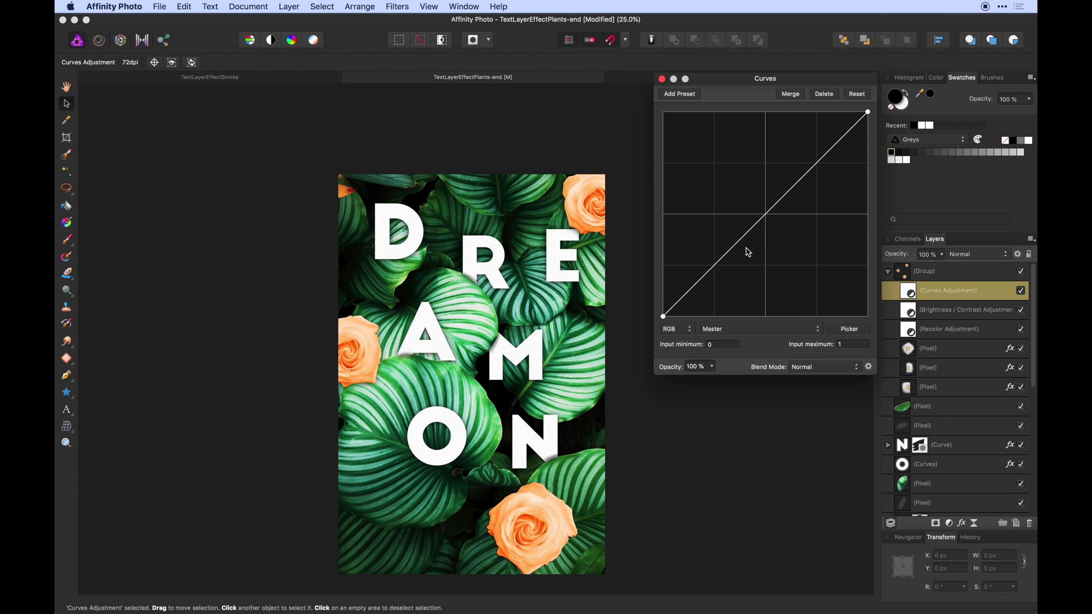
{"action": "left_click_drag", "start_coordinate": [719, 261], "coordinate": [727, 273]}
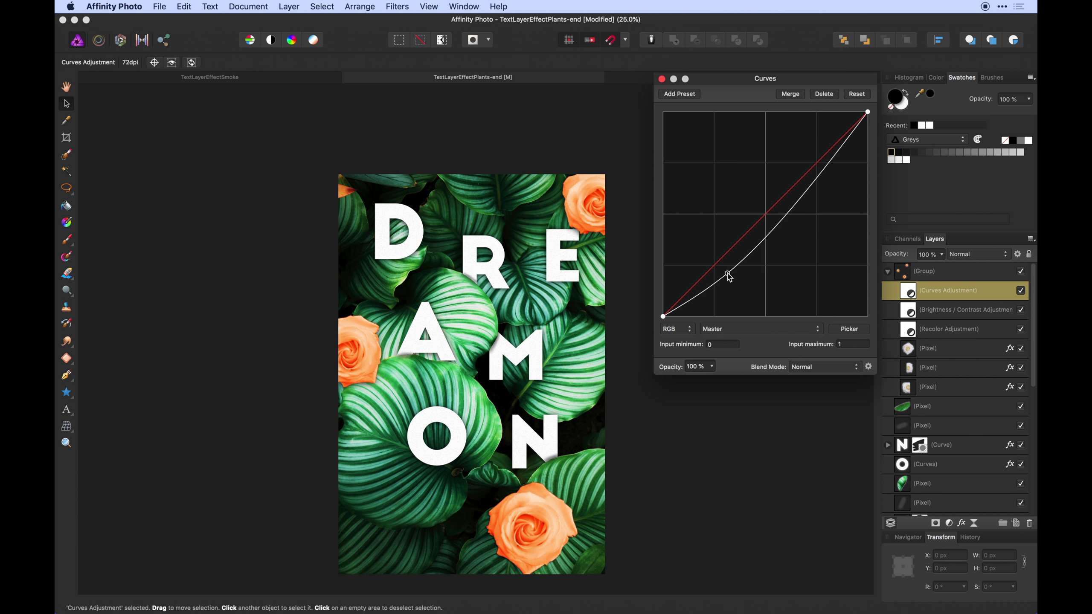
{"action": "left_click_drag", "start_coordinate": [825, 171], "coordinate": [813, 146]}
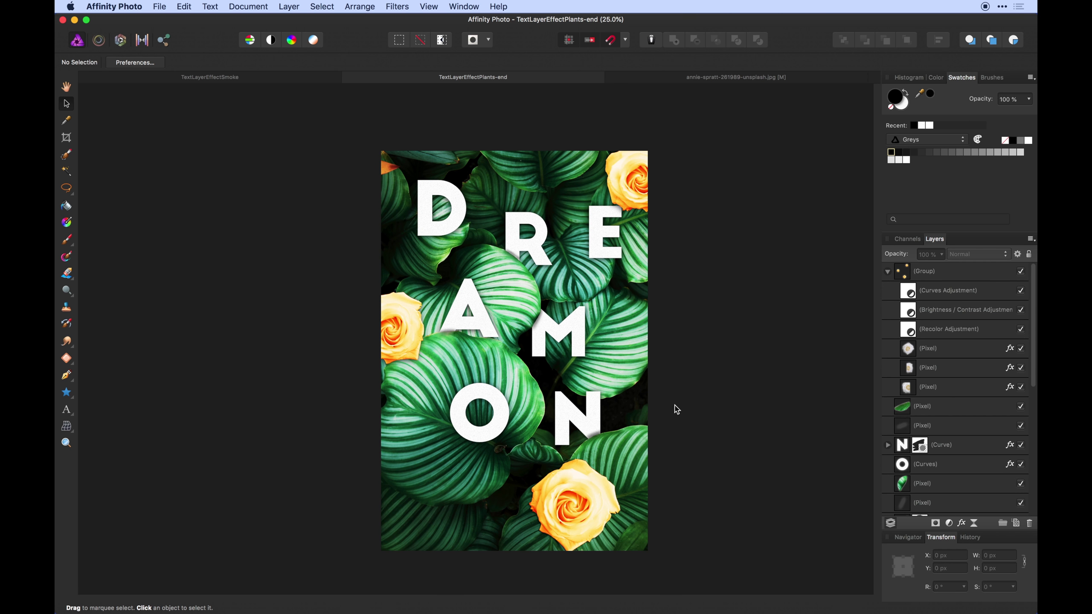
Step: Adjust the vertical position of the rose group on the poster, deselect it and save the document
{"action": "left_click_drag", "start_coordinate": [675, 409], "coordinate": [708, 364]}
{"action": "left_click", "coordinate": [424, 303]}
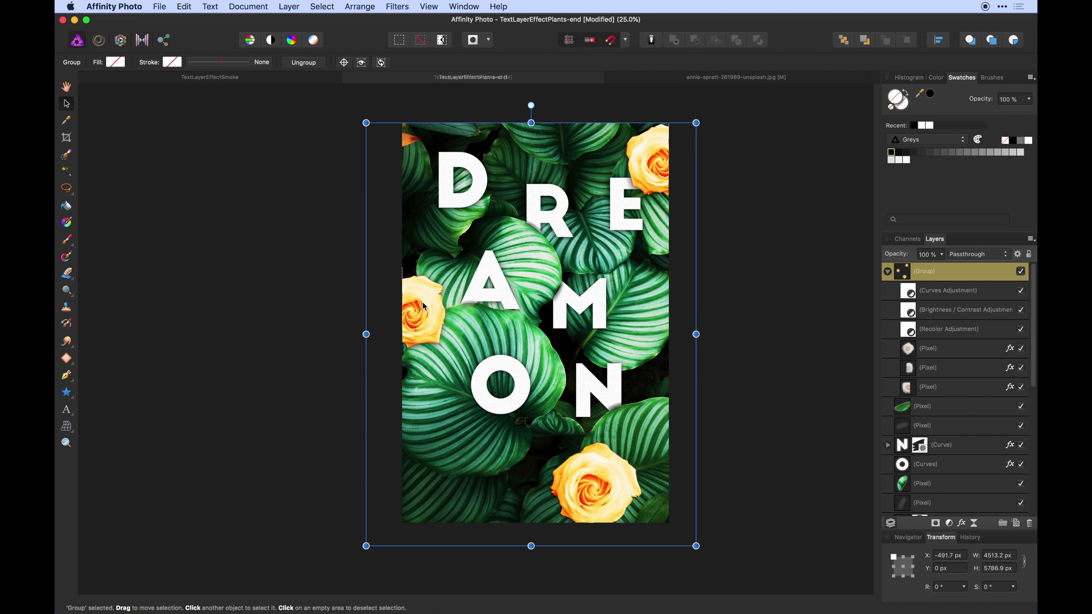
{"action": "left_click_drag", "start_coordinate": [659, 186], "coordinate": [660, 175]}
{"action": "left_click", "coordinate": [705, 193]}
{"action": "left_click_drag", "start_coordinate": [719, 205], "coordinate": [707, 203]}
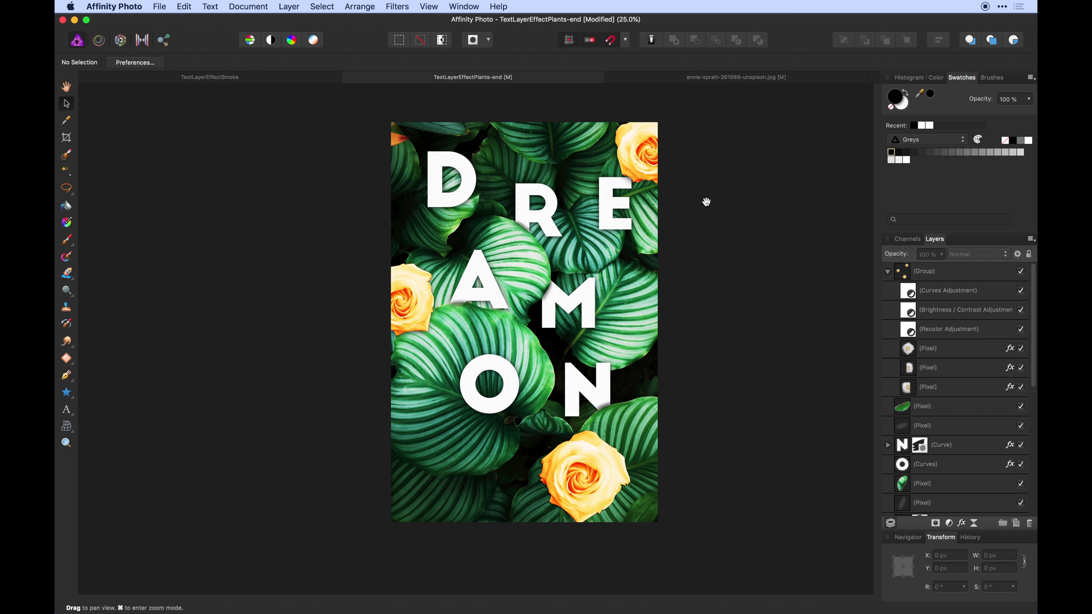
{"action": "key", "text": "super+s"}
Step: Examine the finished poster up close and as a whole, and switch to full-screen view
{"action": "key", "text": "super+equal"}
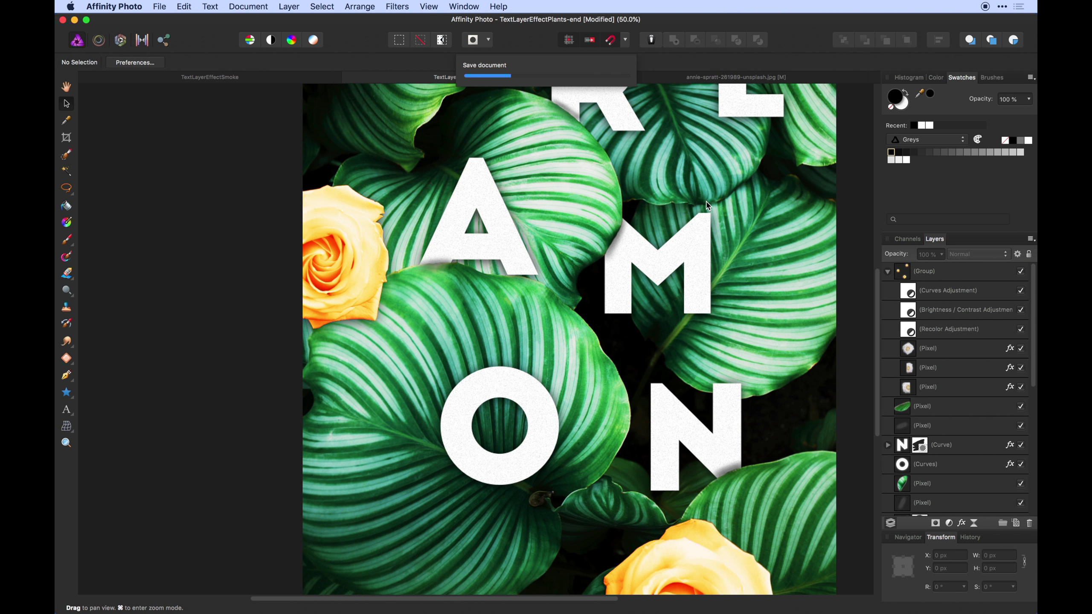
{"action": "key", "text": "super+minus"}
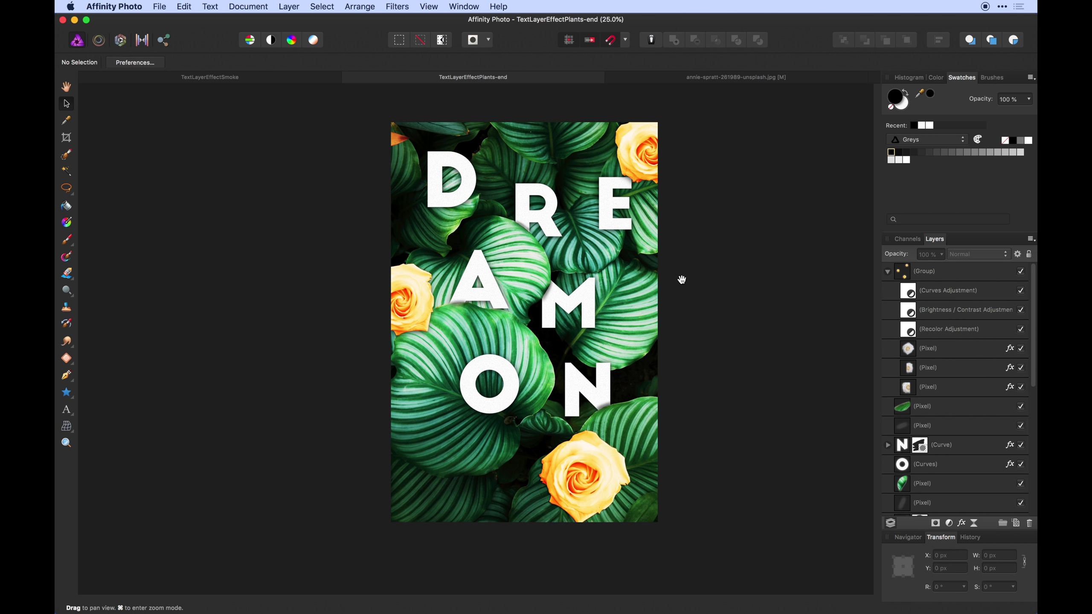
{"action": "left_click_drag", "start_coordinate": [688, 411], "coordinate": [653, 373]}
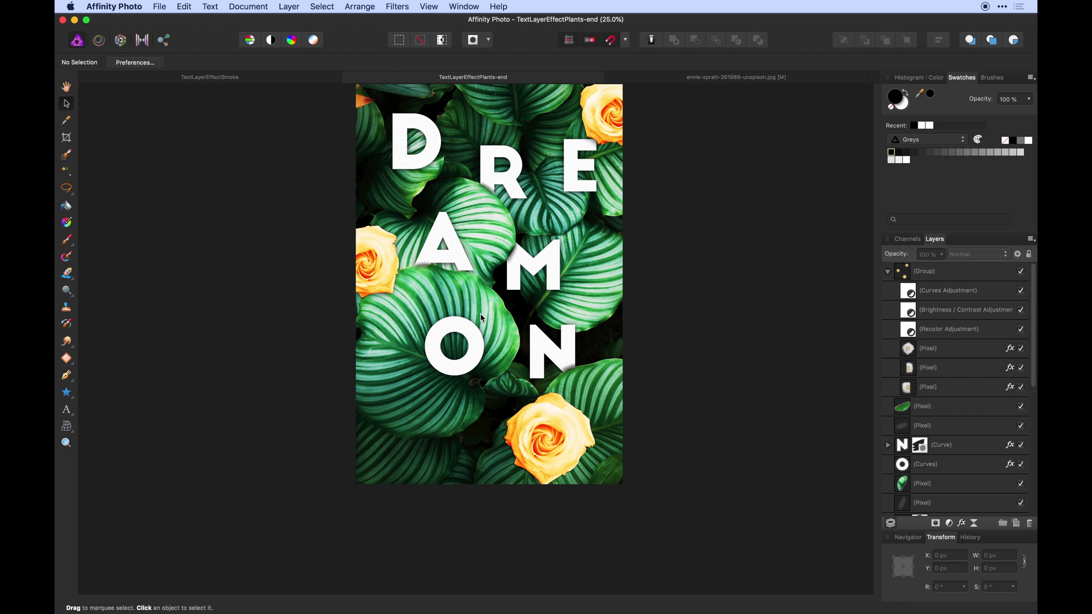
{"action": "left_click", "coordinate": [448, 277]}
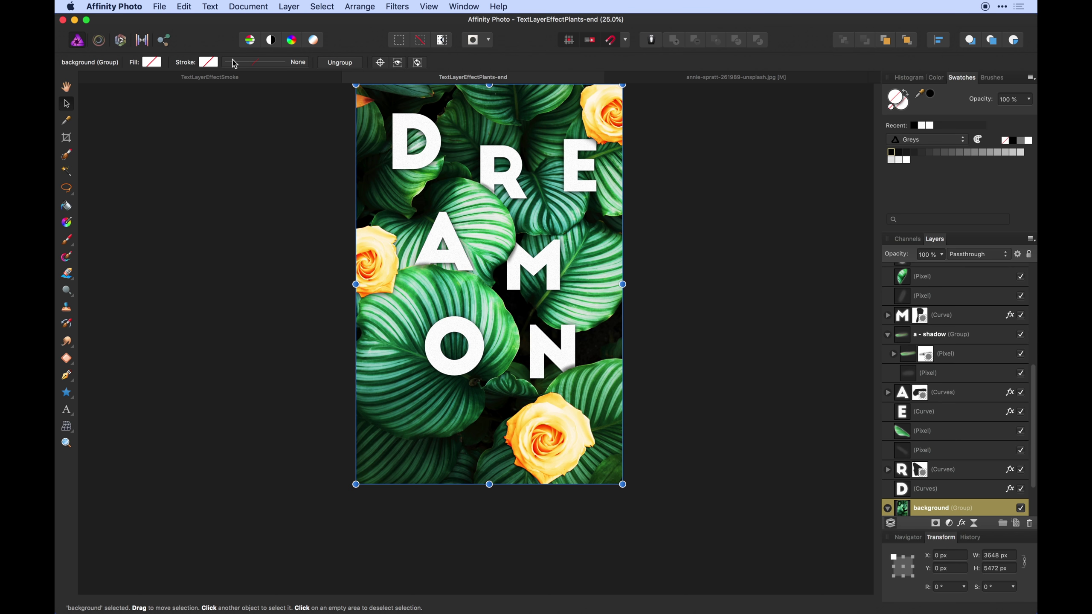
{"action": "left_click", "coordinate": [190, 6]}
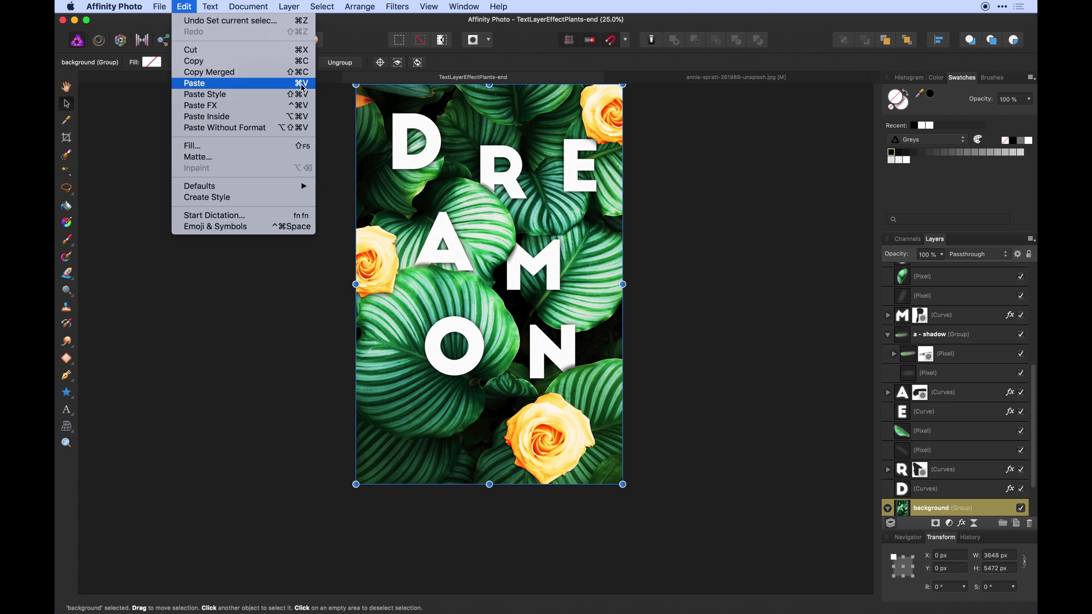
{"action": "left_click", "coordinate": [763, 166]}
{"action": "left_click_drag", "start_coordinate": [726, 170], "coordinate": [732, 194]}
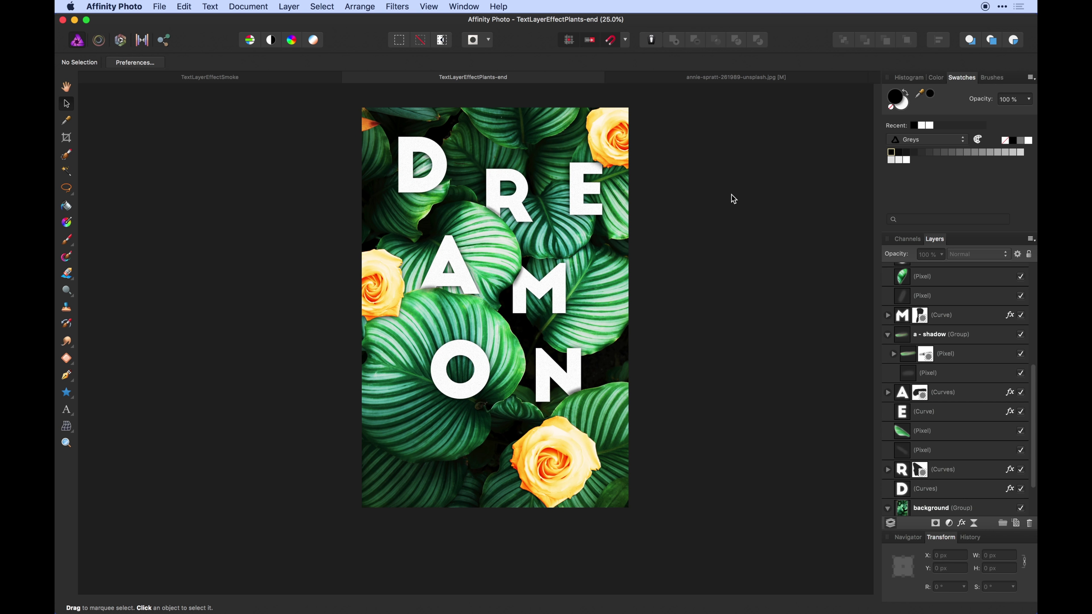
{"action": "left_click", "coordinate": [87, 20]}
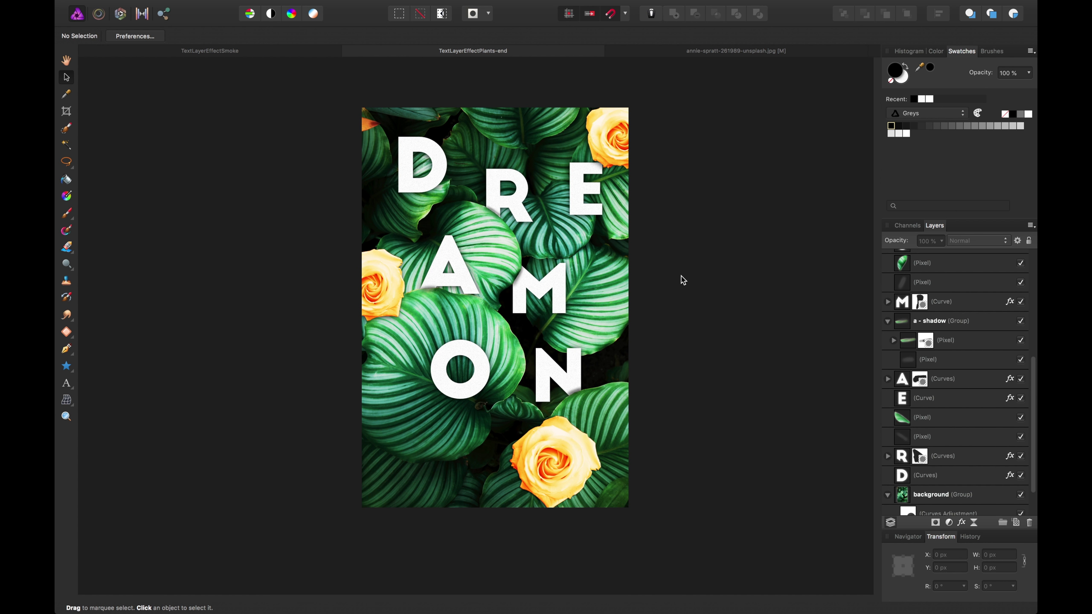